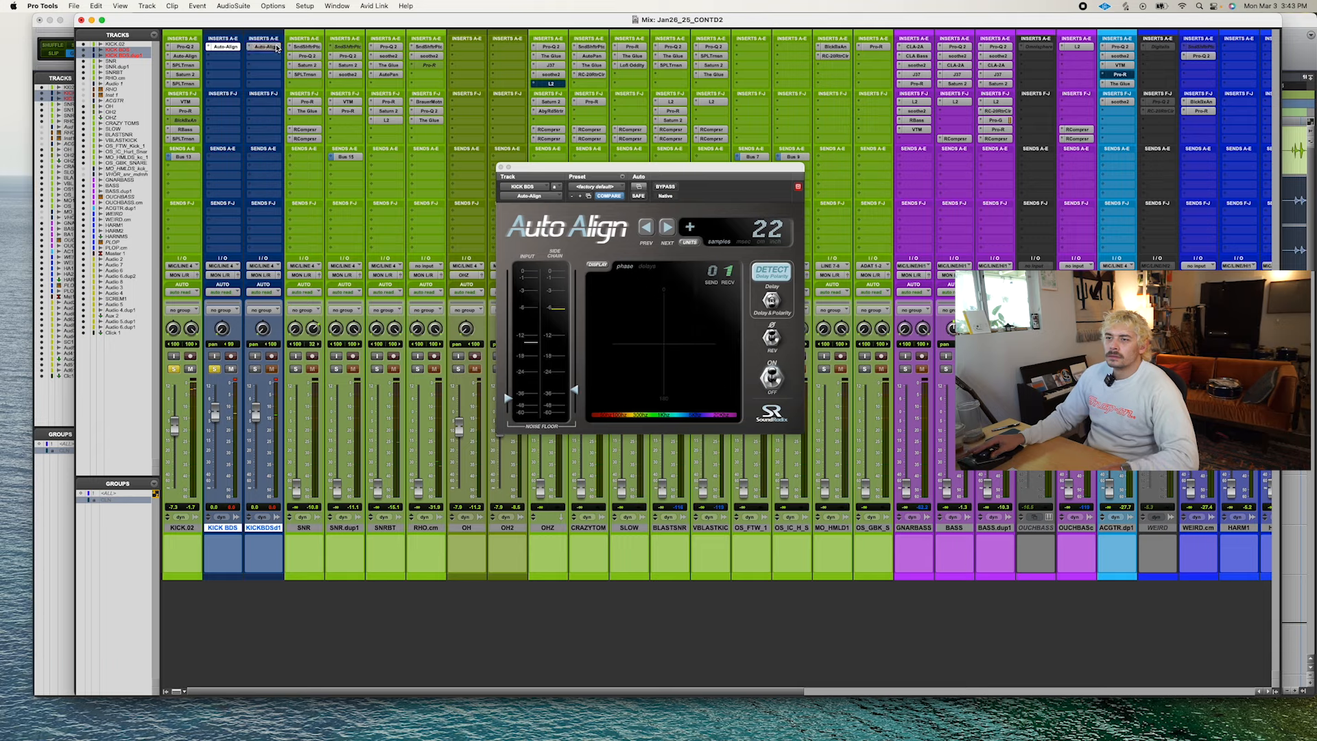
Close the Auto-Align window and place the edit cursor on the KICK BDS track just after the TRIED TO WARN YOU marker.
{"action": "key", "text": "super+equal"}
{"action": "key", "text": "space"}
{"action": "left_click", "coordinate": [500, 167]}
{"action": "key", "text": "r"}
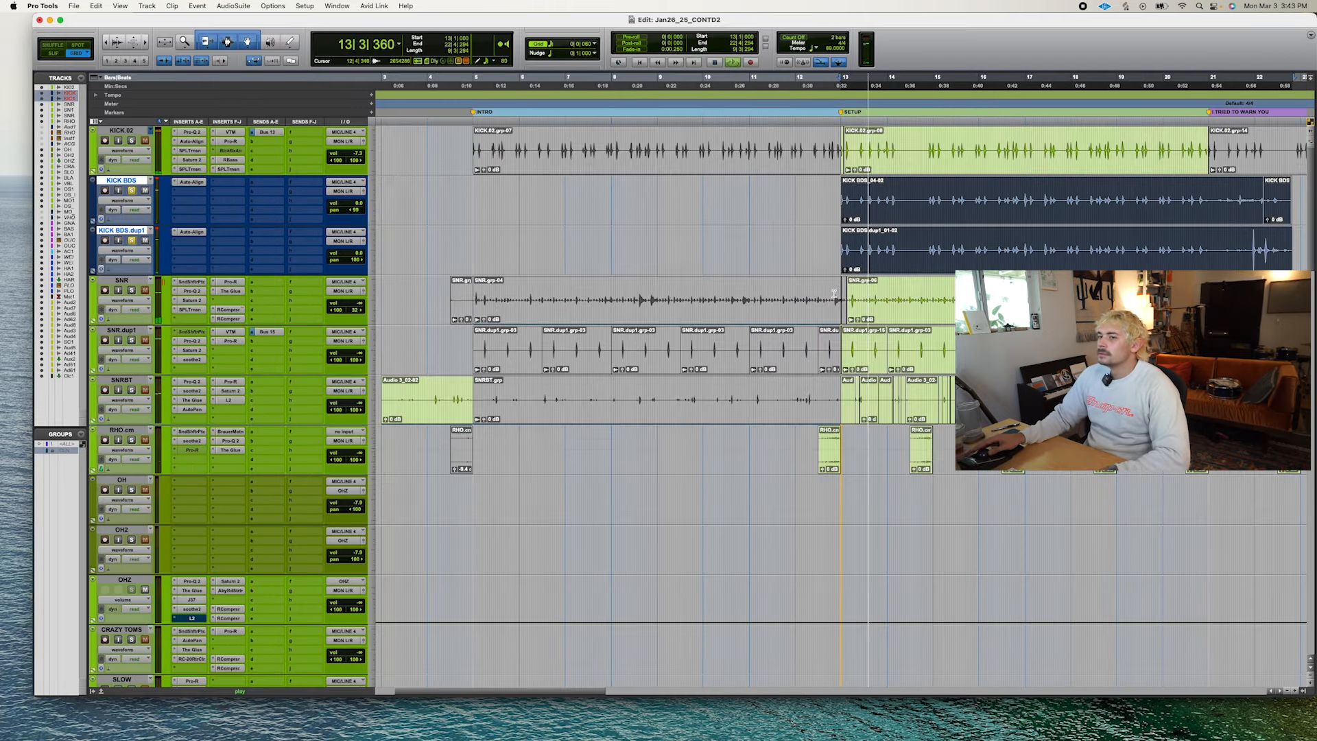
{"action": "scroll", "coordinate": [841, 200], "scroll_direction": "right", "scroll_amount": 3}
{"action": "left_click", "coordinate": [994, 199]}
{"action": "key", "text": "t"}
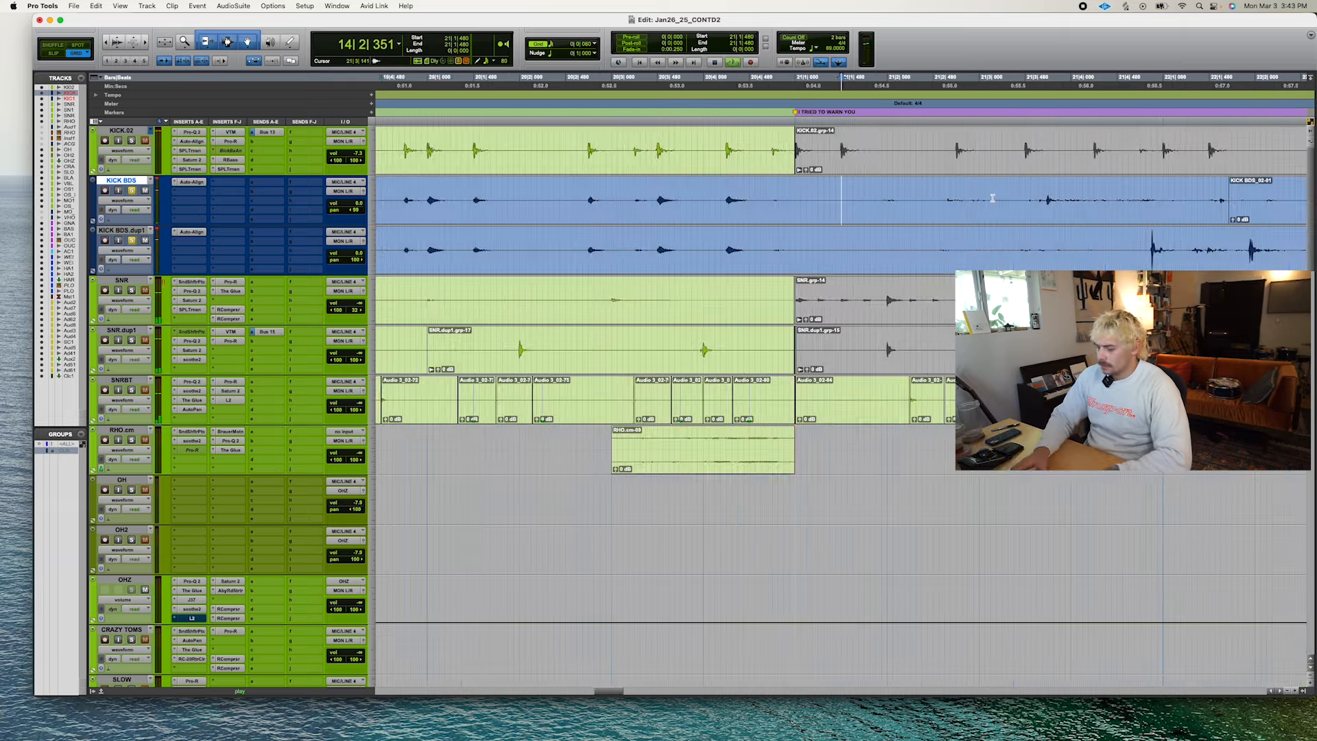
Compare the KICK BEADS track muted and unmuted in the mixer, and insert FabFilter Pro-Q 2 in its first insert slot.
{"action": "key", "text": "super+equal"}
{"action": "left_click", "coordinate": [876, 19]}
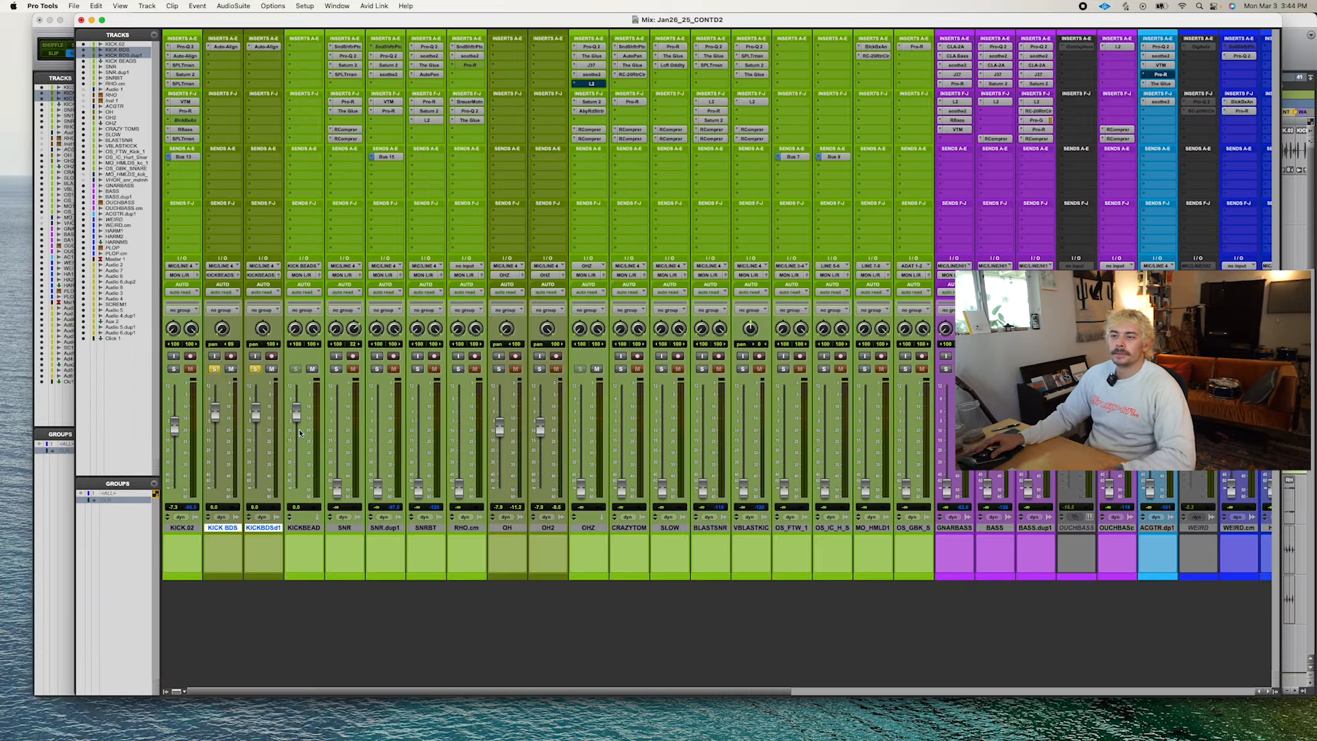
{"action": "left_click", "coordinate": [311, 370]}
{"action": "left_click", "coordinate": [312, 369]}
{"action": "left_click", "coordinate": [310, 49]}
{"action": "mouse_move", "coordinate": [309, 49]}
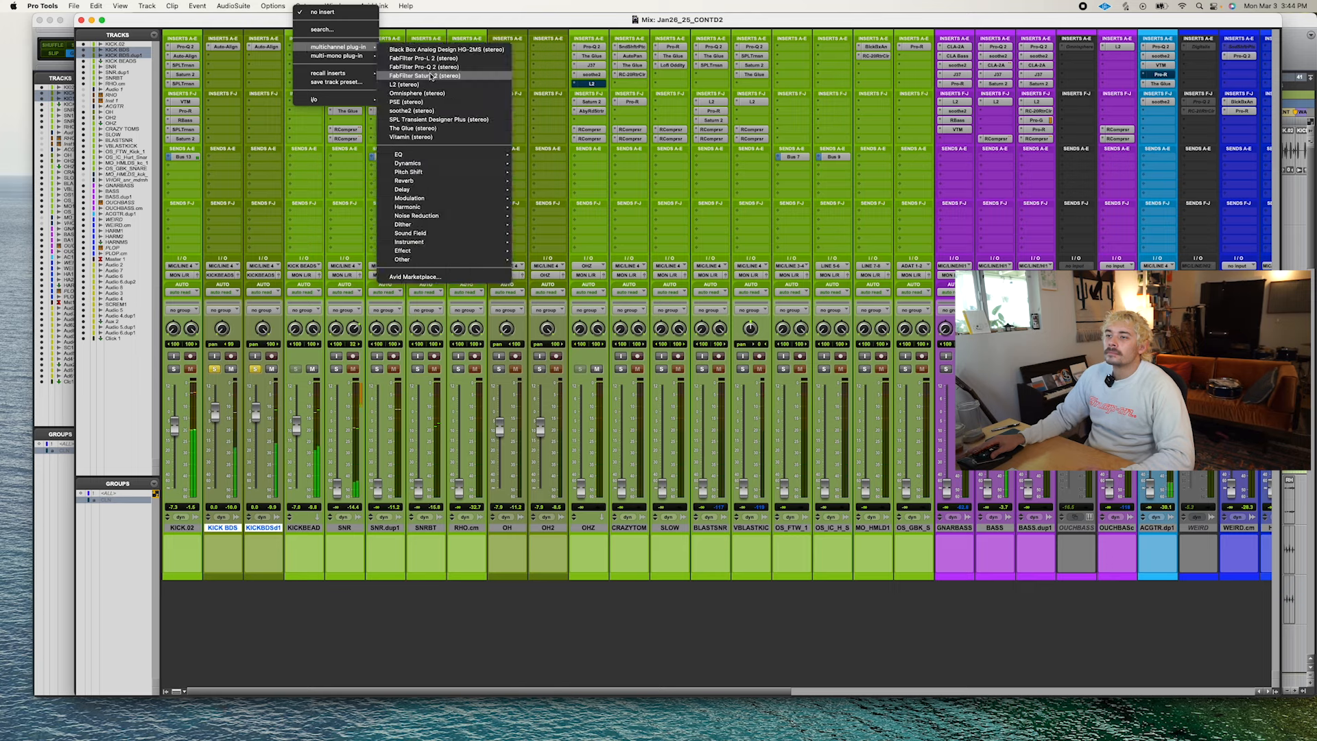
{"action": "left_click", "coordinate": [411, 72]}
Shape the KICK BEADS EQ with a low cut near 200 Hz, a deep cut around 1 kHz and another in the upper mids.
{"action": "left_click", "coordinate": [690, 342]}
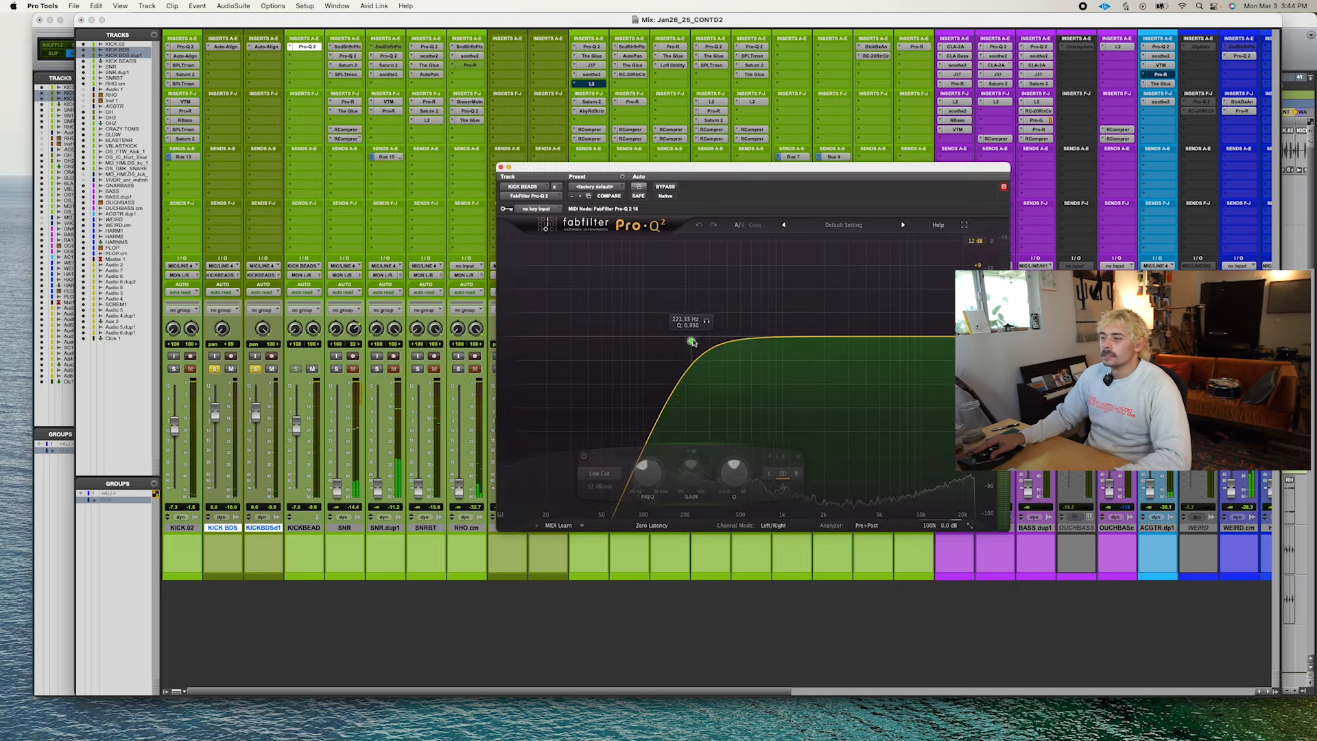
{"action": "left_click_drag", "start_coordinate": [690, 342], "coordinate": [679, 342]}
{"action": "left_click_drag", "start_coordinate": [778, 335], "coordinate": [785, 397]}
{"action": "scroll", "coordinate": [785, 398], "scroll_direction": "up", "scroll_amount": 3}
{"action": "left_click_drag", "start_coordinate": [858, 347], "coordinate": [869, 405]}
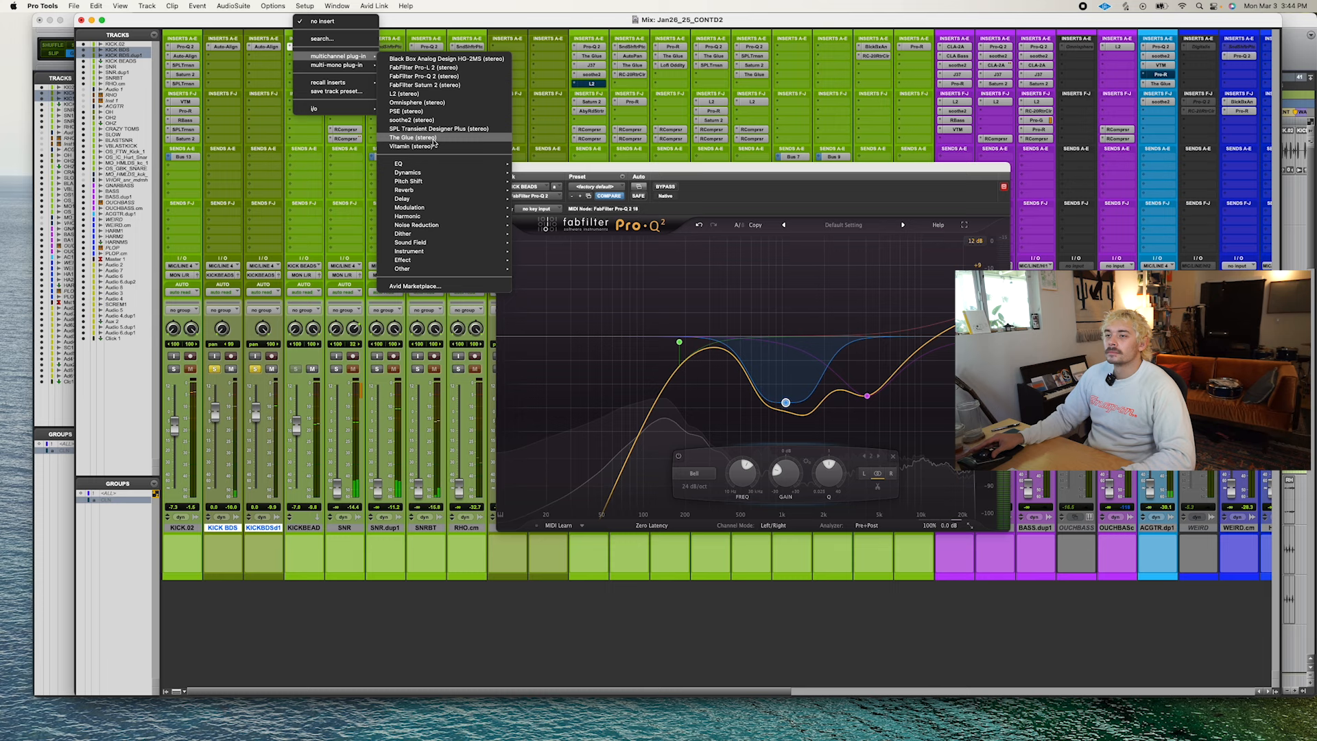
Insert The Glue after the EQ on KICK BEADS, adjust its release and raise the makeup gain to about 23.4 dB.
{"action": "left_click", "coordinate": [433, 140]}
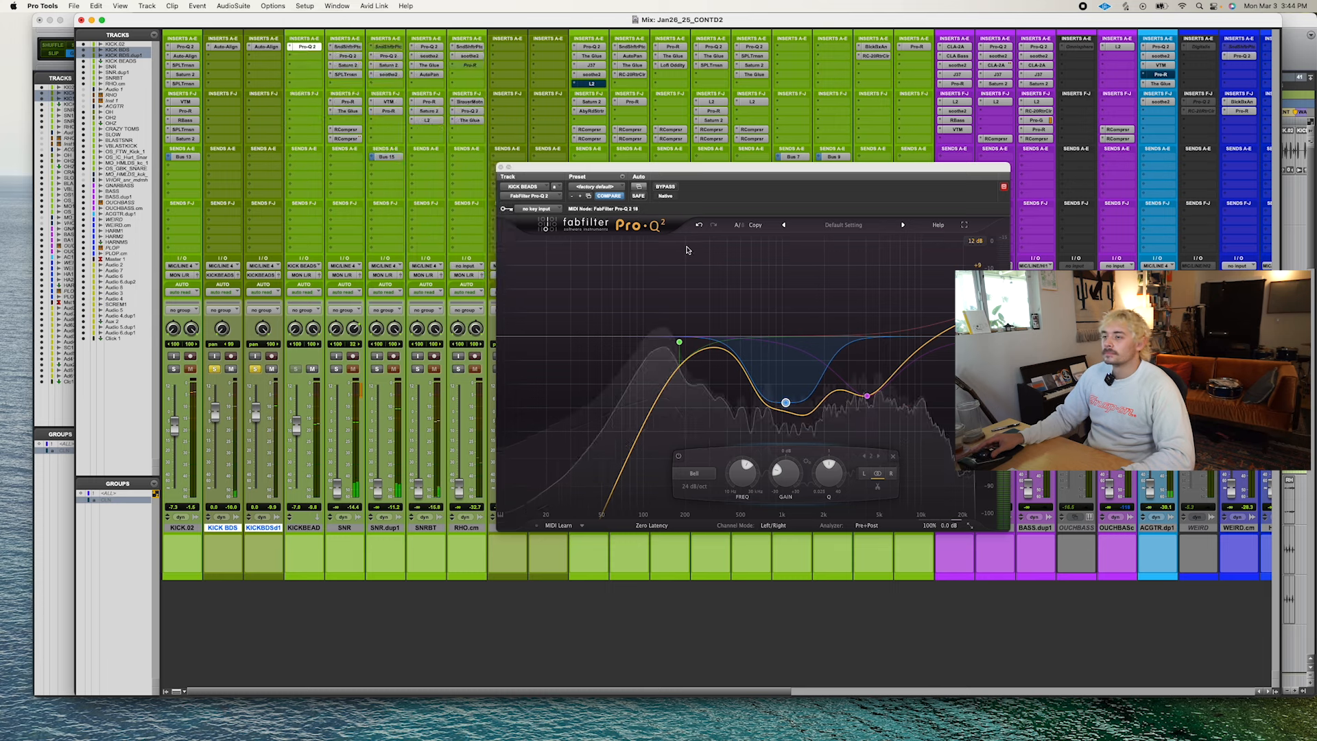
{"action": "left_click_drag", "start_coordinate": [594, 502], "coordinate": [594, 480]}
{"action": "left_click_drag", "start_coordinate": [659, 409], "coordinate": [660, 432]}
{"action": "left_click_drag", "start_coordinate": [657, 348], "coordinate": [666, 300]}
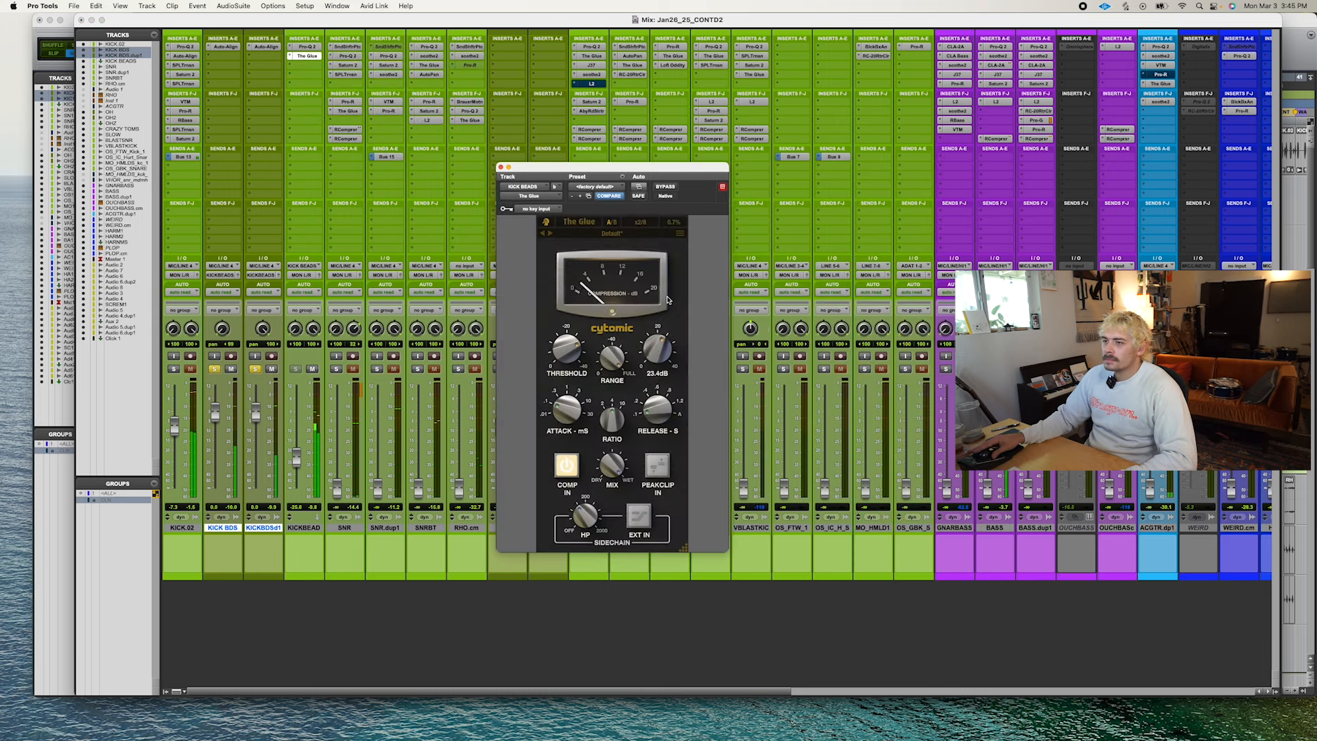
Insert SPL Transient Designer Plus in the third insert slot of KICK BEADS.
{"action": "left_click", "coordinate": [306, 67]}
{"action": "mouse_move", "coordinate": [306, 66]}
{"action": "left_click", "coordinate": [446, 138]}
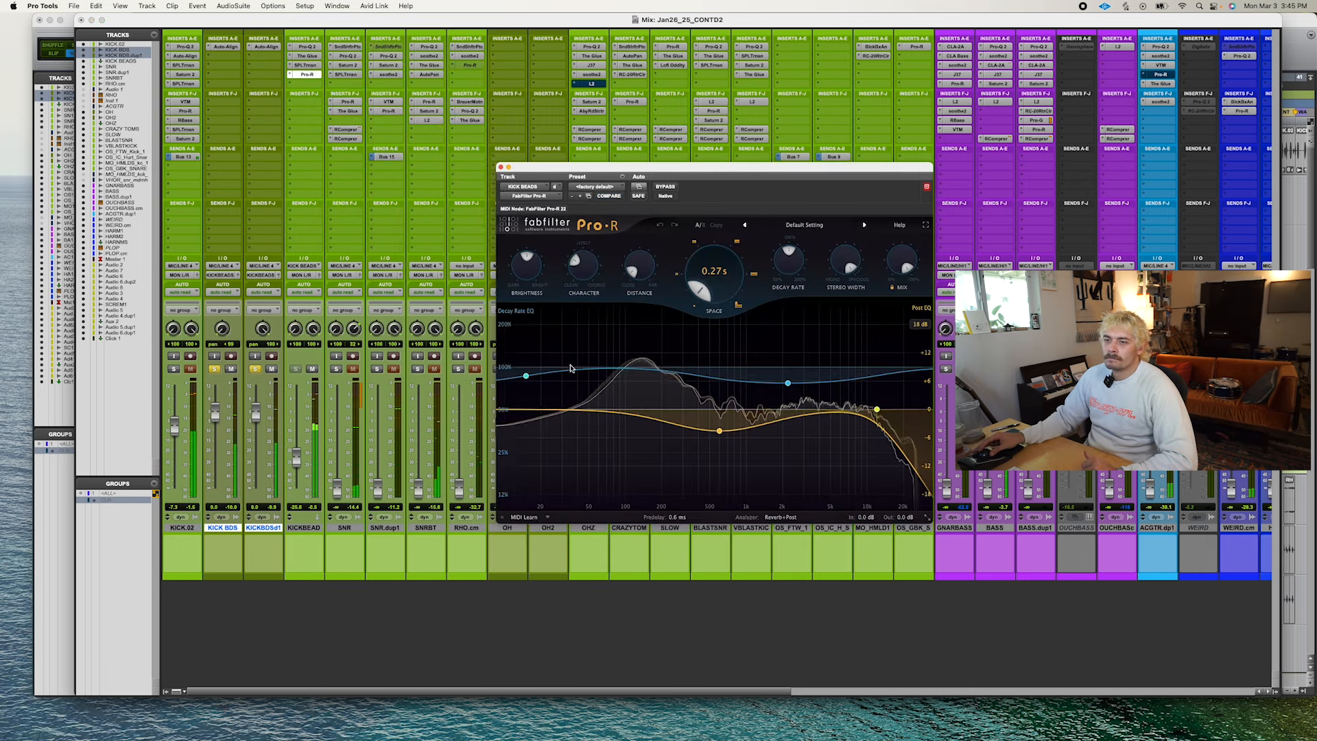
Set the Pro-R reverb space on KICK BEADS to 0.35 s and move the plug-in down to the fifth insert slot.
{"action": "left_click_drag", "start_coordinate": [540, 195], "coordinate": [542, 179]}
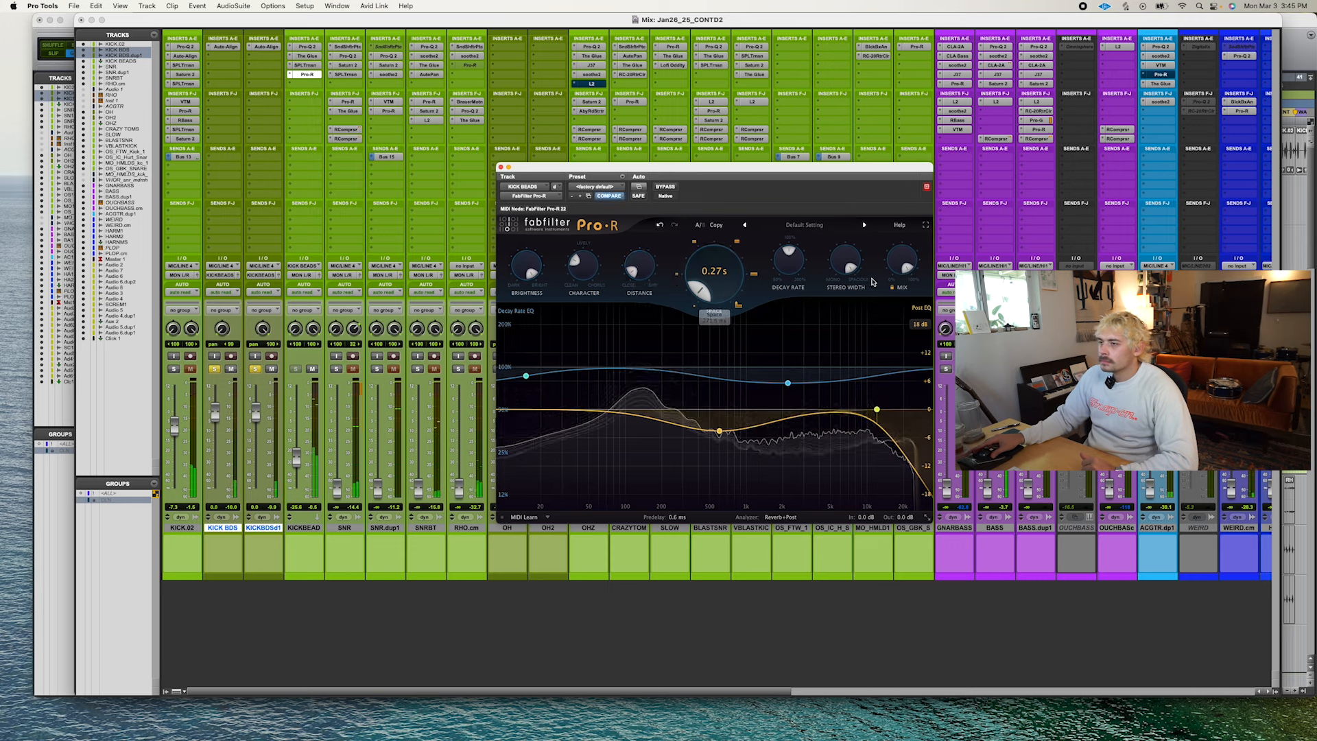
{"action": "left_click_drag", "start_coordinate": [307, 74], "coordinate": [310, 83]}
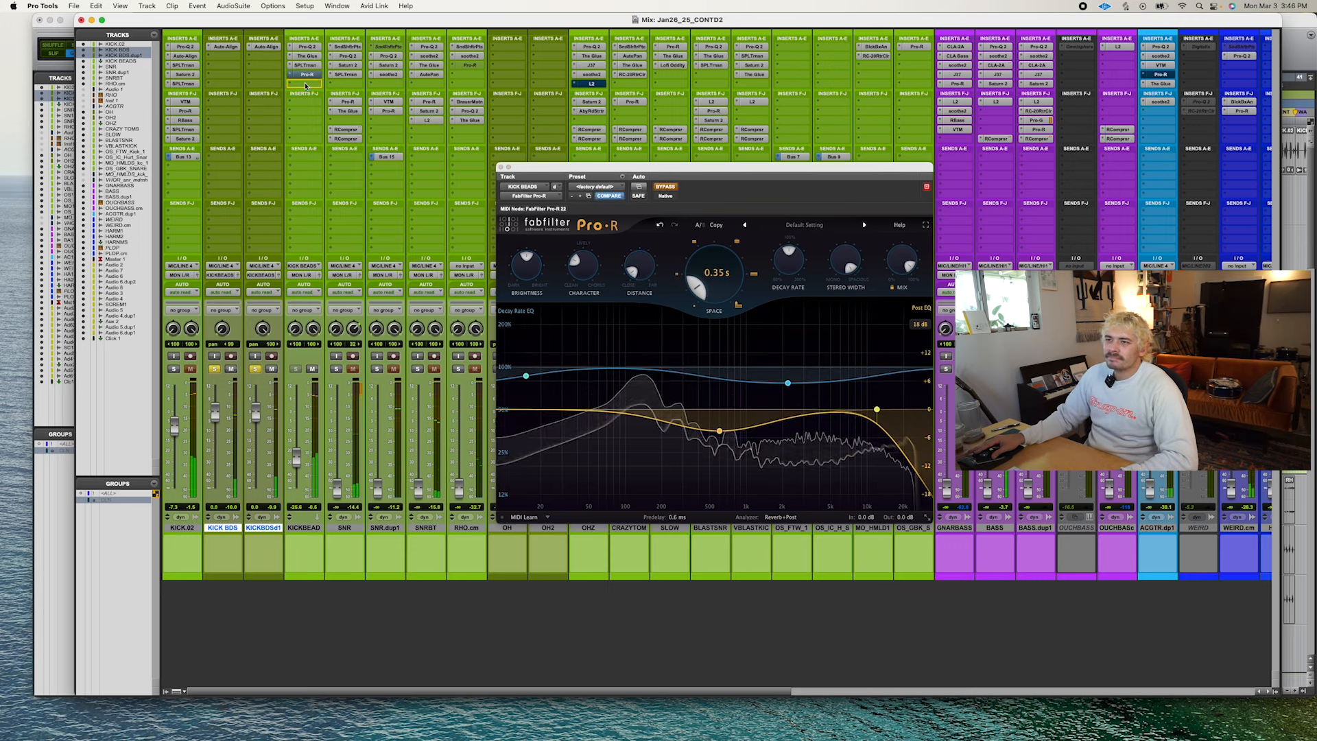
Insert soothe2 before Pro-R on KICK BEADS, load the Dampen the snare preset and set its depth to about 10.8.
{"action": "left_click", "coordinate": [308, 75]}
{"action": "mouse_move", "coordinate": [336, 76]}
{"action": "left_click", "coordinate": [425, 139]}
{"action": "left_click", "coordinate": [738, 225]}
{"action": "left_click", "coordinate": [693, 302]}
{"action": "left_click_drag", "start_coordinate": [559, 306], "coordinate": [560, 299]}
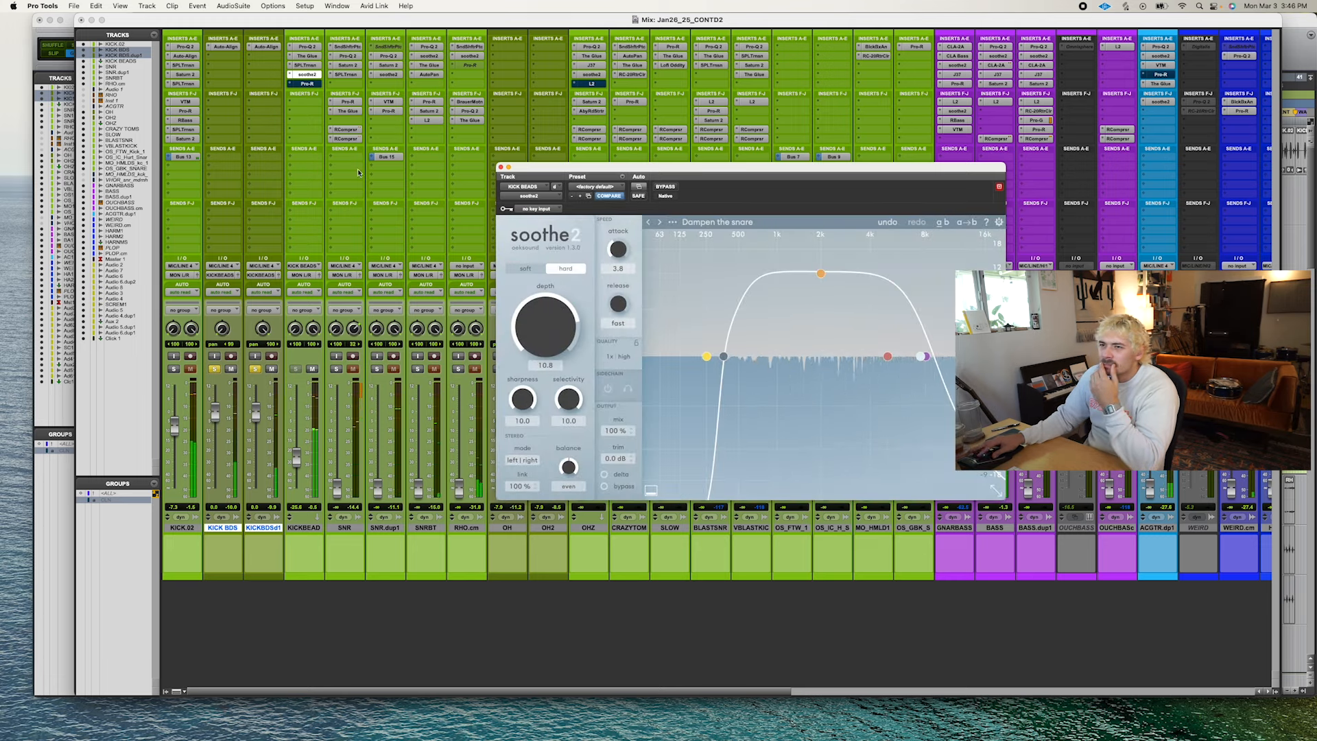
Adjust the brightness of the Drum Studio reverb in Pro-R on KICK BEADS and open the track's sixth insert slot.
{"action": "left_click", "coordinate": [309, 84]}
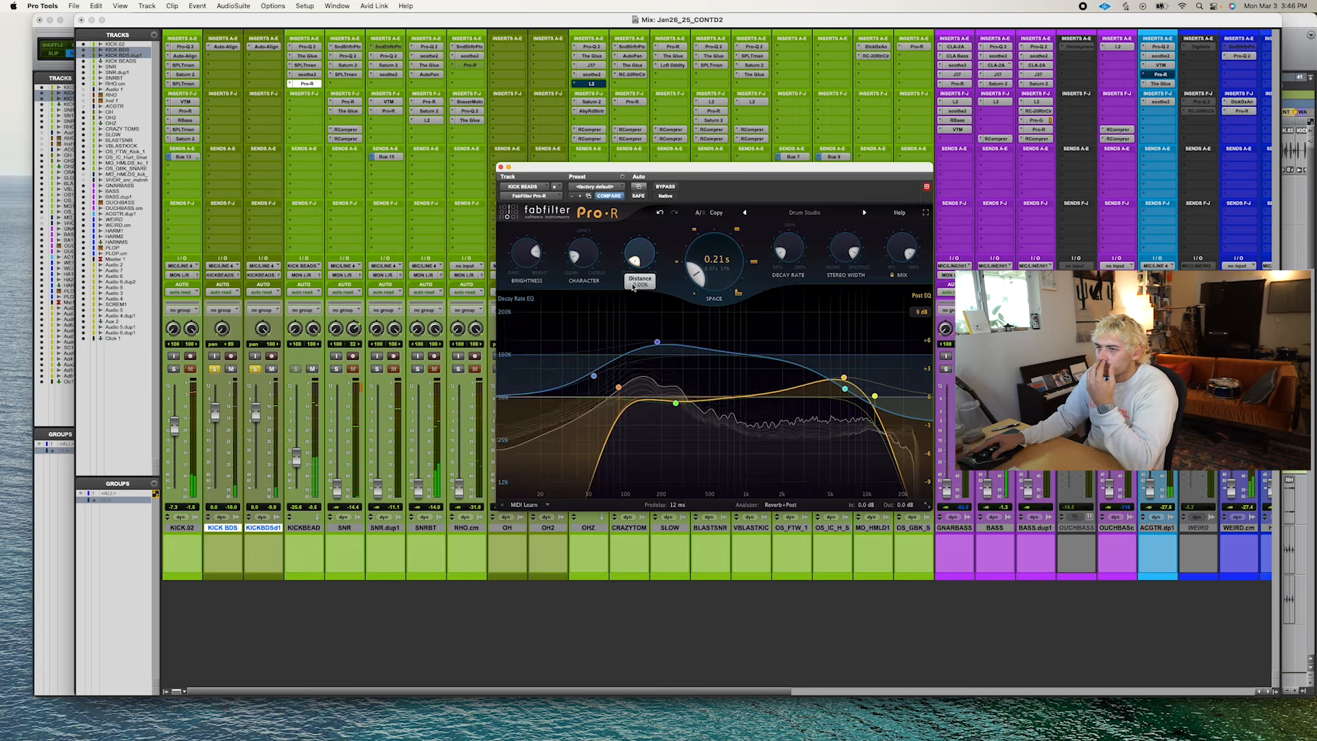
{"action": "left_click_drag", "start_coordinate": [527, 255], "coordinate": [527, 321]}
{"action": "left_click", "coordinate": [307, 101]}
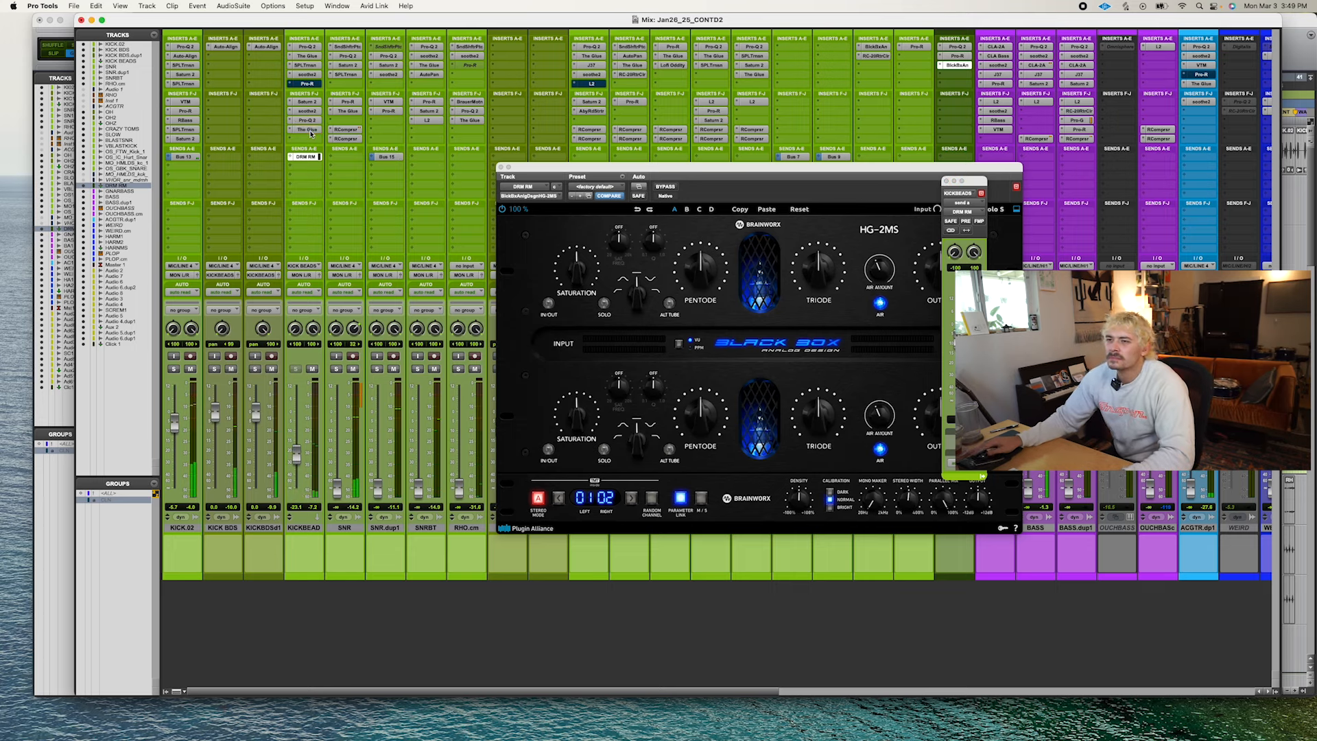
Check The Glue on KICK BEADS, add Virtual Tape Machines to the DRM RM track and close the plug-in windows.
{"action": "left_click", "coordinate": [310, 131]}
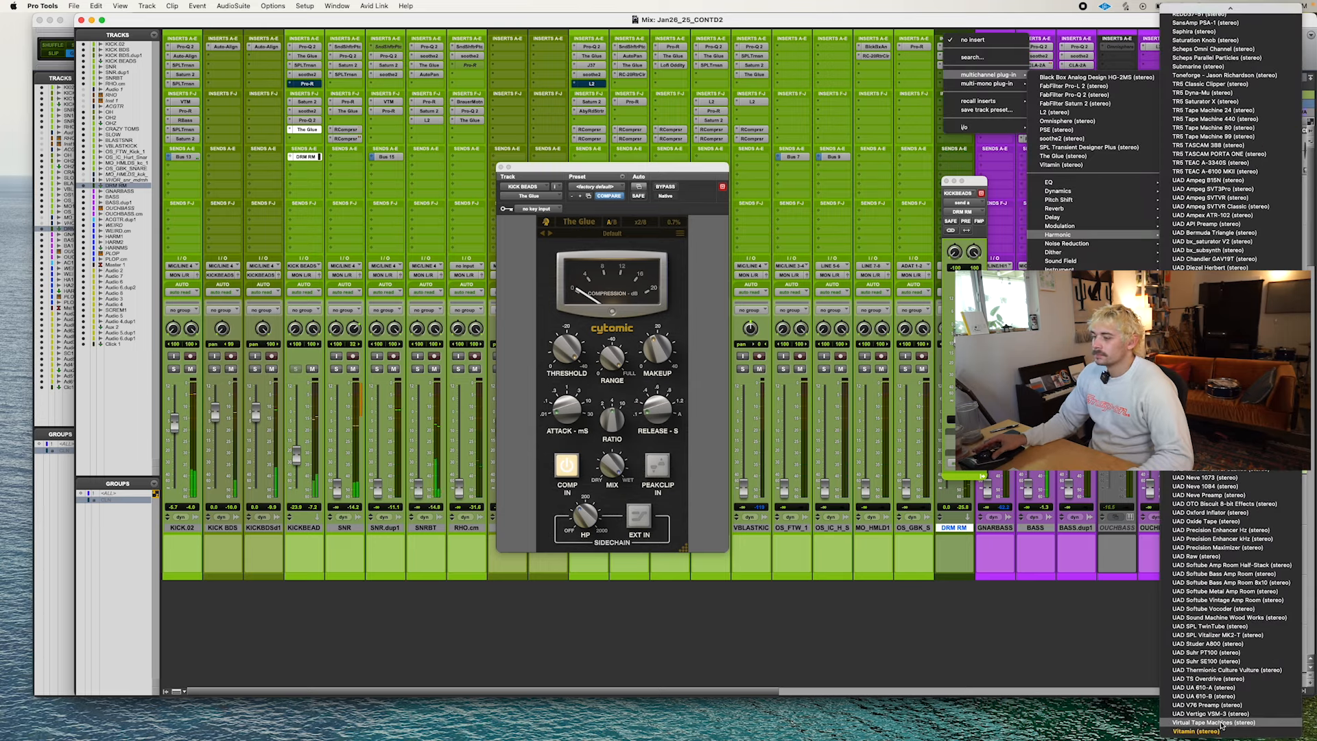
{"action": "left_click", "coordinate": [1214, 723]}
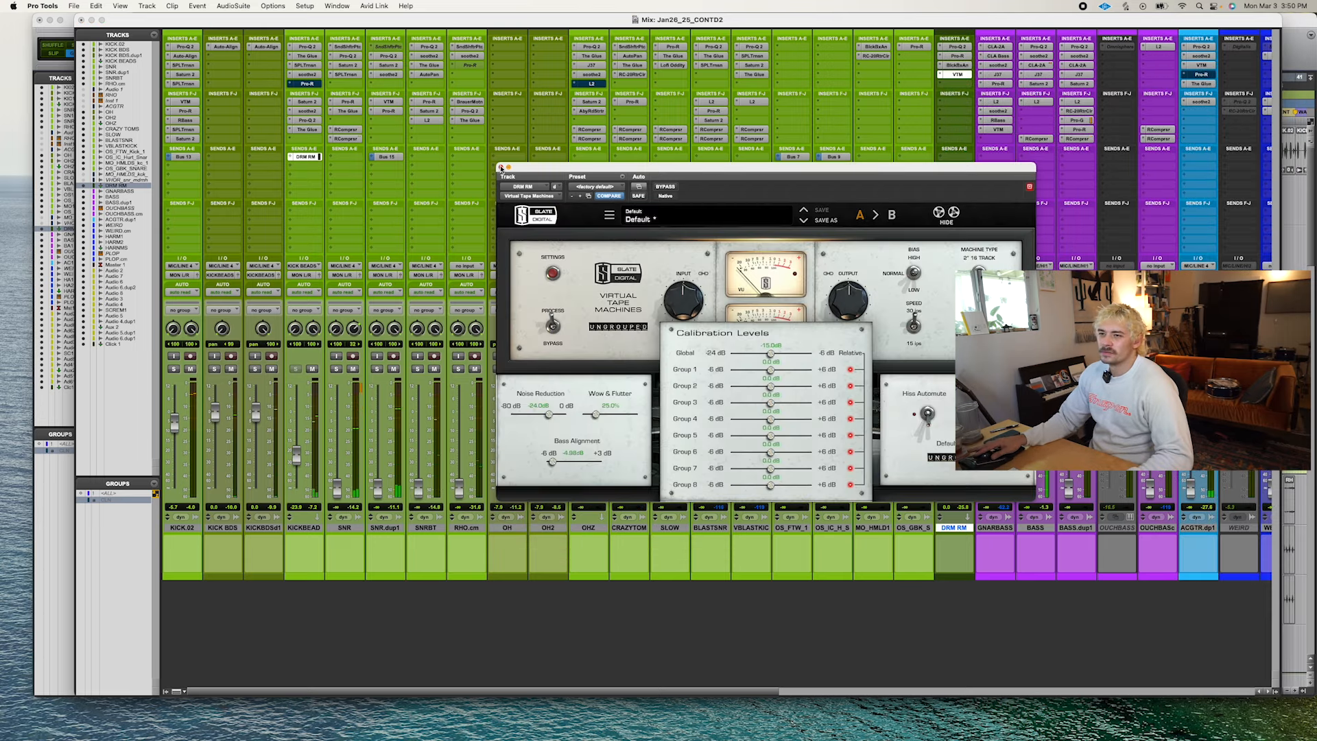
{"action": "left_click", "coordinate": [501, 167]}
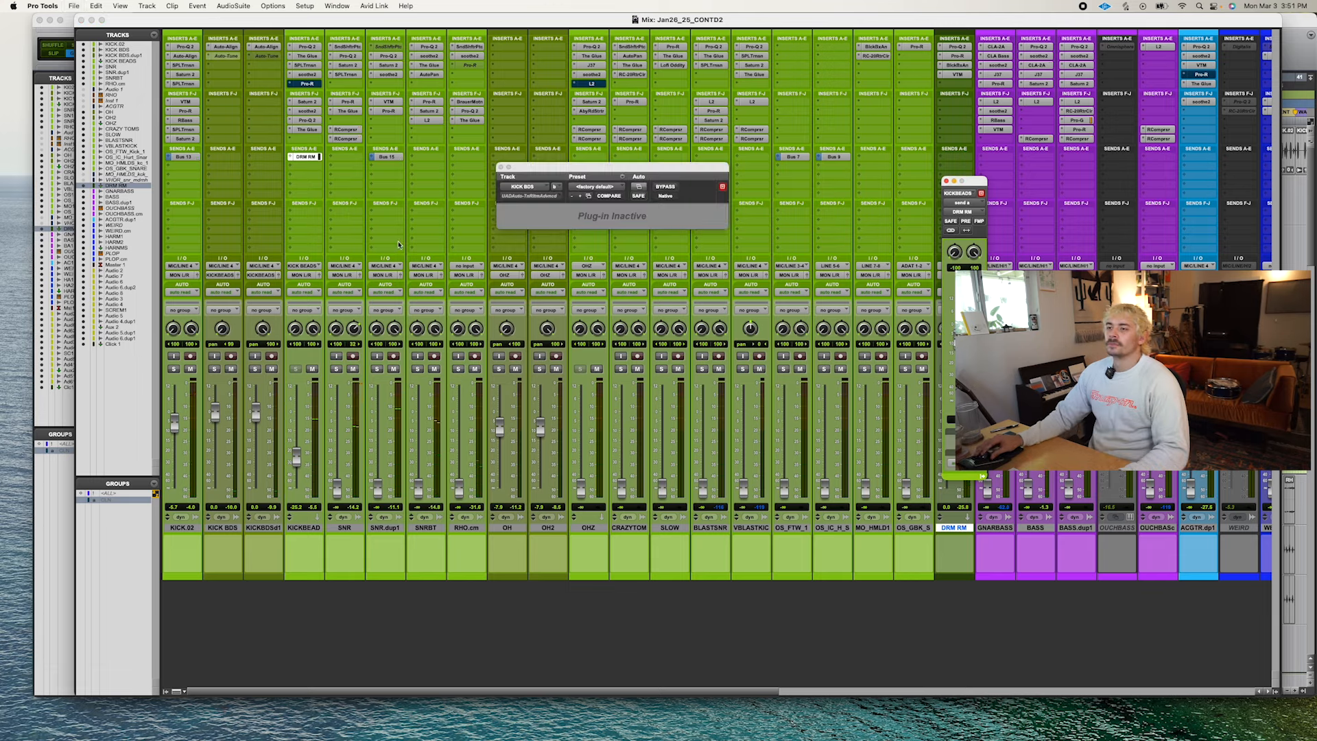
{"action": "key", "text": "super+w"}
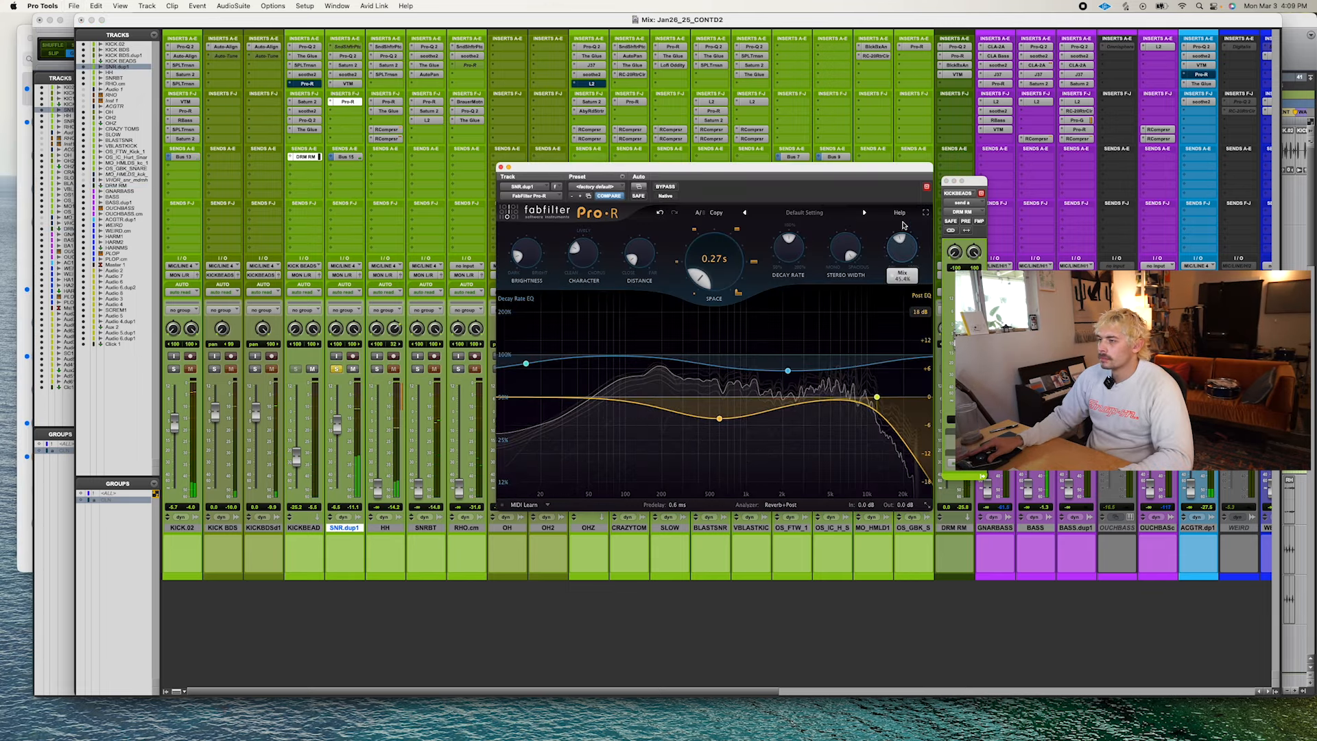
Check the tape, soothe2 and Saturn 2 inserts on SNR.dup1 and slightly adjust a band in its Pro-Q 2.
{"action": "left_click", "coordinate": [349, 83]}
{"action": "left_click", "coordinate": [349, 74]}
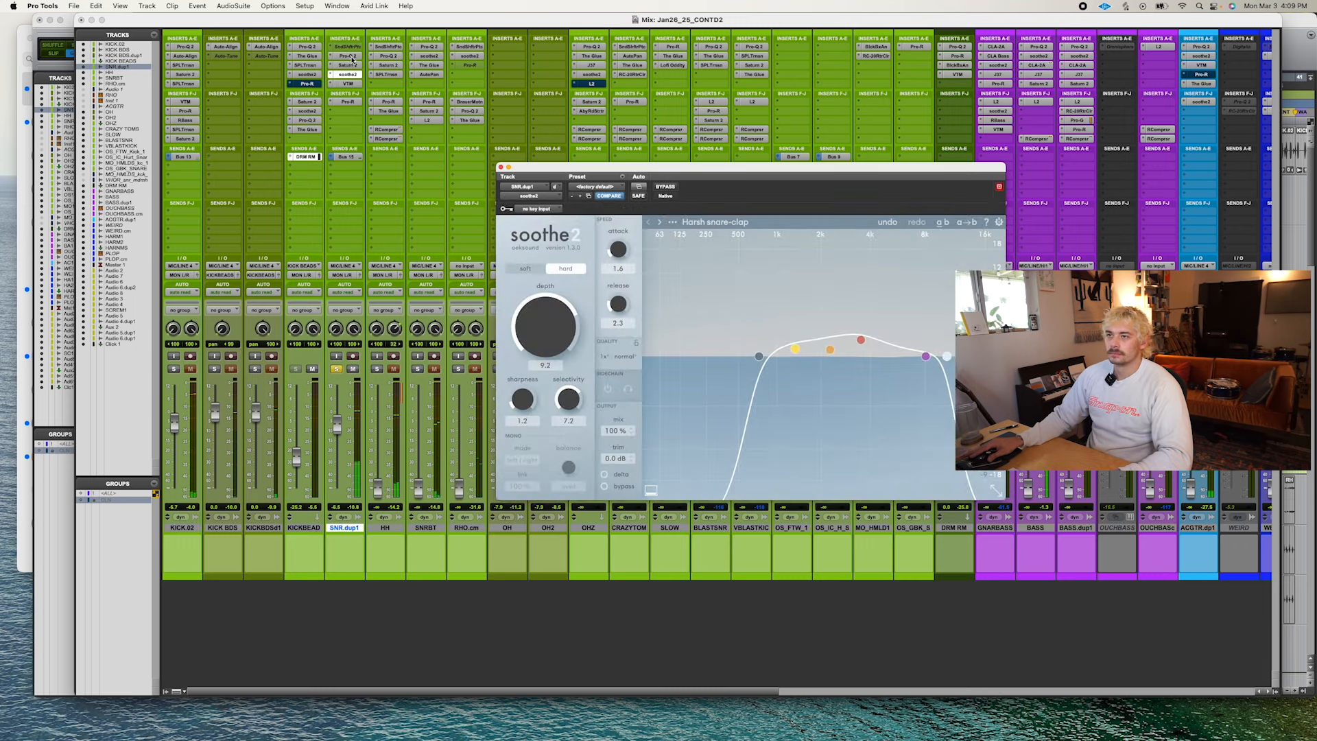
{"action": "left_click", "coordinate": [348, 65]}
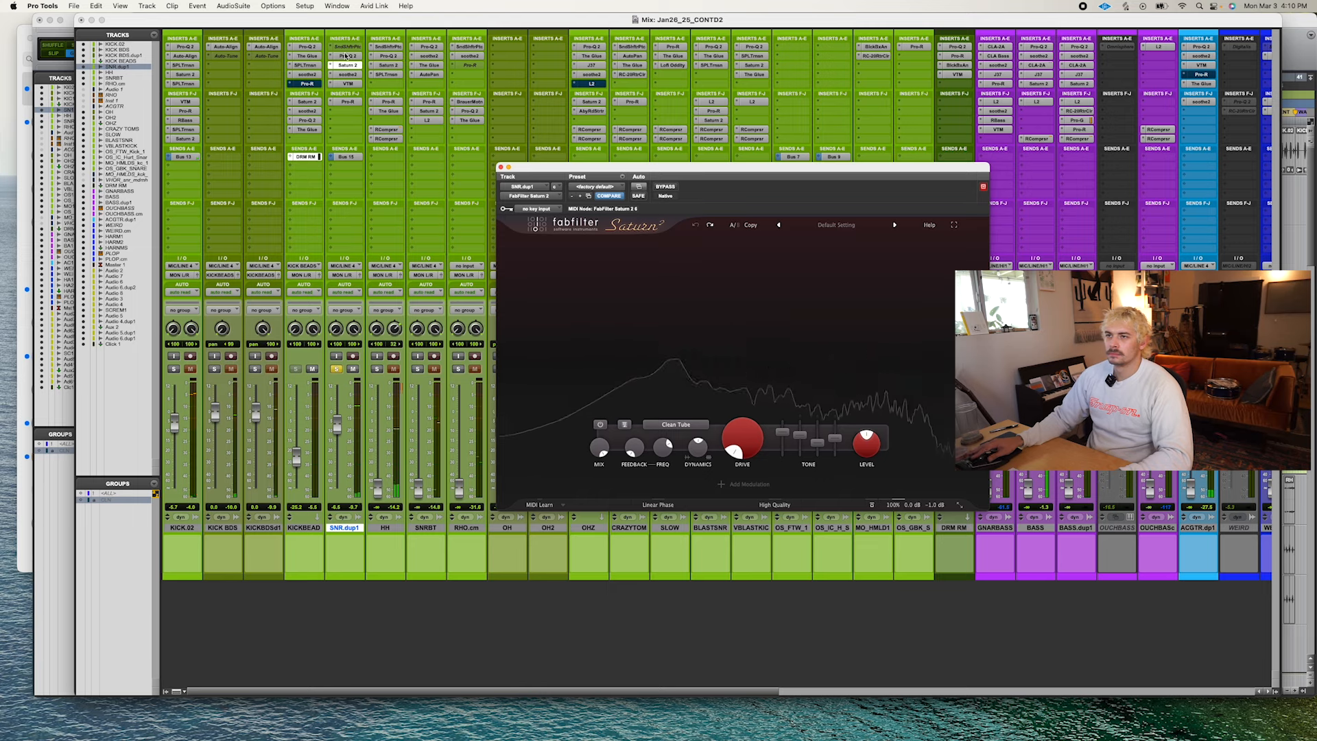
{"action": "left_click", "coordinate": [347, 57]}
{"action": "mouse_move", "coordinate": [700, 341]}
{"action": "left_mouse_down"}
{"action": "mouse_move", "coordinate": [700, 364]}
{"action": "mouse_move", "coordinate": [697, 340]}
{"action": "left_mouse_up"}
Insert FabFilter Saturn 2 after Pro-R on SNR.dup1, raise its drive and bypass the plug-in.
{"action": "left_click", "coordinate": [348, 102]}
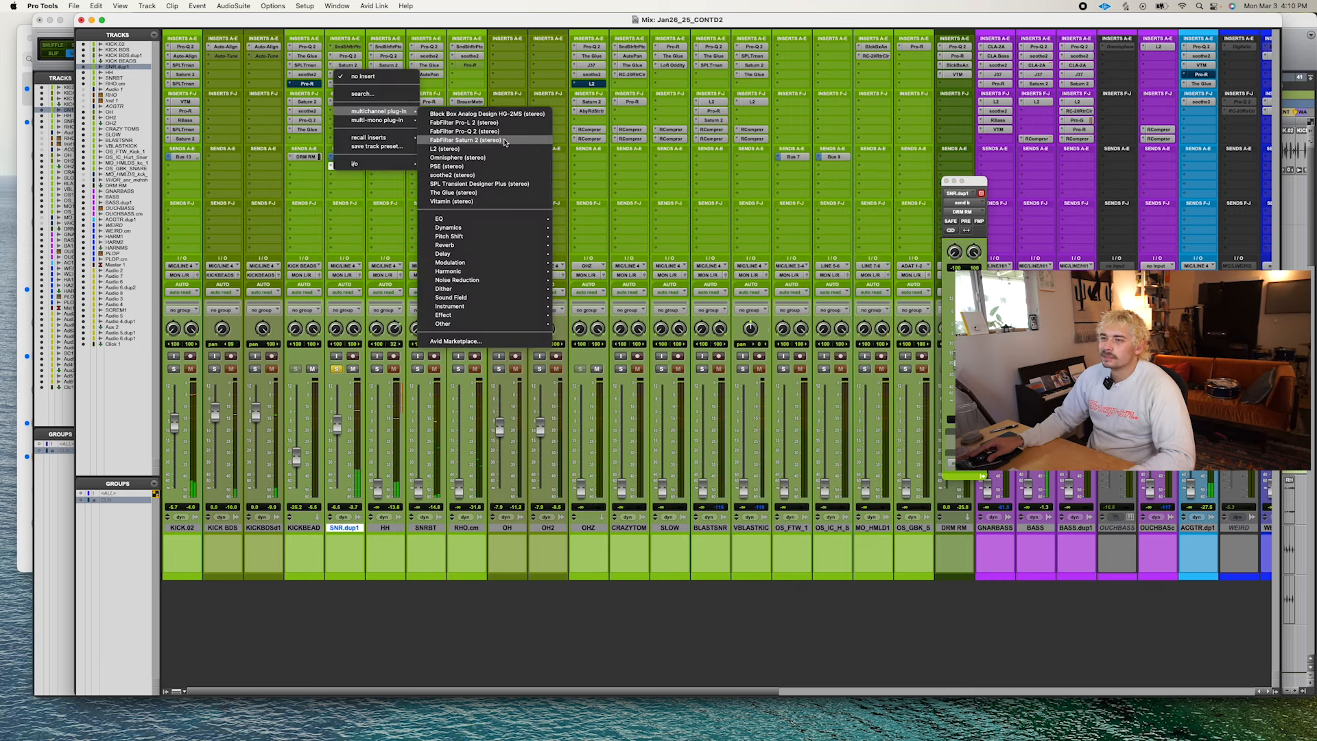
{"action": "left_click", "coordinate": [504, 140]}
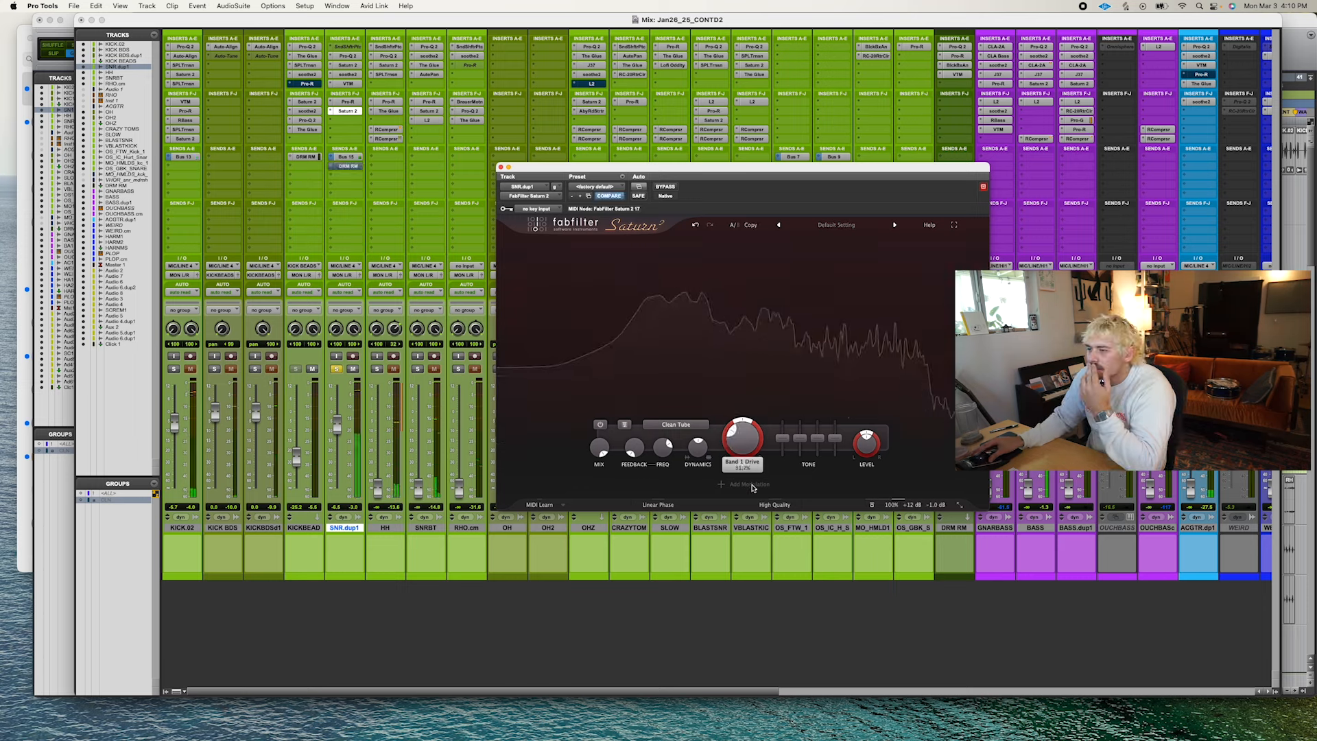
{"action": "left_click", "coordinate": [664, 186]}
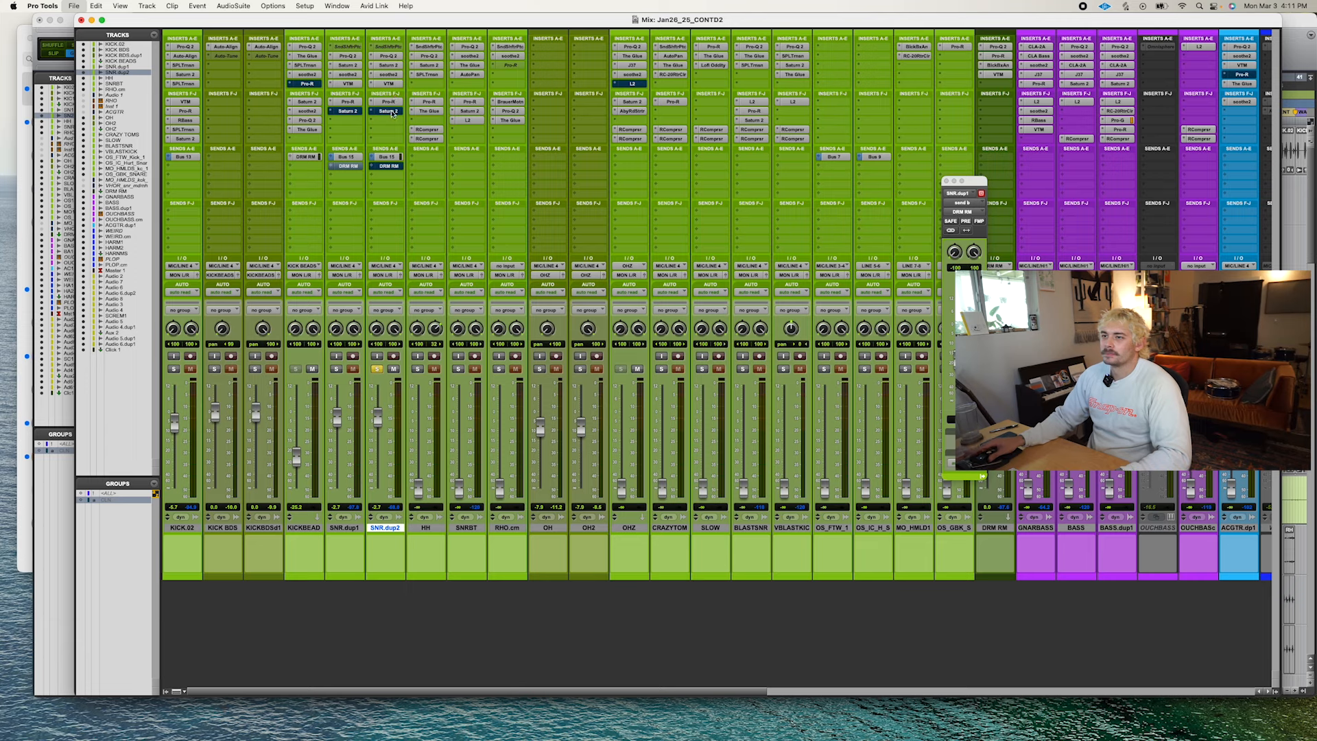
On SNR.dup2, switch off the first bus send, lower the track volume and adjust the tone controls in Saturn 2.
{"action": "left_click", "coordinate": [389, 111]}
{"action": "left_click", "coordinate": [392, 157], "text": "super"}
{"action": "left_click_drag", "start_coordinate": [378, 421], "coordinate": [379, 427]}
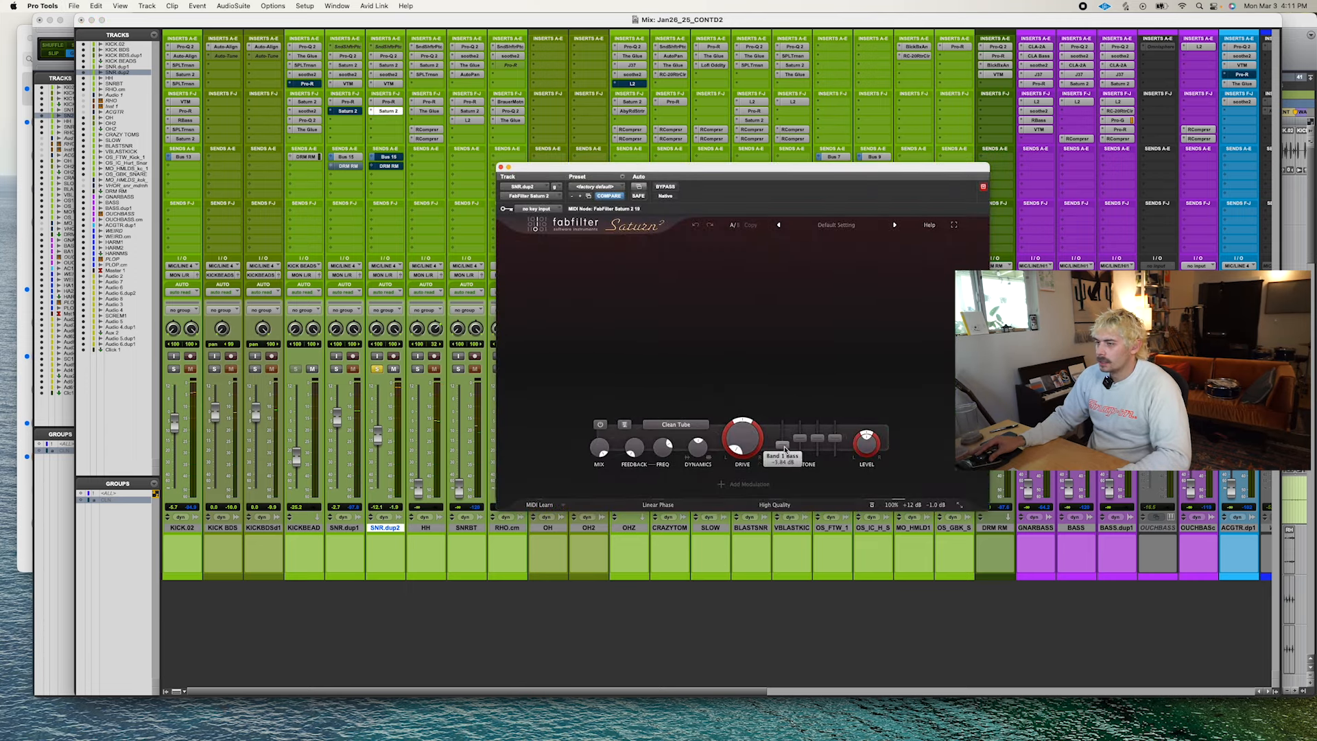
{"action": "mouse_move", "coordinate": [834, 437]}
{"action": "left_mouse_down"}
{"action": "mouse_move", "coordinate": [837, 393]}
{"action": "mouse_move", "coordinate": [836, 436]}
{"action": "left_mouse_up"}
Add RC-20 Retro Color with the Just Wider Okay?? preset to the inserts after Saturn 2 on SNR.dup2.
{"action": "left_click", "coordinate": [376, 120]}
{"action": "mouse_move", "coordinate": [419, 121]}
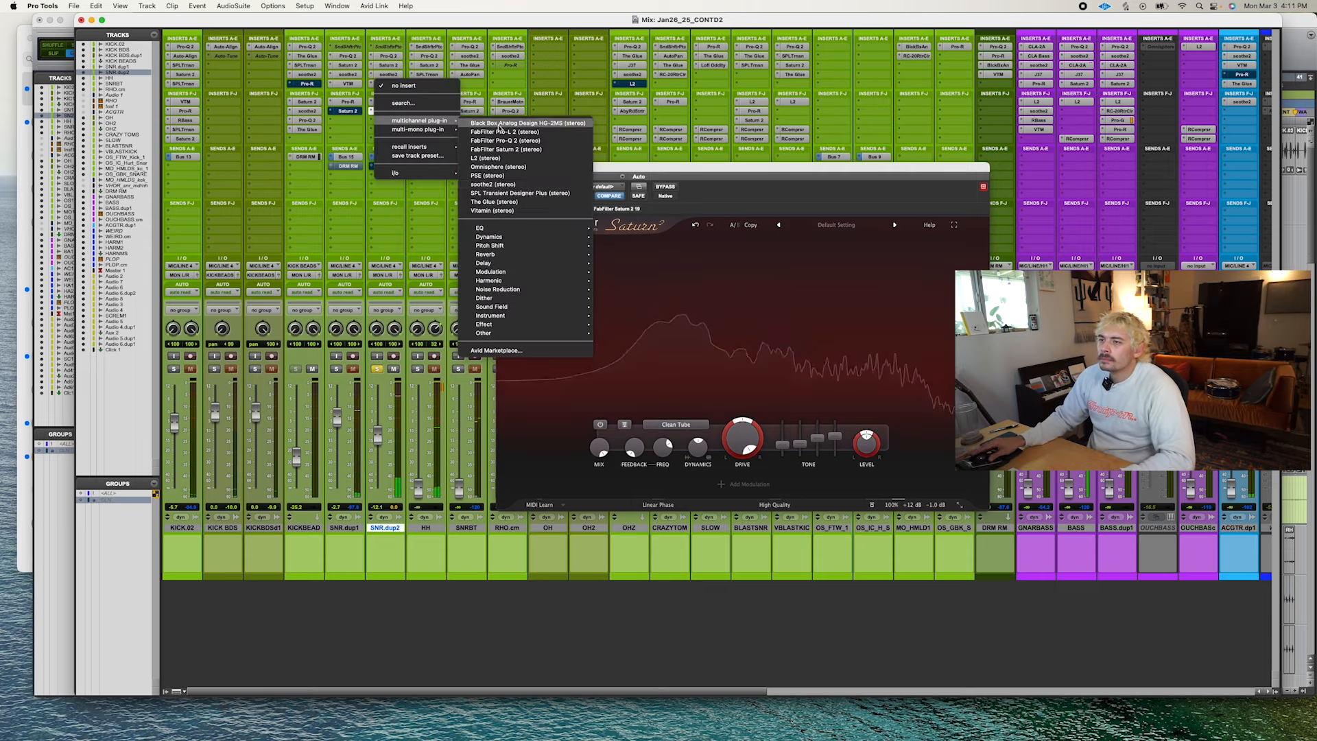
{"action": "left_click", "coordinate": [527, 201]}
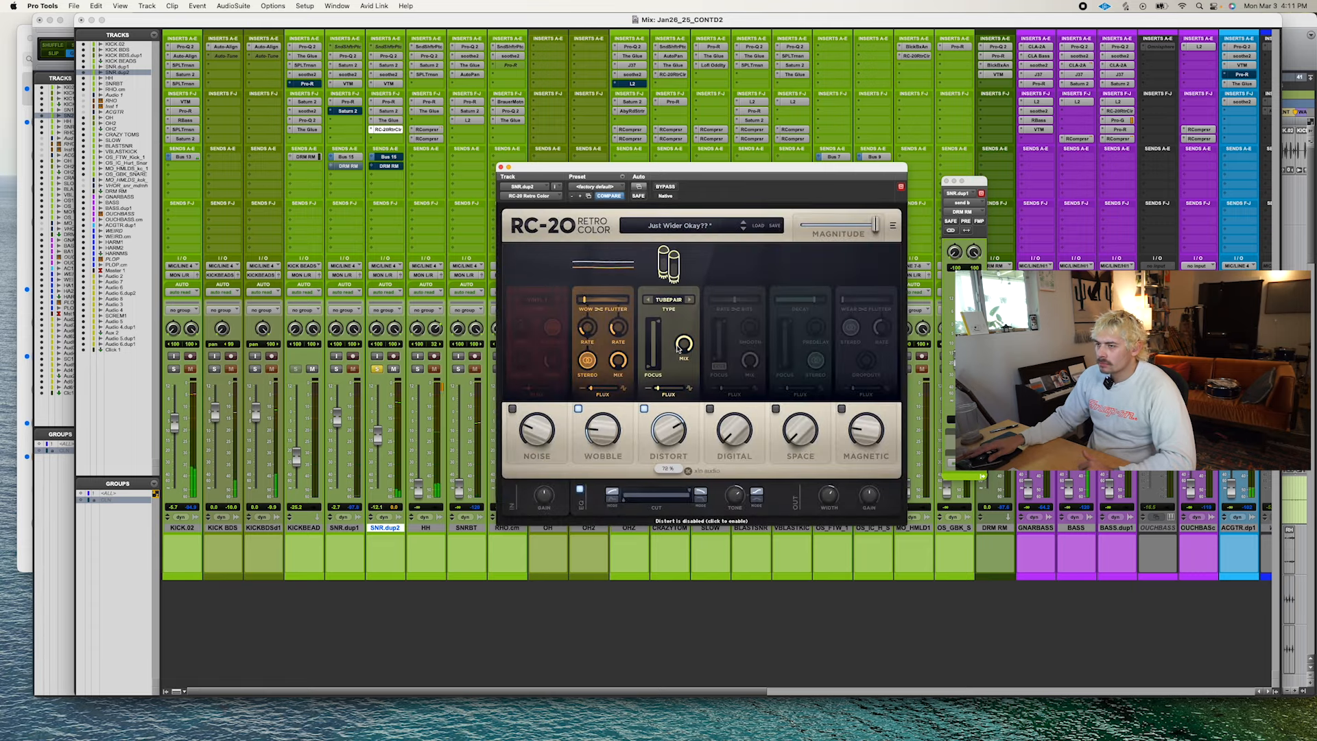
Insert Black Box Analog Design HG-2MS in the last slot of SNR.dup2 and close the send and plug-in windows.
{"action": "left_click", "coordinate": [389, 138]}
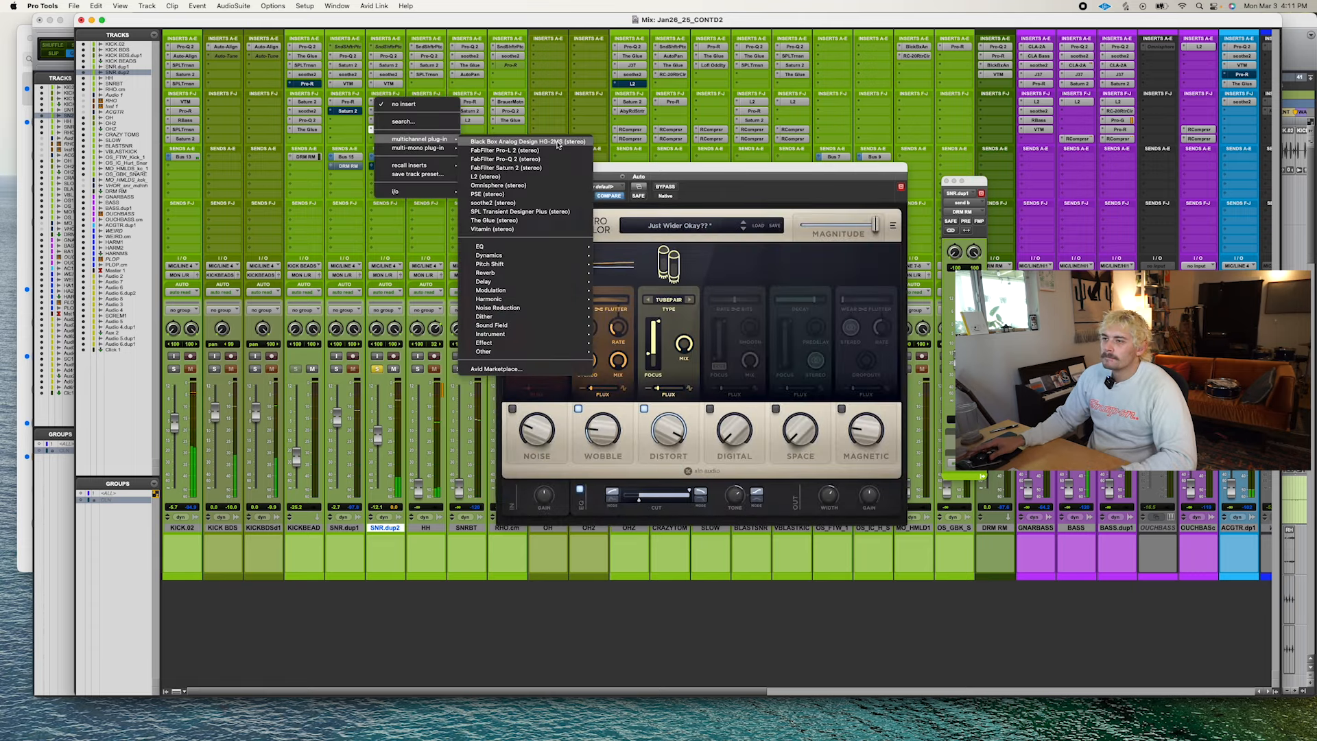
{"action": "left_click", "coordinate": [891, 354]}
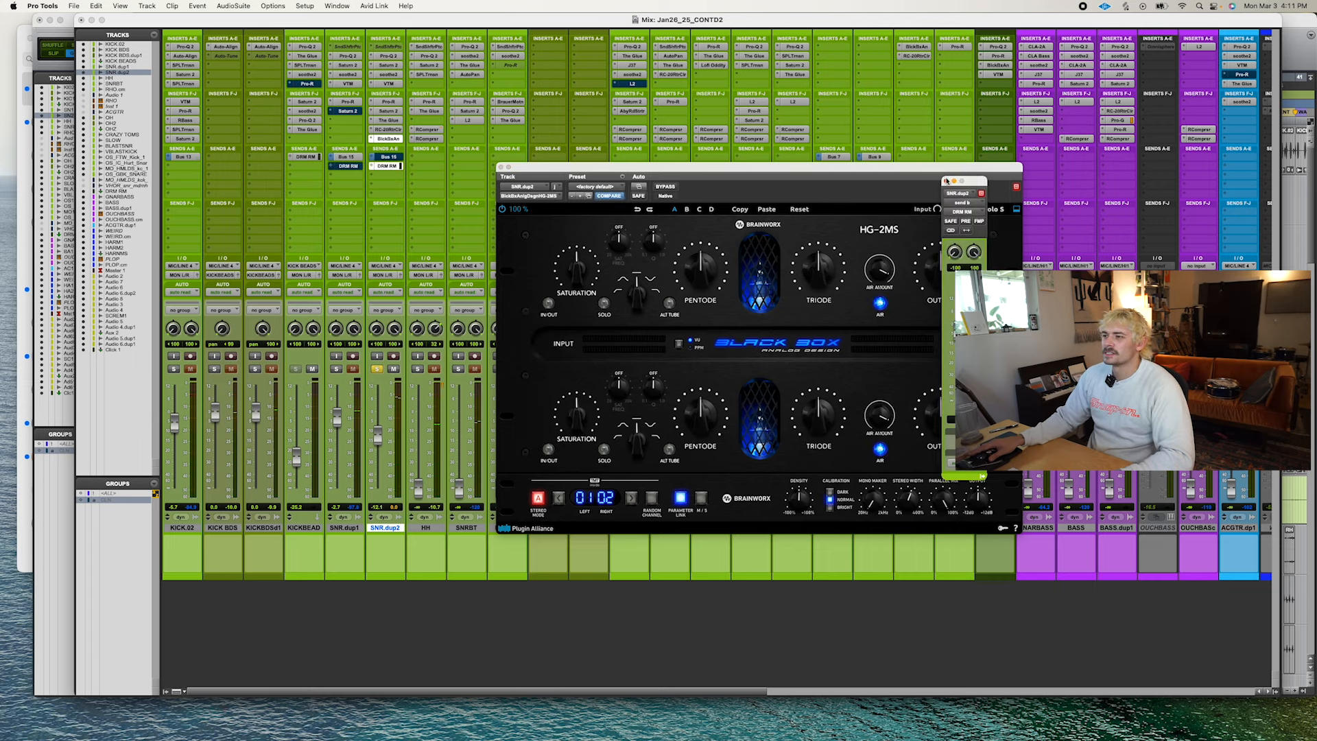
{"action": "left_click", "coordinate": [947, 181]}
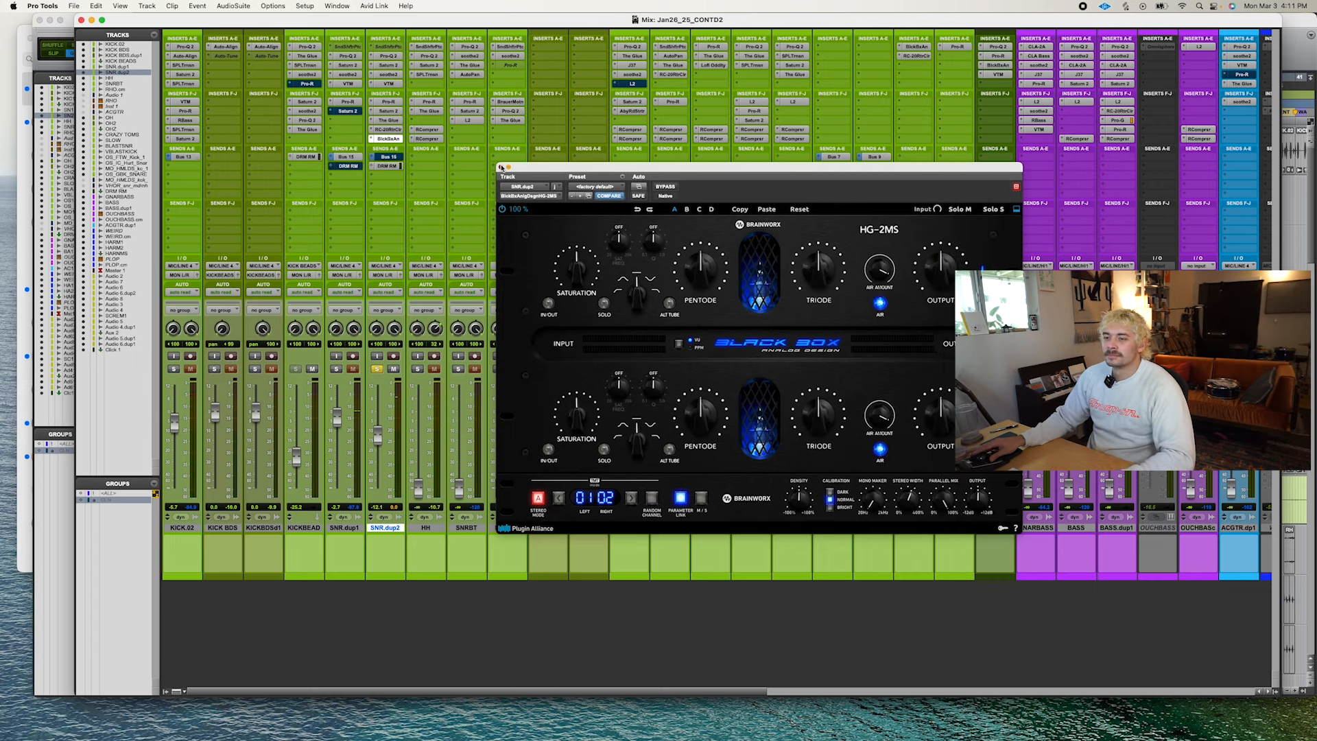
{"action": "left_click", "coordinate": [500, 167]}
On SNR.dup1, check Virtual Tape Machines, open the DRM RM send and set the soothe2 depth to 6.8.
{"action": "left_click", "coordinate": [348, 83]}
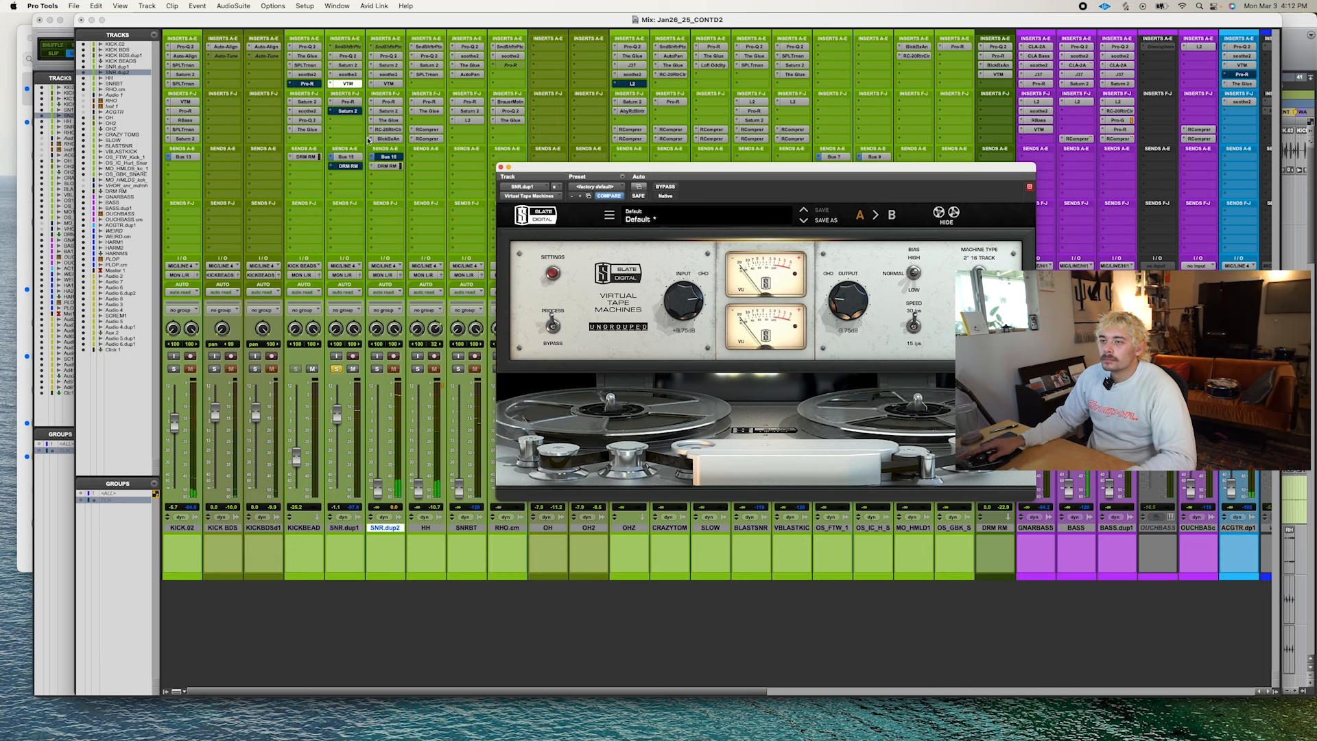
{"action": "left_click", "coordinate": [345, 166]}
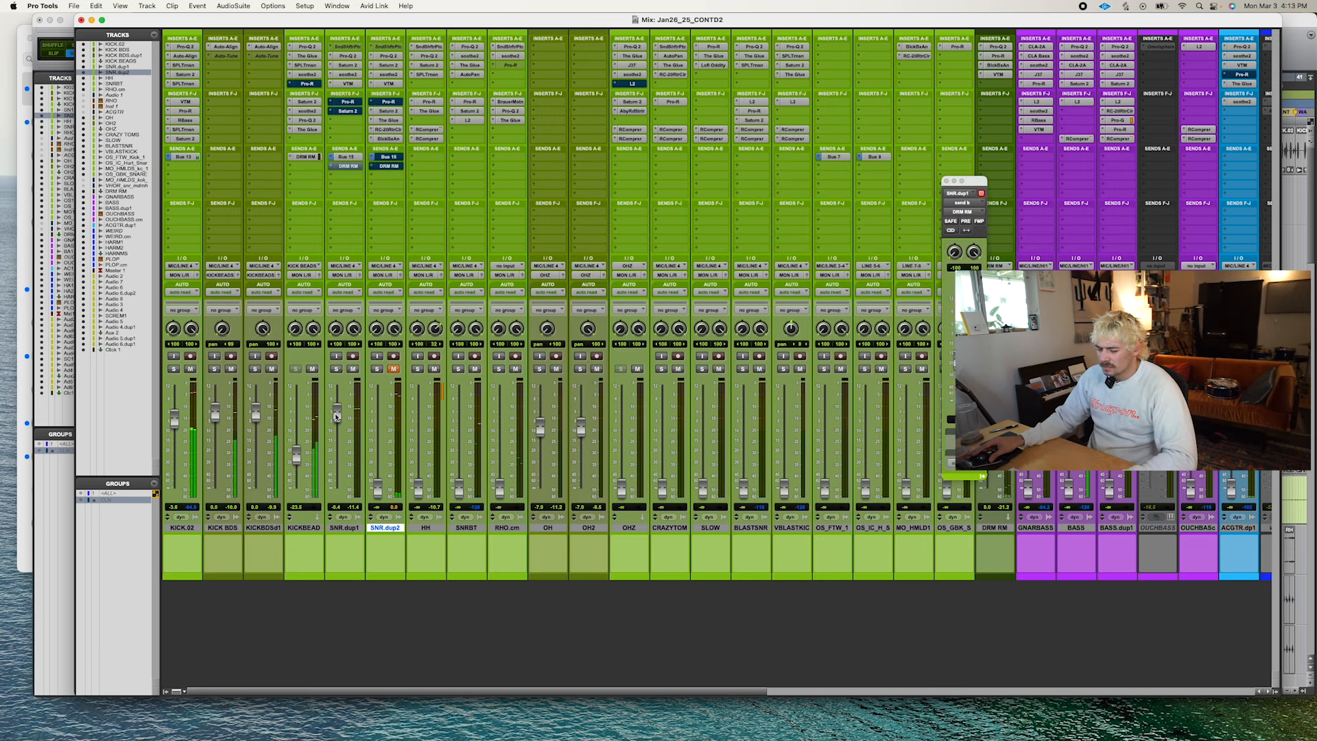
{"action": "left_click", "coordinate": [348, 74]}
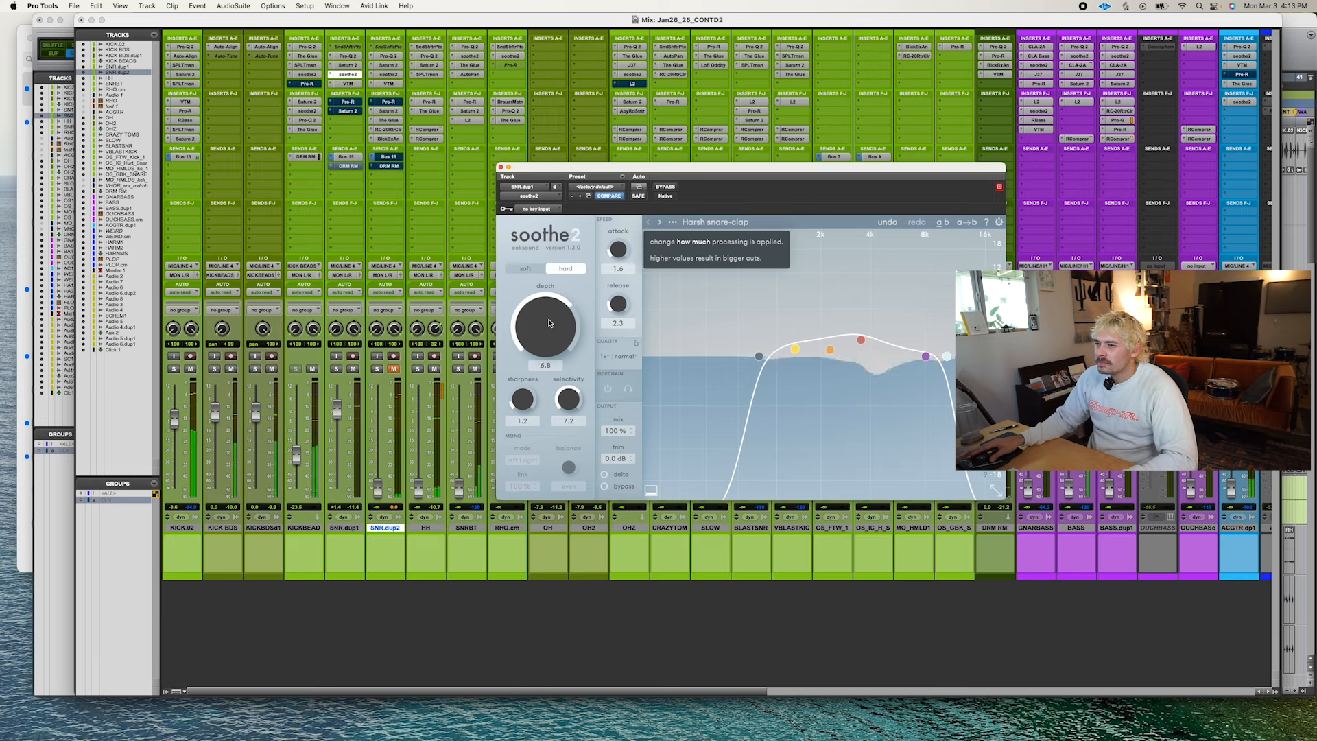
{"action": "left_click", "coordinate": [500, 167]}
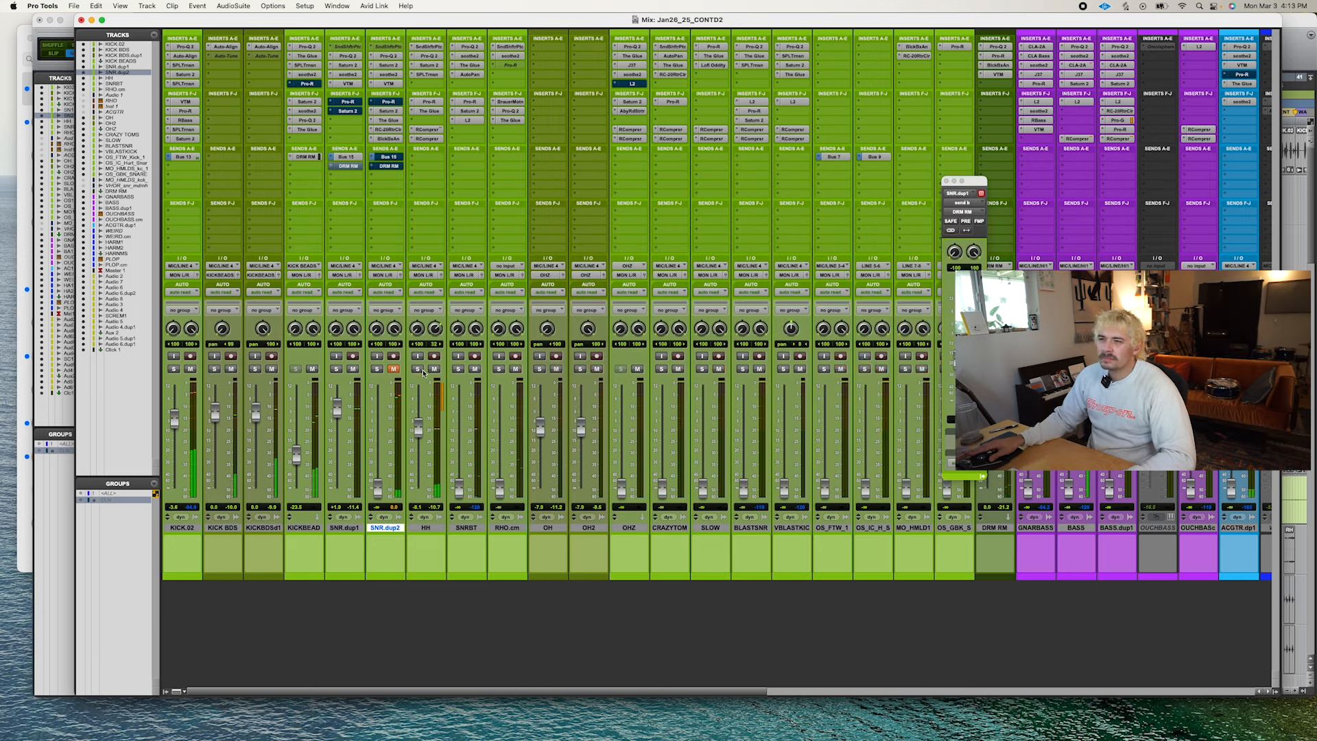
On HH, review SoundShifter and Pro-Q 2, and adjust the tone sliders in Saturn 2.
{"action": "left_click", "coordinate": [428, 46]}
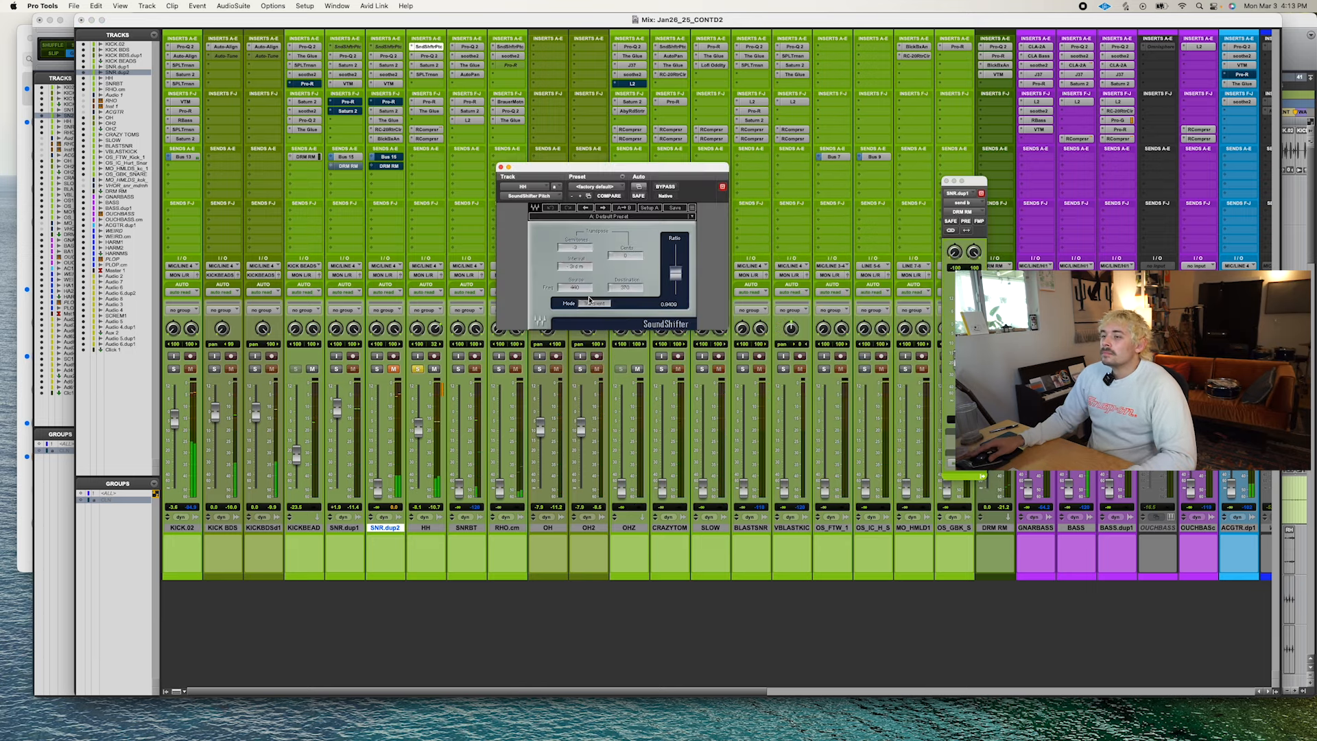
{"action": "left_click", "coordinate": [429, 56]}
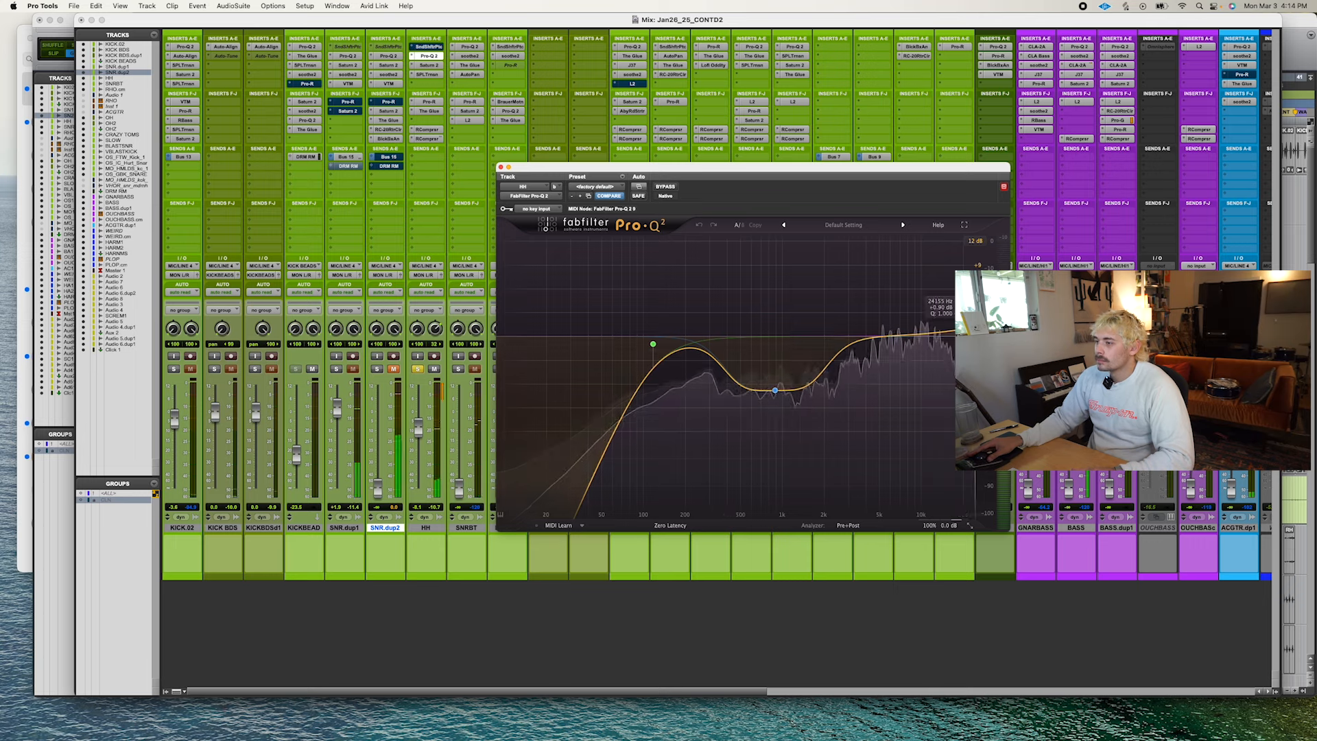
{"action": "left_click", "coordinate": [429, 65]}
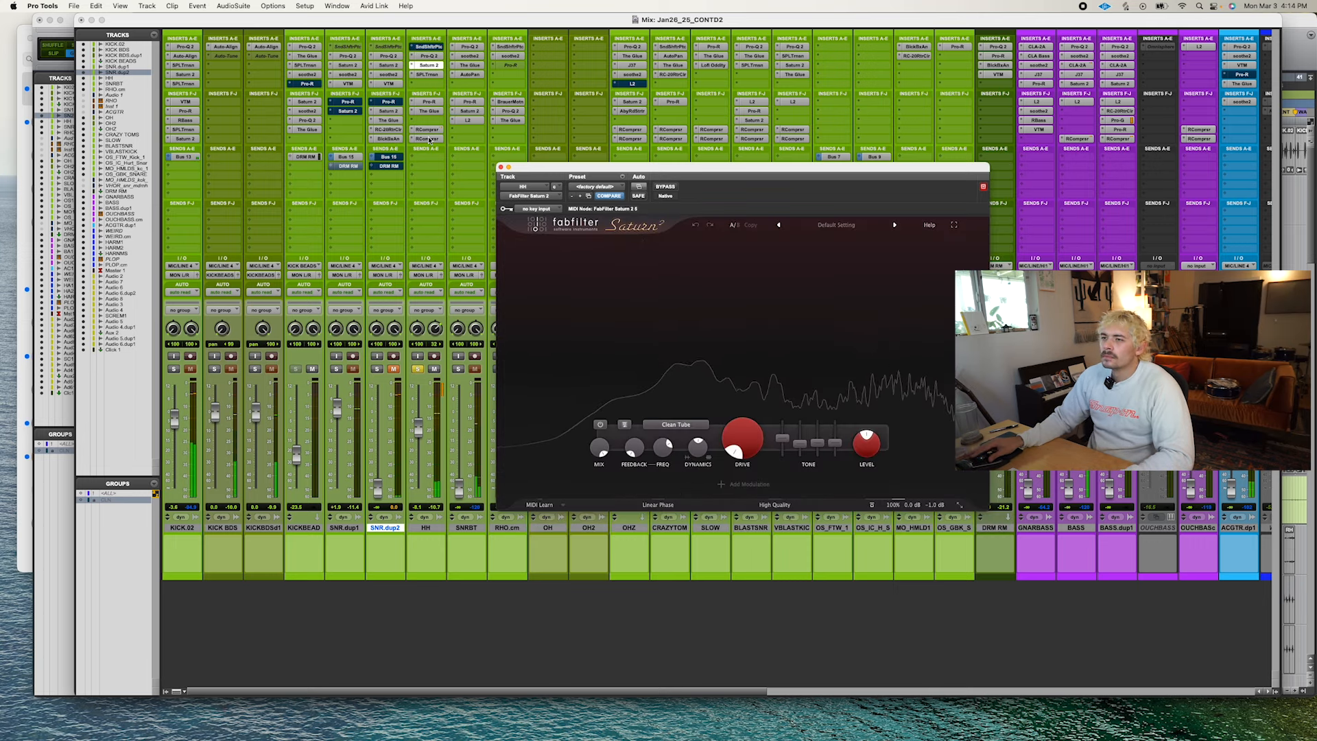
{"action": "left_click_drag", "start_coordinate": [817, 441], "coordinate": [818, 438]}
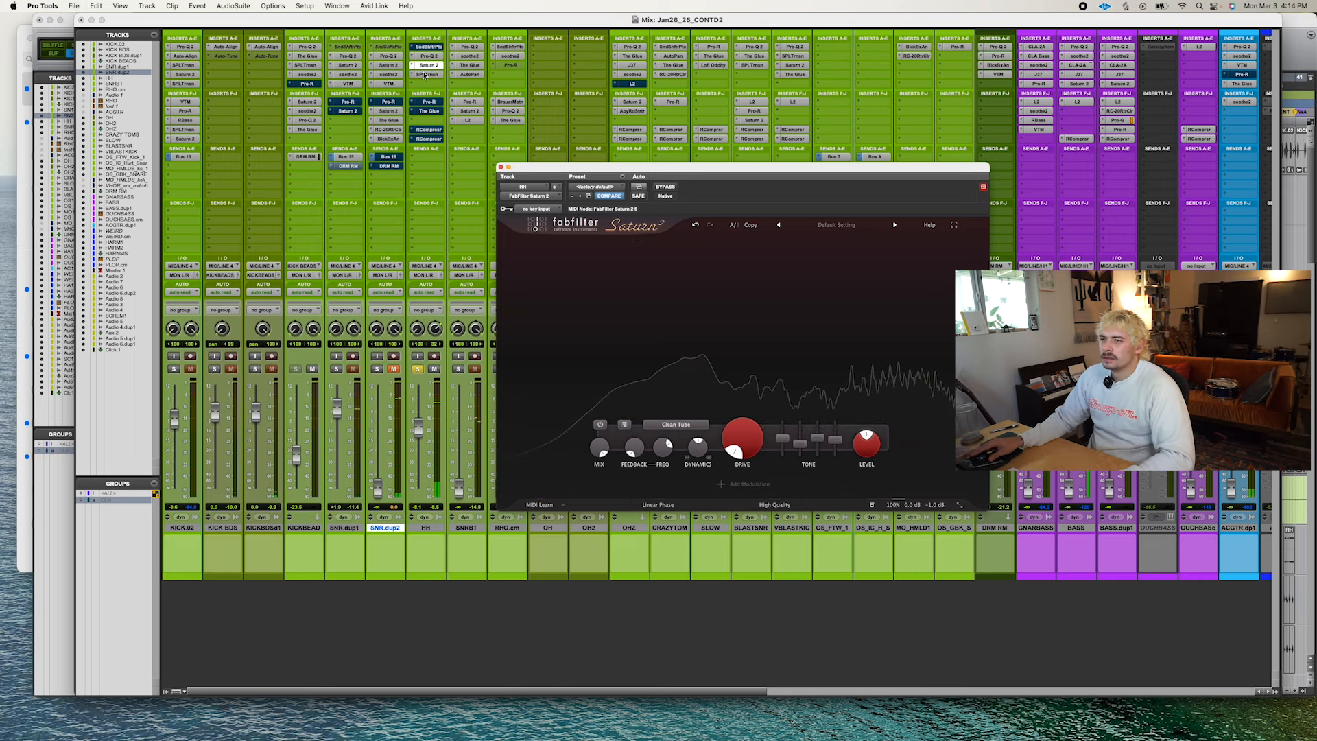
Check the SPL transient plug-in on HH, add soothe2 after it and choose a soothe2 preset.
{"action": "left_click", "coordinate": [429, 74]}
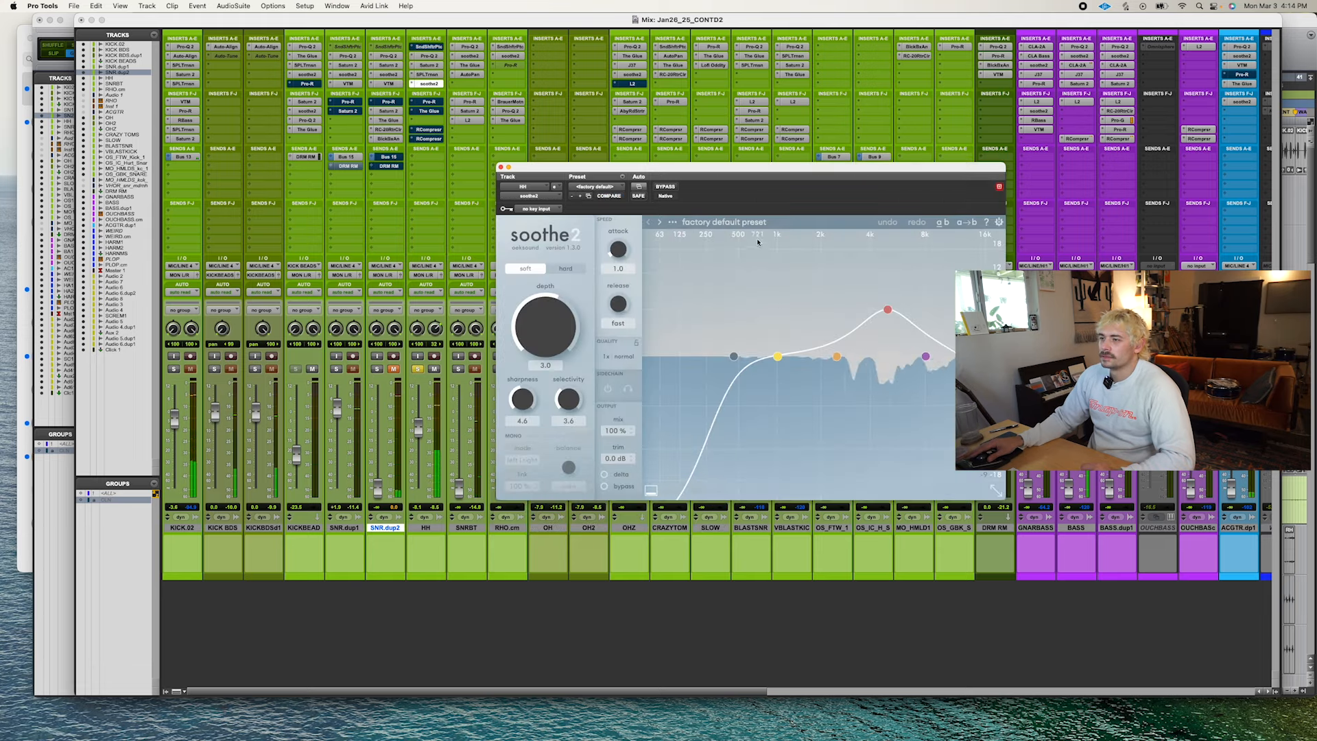
{"action": "left_click", "coordinate": [717, 222]}
{"action": "left_click", "coordinate": [667, 367]}
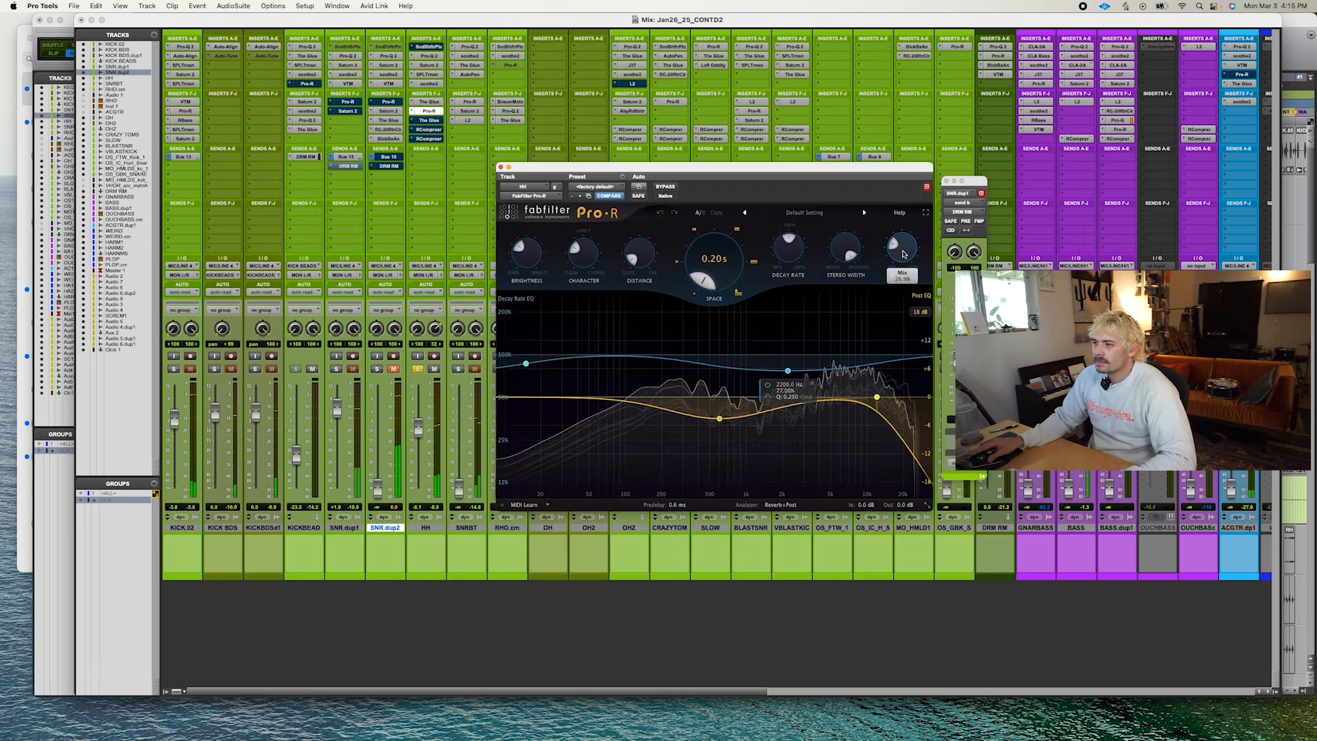
Send HH to DRM RM, set the soothe2 depth on DRM RM to 8.7 and save the session.
{"action": "left_click", "coordinate": [429, 120]}
{"action": "left_click", "coordinate": [427, 129]}
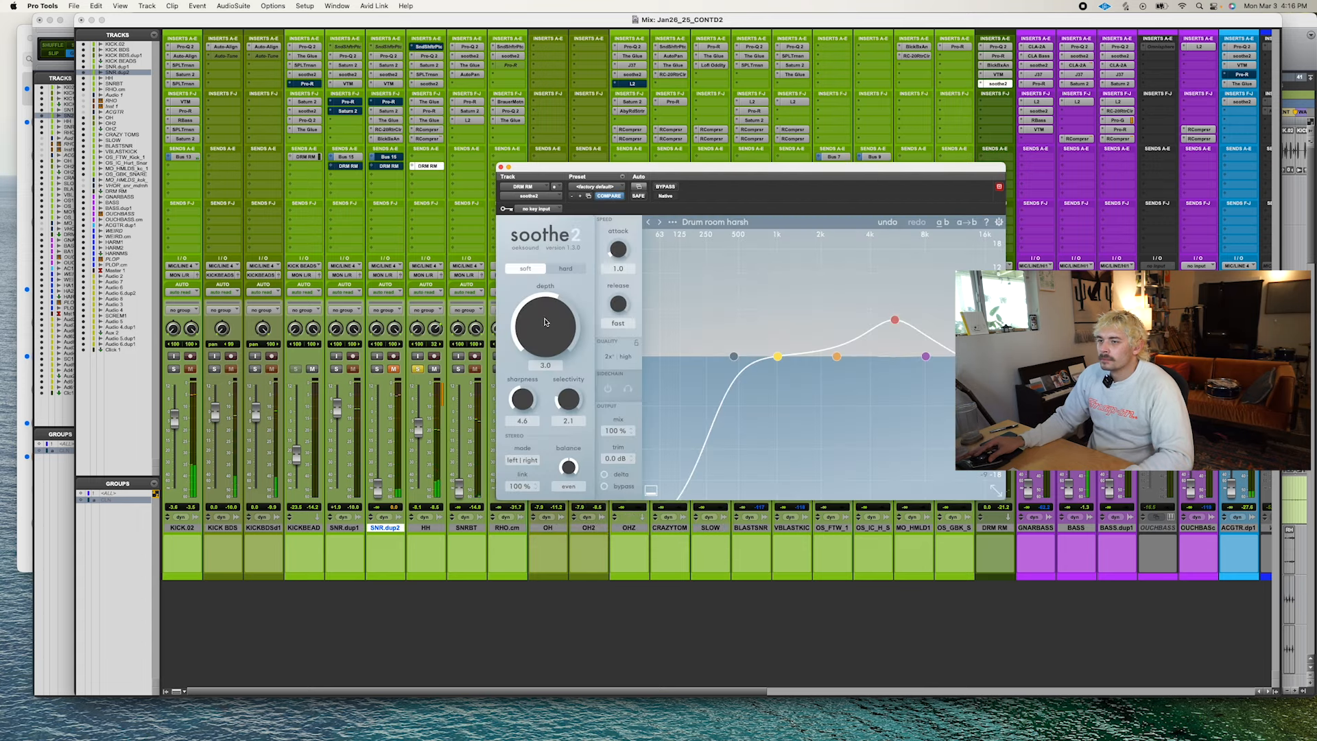
{"action": "left_click_drag", "start_coordinate": [549, 305], "coordinate": [549, 300]}
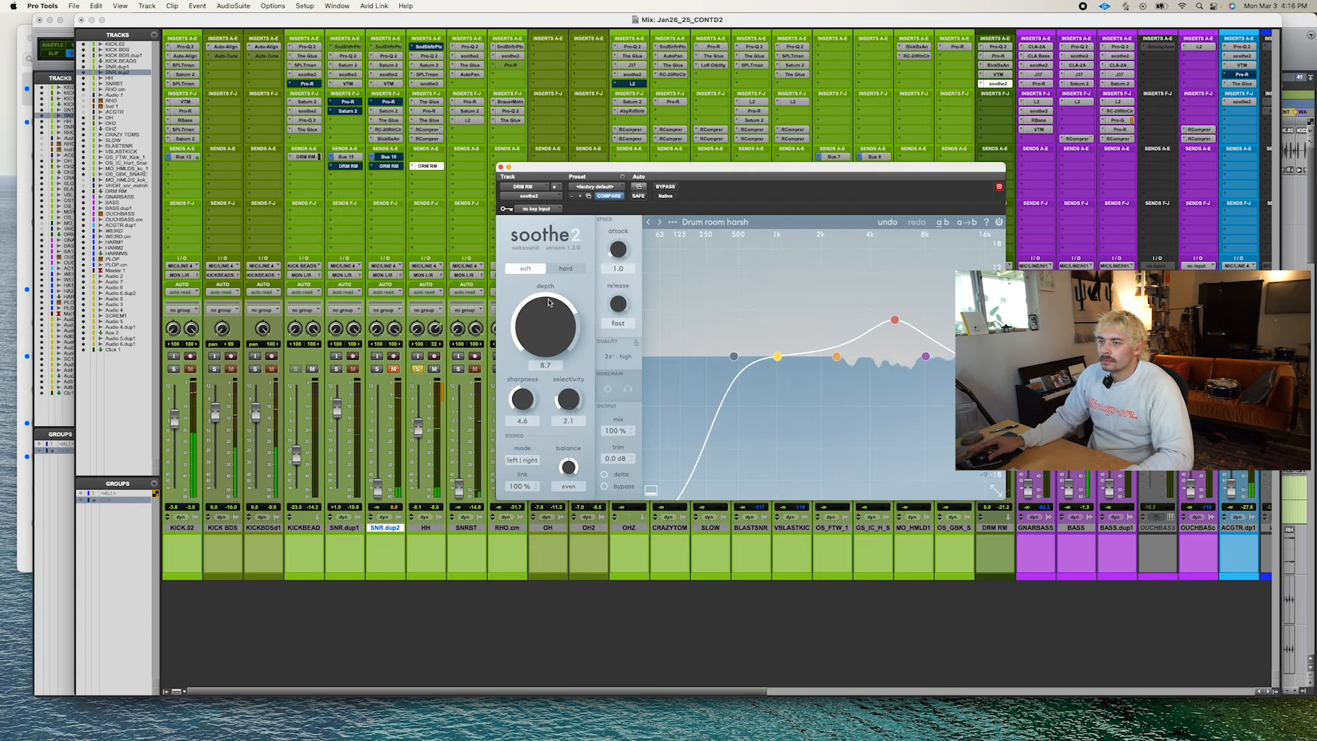
{"action": "key", "text": "super+s"}
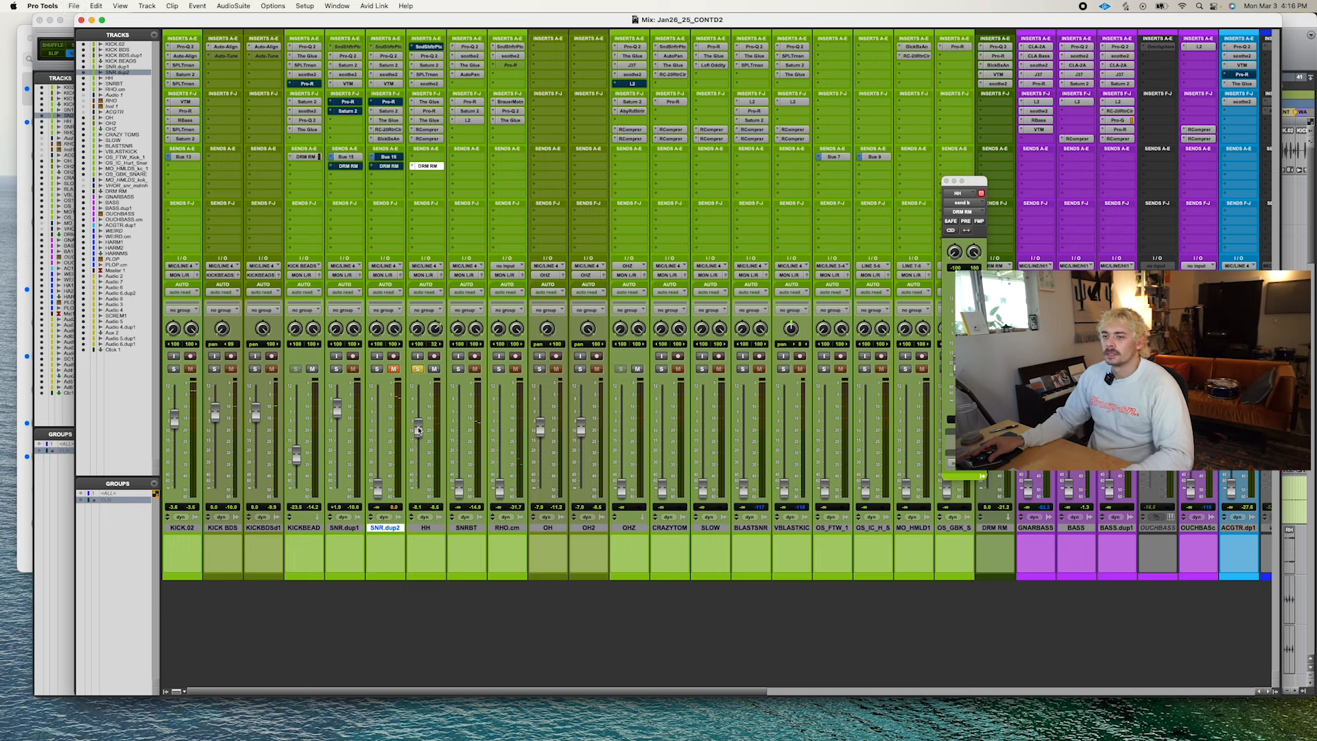
On HH, check SoundShifter, raise the highest tone band in Saturn 2 and adjust the Pro-R mix.
{"action": "left_click", "coordinate": [429, 47]}
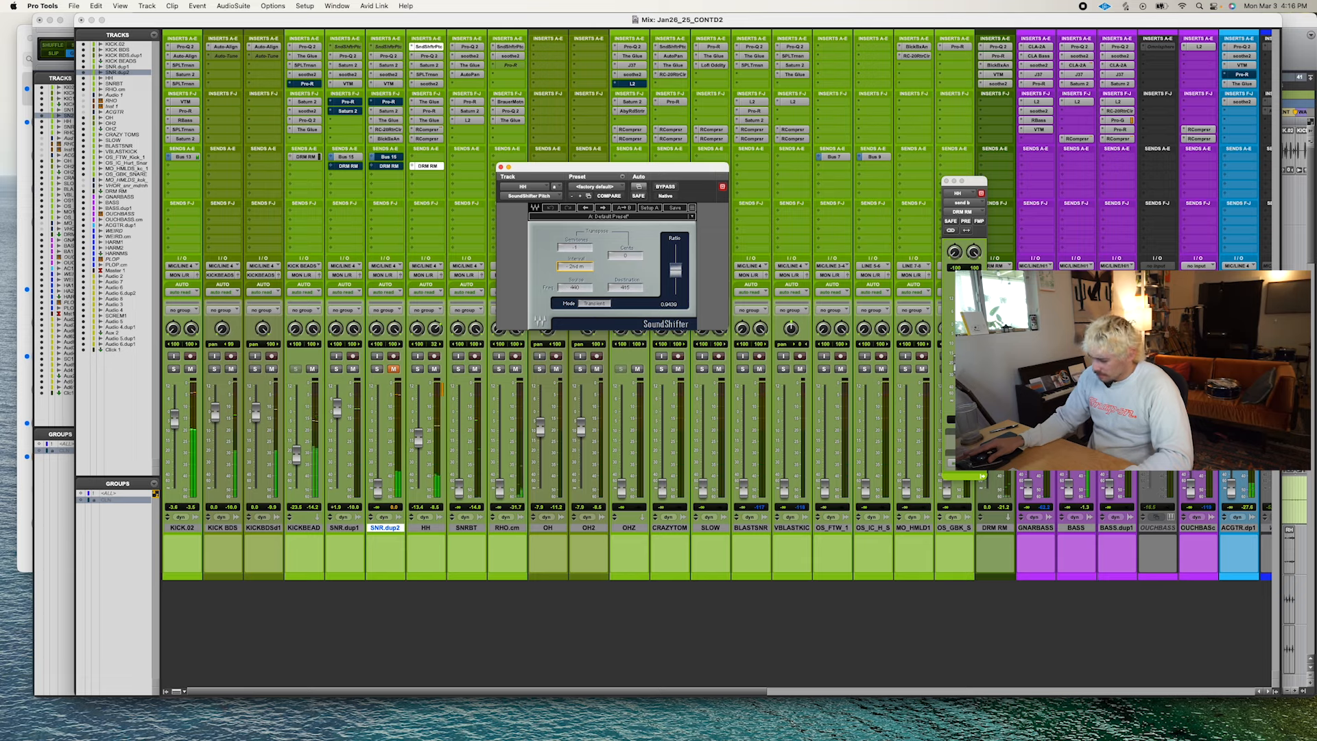
{"action": "left_click", "coordinate": [429, 65]}
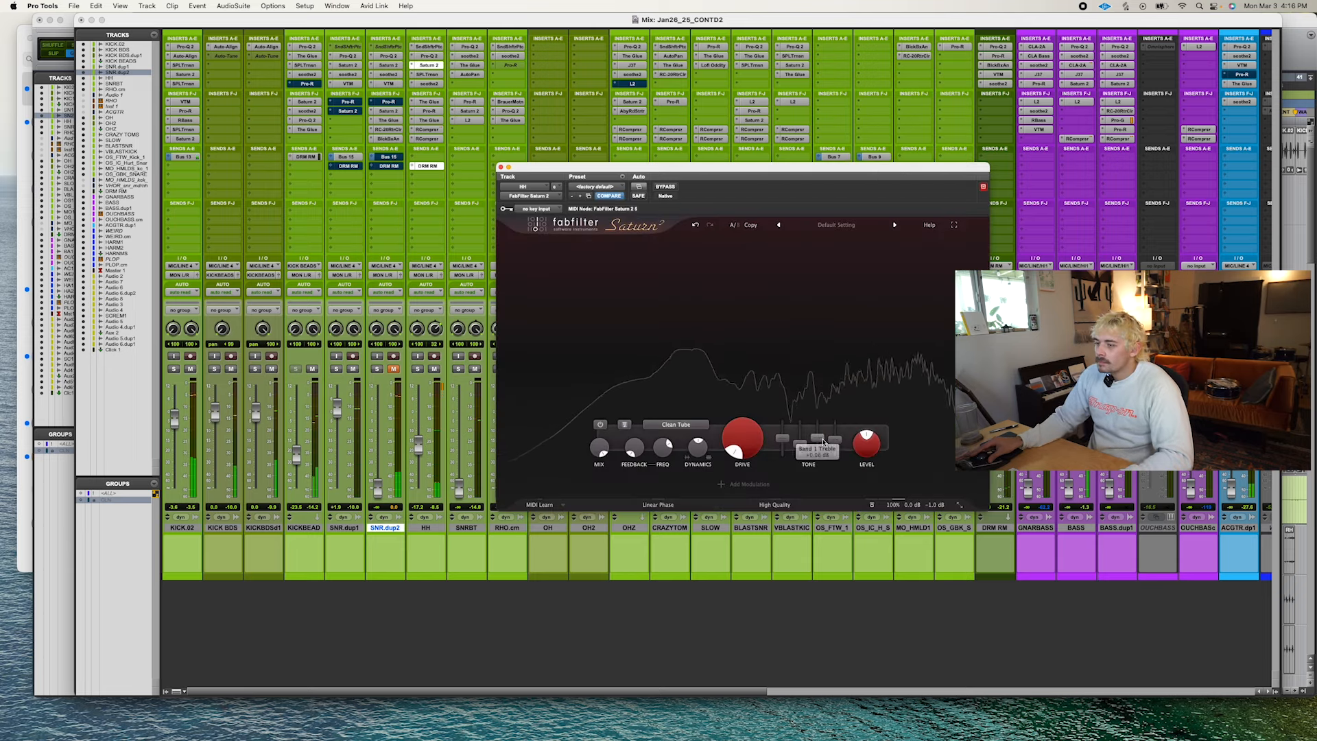
{"action": "left_click_drag", "start_coordinate": [822, 451], "coordinate": [837, 435]}
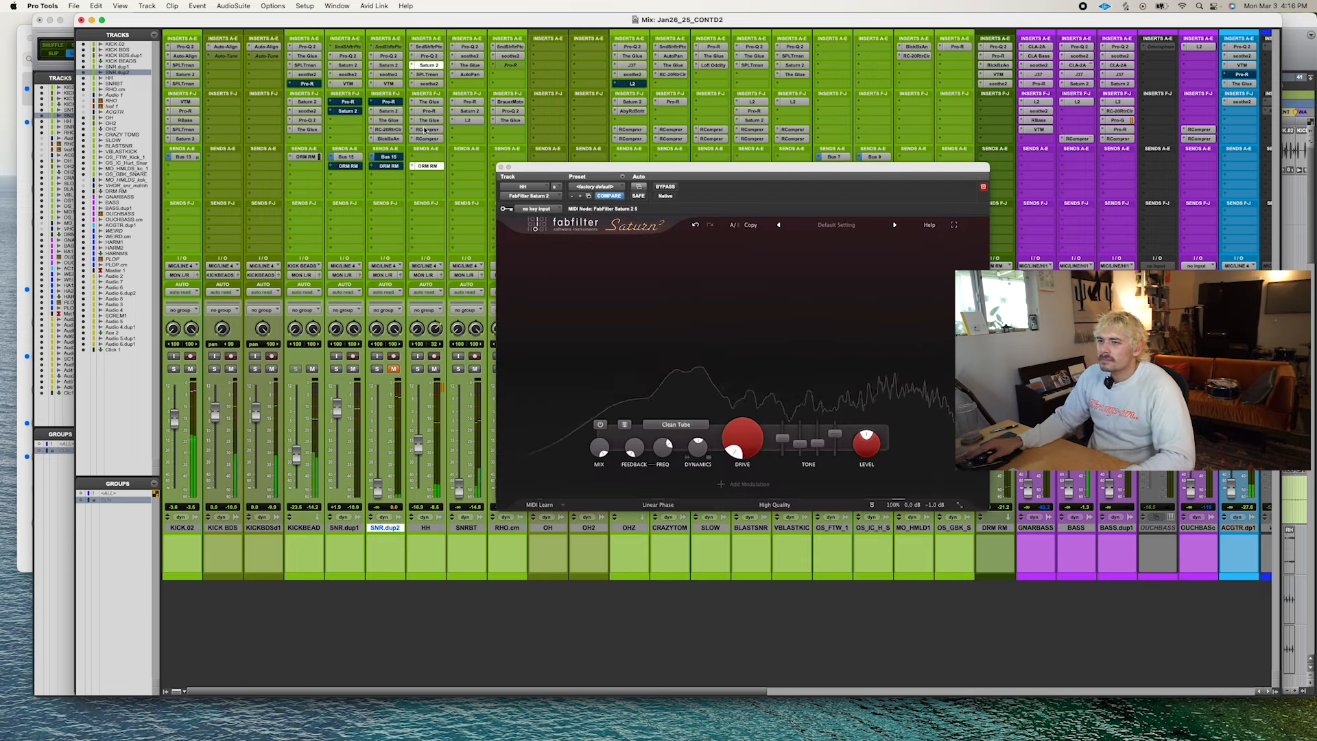
{"action": "left_click", "coordinate": [426, 113]}
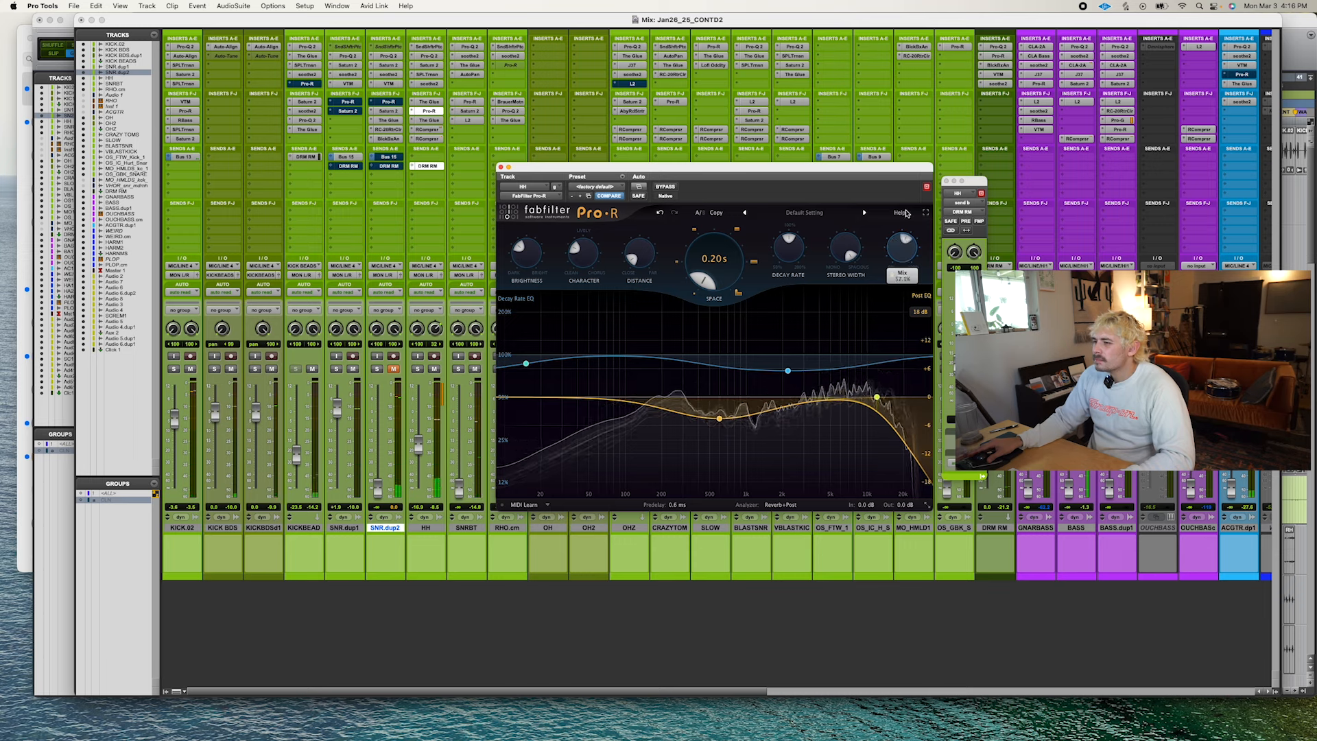
{"action": "left_click", "coordinate": [429, 101]}
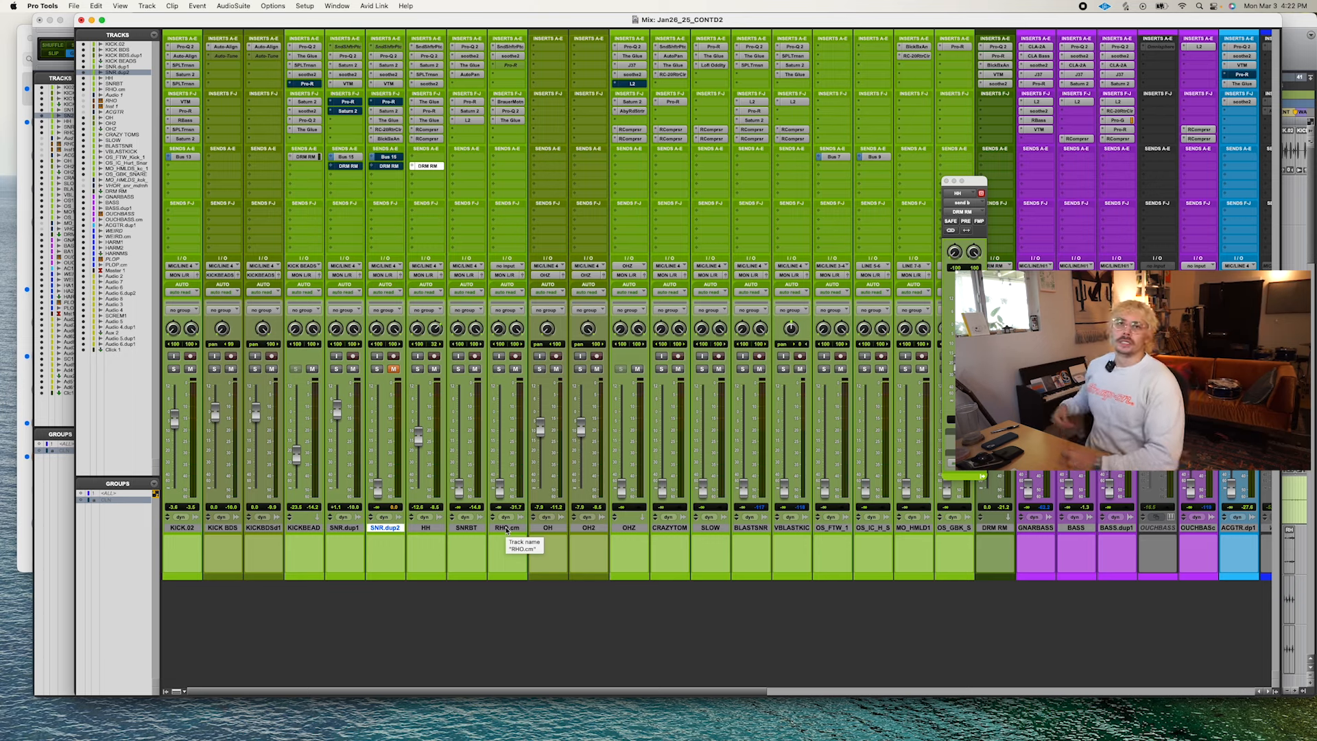
Start playback, solo SNRBT, check its Pro-R reverb and insert The Glue on the track.
{"action": "key", "text": "space"}
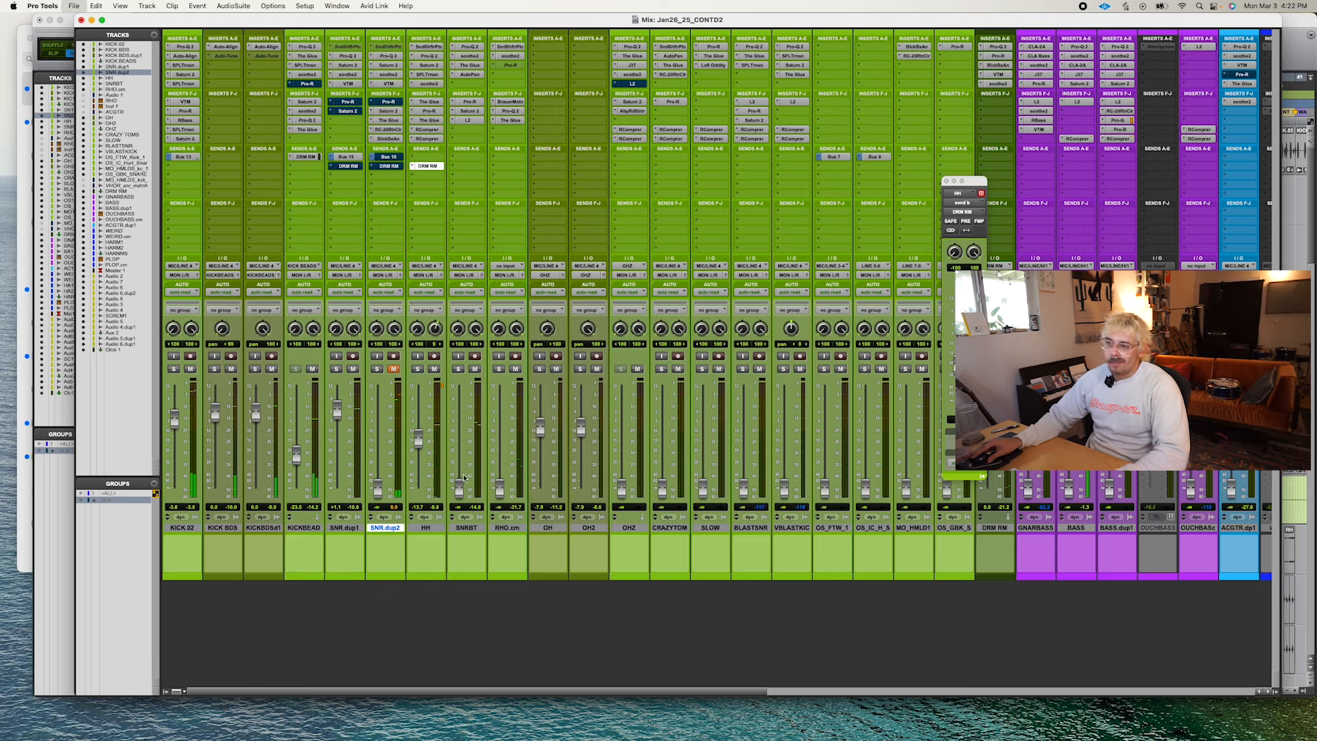
{"action": "left_click", "coordinate": [458, 369]}
{"action": "left_click", "coordinate": [470, 102]}
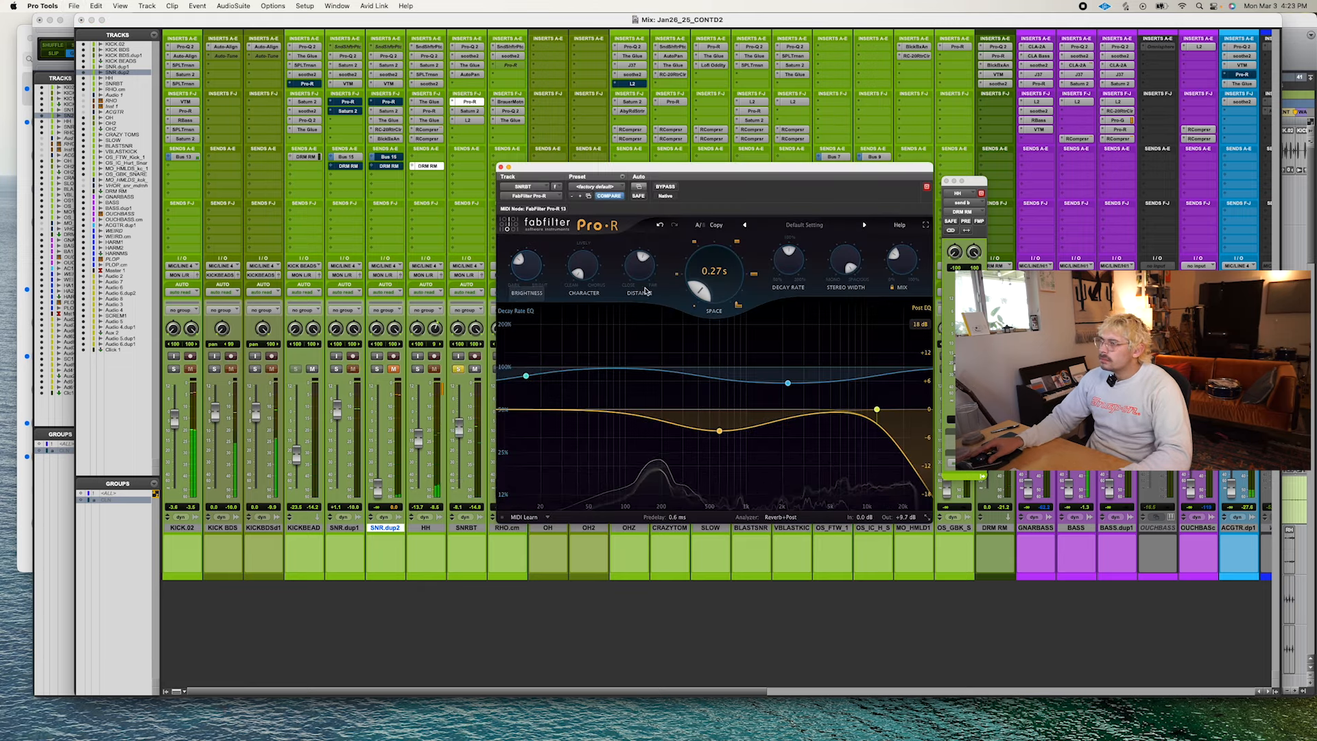
{"action": "left_click", "coordinate": [461, 84]}
{"action": "mouse_move", "coordinate": [502, 130]}
{"action": "left_click", "coordinate": [575, 211]}
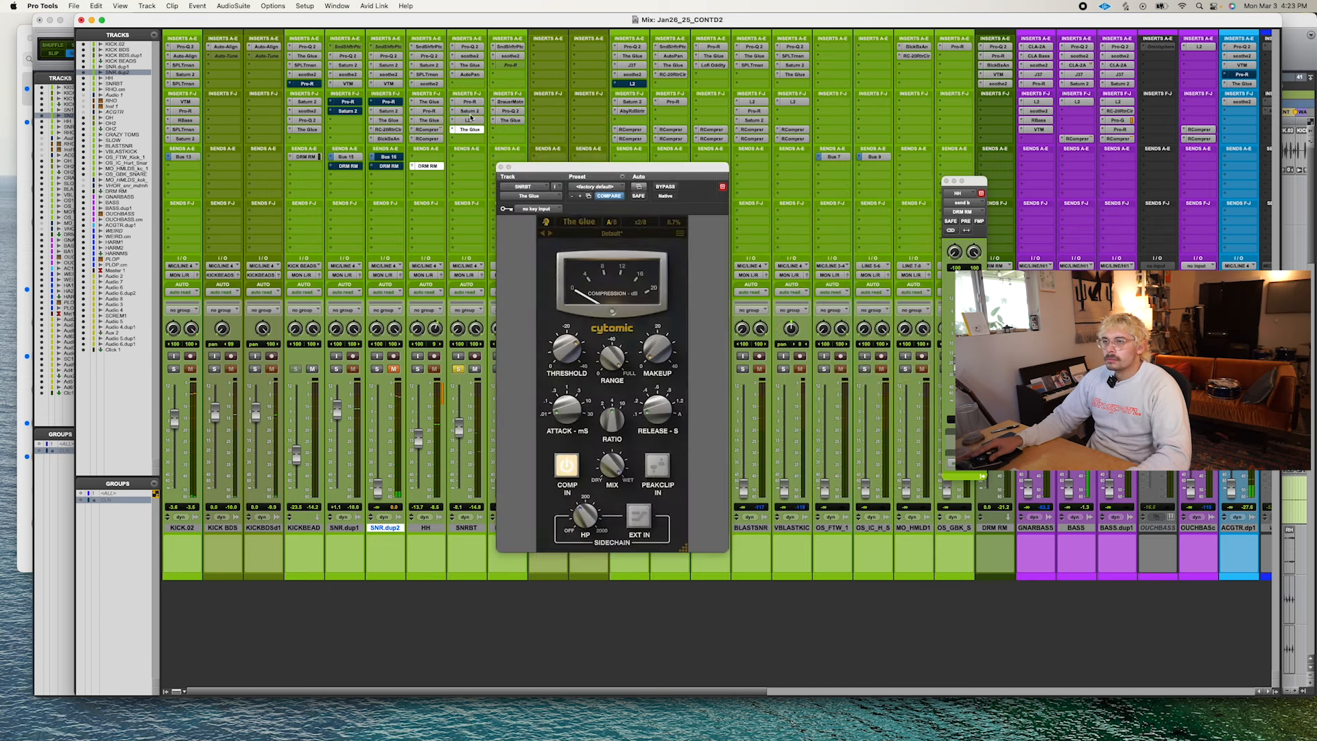
Adjust the Saturn 2 tone on SNRBT, take the track out of solo and close its DRM RM send window.
{"action": "left_click", "coordinate": [470, 112]}
{"action": "left_click_drag", "start_coordinate": [835, 437], "coordinate": [835, 438]}
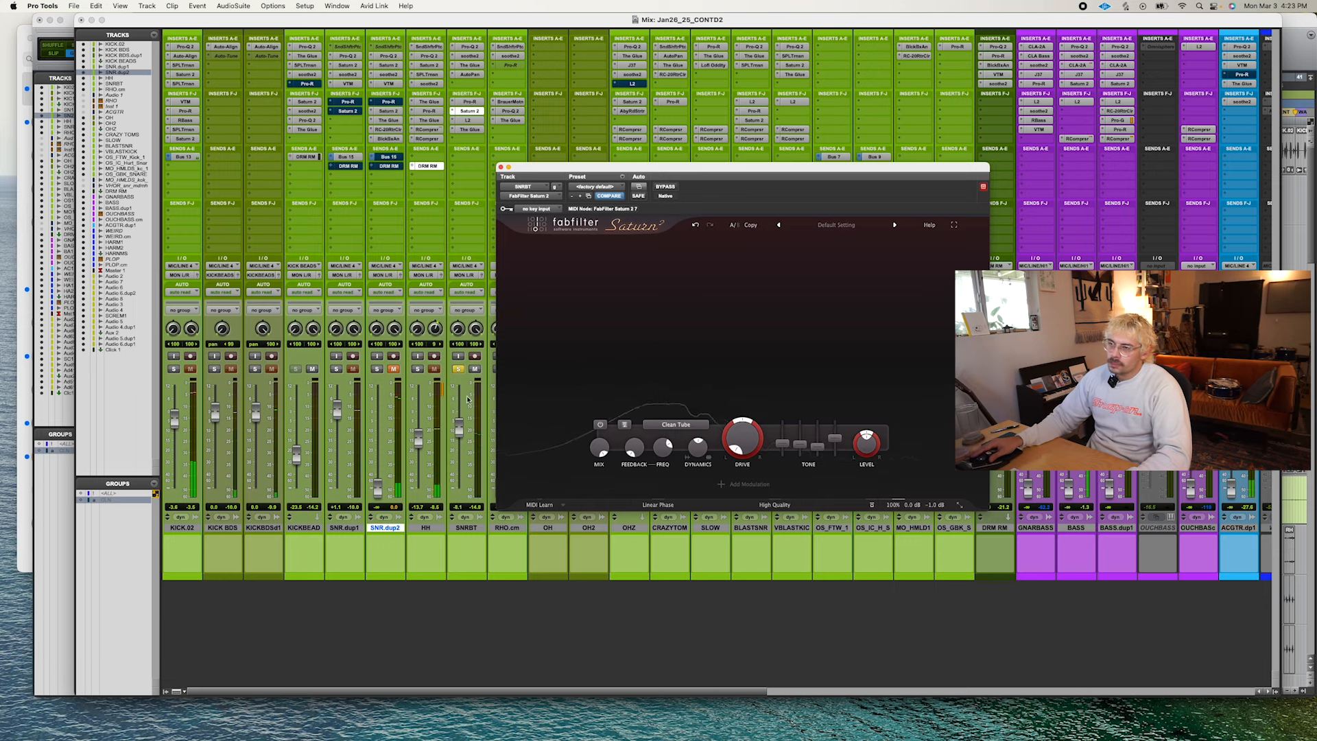
{"action": "left_click", "coordinate": [458, 371]}
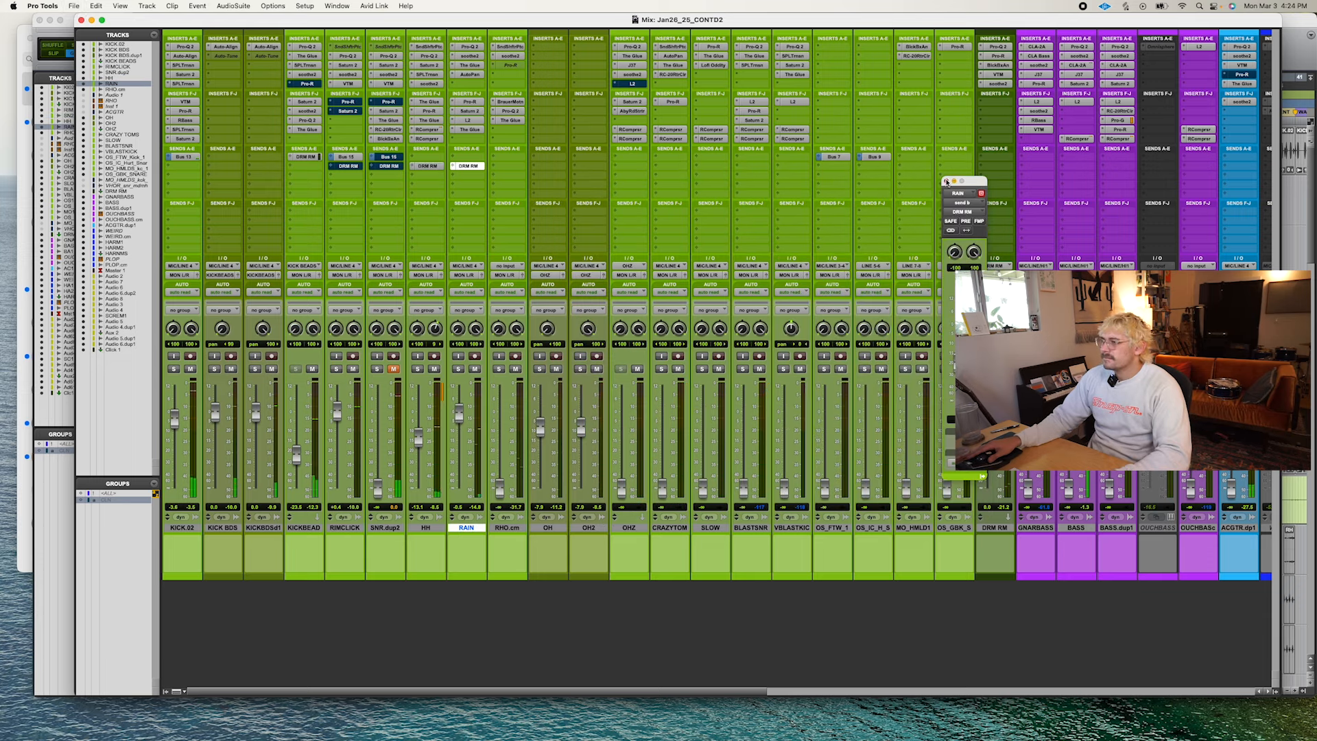
{"action": "left_click", "coordinate": [947, 181]}
{"action": "scroll", "coordinate": [1129, 540], "scroll_direction": "right", "scroll_amount": 3}
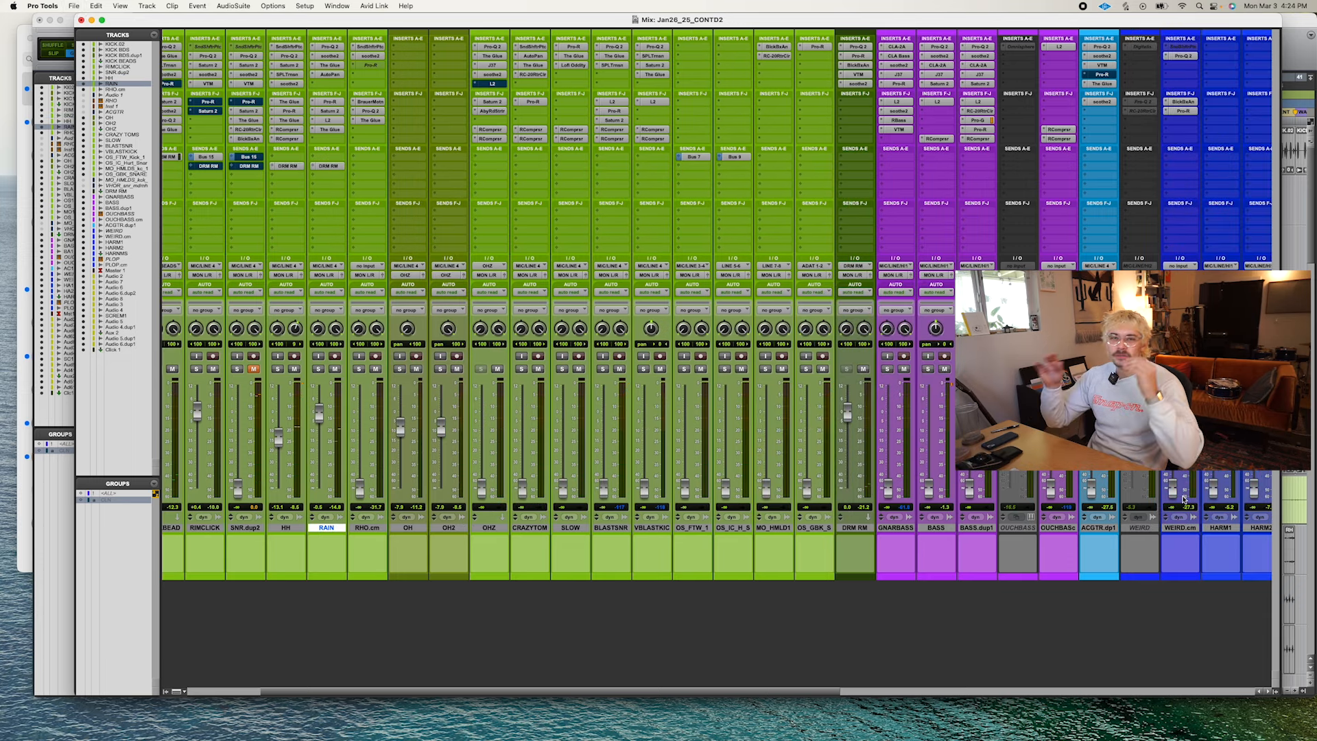
In the Edit window, move the RHO.cm track down to sit directly below PLOP.cm, above Master 1.
{"action": "key", "text": "super+equal"}
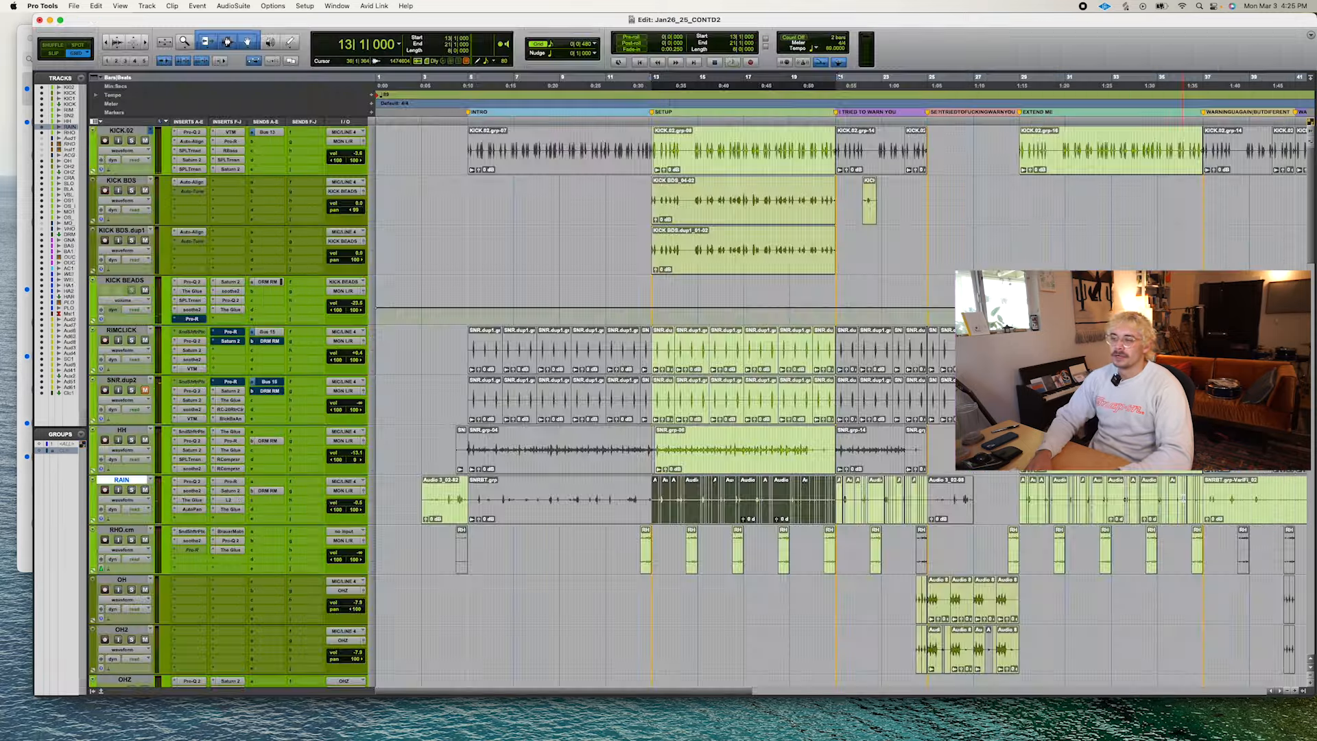
{"action": "key", "text": "space"}
{"action": "key", "text": "space"}
{"action": "key", "text": "semicolon"}
{"action": "scroll", "coordinate": [200, 643], "scroll_direction": "down", "scroll_amount": 8}
{"action": "scroll", "coordinate": [201, 642], "scroll_direction": "down", "scroll_amount": 15}
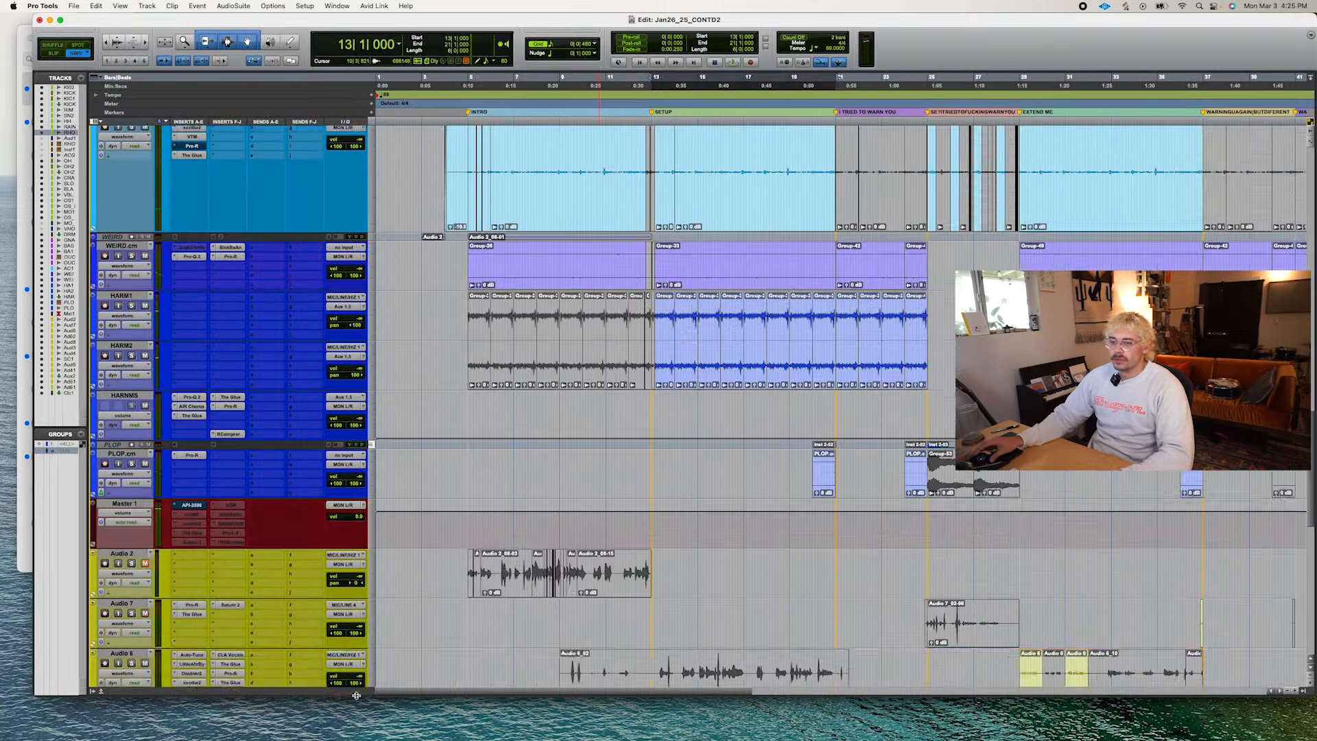
{"action": "left_click_drag", "start_coordinate": [356, 696], "coordinate": [113, 404]}
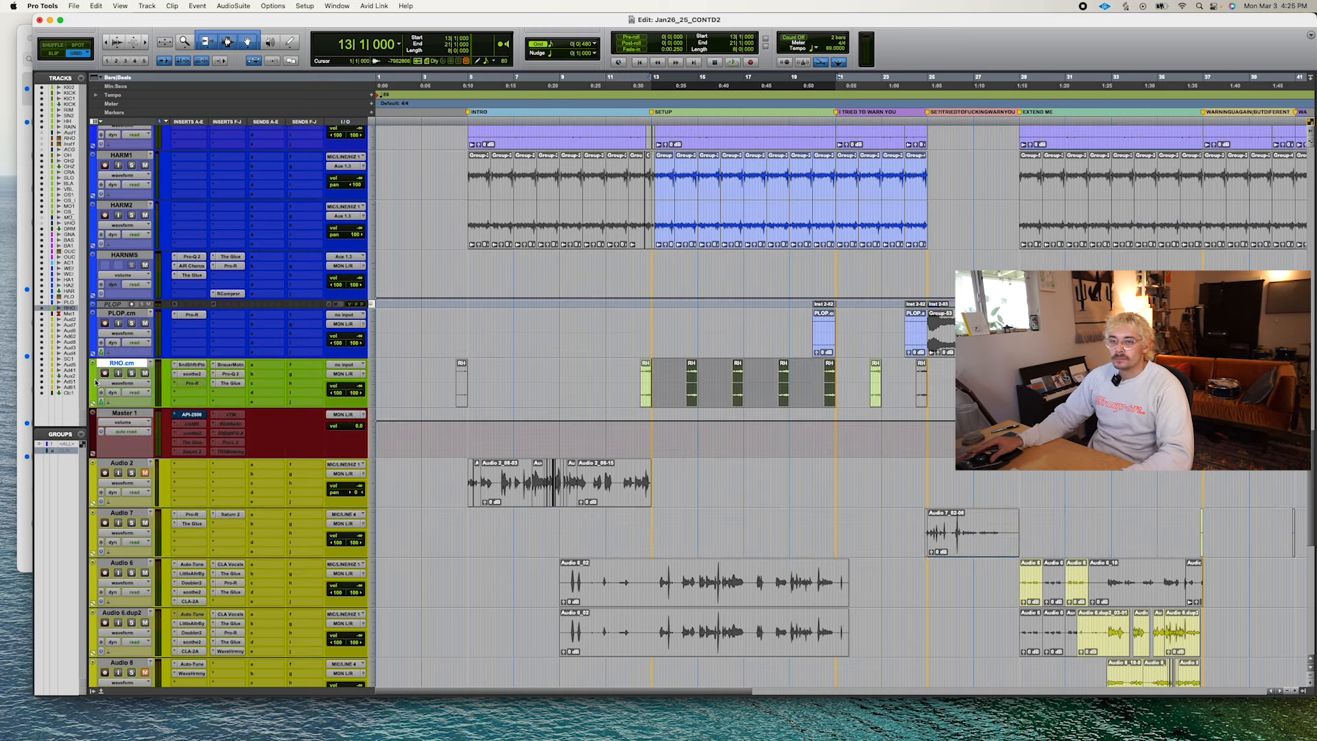
Recolour the RHO.cm track blue to match the neighbouring PLOP.cm track and return to the Mix window.
{"action": "double_click", "coordinate": [95, 381]}
{"action": "left_click", "coordinate": [1130, 46]}
{"action": "scroll", "coordinate": [940, 378], "scroll_direction": "up", "scroll_amount": 20}
{"action": "scroll", "coordinate": [939, 378], "scroll_direction": "down", "scroll_amount": 6}
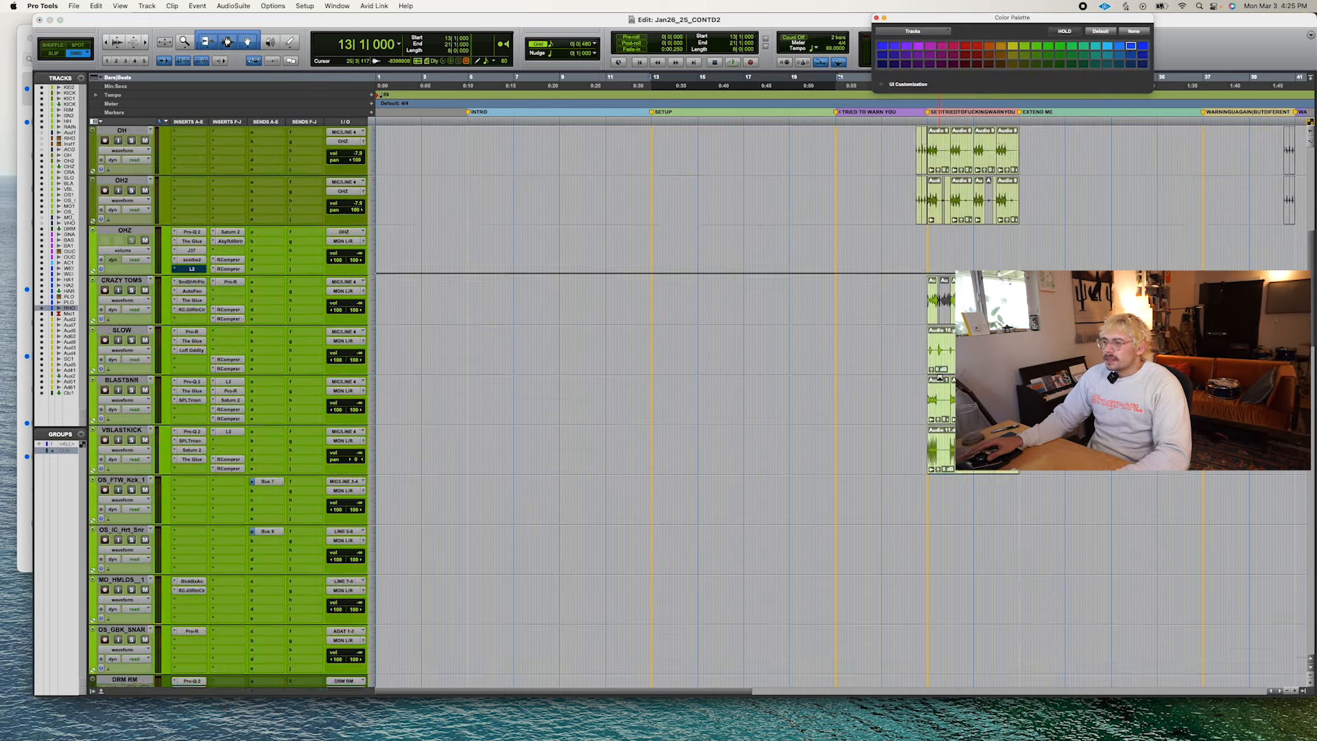
{"action": "scroll", "coordinate": [925, 381], "scroll_direction": "down", "scroll_amount": 10}
{"action": "key", "text": "super+equal"}
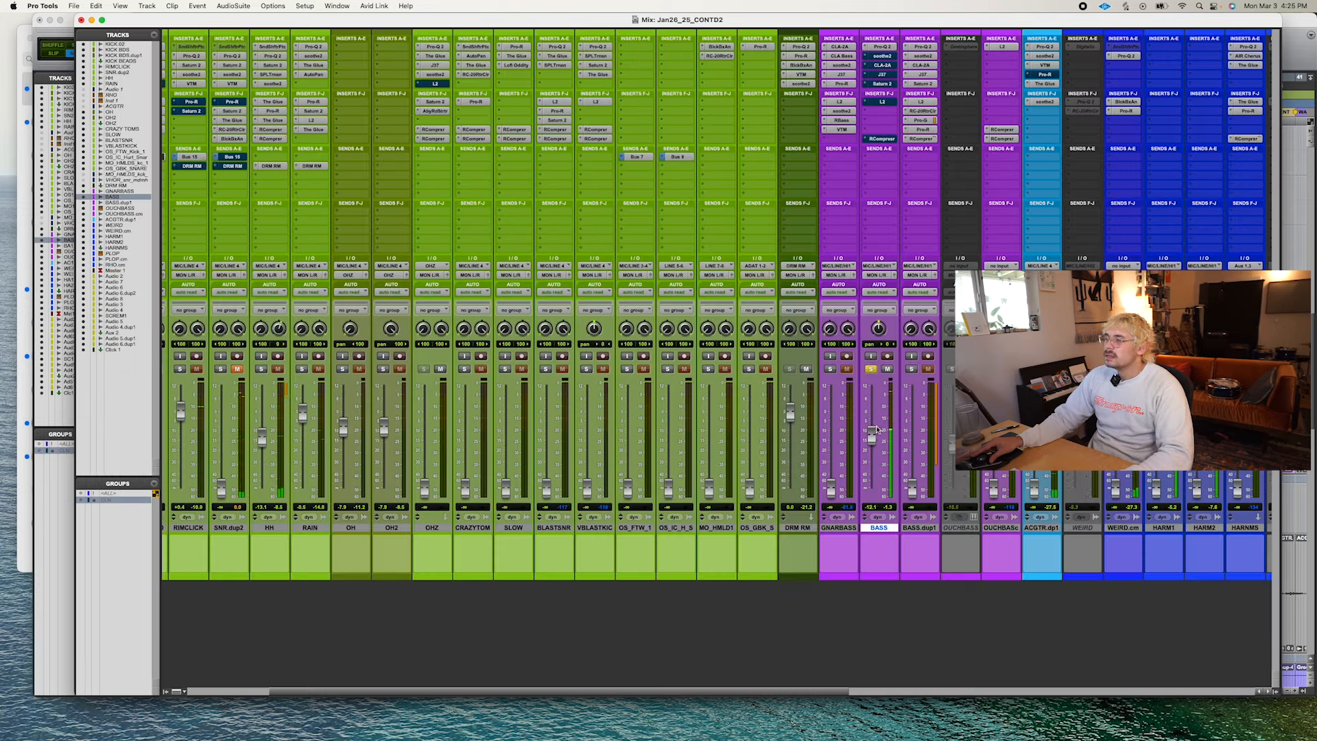
Review the Pro-Q 2, soothe2, CLA-2A and J37 inserts on the BASS track.
{"action": "left_click", "coordinate": [880, 50]}
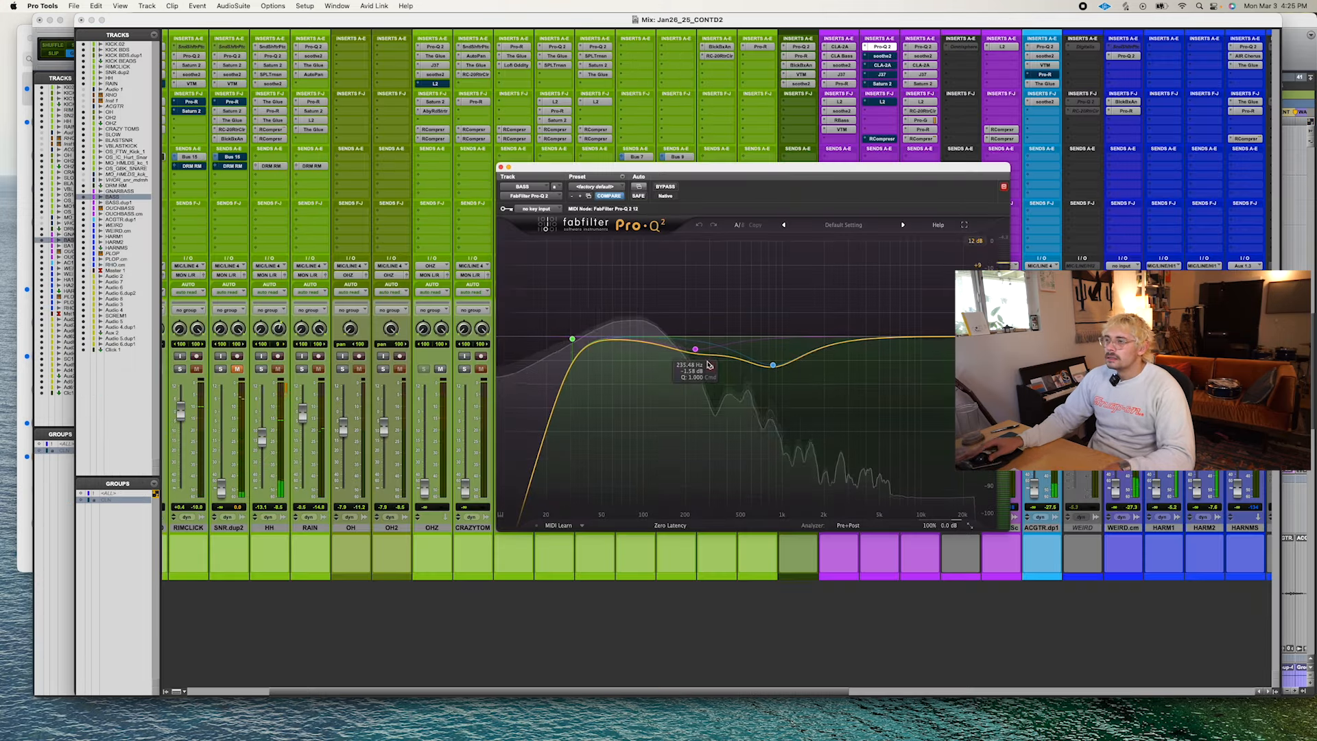
{"action": "left_click", "coordinate": [882, 56]}
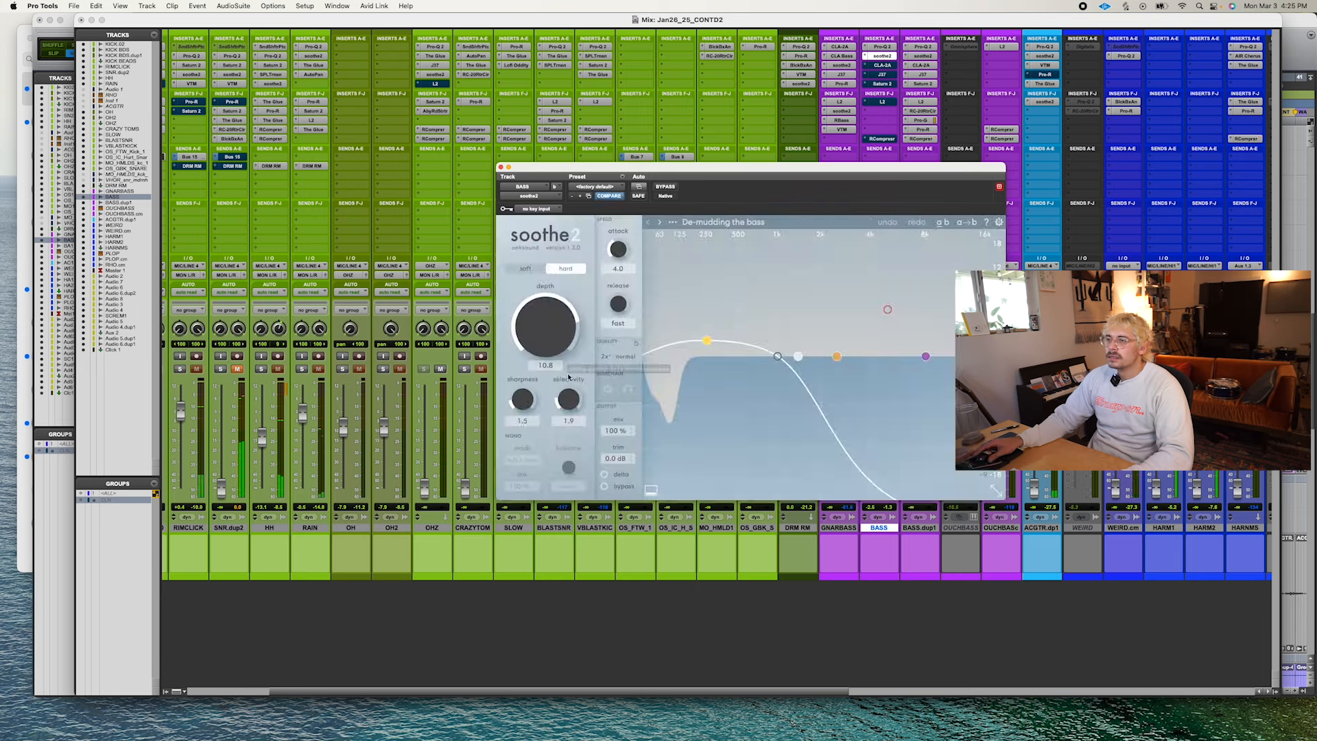
{"action": "left_click", "coordinate": [881, 65]}
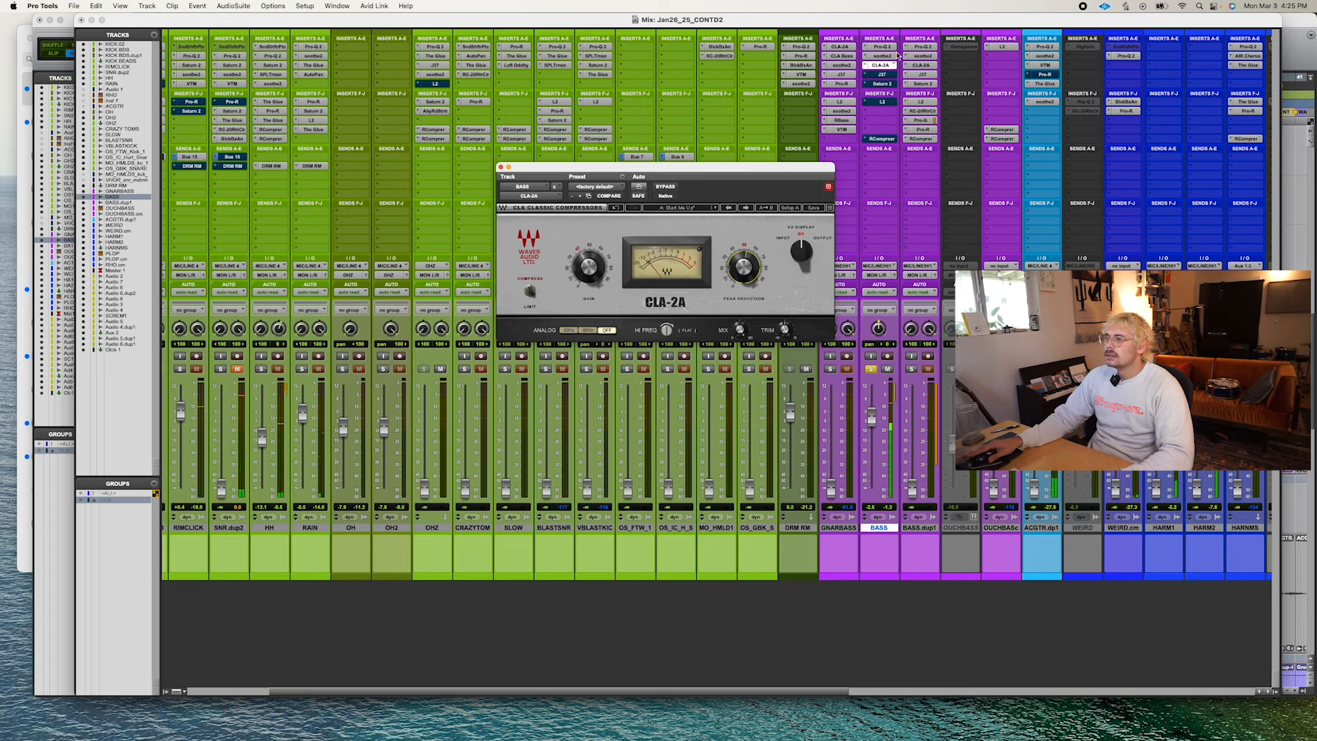
{"action": "left_click", "coordinate": [884, 75]}
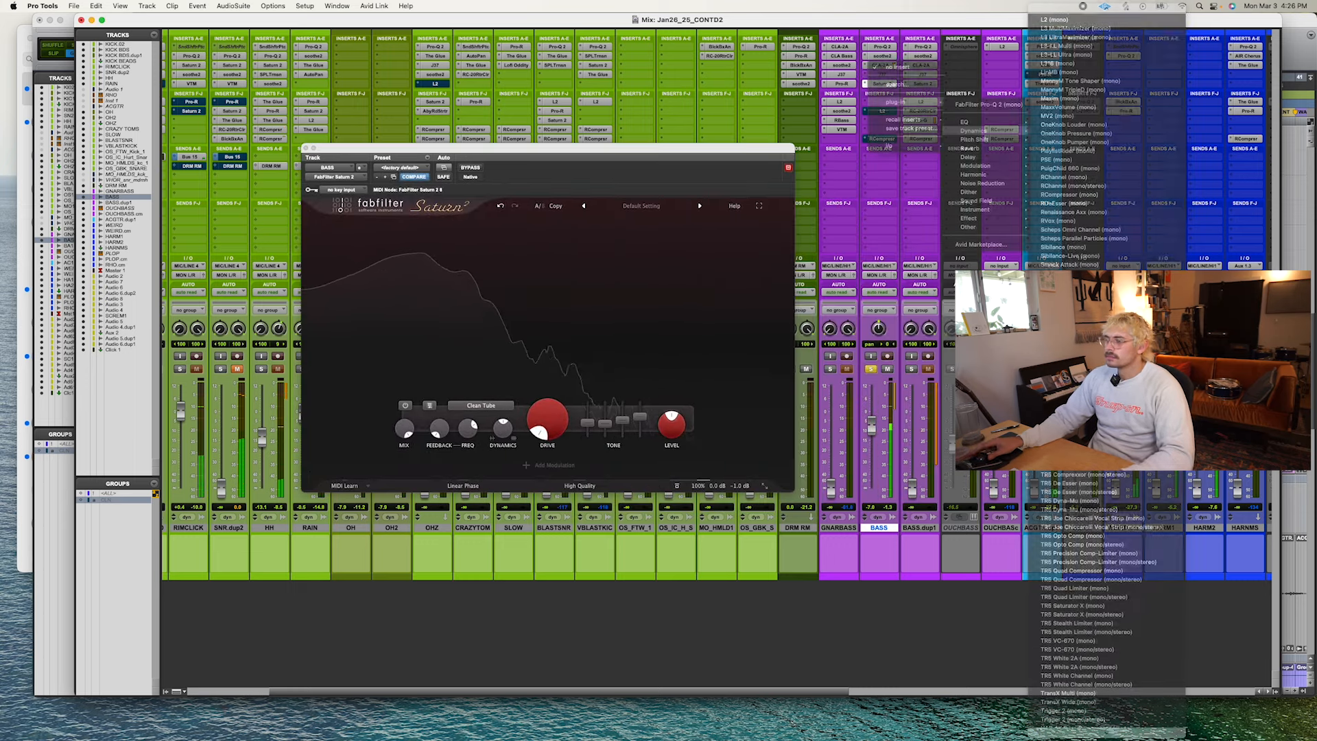
Insert The Glue ahead of L2 on BASS, adjust the L2 output ceiling to -3.1 and bypass L2.
{"action": "left_click", "coordinate": [1070, 439]}
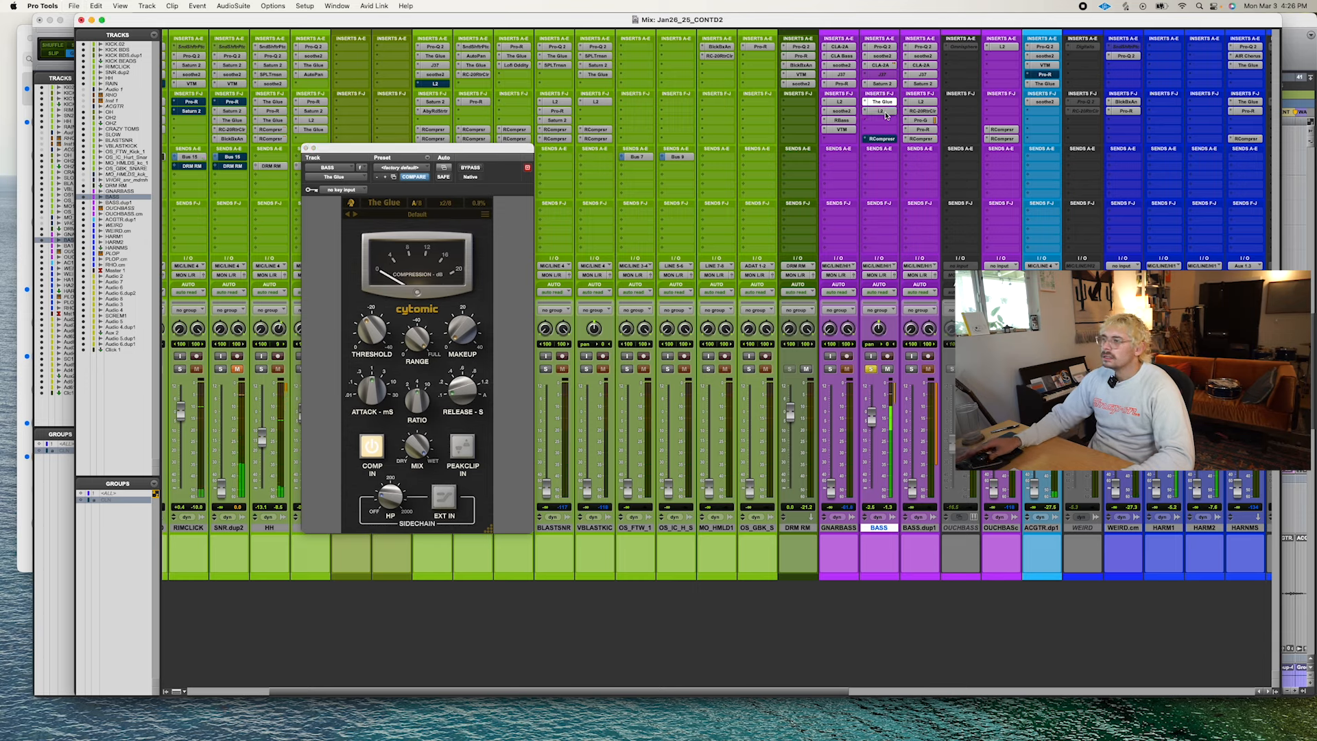
{"action": "left_click", "coordinate": [881, 111]}
{"action": "left_click_drag", "start_coordinate": [399, 234], "coordinate": [398, 235]}
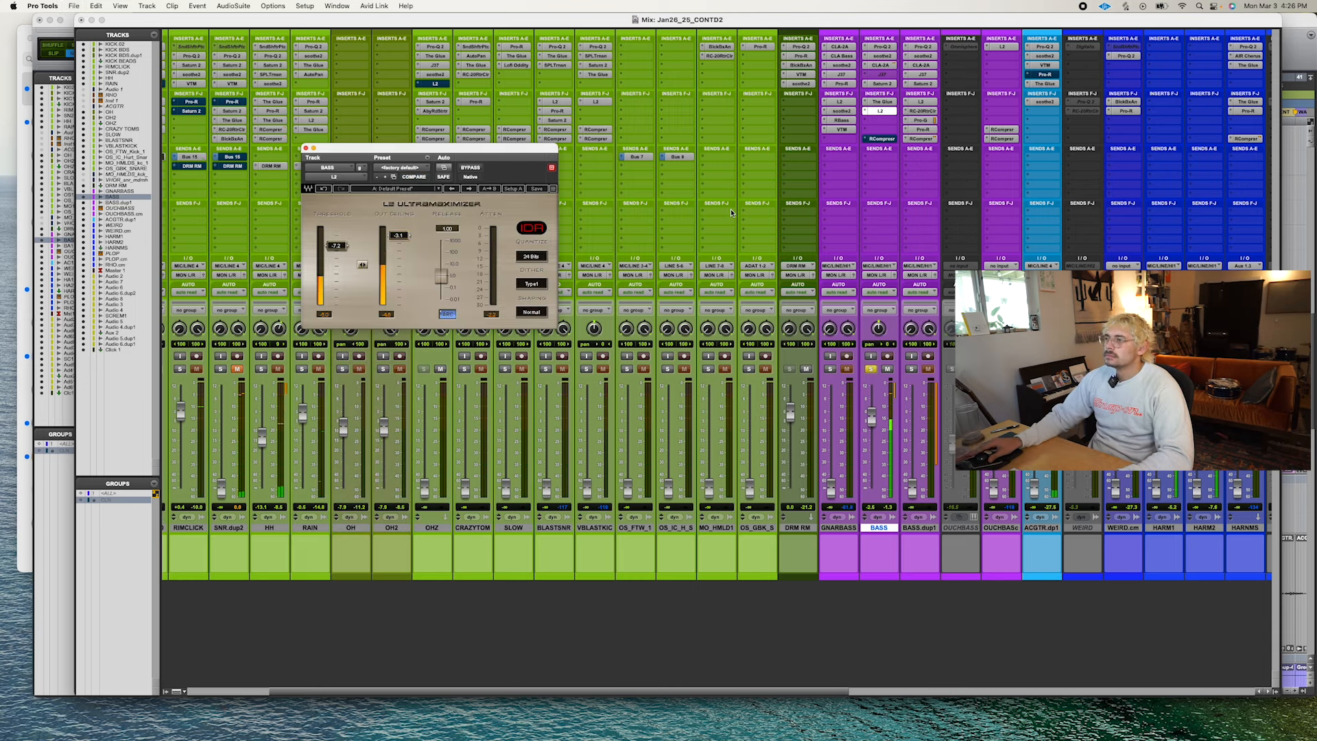
{"action": "left_click", "coordinate": [470, 168]}
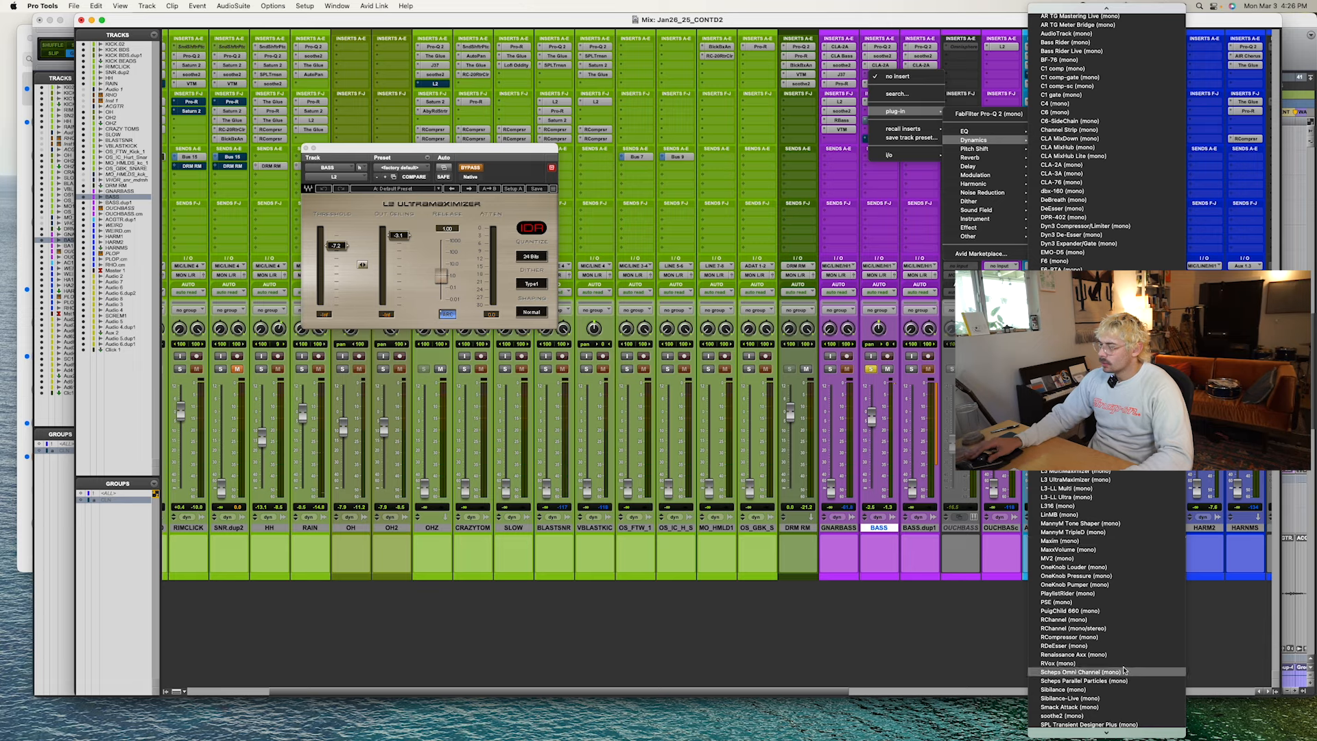
Insert FabFilter Pro-MB between The Glue and L2 on the BASS track.
{"action": "left_click", "coordinate": [627, 64]}
{"action": "left_click", "coordinate": [883, 114]}
{"action": "mouse_move", "coordinate": [899, 111]}
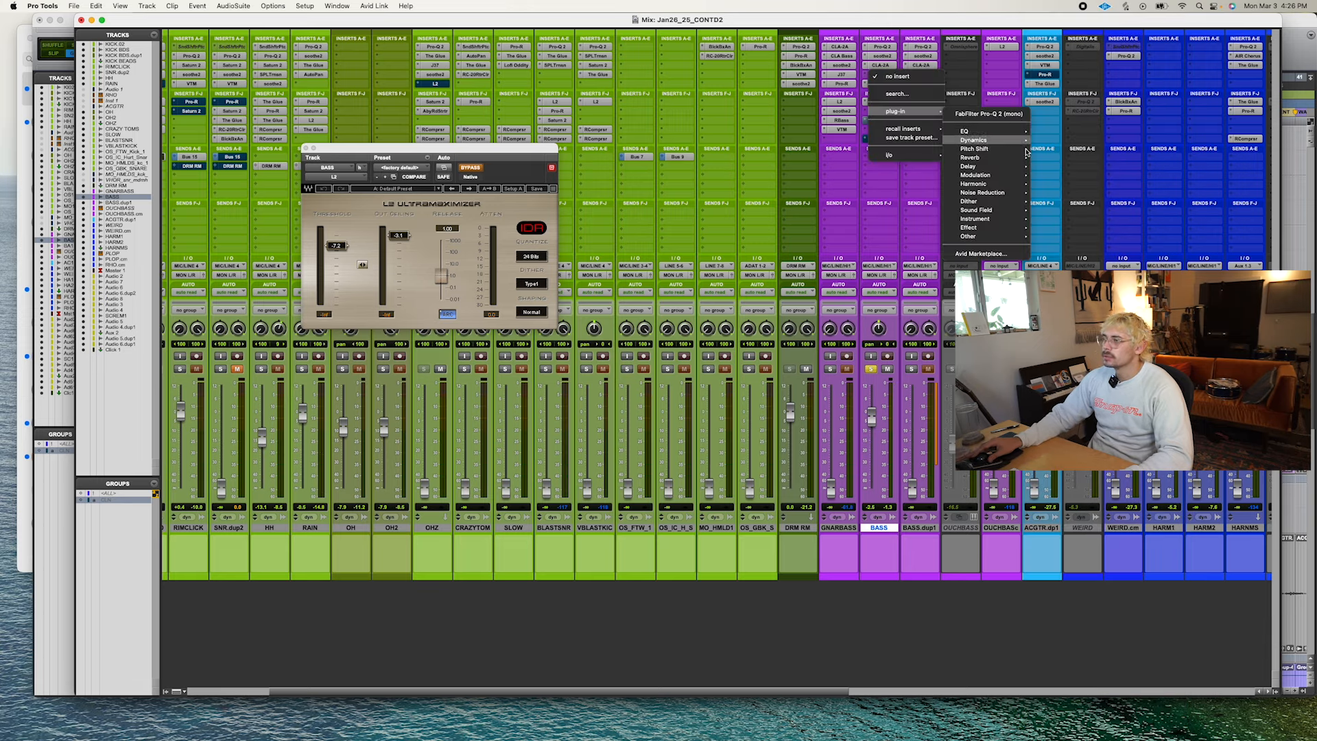
{"action": "mouse_move", "coordinate": [981, 184]}
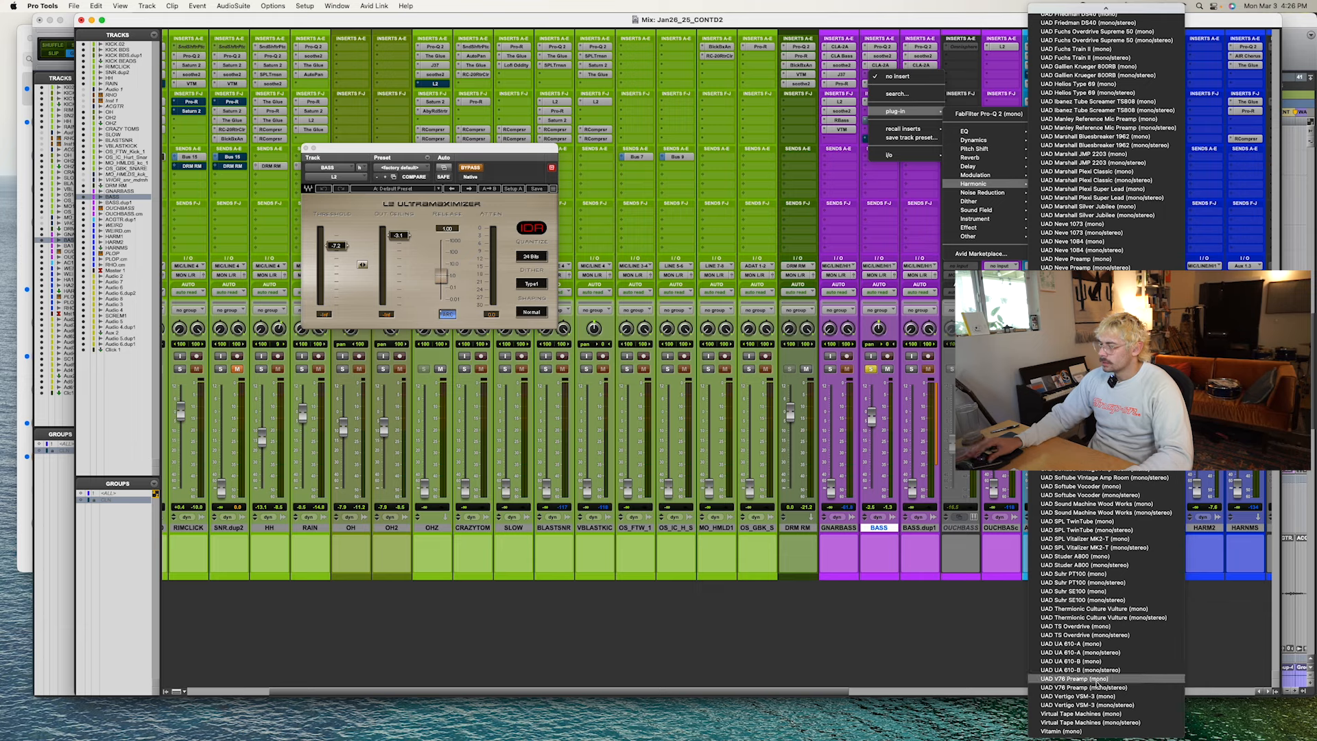
{"action": "left_click", "coordinate": [1119, 714]}
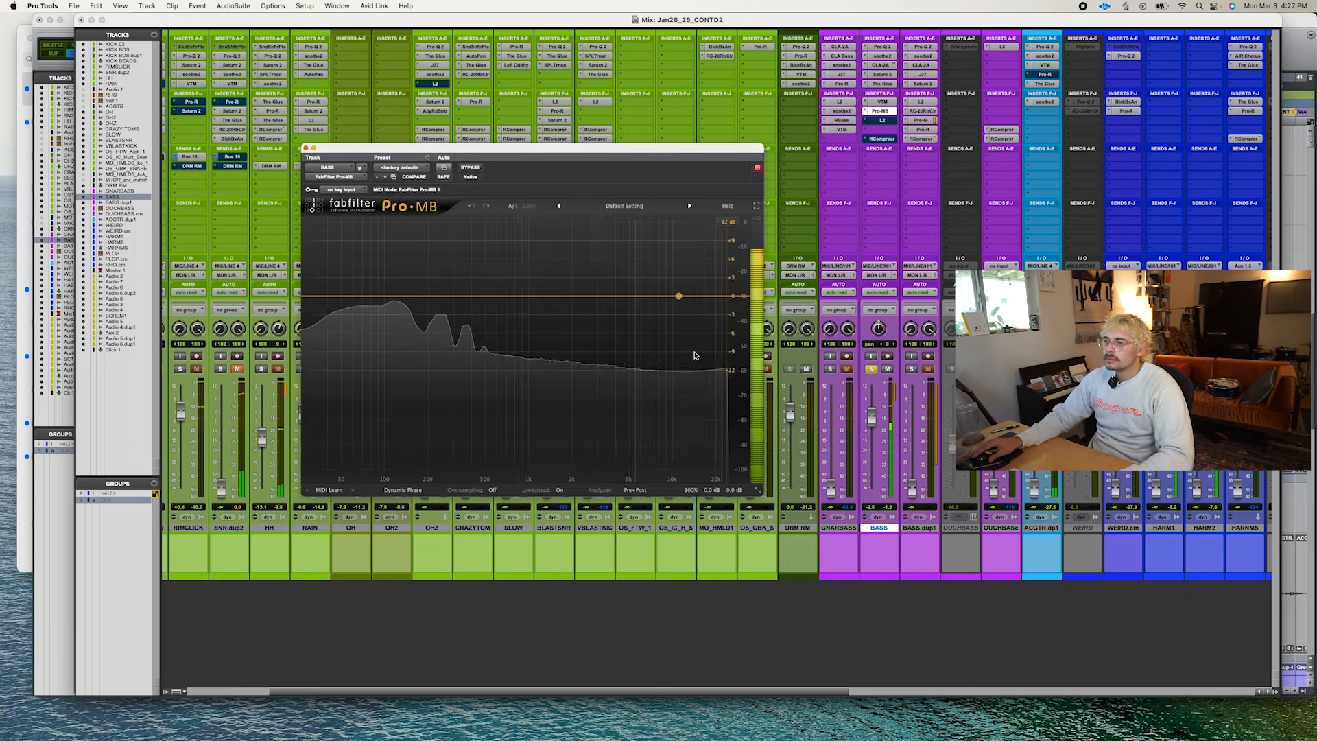
Create adjacent low and midrange bands in Pro-MB on BASS, audition them soloed, and lower the midrange band's threshold.
{"action": "left_click", "coordinate": [513, 297]}
{"action": "left_click", "coordinate": [476, 222]}
{"action": "left_click_drag", "start_coordinate": [481, 232], "coordinate": [527, 229]}
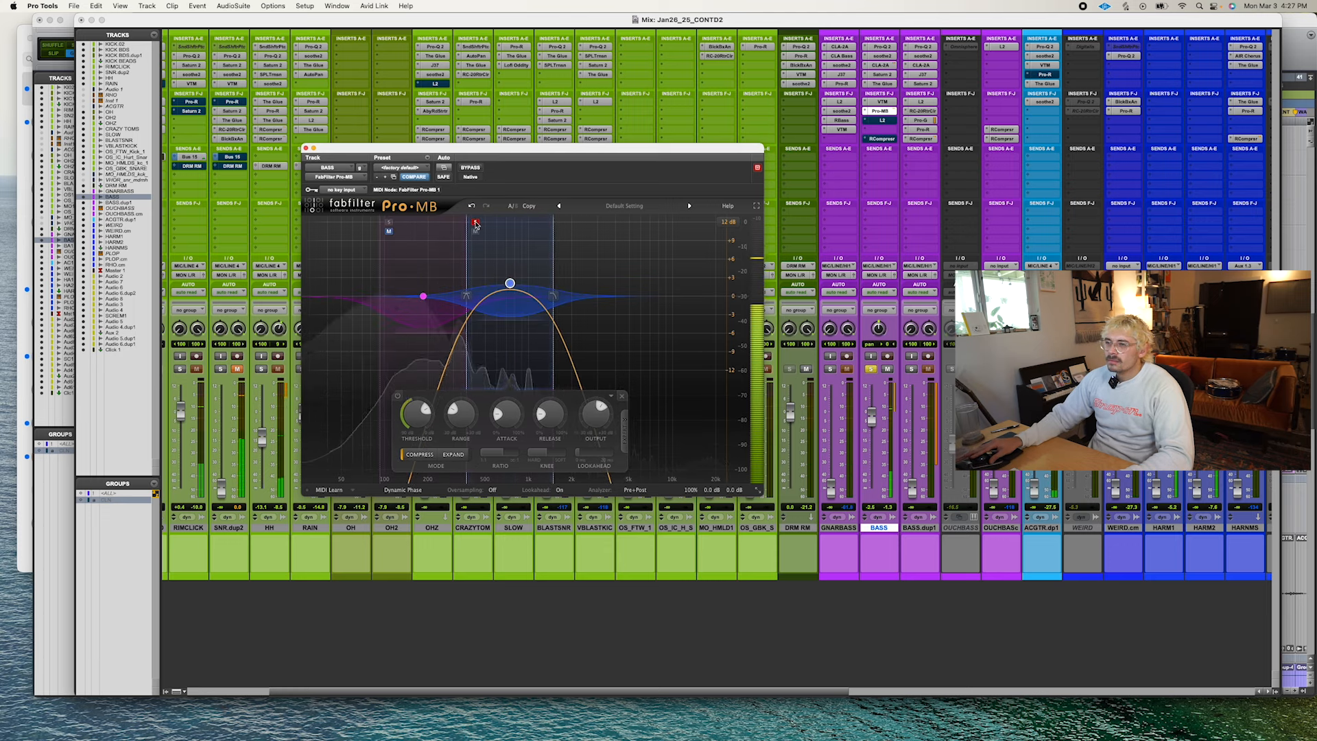
{"action": "left_click", "coordinate": [476, 224]}
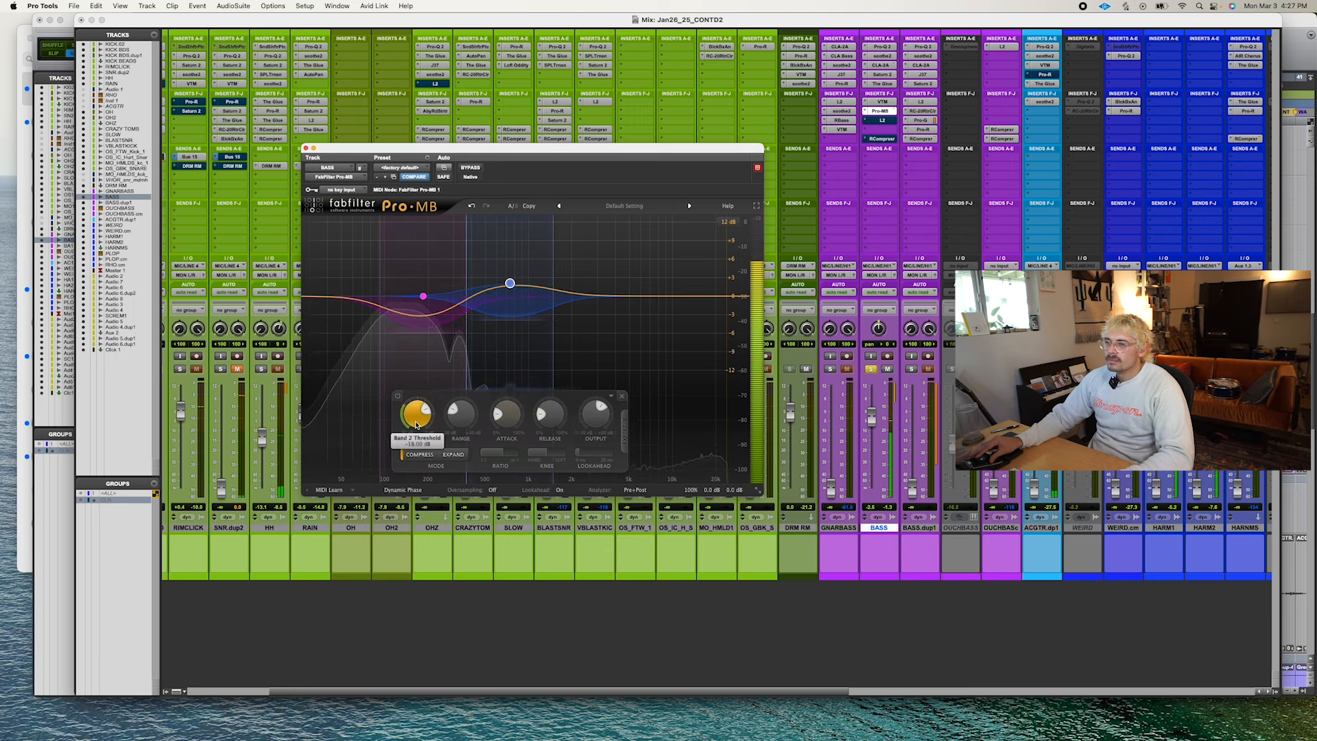
{"action": "left_click_drag", "start_coordinate": [417, 414], "coordinate": [416, 470]}
Insert soothe2 between Pro-MB and L2 on BASS with the "De-mudding the bass" preset.
{"action": "left_click", "coordinate": [879, 129]}
{"action": "mouse_move", "coordinate": [906, 120]}
{"action": "mouse_move", "coordinate": [986, 150]}
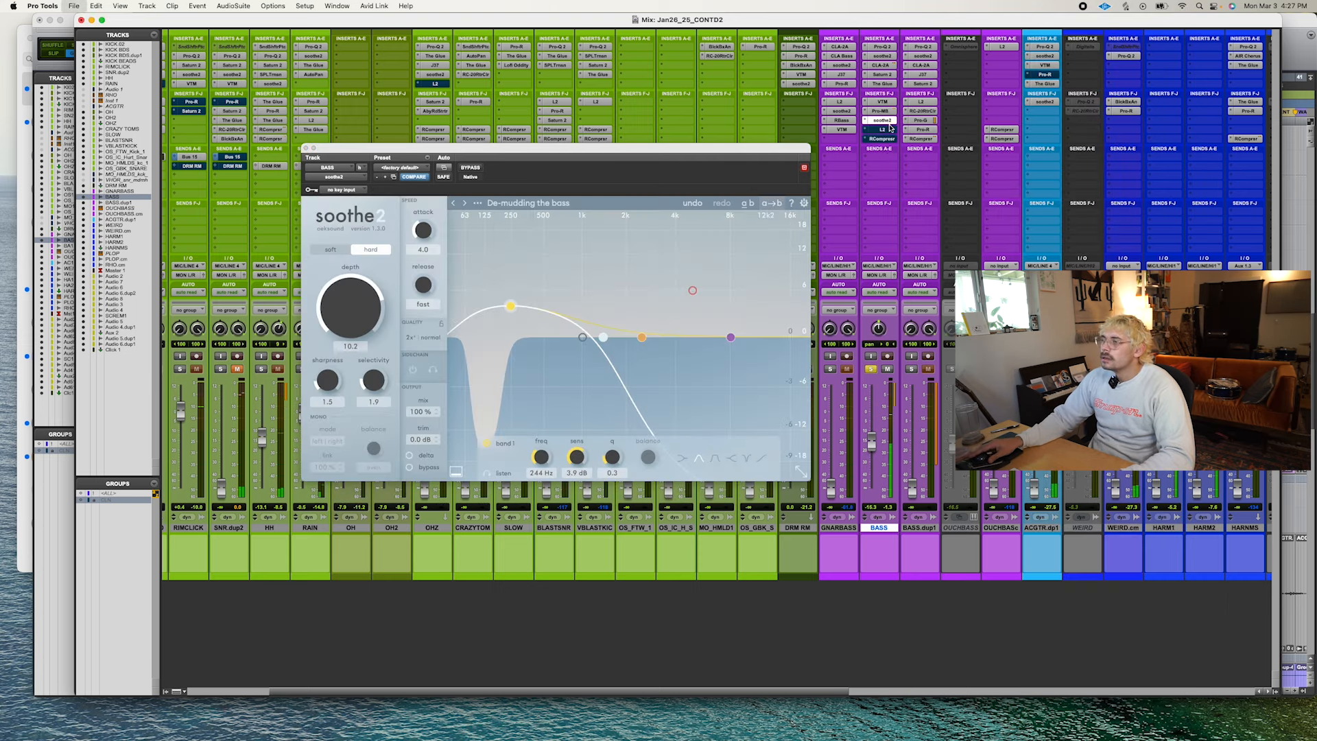
Reactivate the bypassed L2 and RCompressor inserts on BASS and raise the track's fader slightly.
{"action": "left_click", "coordinate": [884, 129]}
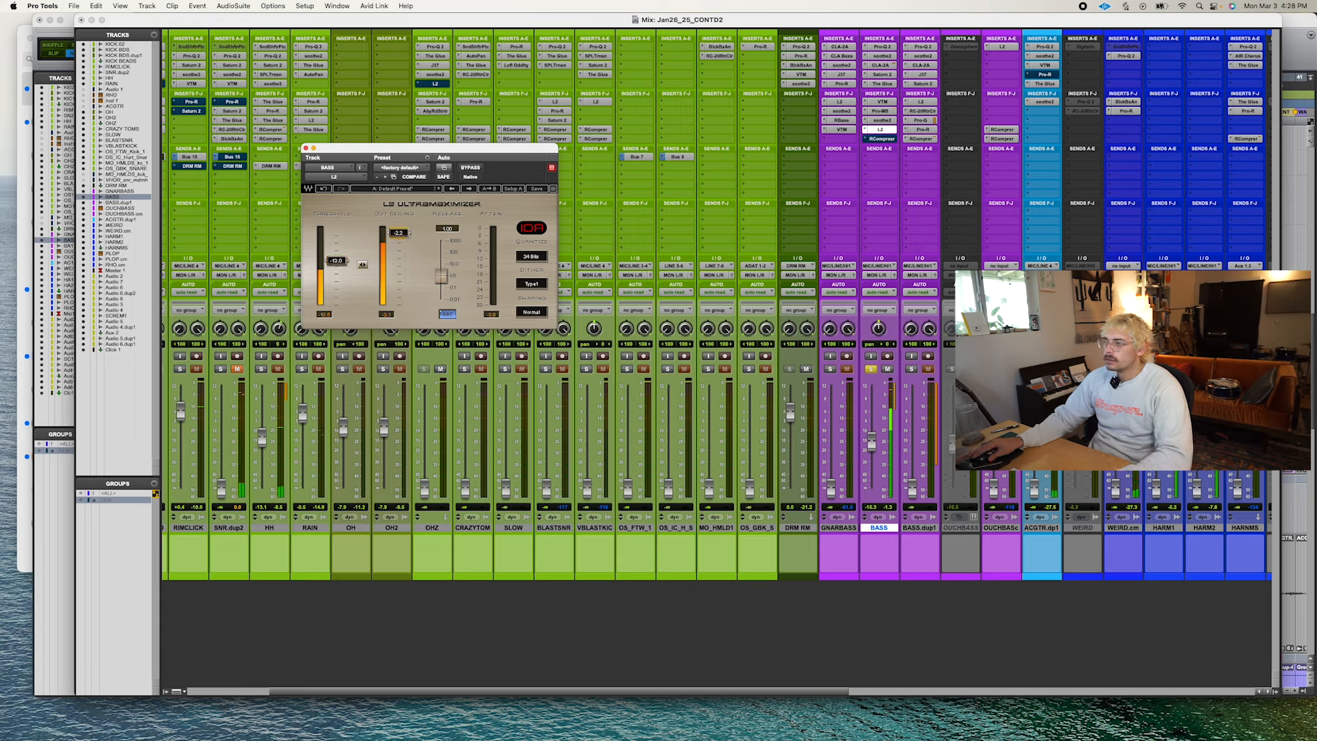
{"action": "left_click", "coordinate": [882, 139]}
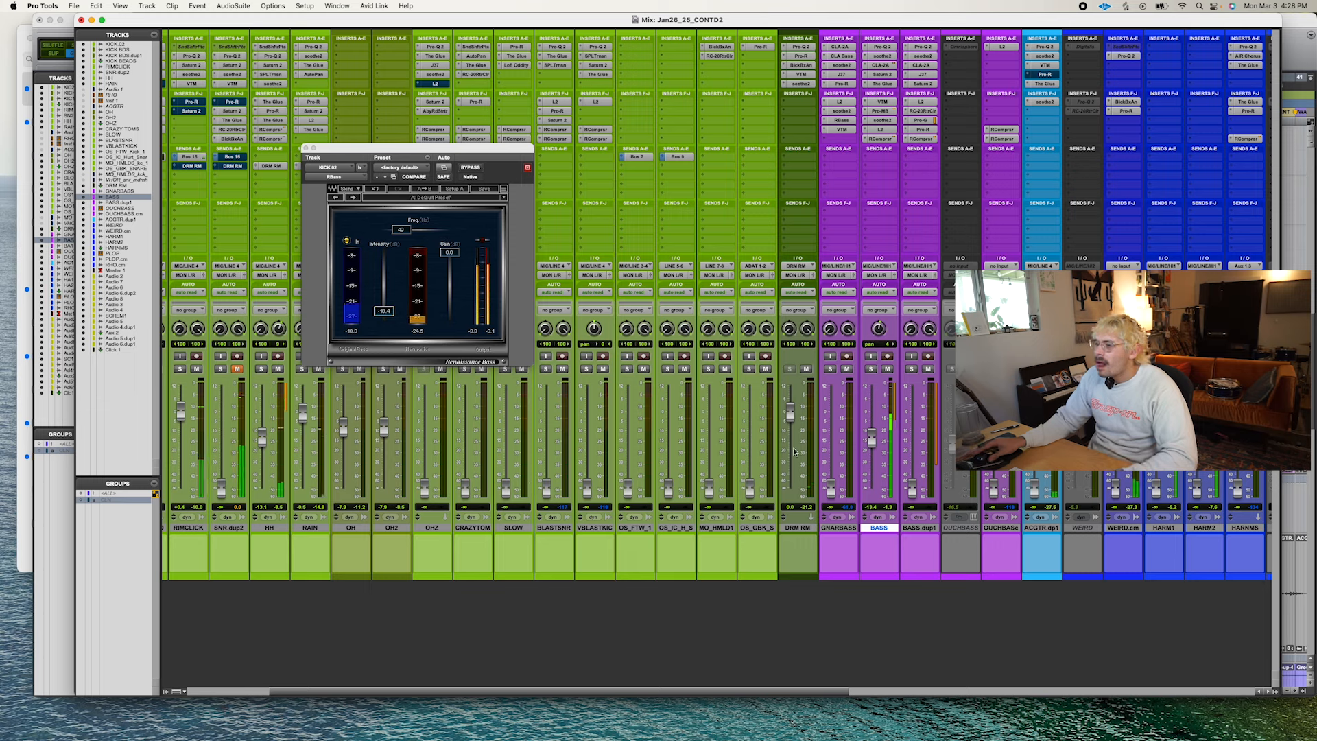
{"action": "left_click_drag", "start_coordinate": [874, 449], "coordinate": [872, 444]}
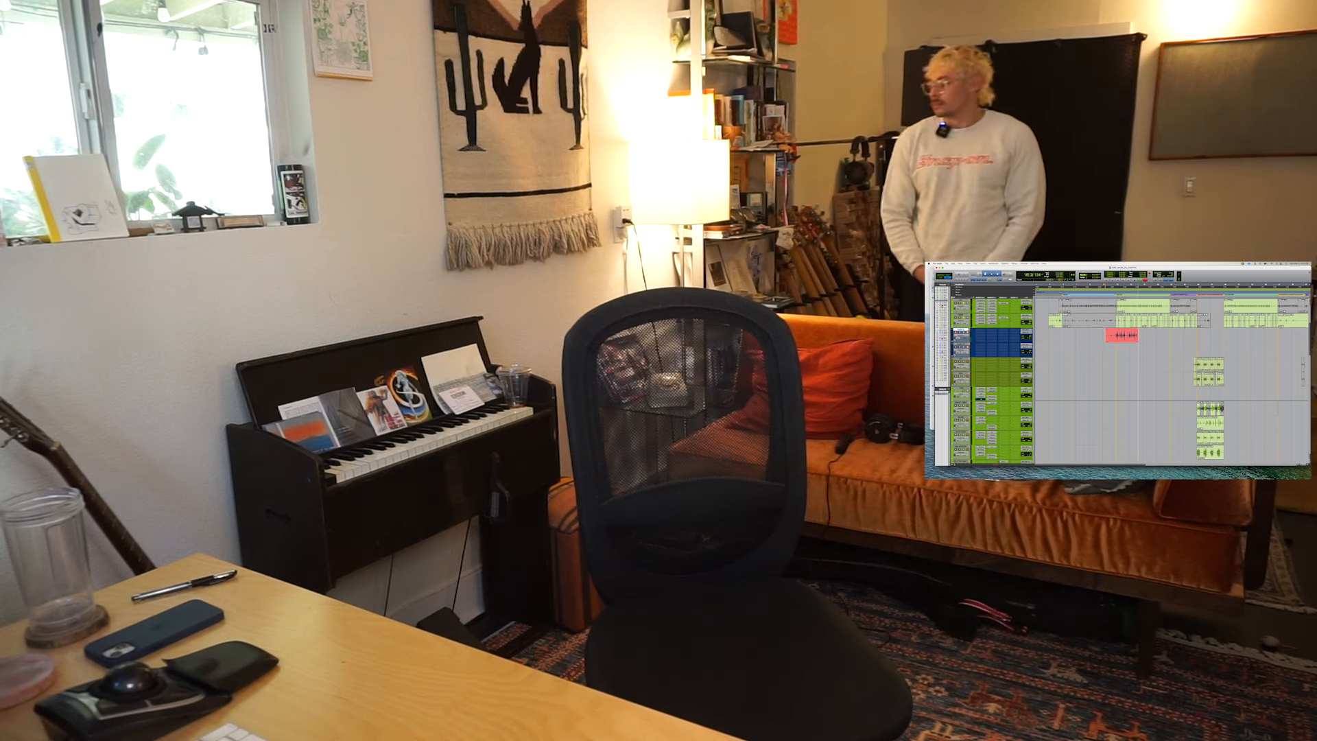
Record room takes of the playback onto the two blue audio tracks below RAIN.
{"action": "key", "text": "space"}
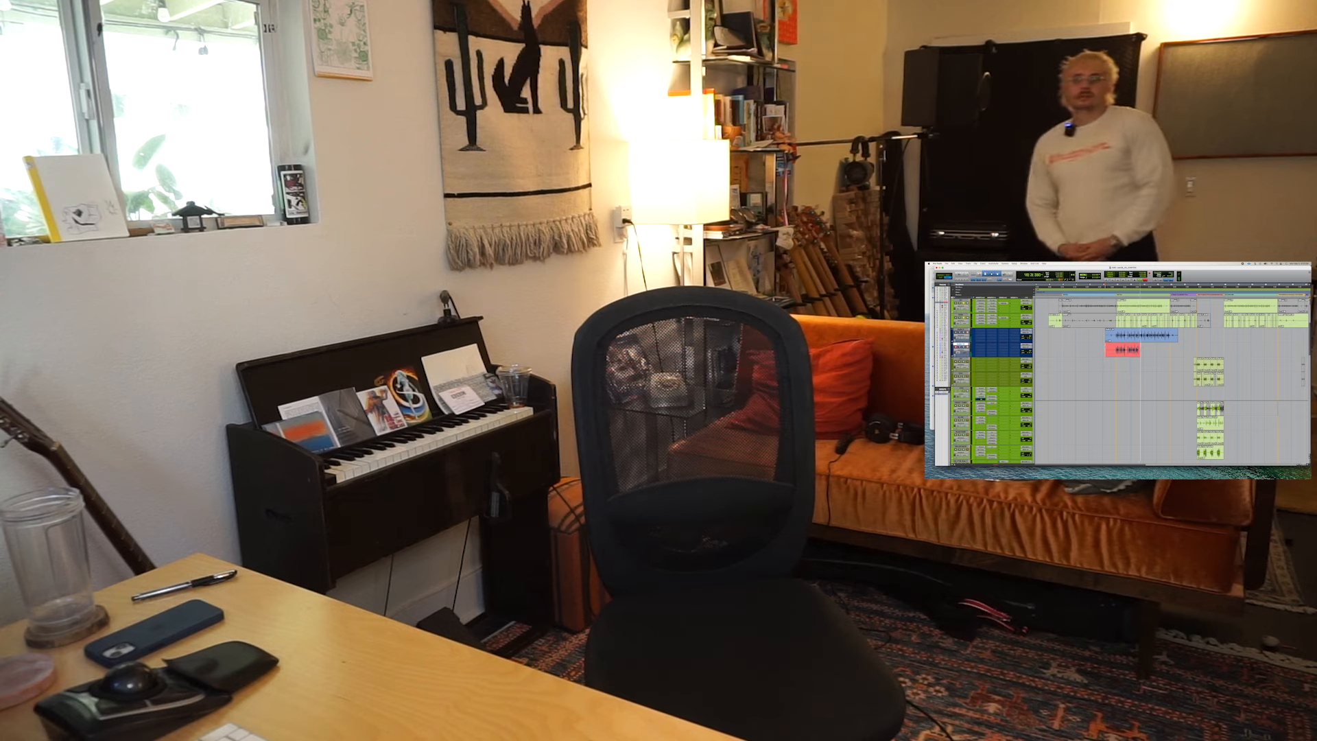
{"action": "key", "text": "space"}
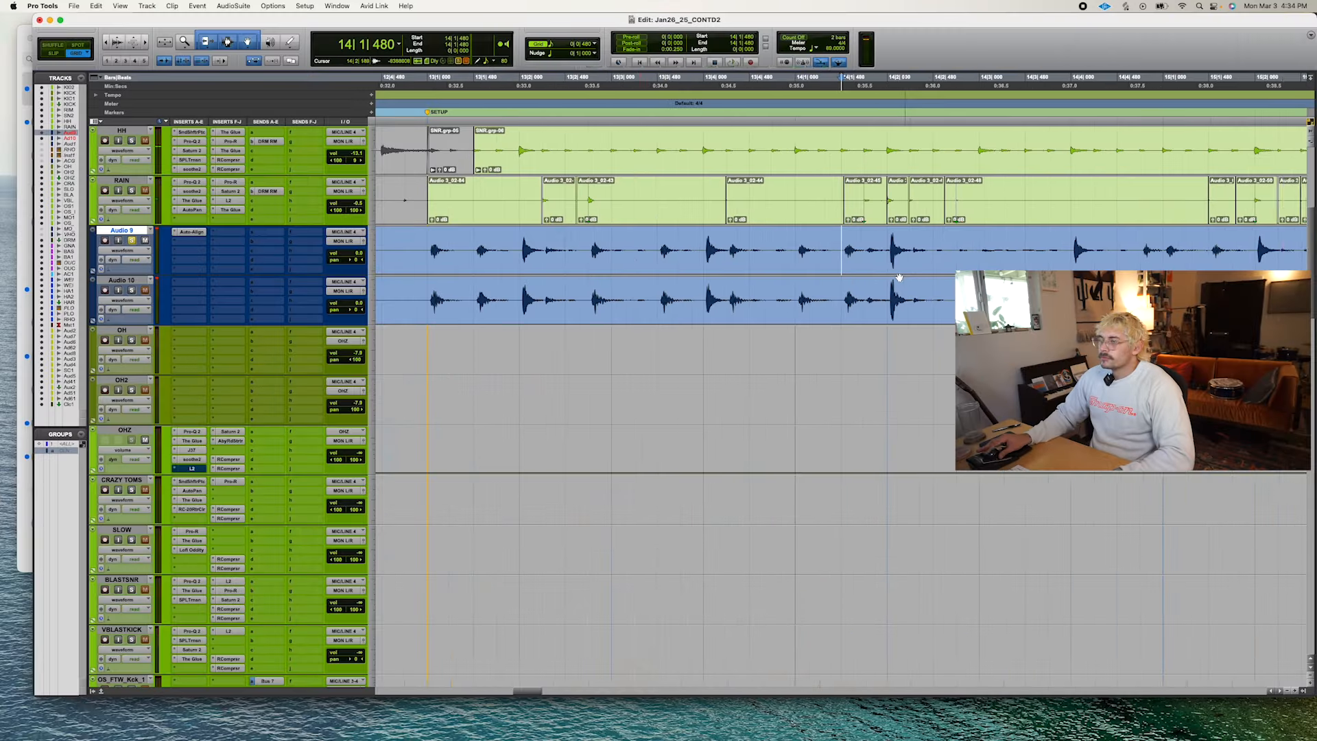
Trim the start of the Audio 9 and Audio 10 clips to the SETUP marker at bar 13.
{"action": "scroll", "coordinate": [665, 260], "scroll_direction": "left", "scroll_amount": 5}
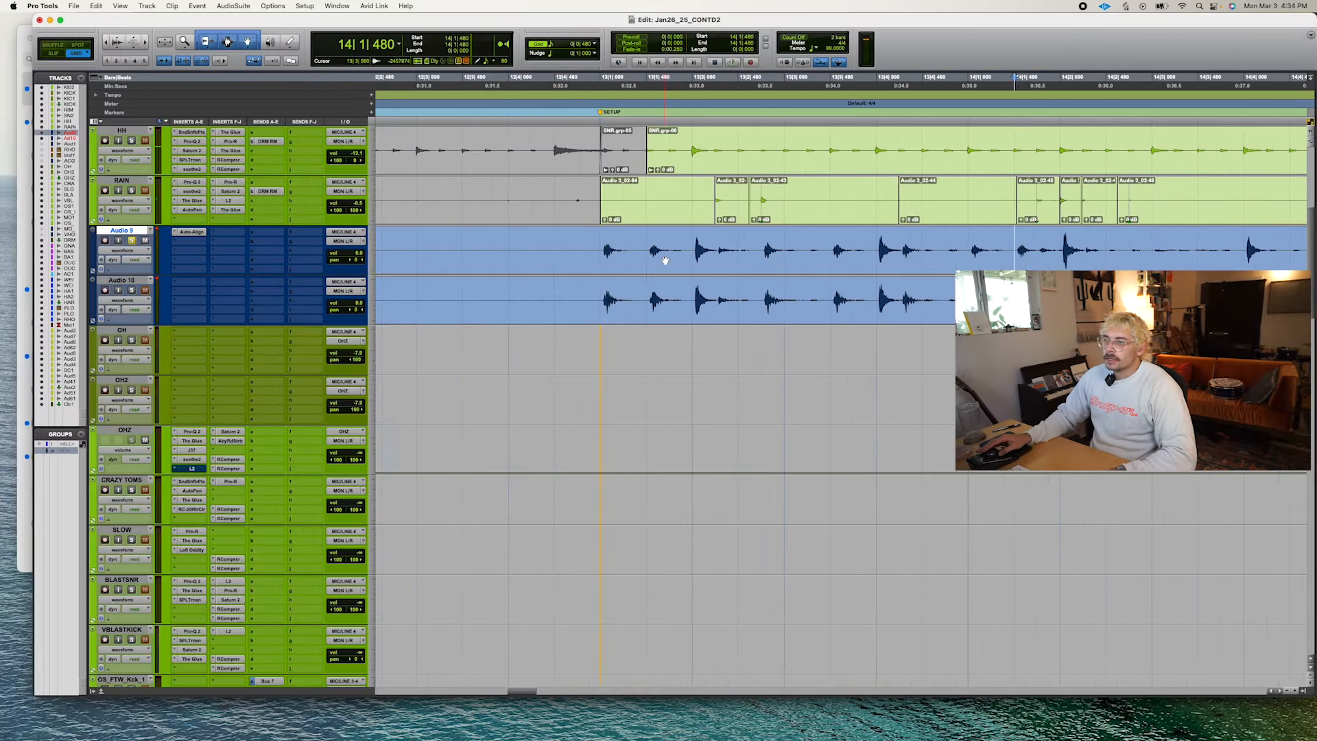
{"action": "left_click", "coordinate": [574, 241]}
{"action": "key", "text": "a"}
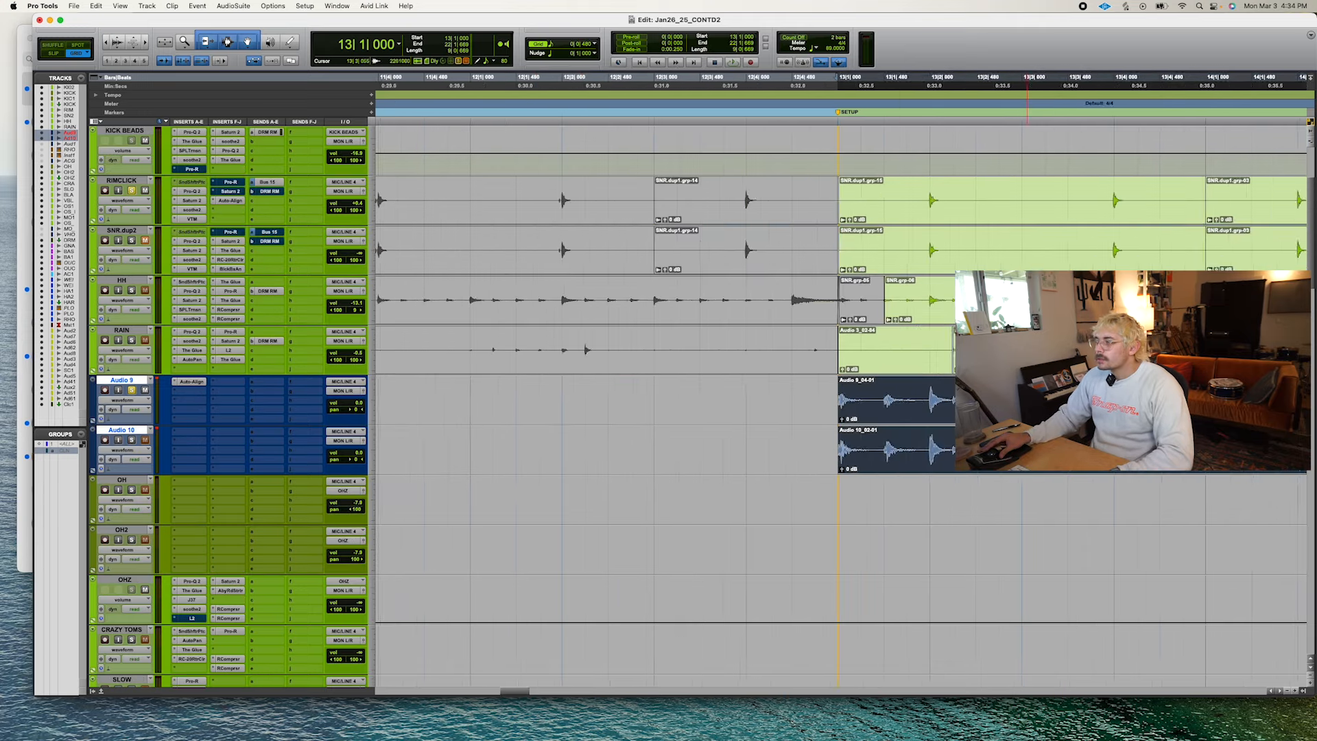
{"action": "key", "text": "r"}
{"action": "key", "text": "r"}
{"action": "key", "text": "r"}
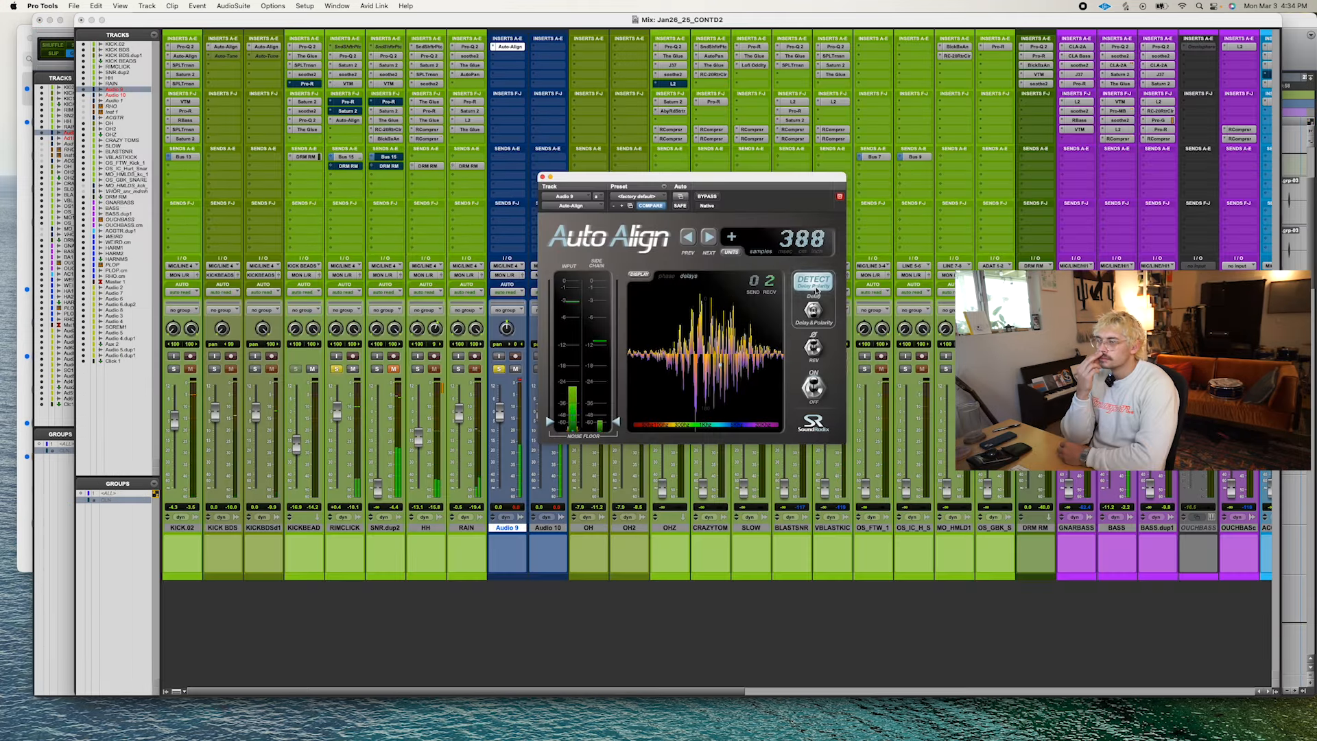
Run Auto-Align's delay detection on Audio 9 and set up the same plug-in on Audio 10.
{"action": "left_click", "coordinate": [817, 291]}
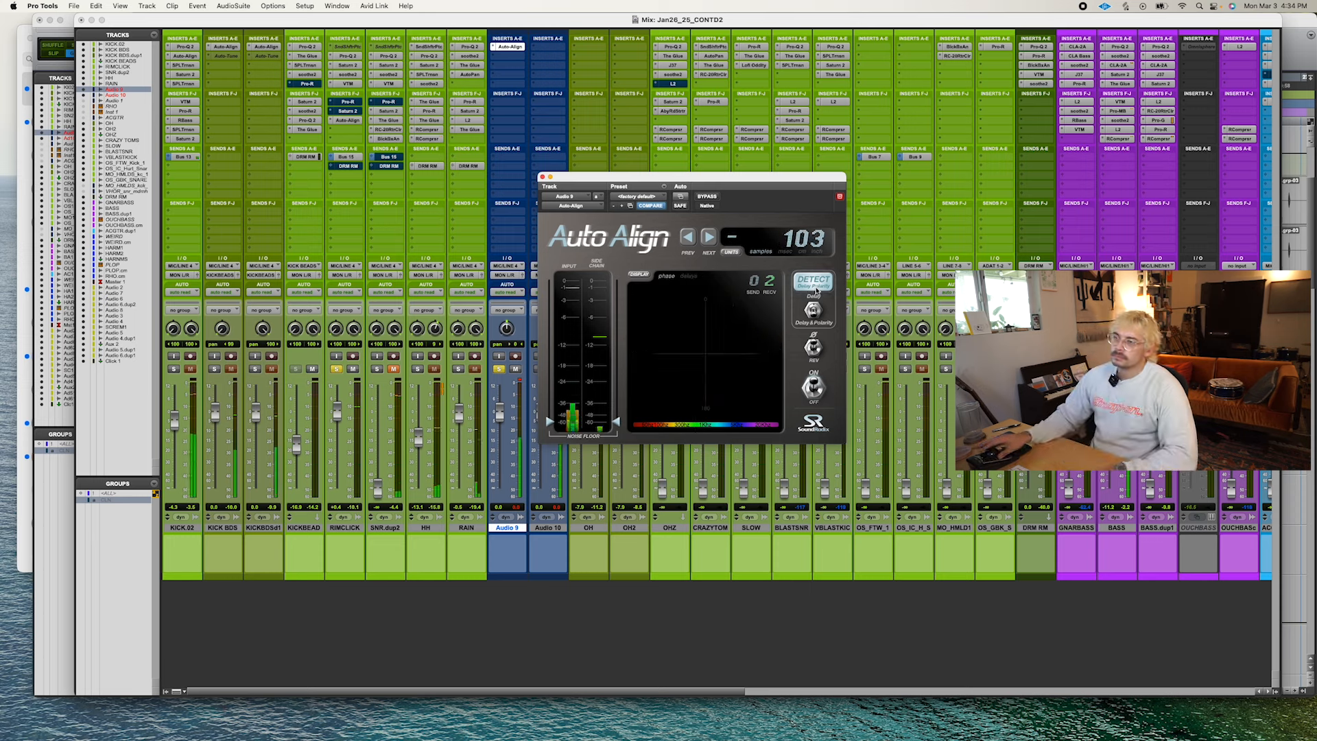
{"action": "left_click", "coordinate": [542, 177]}
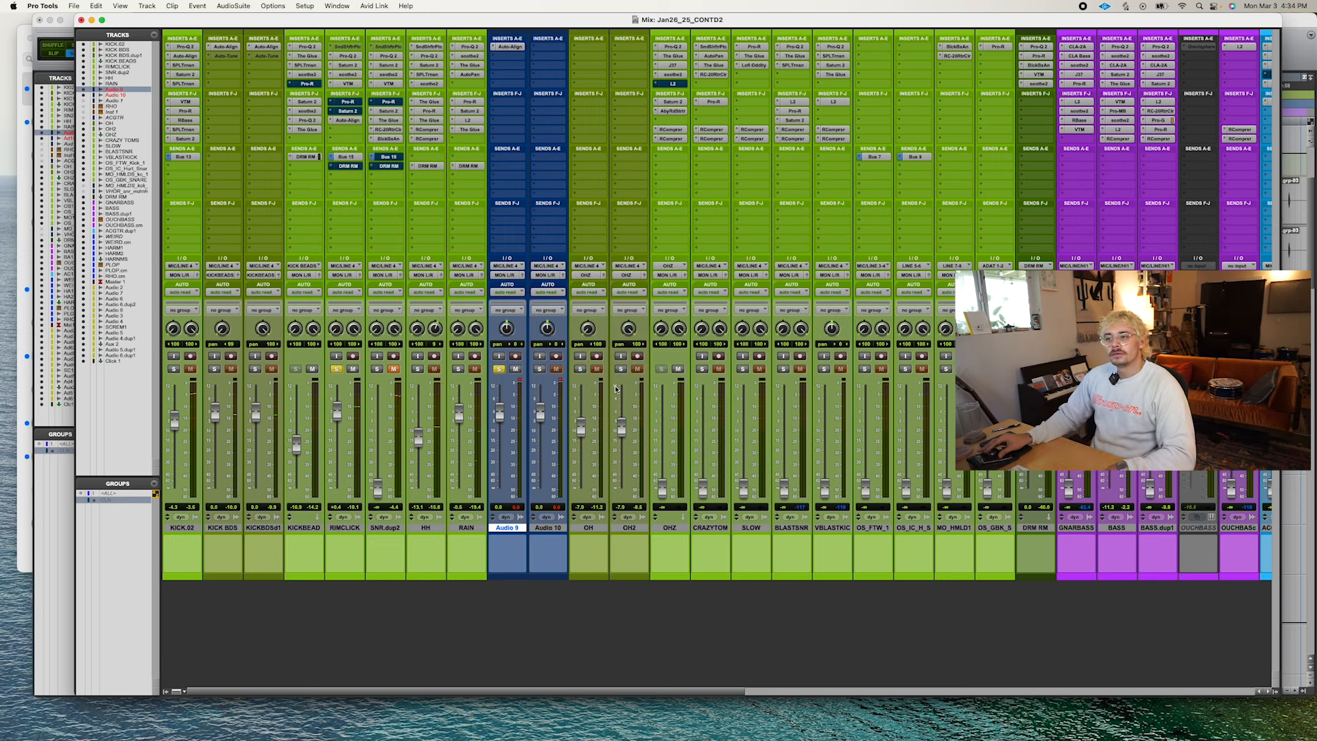
{"action": "left_click", "coordinate": [509, 47]}
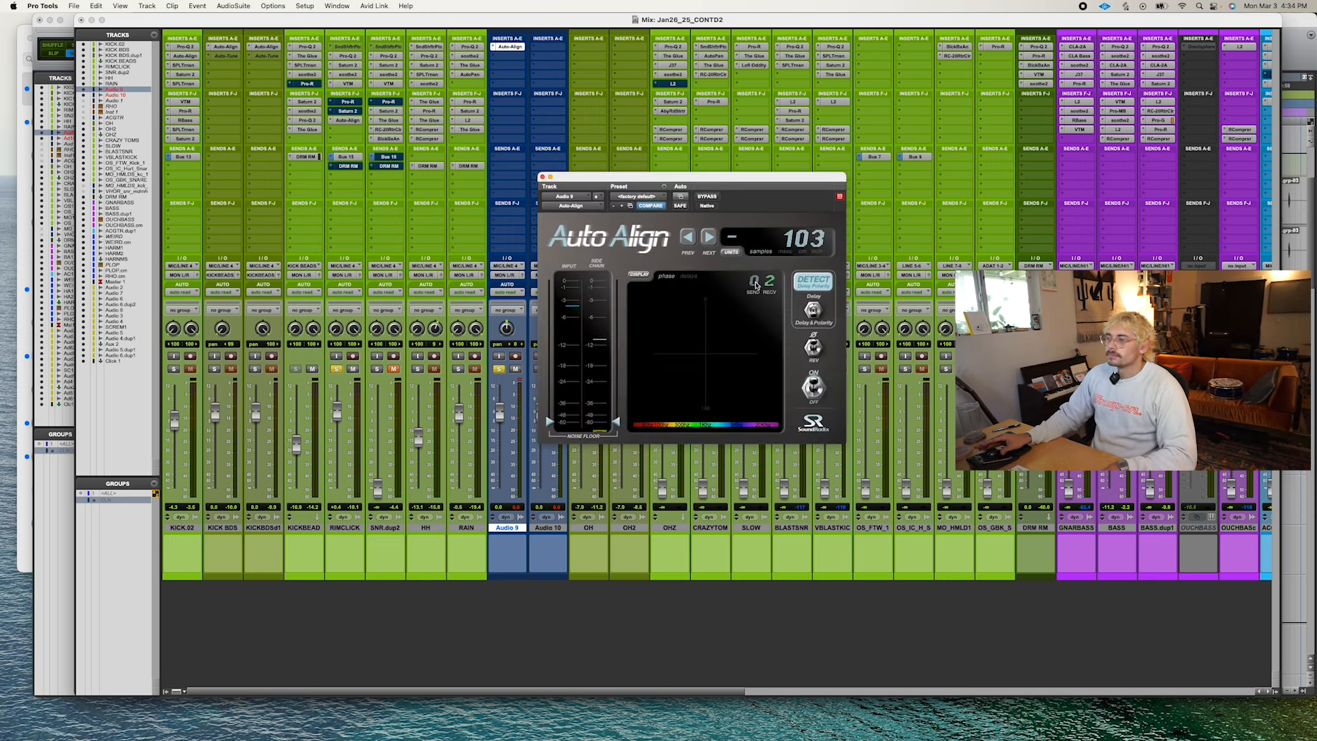
{"action": "left_click", "coordinate": [542, 177]}
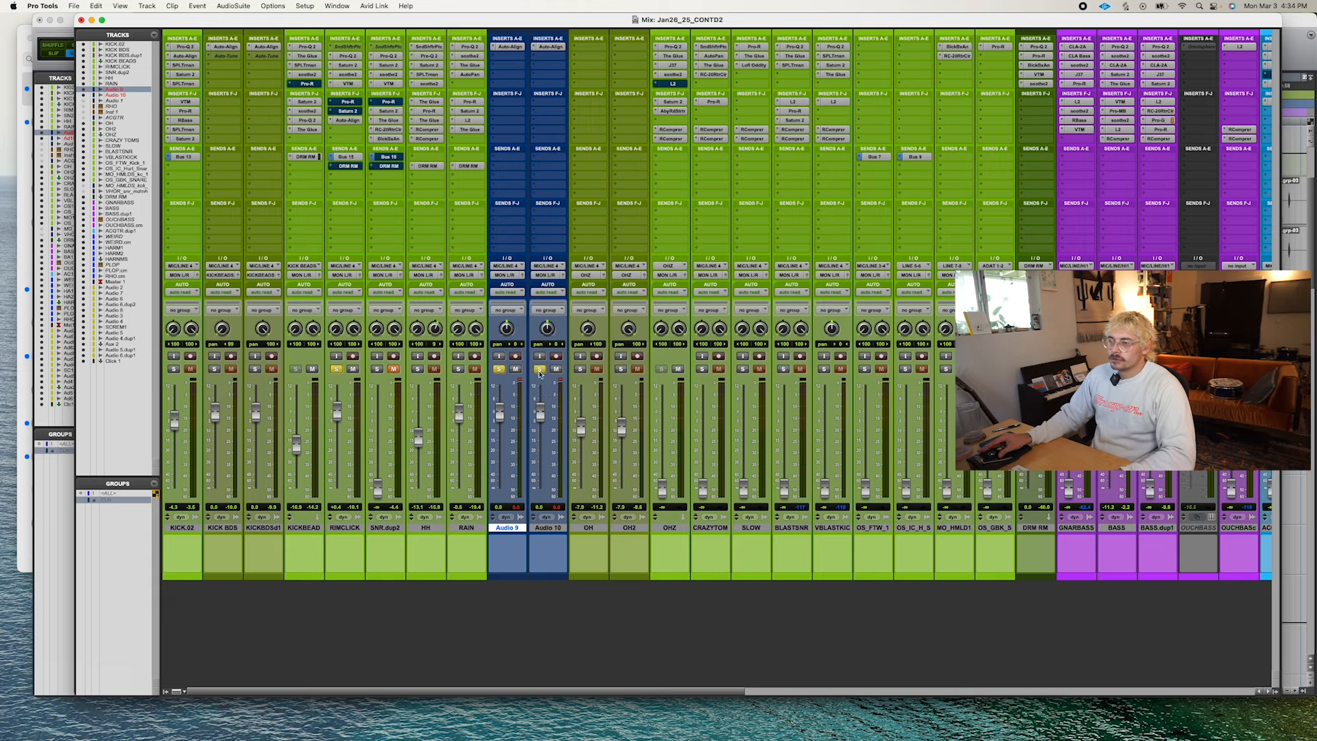
{"action": "left_click", "coordinate": [548, 47]}
{"action": "left_click", "coordinate": [542, 177]}
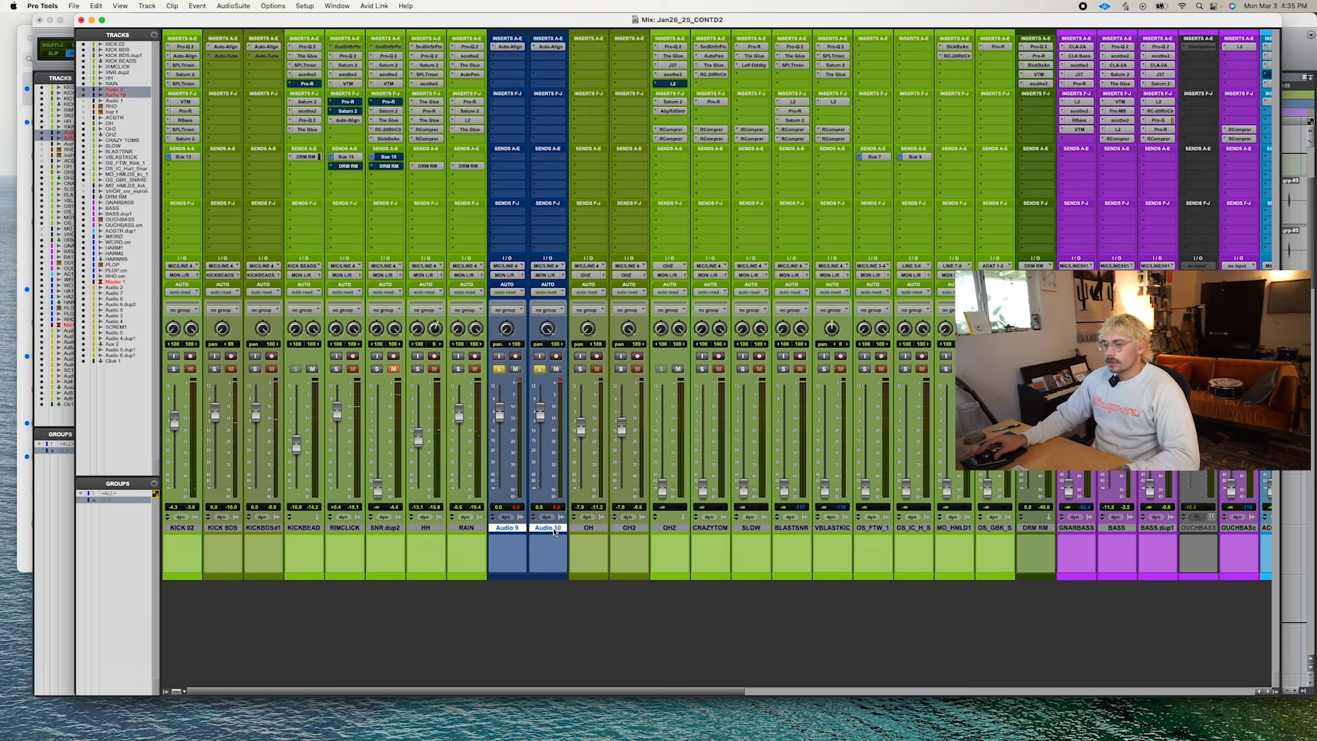
Route Audio 9 and Audio 10 to a new RMZ track, colouring RMZ drum green and the two source tracks darker green.
{"action": "left_click", "coordinate": [554, 275], "text": "alt+shift"}
{"action": "left_click", "coordinate": [557, 310]}
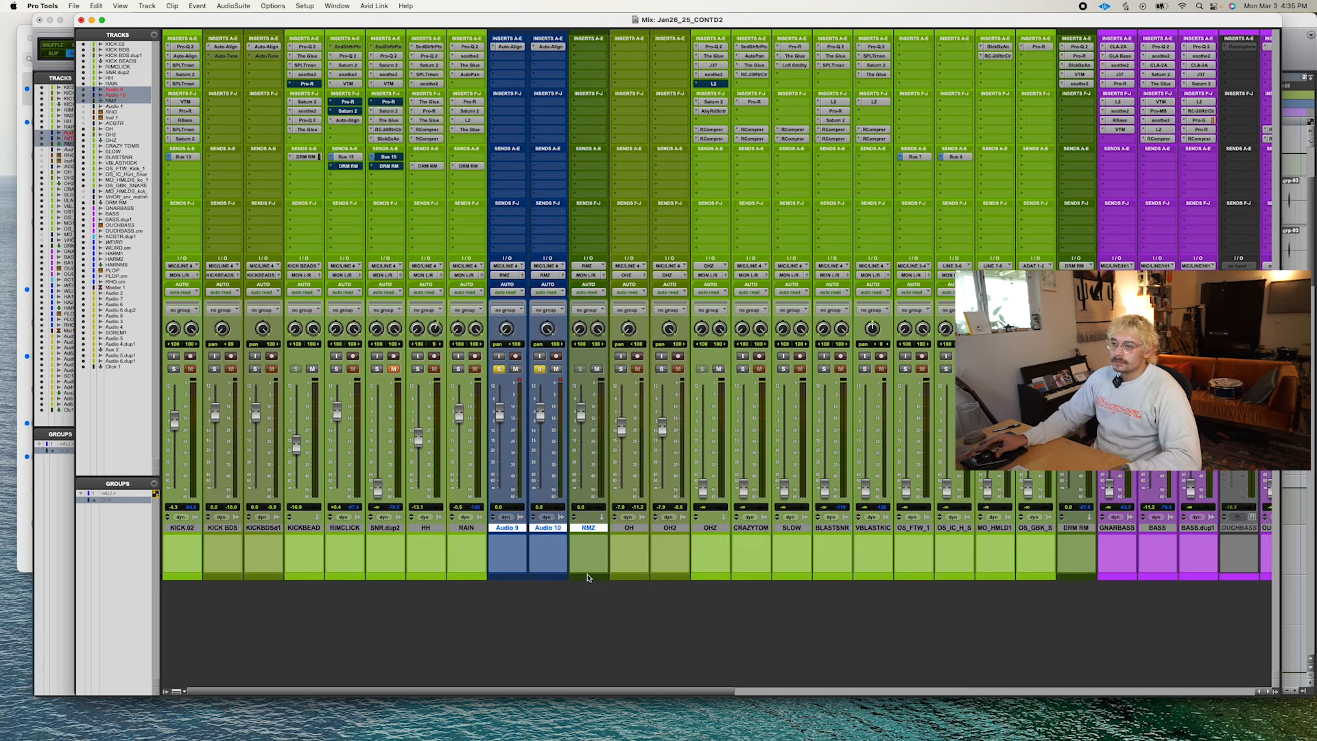
{"action": "double_click", "coordinate": [588, 576]}
{"action": "left_click", "coordinate": [1036, 47]}
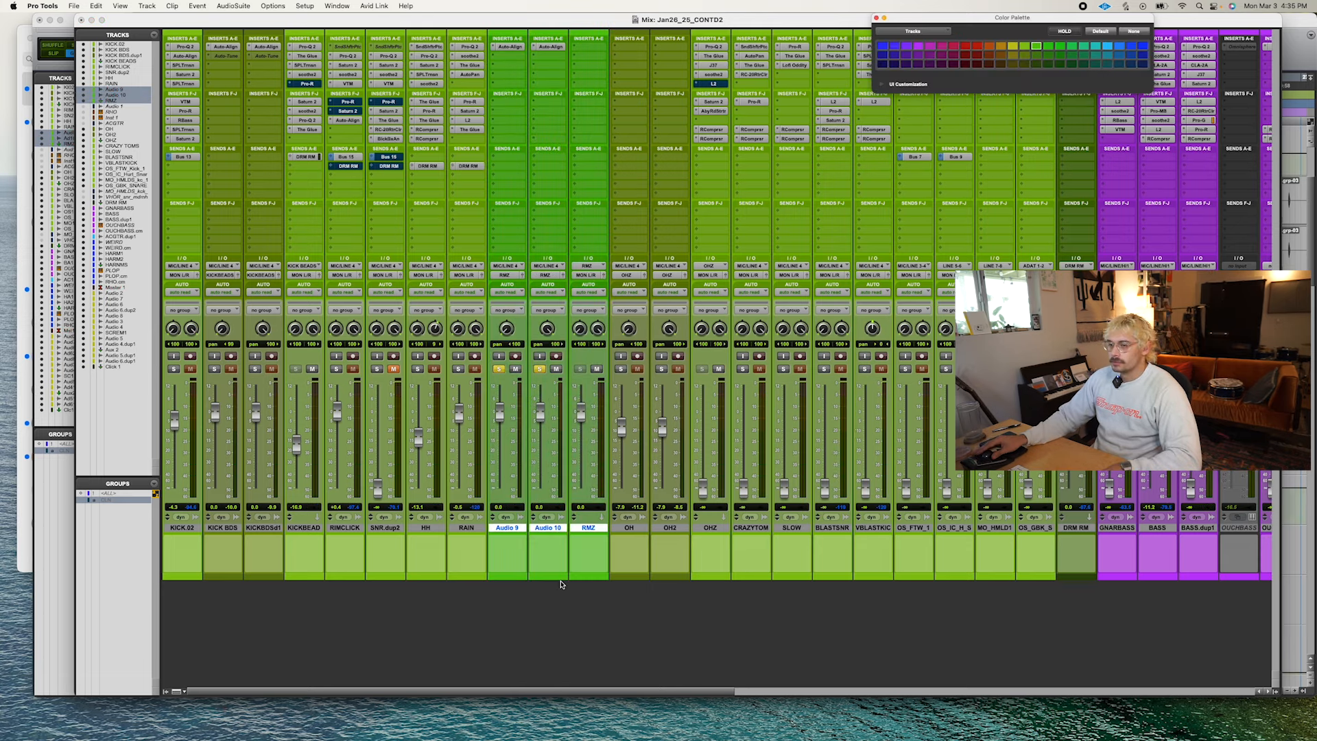
{"action": "left_click", "coordinate": [1026, 45]}
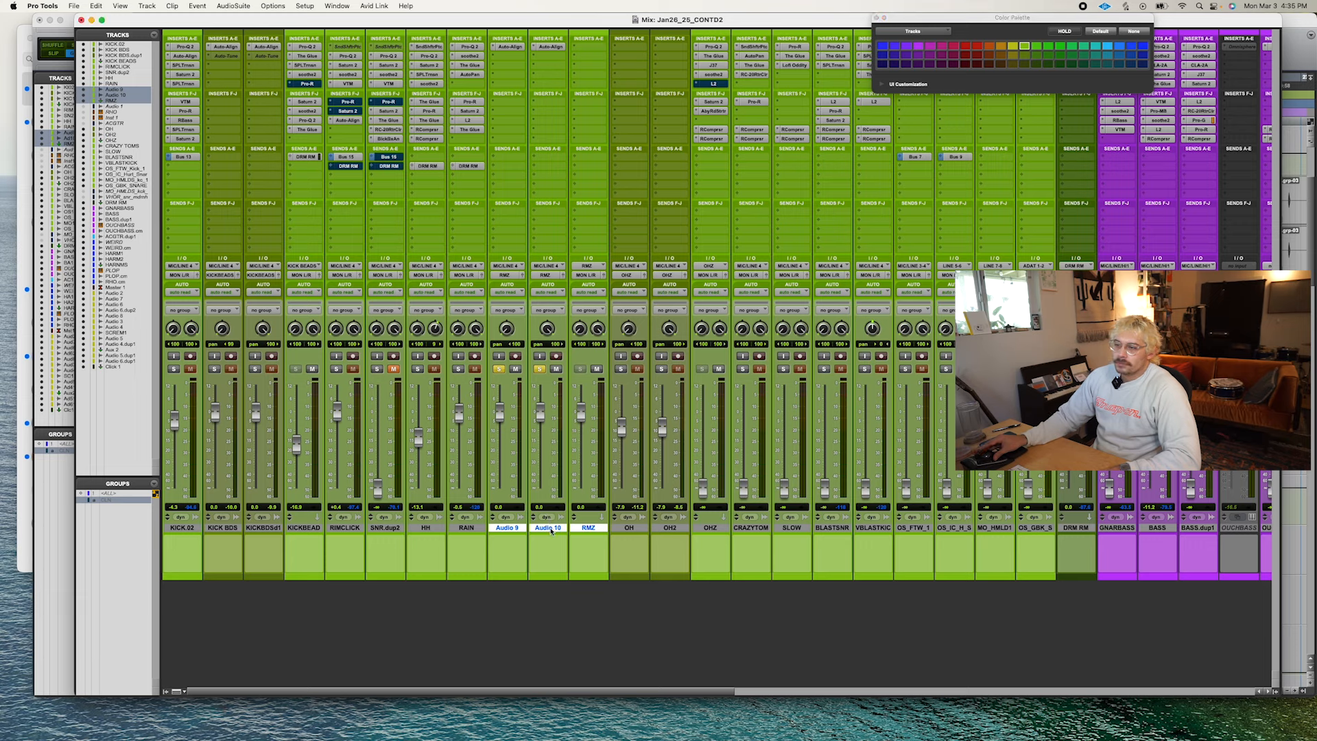
{"action": "left_click", "coordinate": [551, 528]}
{"action": "left_click", "coordinate": [1023, 56]}
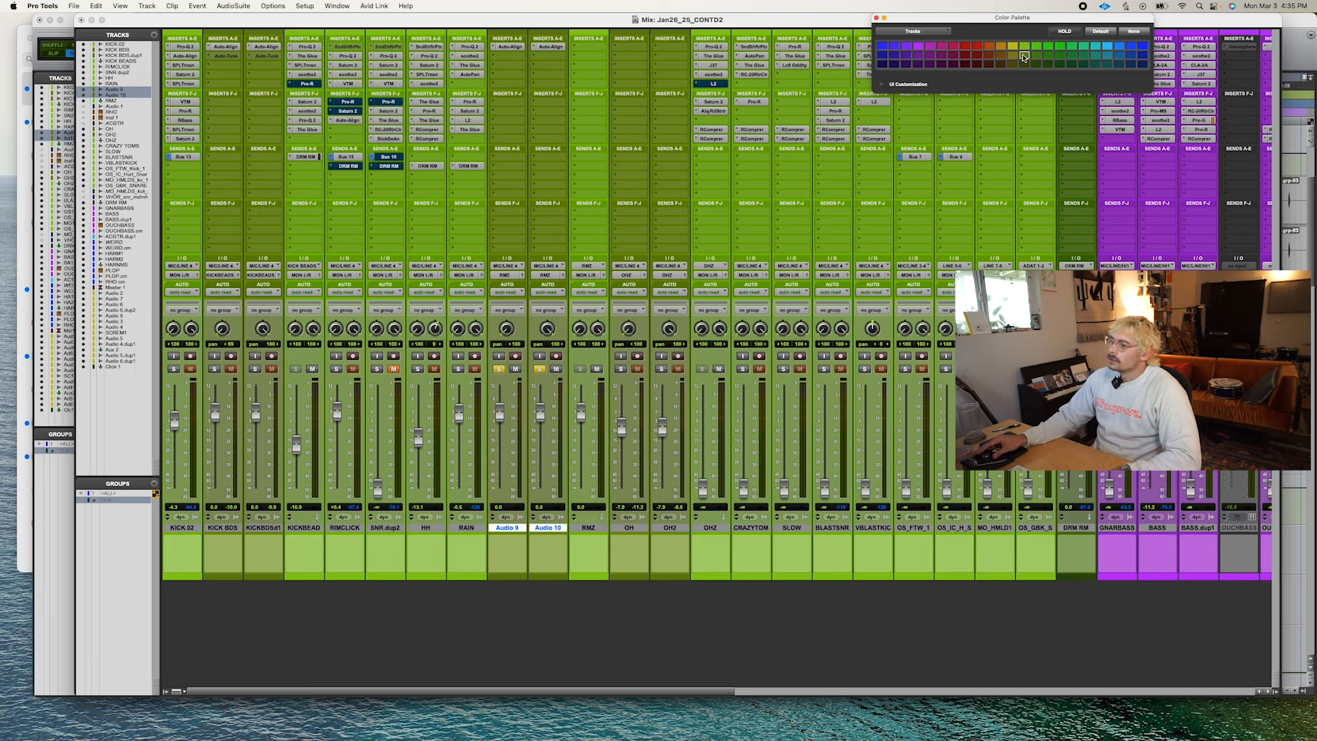
{"action": "left_click", "coordinate": [876, 18]}
Shape RMZ with Pro-Q 2: a low cut near 213 Hz, a 3.5 dB dip around 403 Hz and a high-frequency boost.
{"action": "left_click_drag", "start_coordinate": [582, 419], "coordinate": [586, 434]}
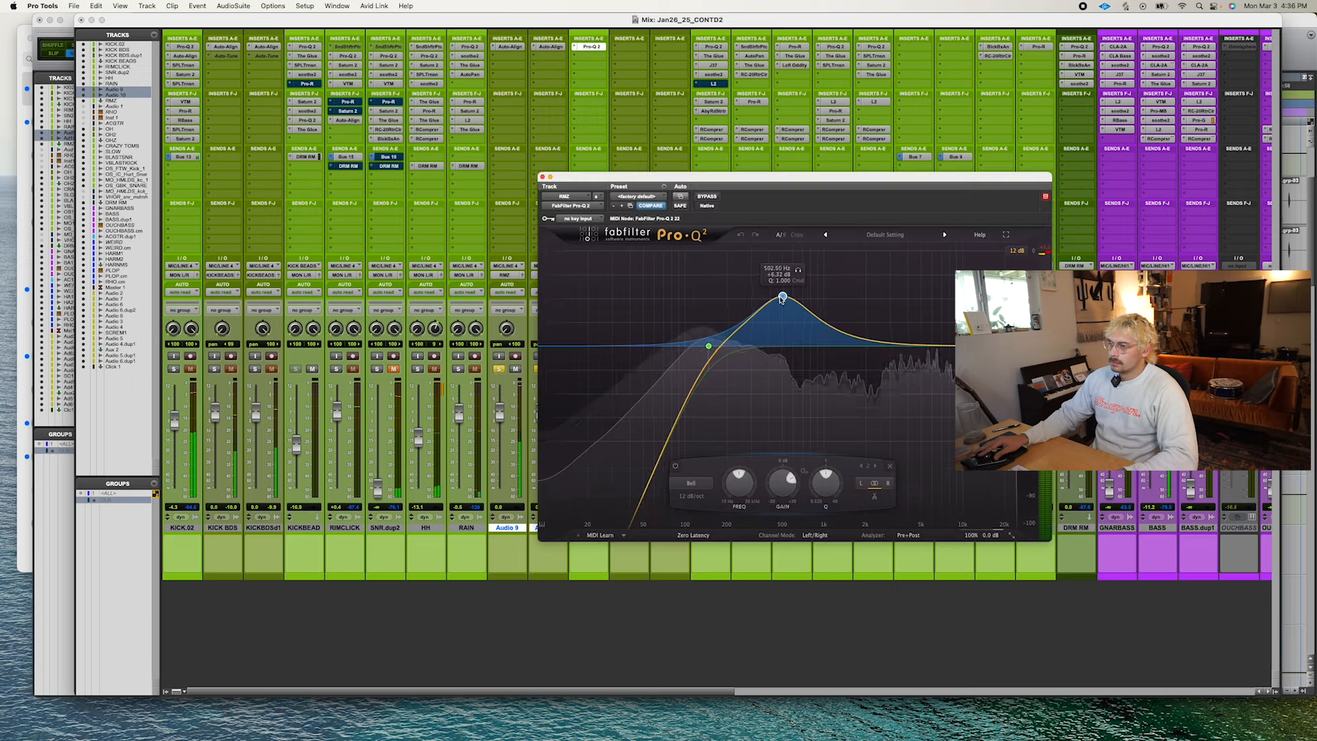
{"action": "left_click_drag", "start_coordinate": [782, 293], "coordinate": [769, 373]}
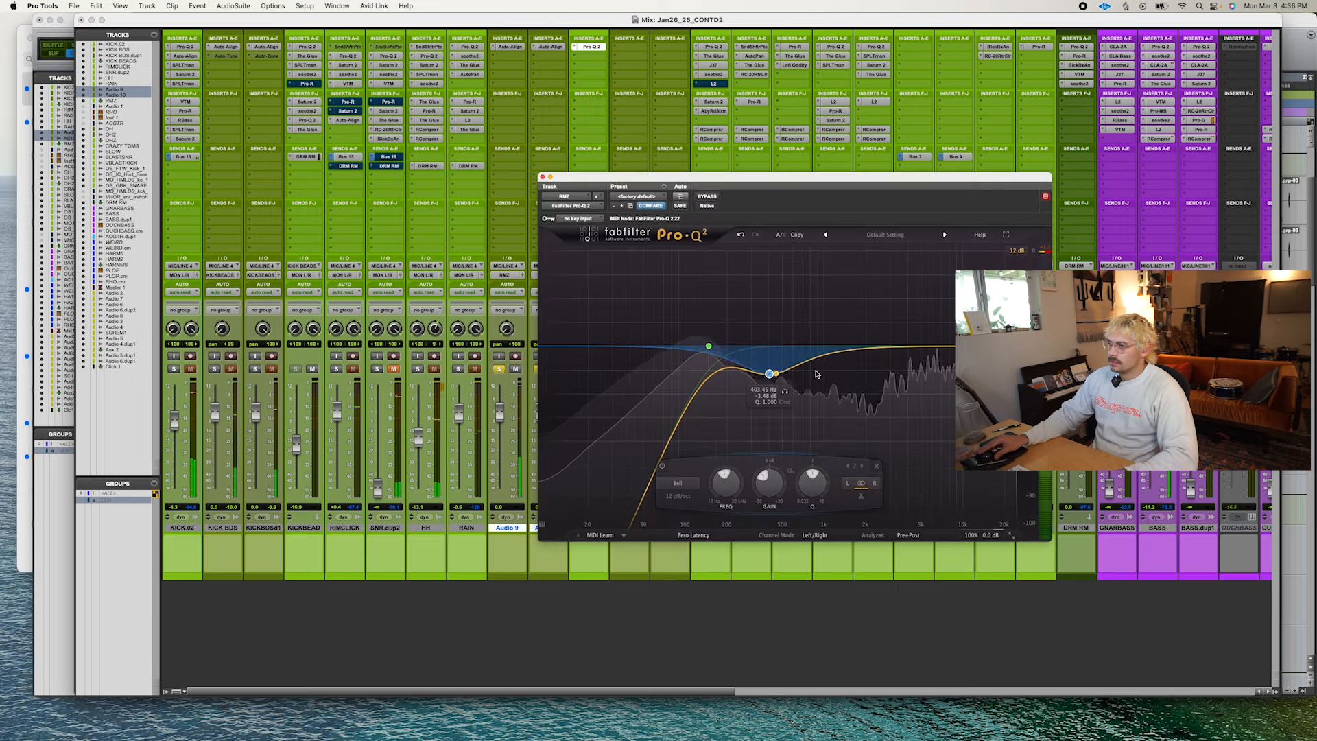
{"action": "mouse_move", "coordinate": [710, 349]}
{"action": "mouse_move", "coordinate": [712, 349]}
{"action": "left_mouse_down"}
{"action": "mouse_move", "coordinate": [740, 347]}
{"action": "mouse_move", "coordinate": [729, 347]}
{"action": "left_mouse_up"}
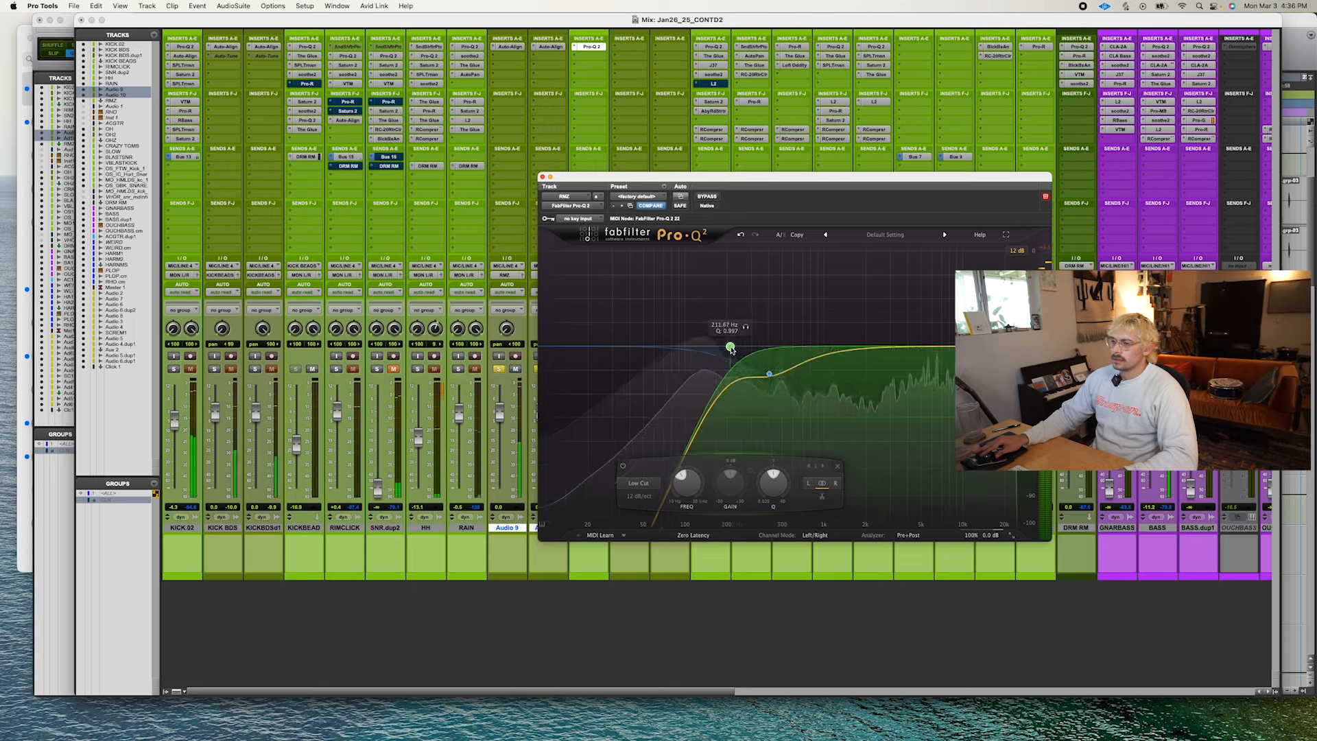
{"action": "left_click_drag", "start_coordinate": [927, 347], "coordinate": [1028, 302]}
Insert The Glue after Pro-Q 2 on RMZ, followed by soothe2 with the "Drum room harsh" preset.
{"action": "left_click", "coordinate": [589, 56]}
{"action": "mouse_move", "coordinate": [619, 57]}
{"action": "left_click", "coordinate": [724, 138]}
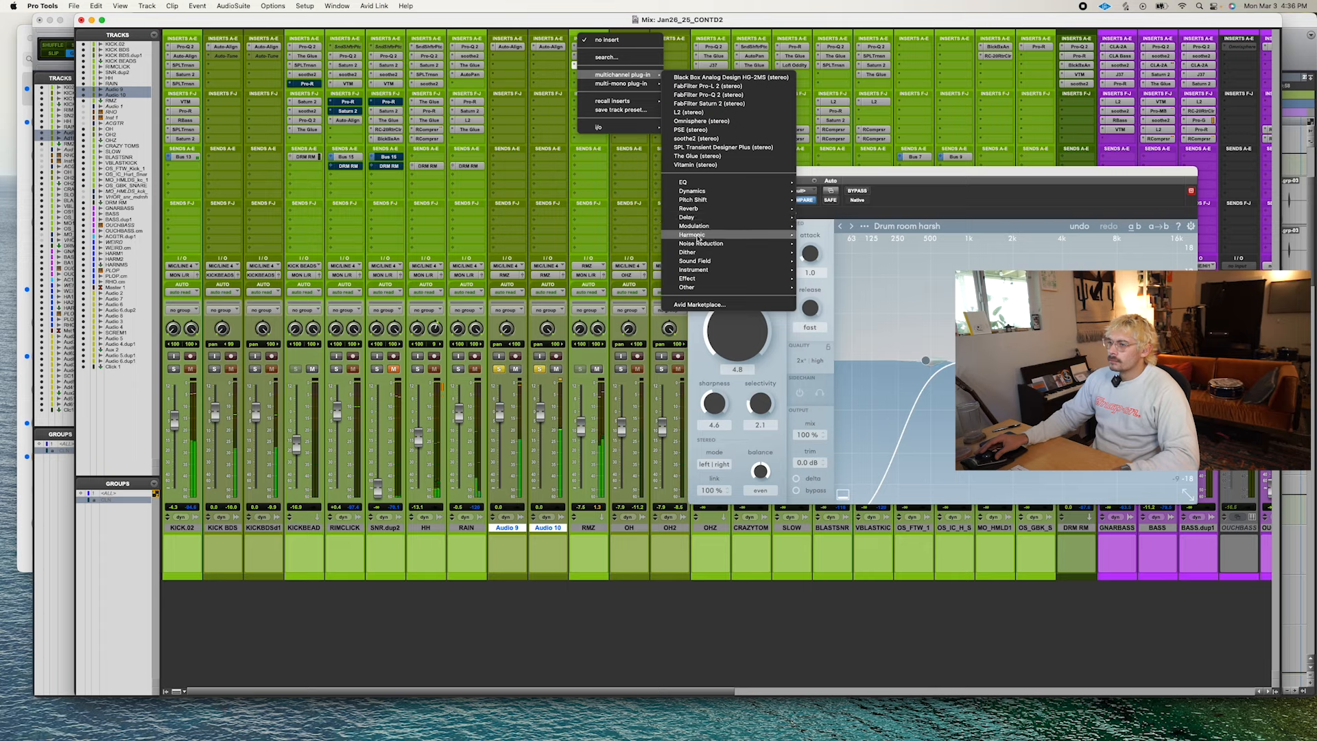
Insert Virtual Tape Machines after soothe2 on RMZ and raise its input level.
{"action": "mouse_move", "coordinate": [713, 235]}
{"action": "scroll", "coordinate": [865, 474], "scroll_direction": "down", "scroll_amount": 10}
{"action": "left_click", "coordinate": [849, 722]}
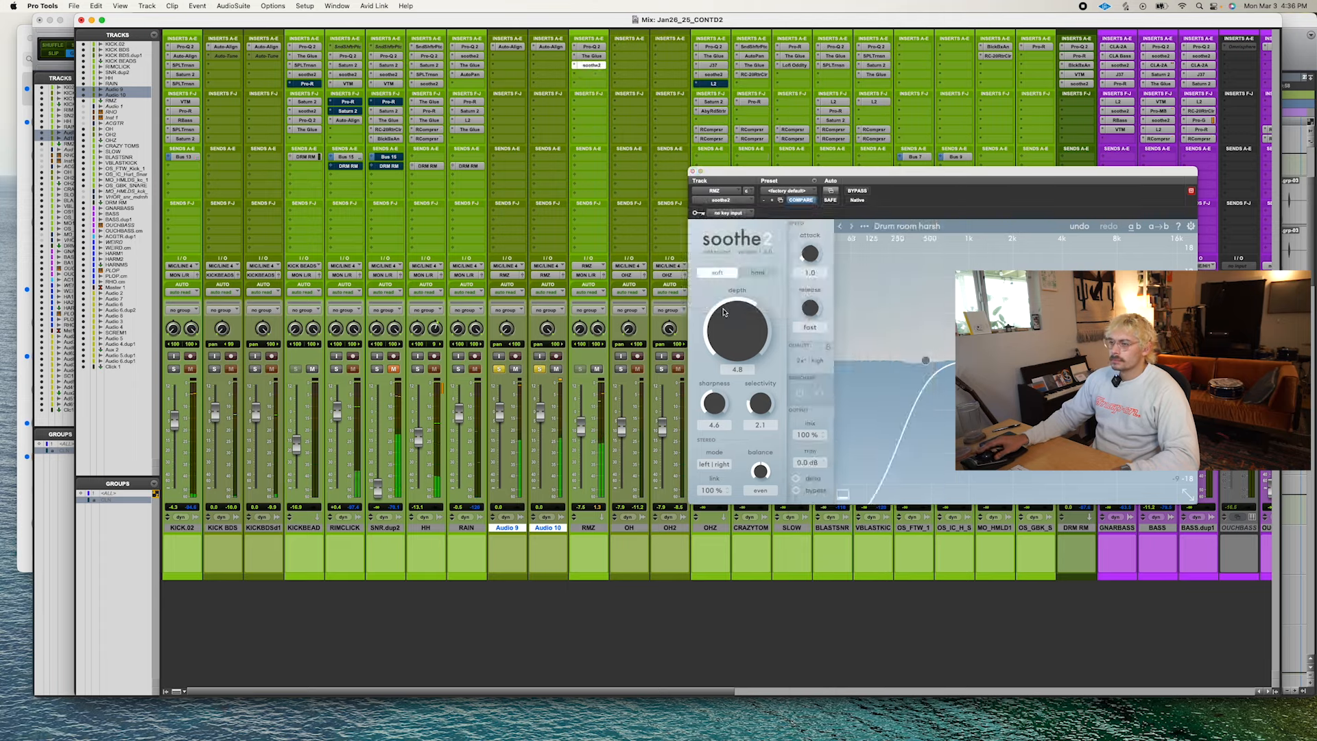
{"action": "left_click_drag", "start_coordinate": [862, 309], "coordinate": [862, 290]}
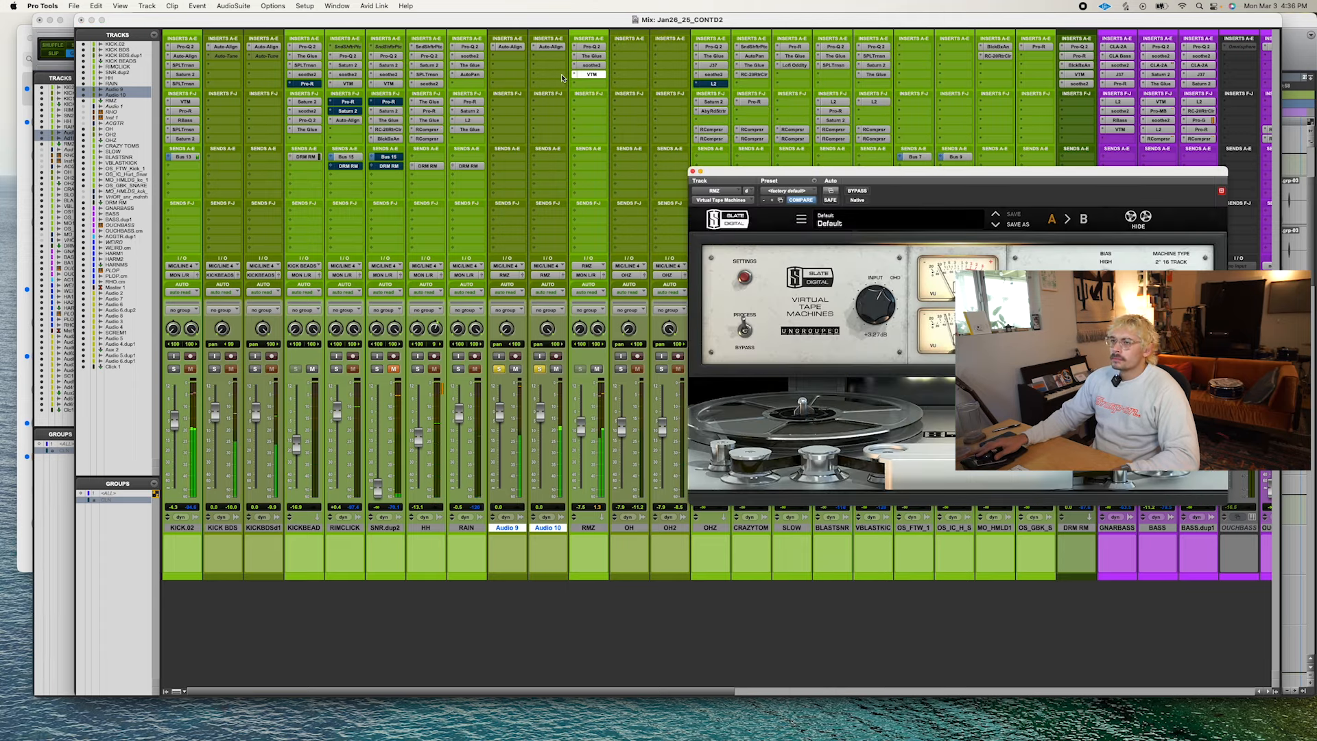
Add Black Box HG-2MS after the tape plug-in on RMZ, plus a second soothe2 with the "Drum room harsh" preset.
{"action": "left_click", "coordinate": [589, 83]}
{"action": "mouse_move", "coordinate": [617, 86]}
{"action": "left_click", "coordinate": [693, 87]}
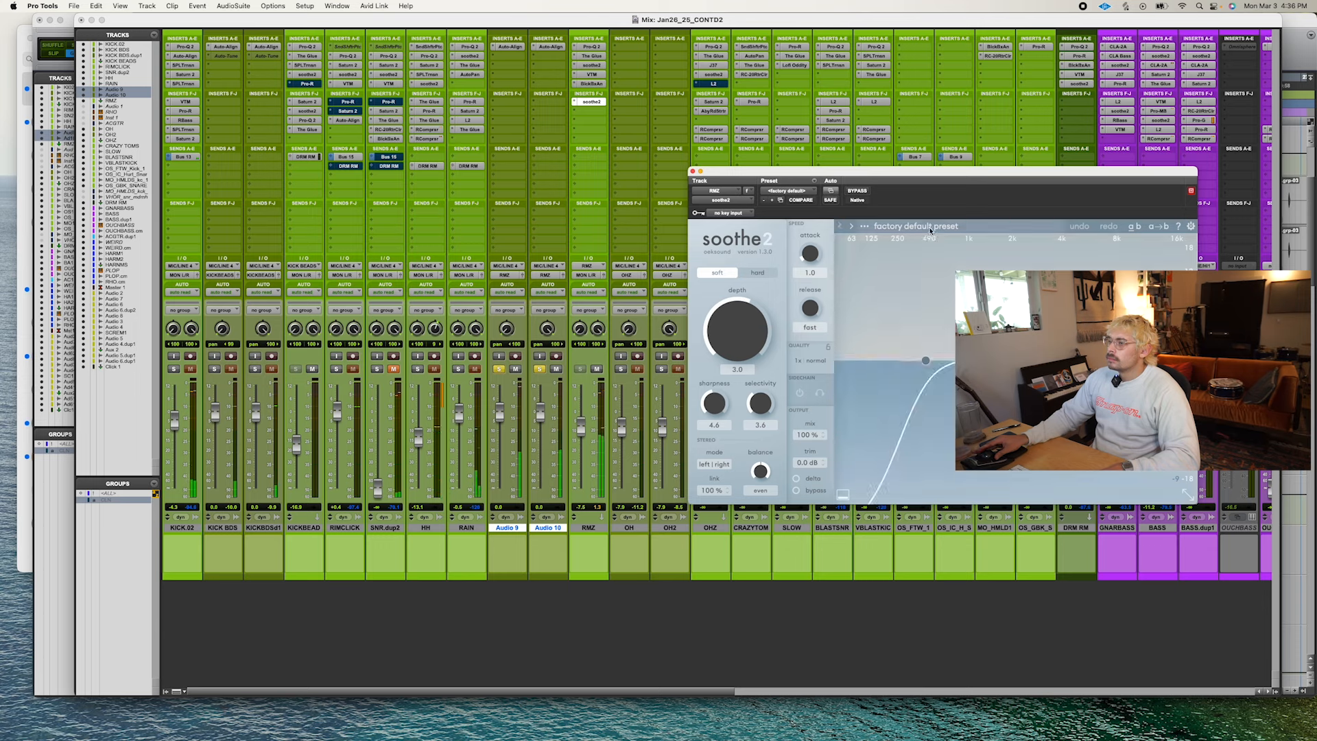
{"action": "left_click", "coordinate": [916, 225]}
{"action": "mouse_move", "coordinate": [879, 372]}
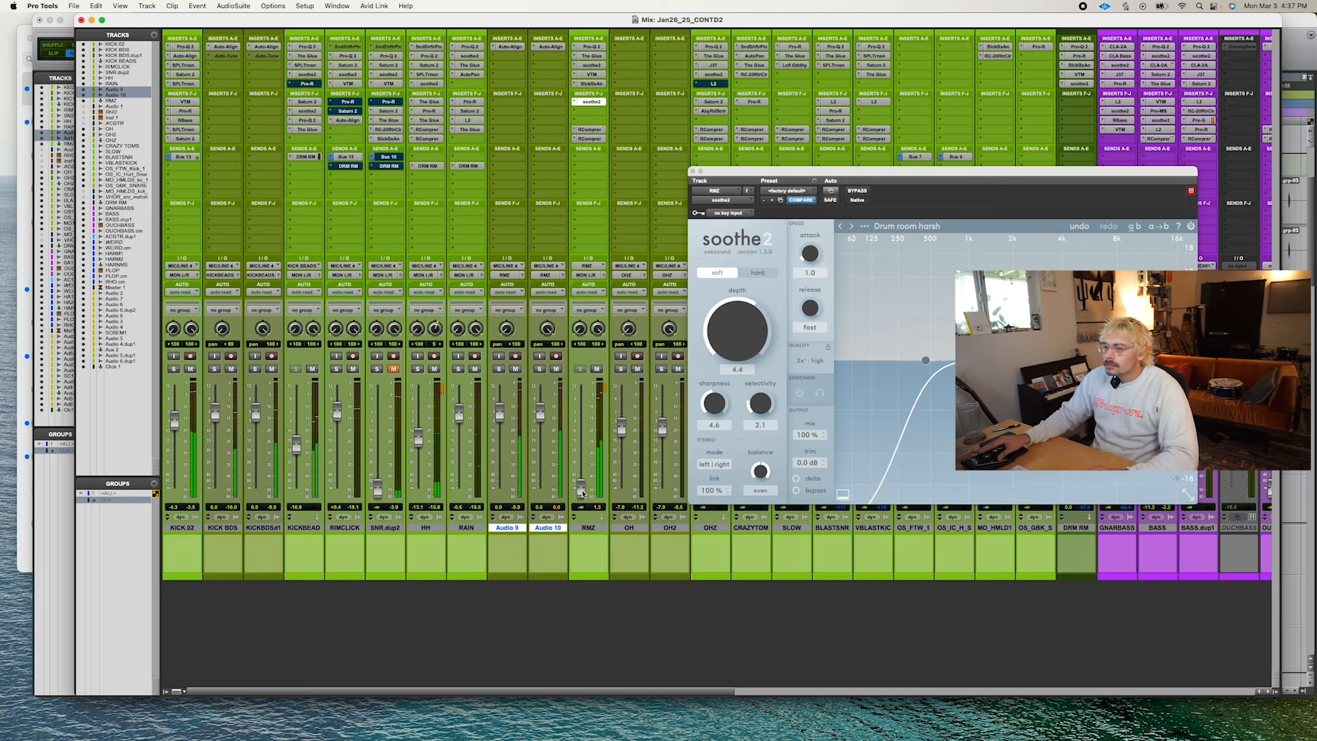
Set the RMZ fader to about -23 dB and enter "VIBE FADER" as the track's comment.
{"action": "left_click_drag", "start_coordinate": [582, 457], "coordinate": [578, 496]}
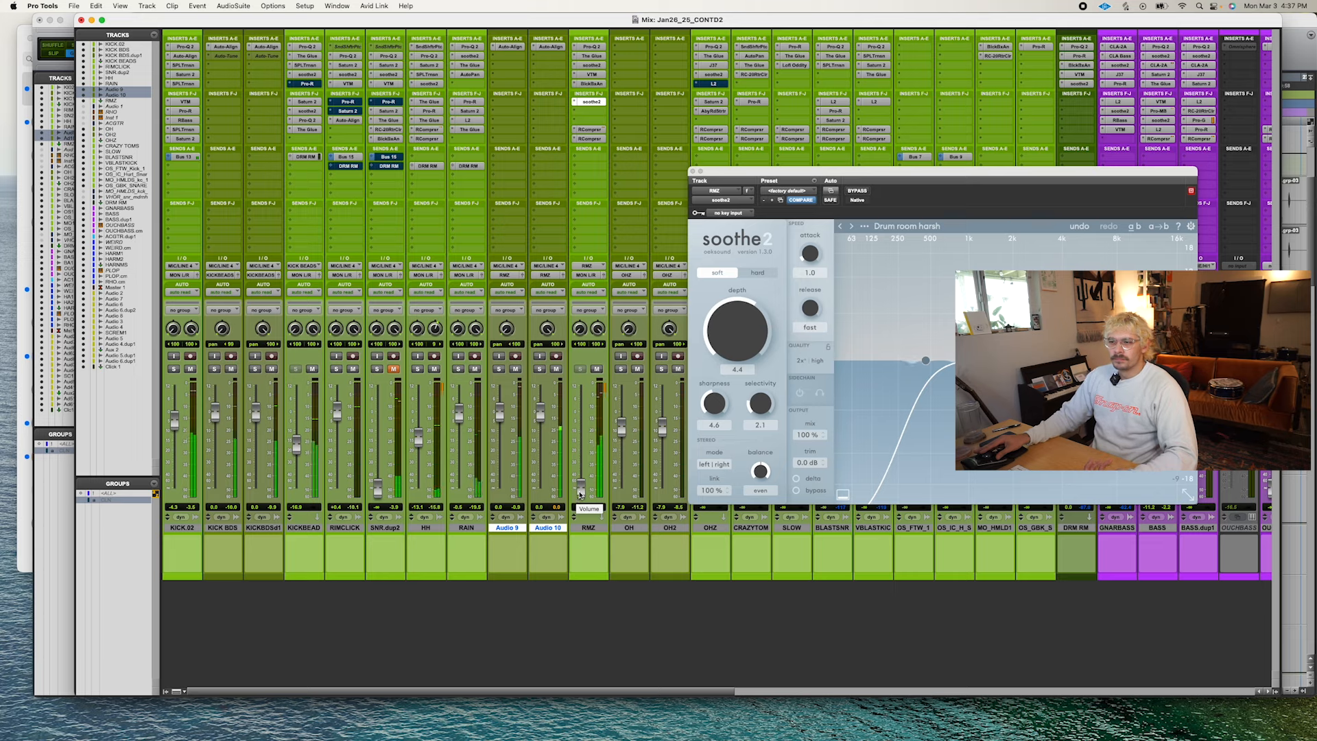
{"action": "left_click_drag", "start_coordinate": [580, 495], "coordinate": [581, 468]}
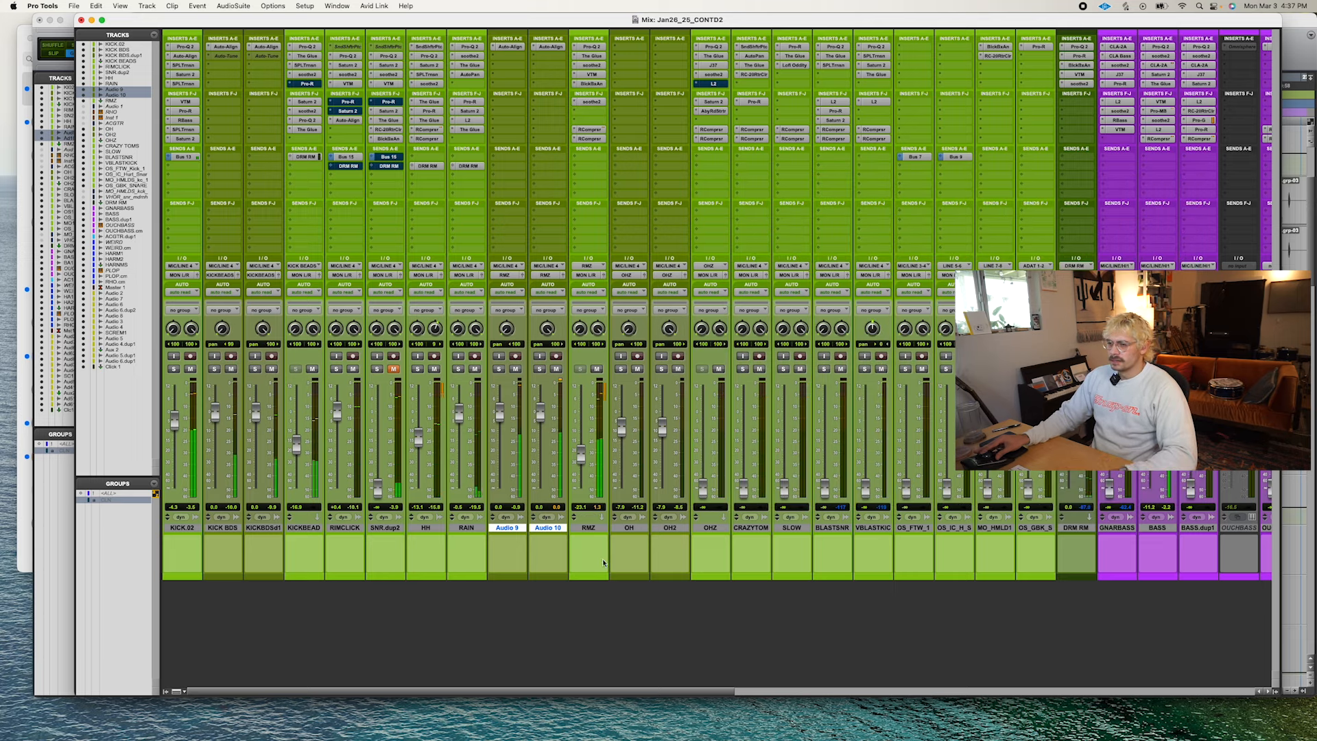
{"action": "left_click", "coordinate": [591, 567]}
{"action": "type", "text": "VIBE"}
{"action": "type", "text": "FADER"}
{"action": "key", "text": "Return"}
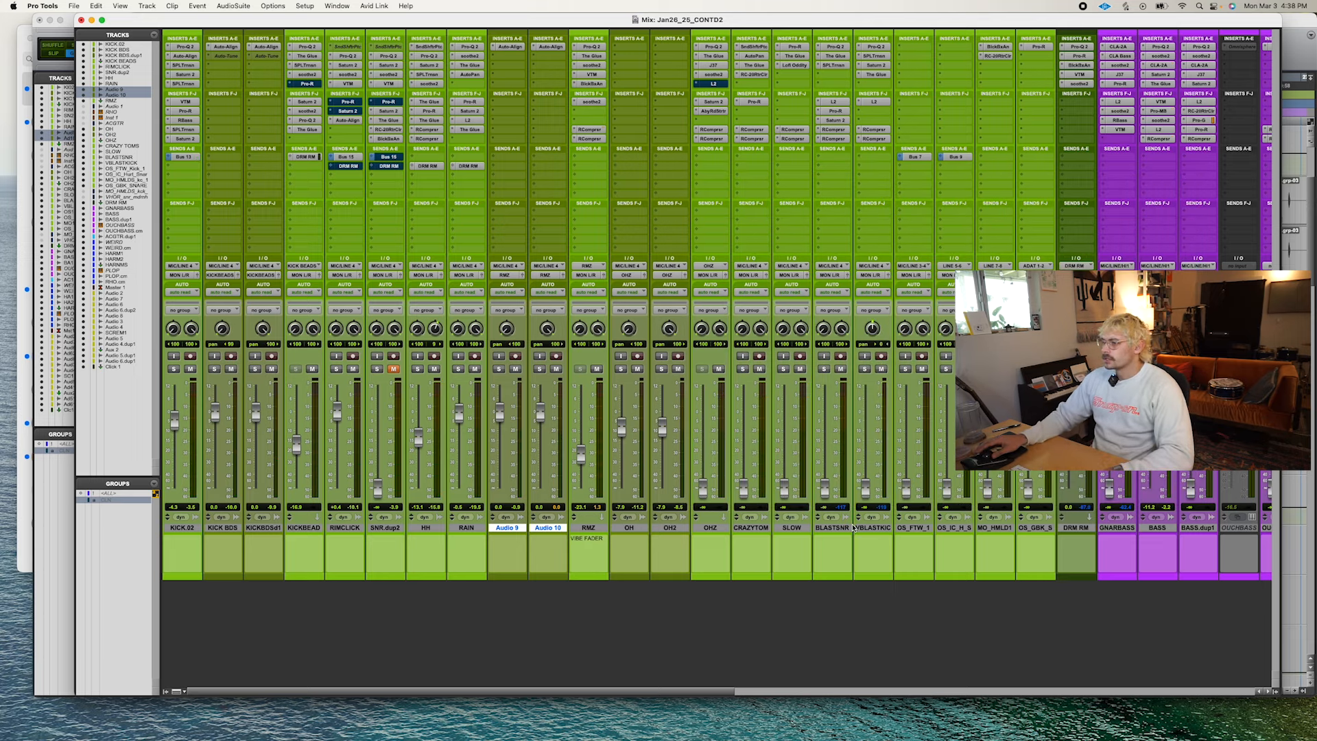
Solo the ACGTR.dp1 acoustic guitar track and raise its fader.
{"action": "scroll", "coordinate": [709, 632], "scroll_direction": "right", "scroll_amount": 3}
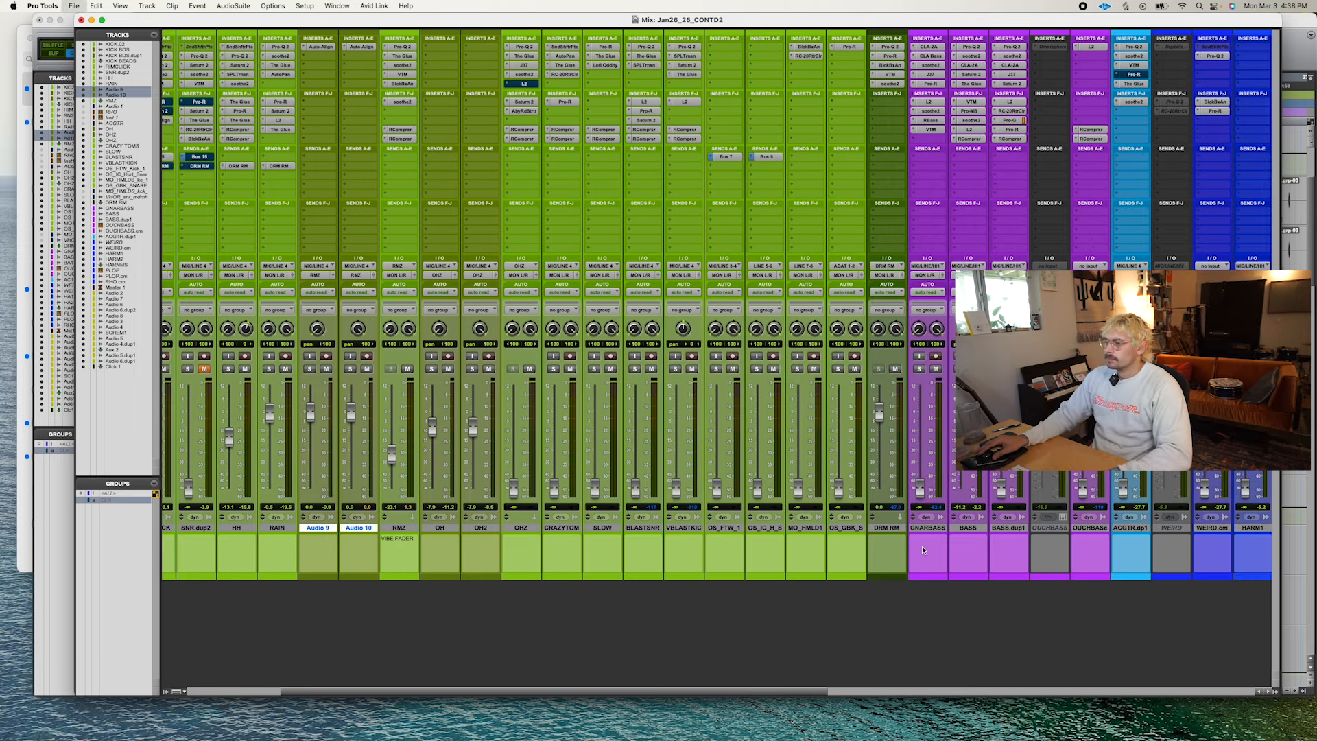
{"action": "scroll", "coordinate": [923, 549], "scroll_direction": "right", "scroll_amount": 6}
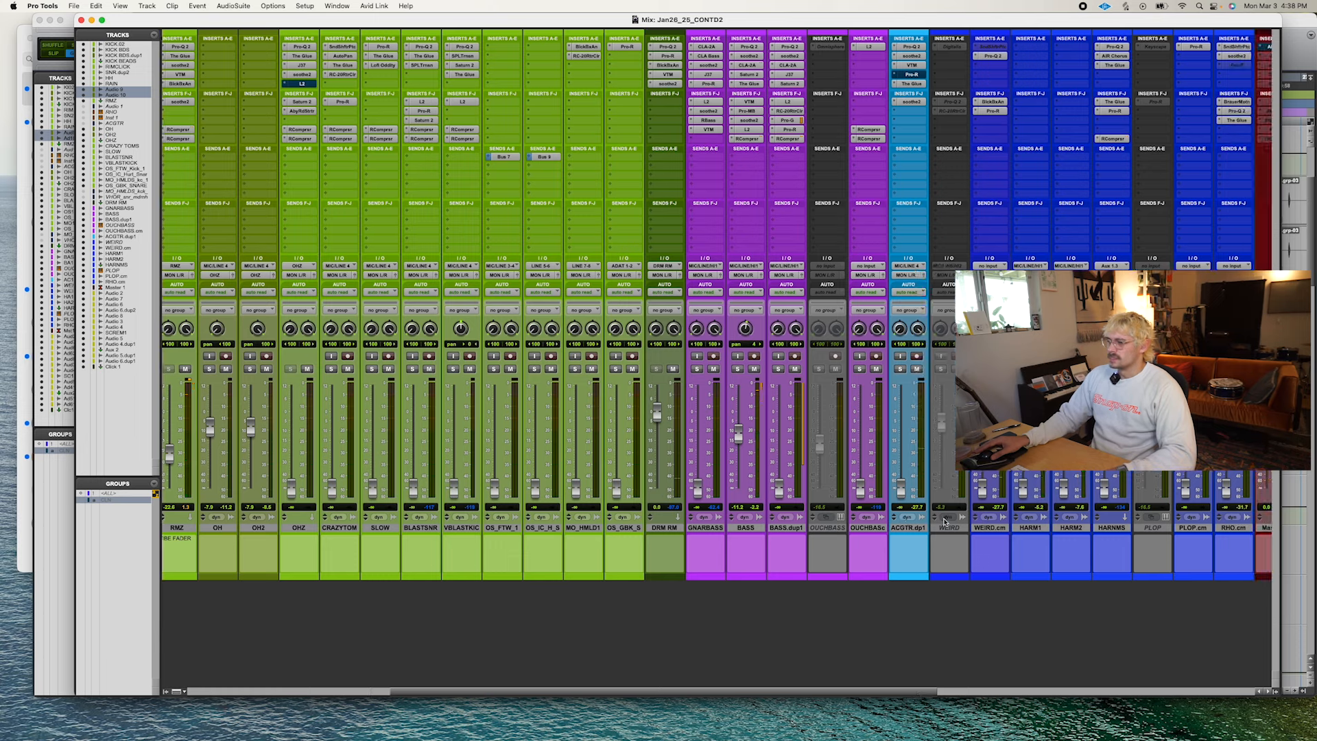
{"action": "scroll", "coordinate": [946, 522], "scroll_direction": "right", "scroll_amount": 2}
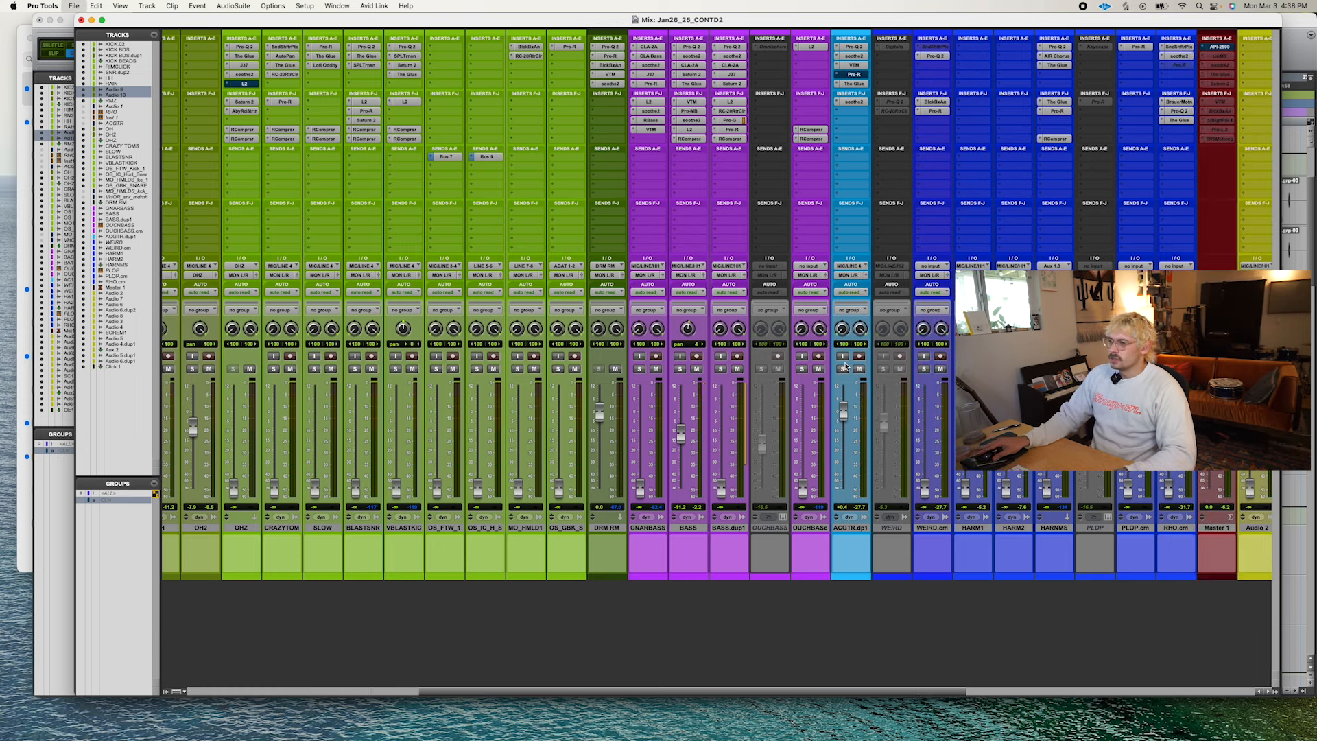
{"action": "left_click", "coordinate": [842, 370]}
{"action": "left_click_drag", "start_coordinate": [843, 428], "coordinate": [844, 408]}
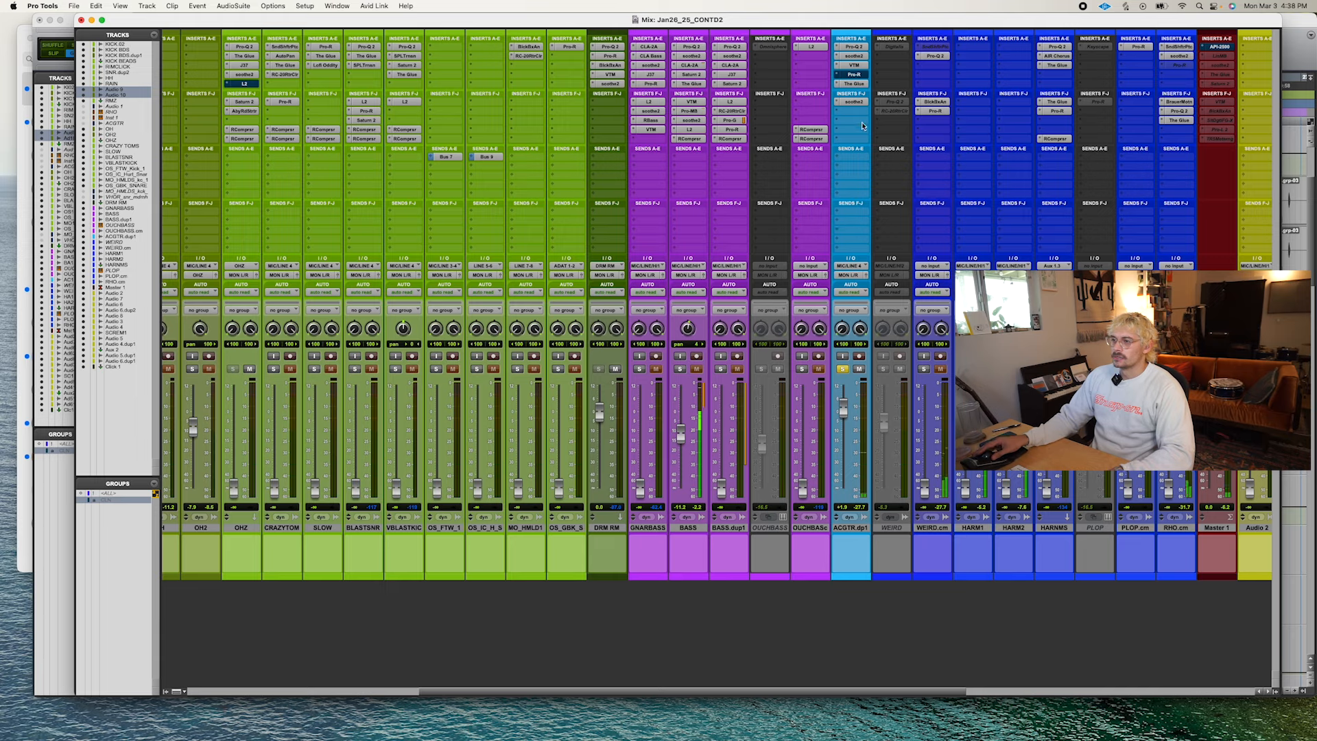
Review the soothe2, Virtual Tape Machines and The Glue settings on the ACGTR.dp1 track.
{"action": "left_click", "coordinate": [854, 55]}
{"action": "left_click", "coordinate": [856, 65]}
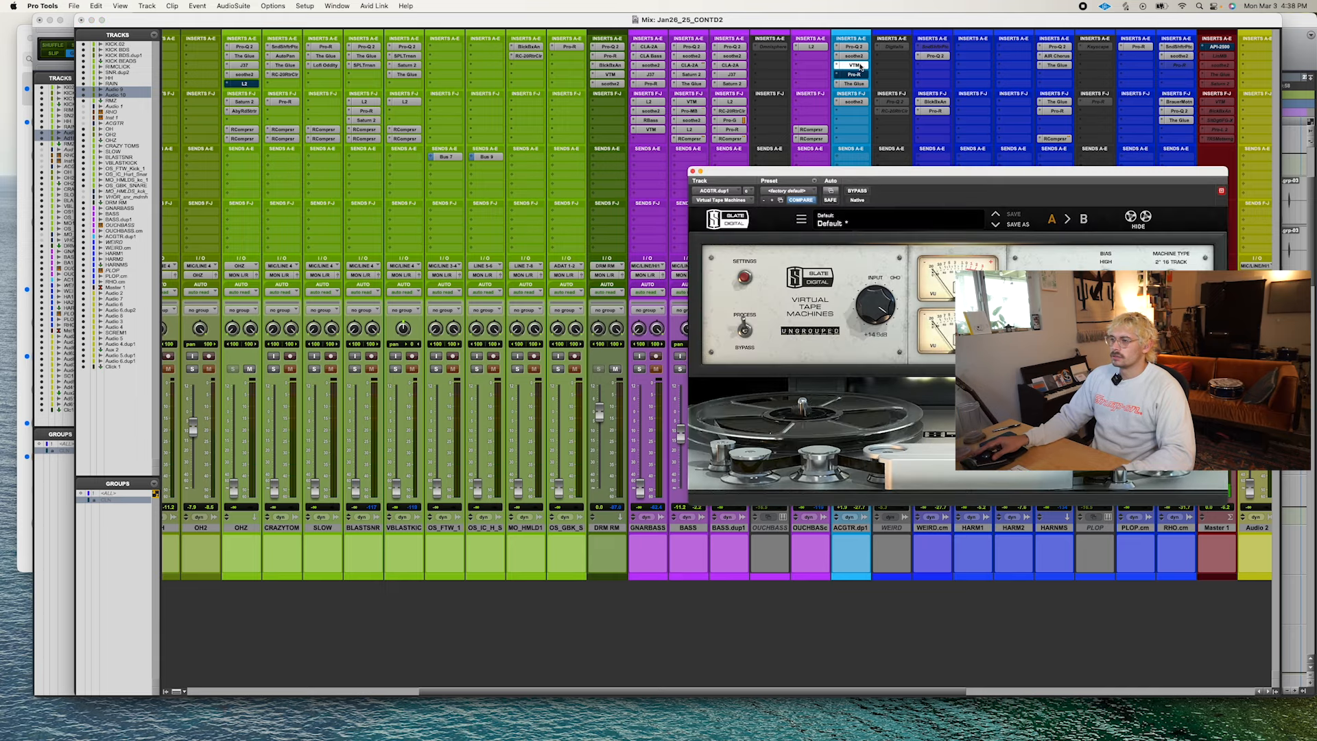
{"action": "left_click", "coordinate": [854, 84]}
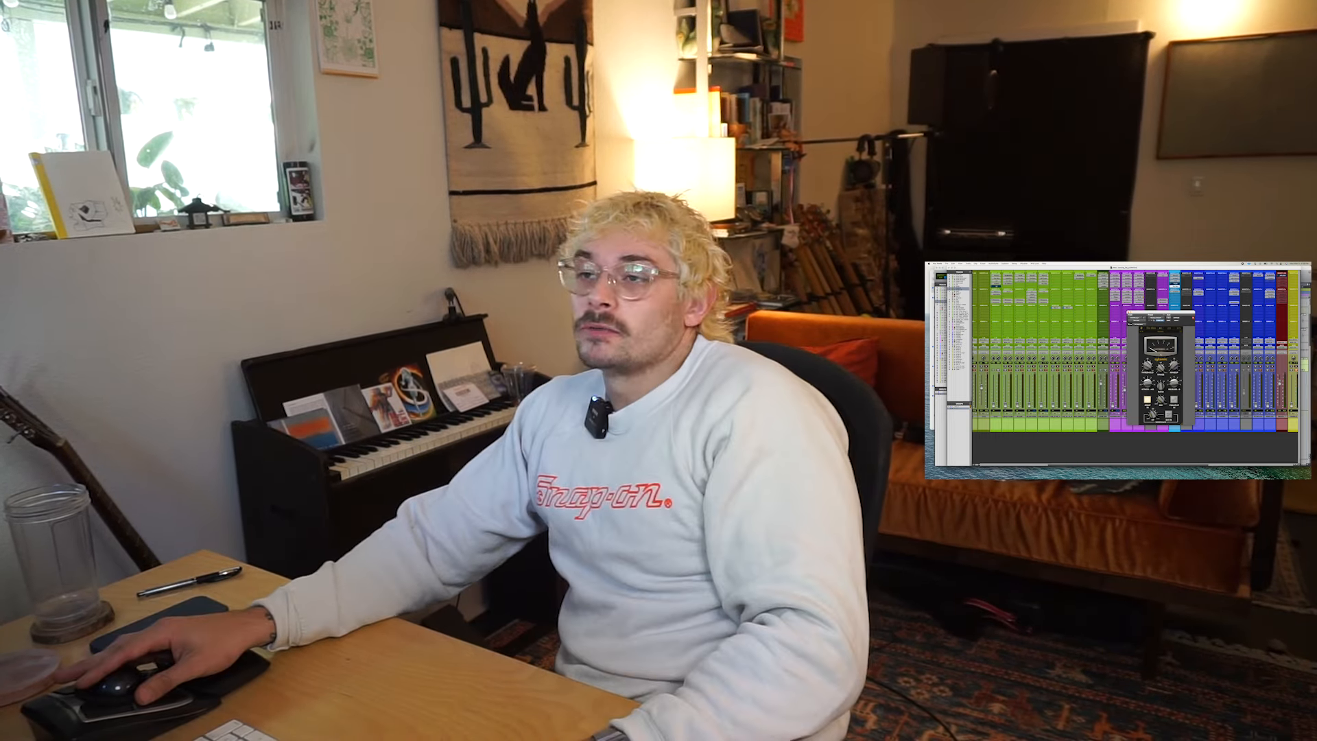
{"action": "left_click", "coordinate": [1129, 313]}
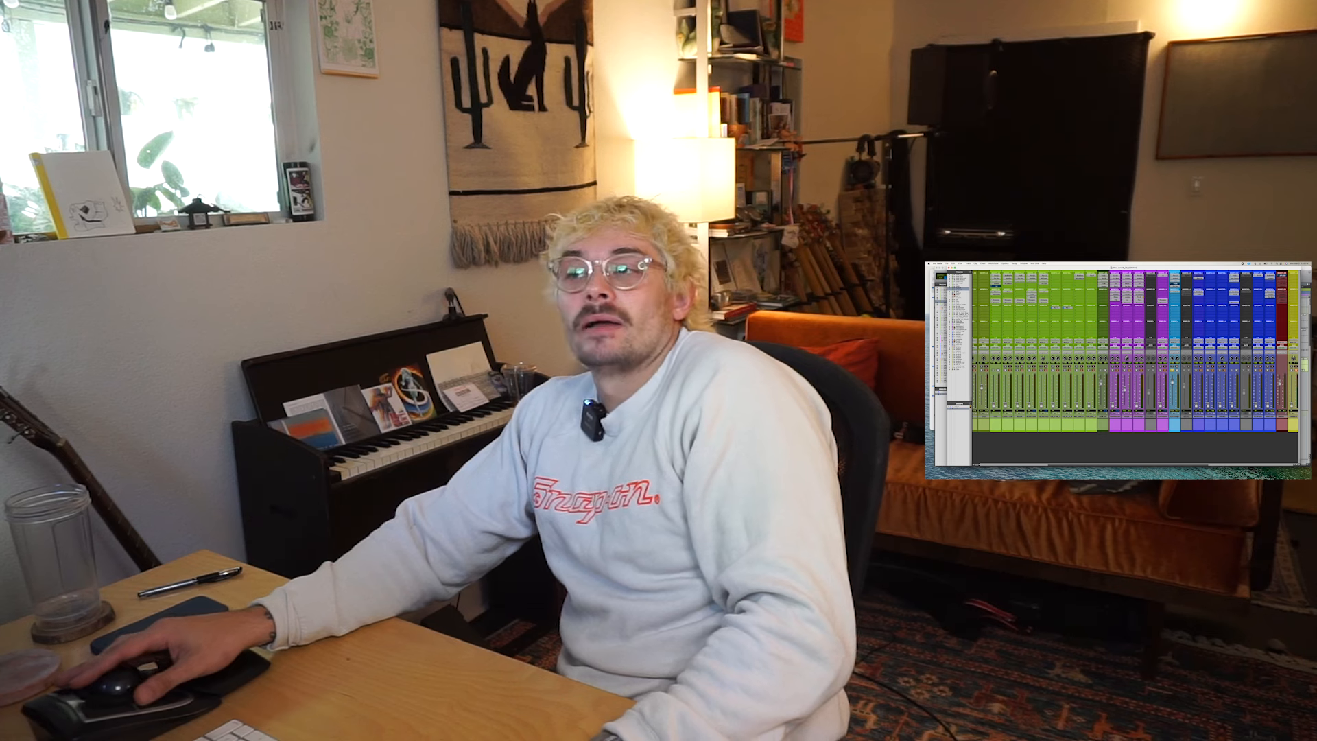
{"action": "left_click", "coordinate": [1175, 286]}
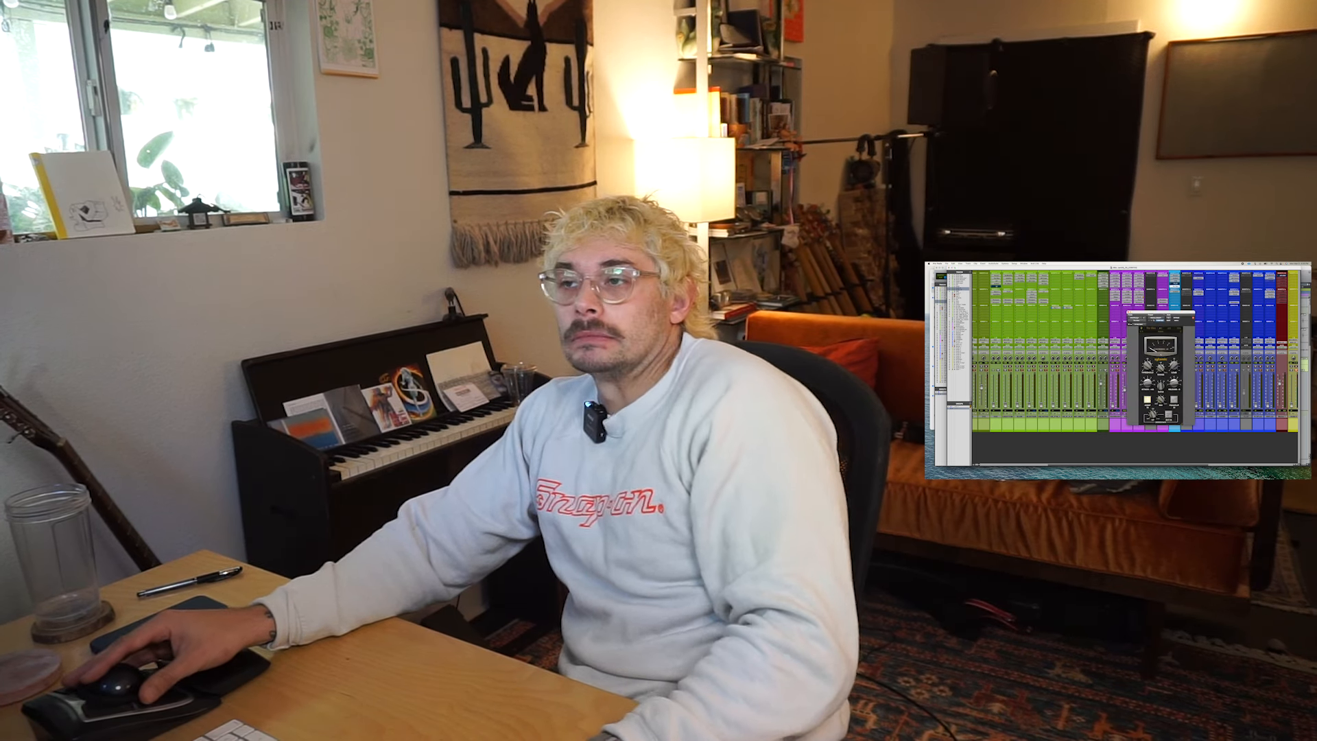
{"action": "left_click_drag", "start_coordinate": [1159, 314], "coordinate": [1128, 314]}
Set the depth of ACGTR.dp1's soothe2 with the "De-boom my acoustic" preset to about 5.8.
{"action": "left_click", "coordinate": [1174, 290]}
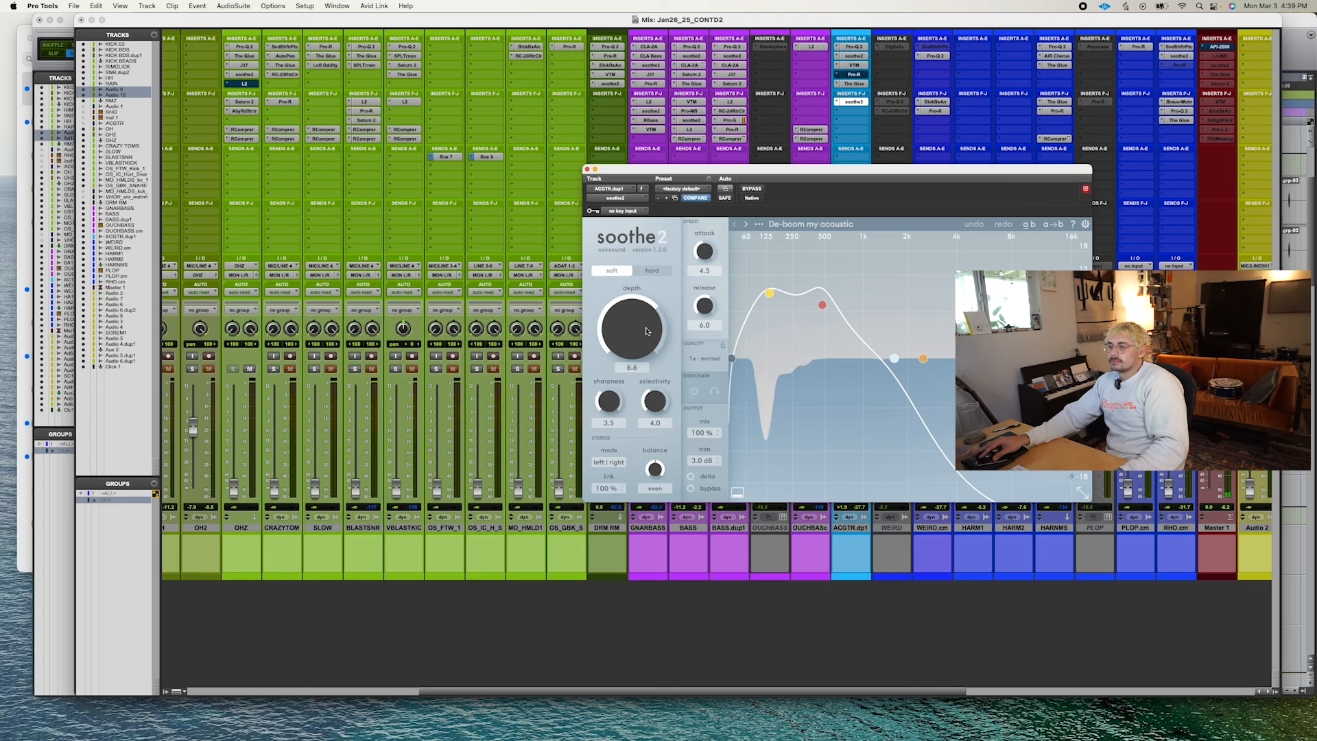
{"action": "left_click_drag", "start_coordinate": [646, 331], "coordinate": [645, 338]}
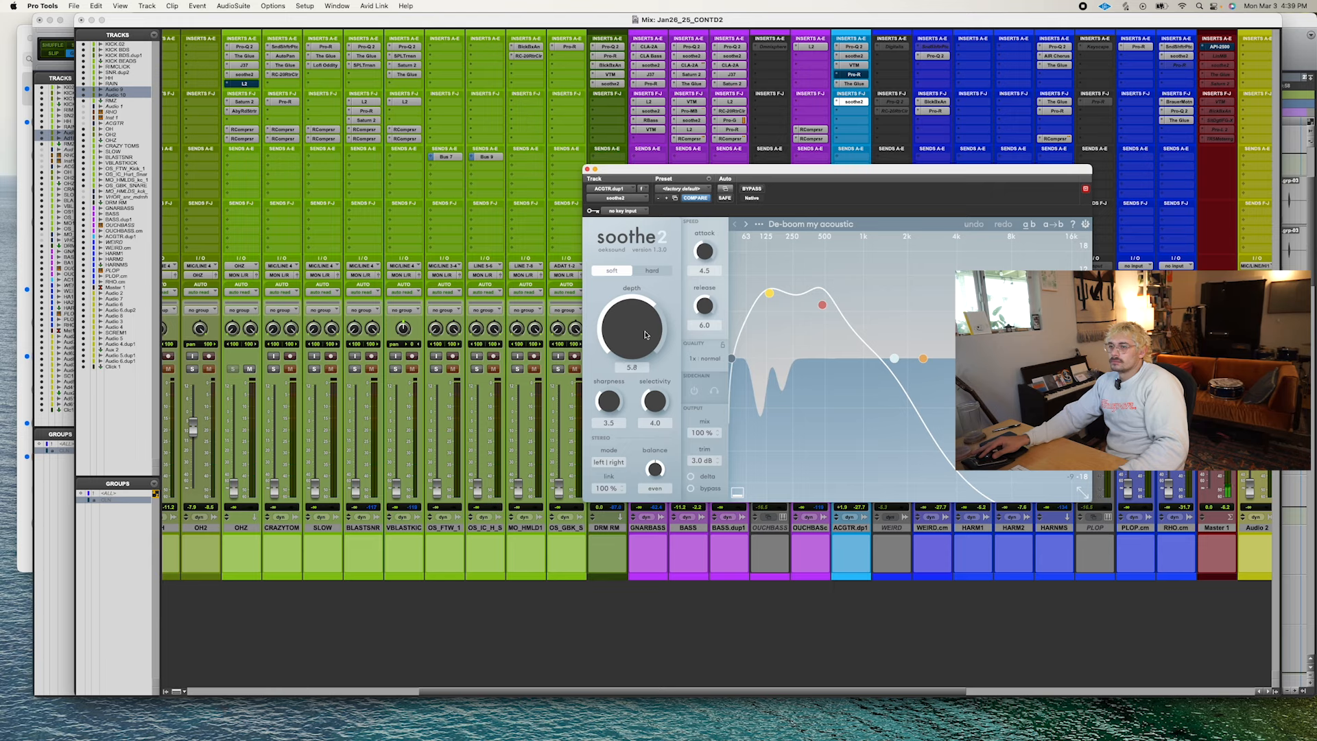
{"action": "left_click", "coordinate": [587, 171]}
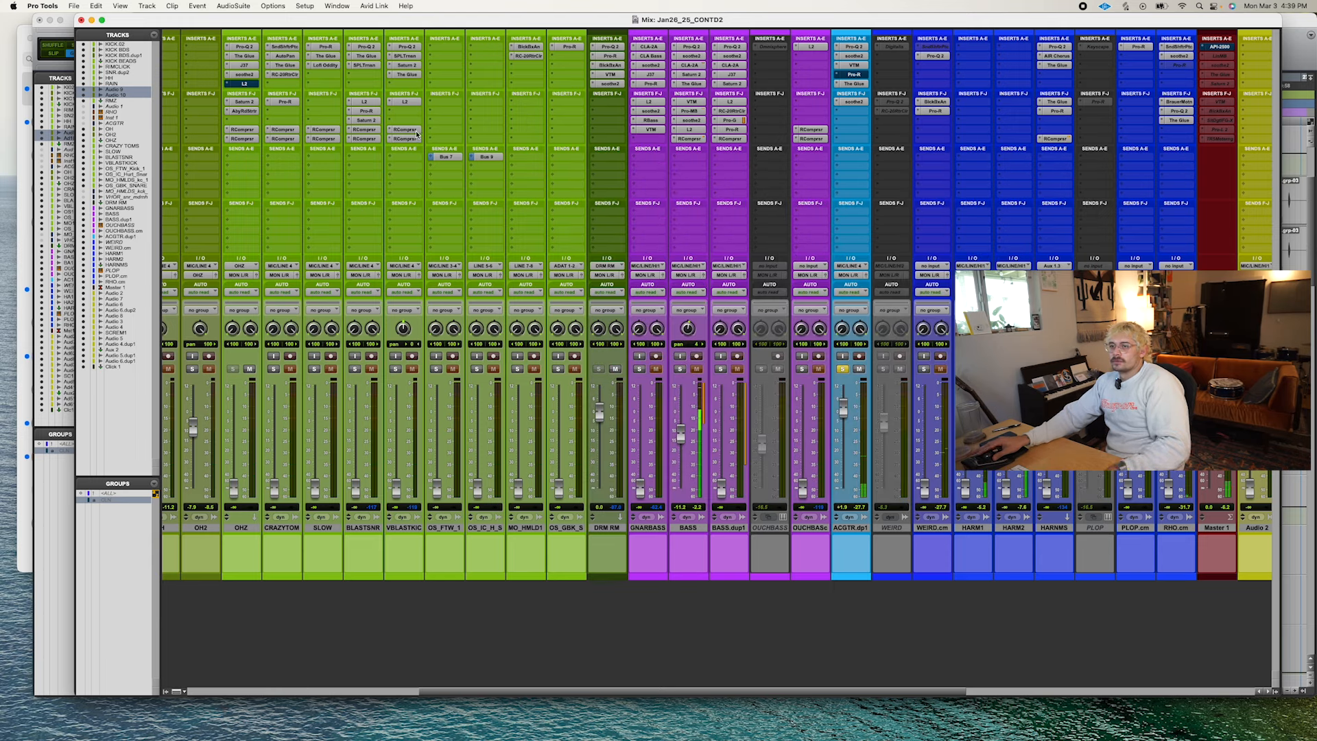
Copy the RCompressor from VBLASTKICK to ACGTR.dp1 and insert FabFilter Pro-C 2 after the de-boom soothe2.
{"action": "left_click_drag", "start_coordinate": [414, 136], "coordinate": [852, 129]}
{"action": "left_click", "coordinate": [854, 111]}
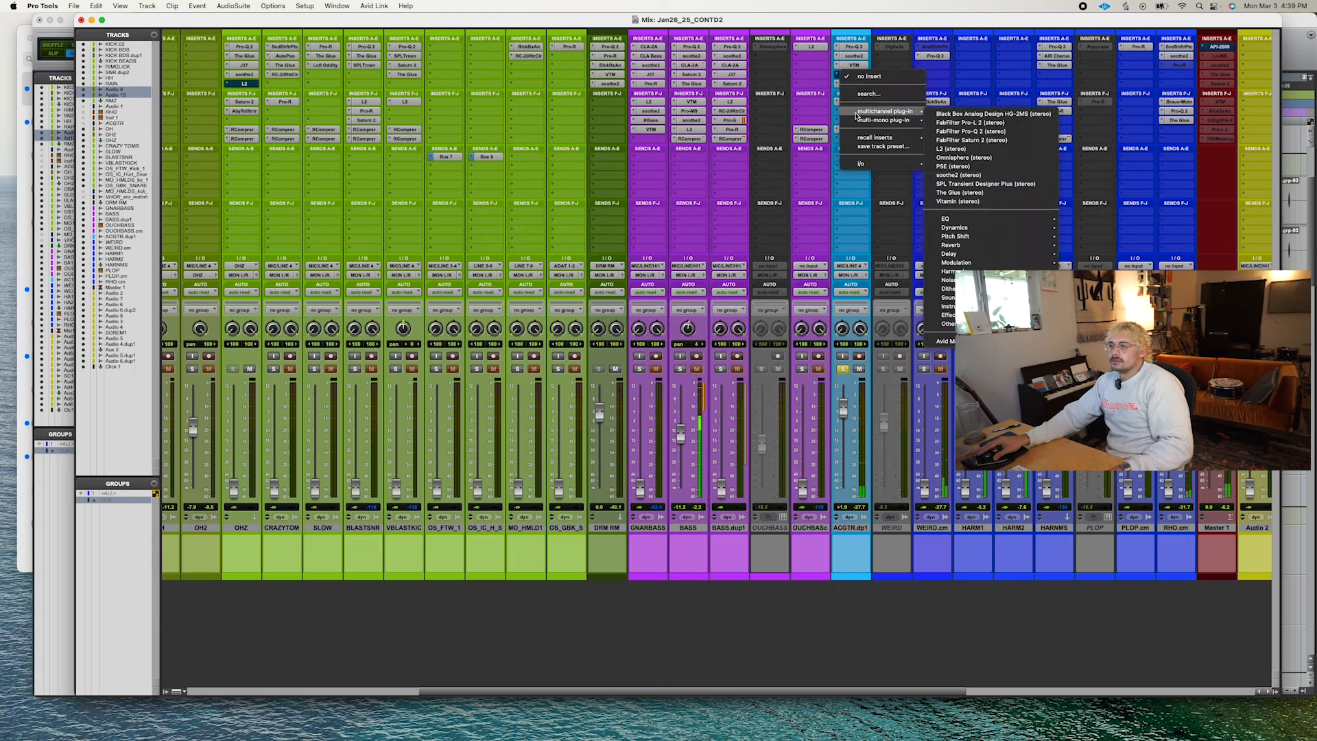
{"action": "left_click", "coordinate": [974, 179]}
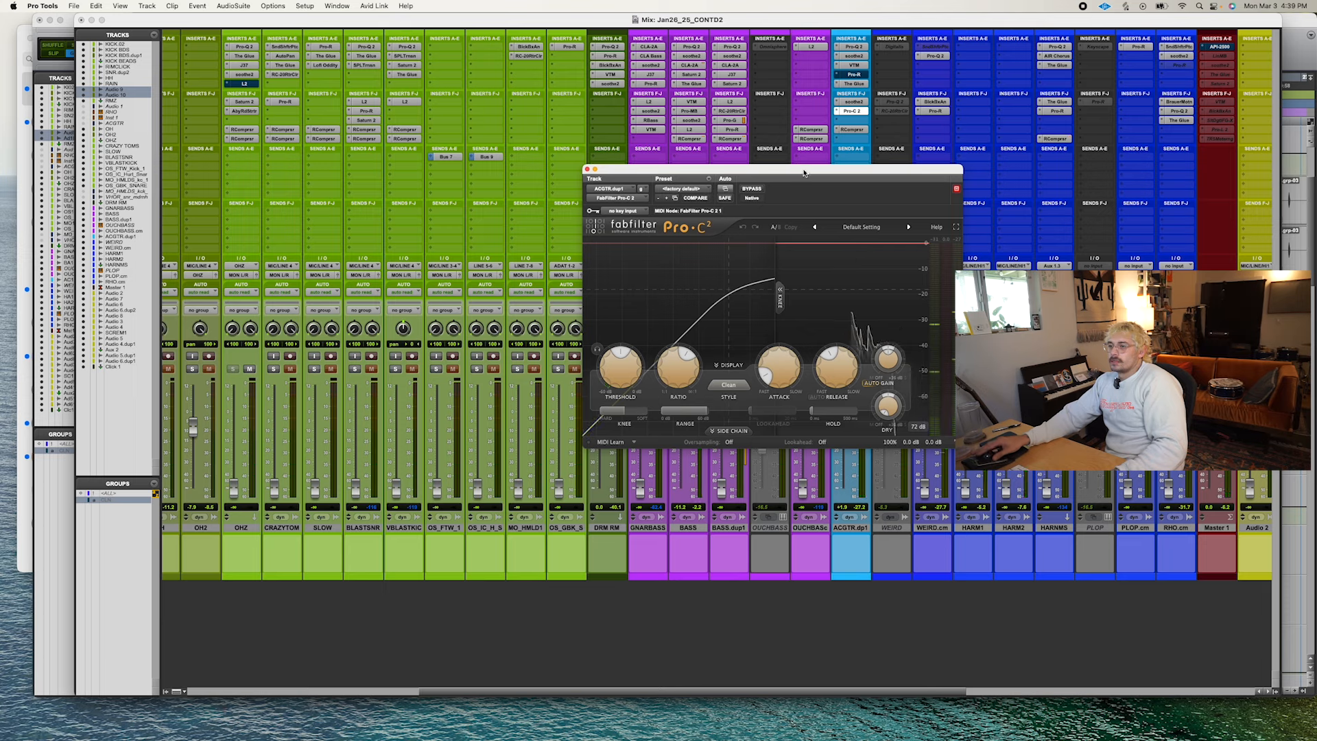
Set Pro-C 2 on ACGTR.dp1 to a threshold of about -43 dB with a fast release, comparing it with bypass.
{"action": "left_click_drag", "start_coordinate": [821, 199], "coordinate": [585, 217]}
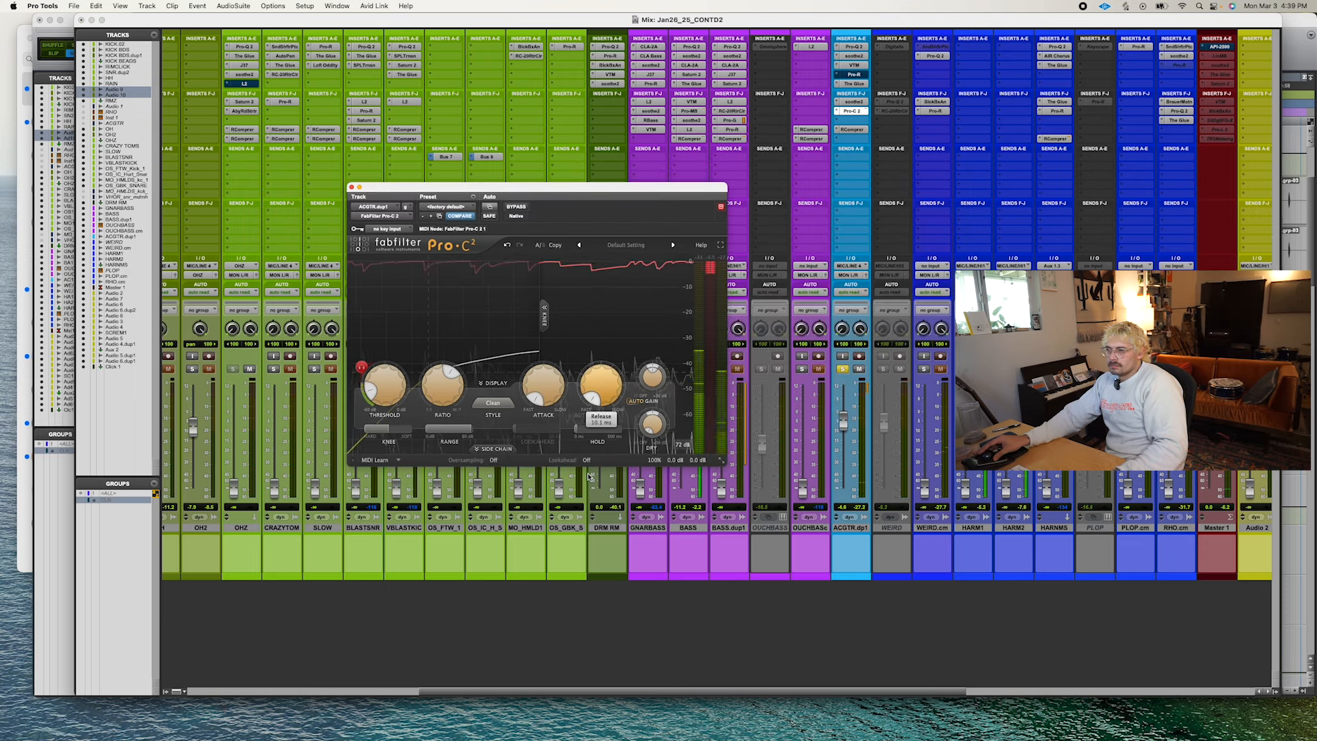
{"action": "left_click_drag", "start_coordinate": [594, 389], "coordinate": [589, 476]}
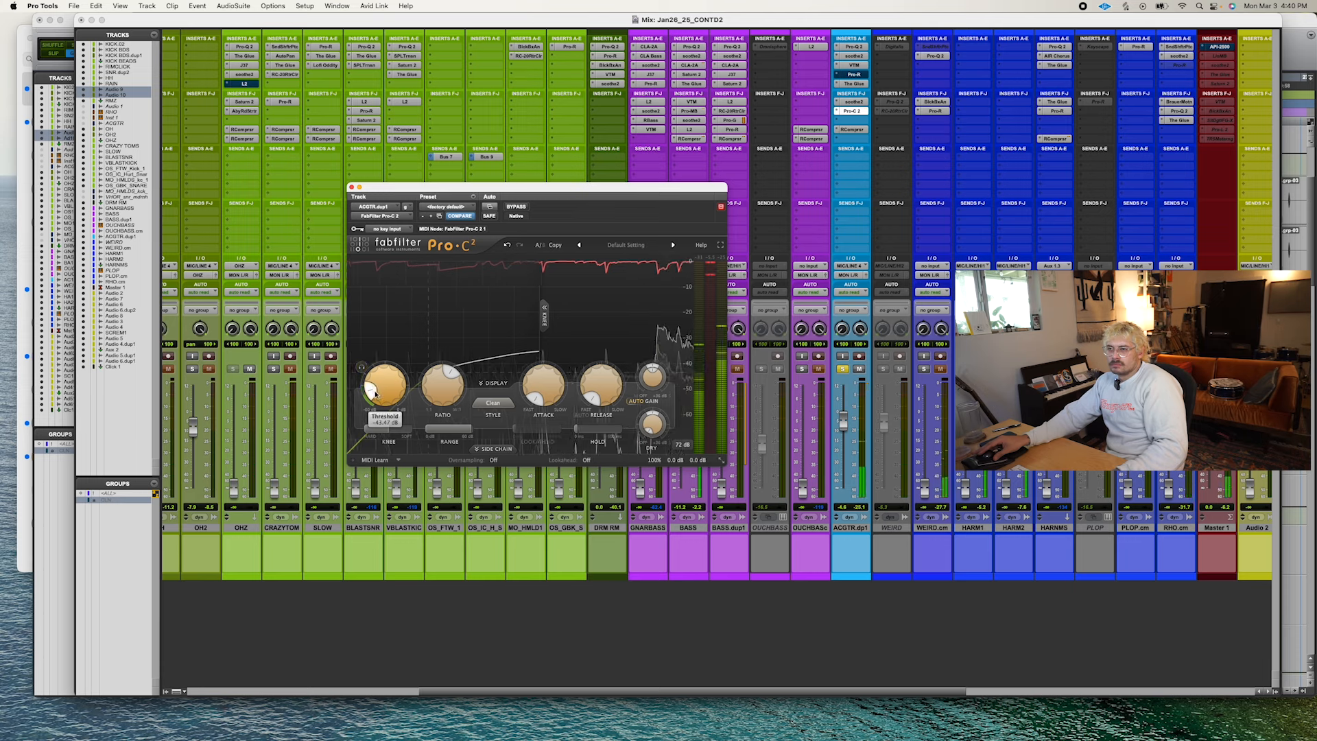
{"action": "left_click", "coordinate": [524, 207]}
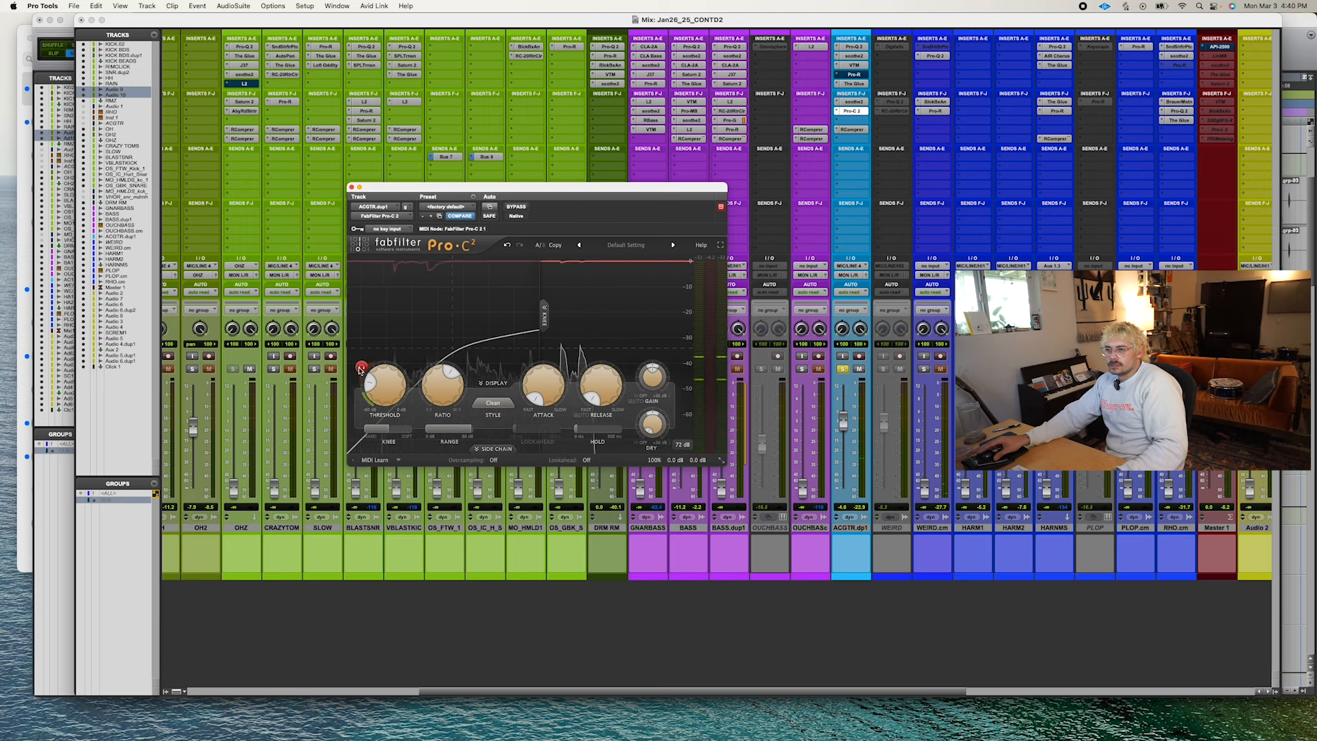
Insert FabFilter Pro-R after Pro-C 2 on ACGTR.dp1, adjust its reverb mix, and unsolo the track.
{"action": "left_click", "coordinate": [852, 131]}
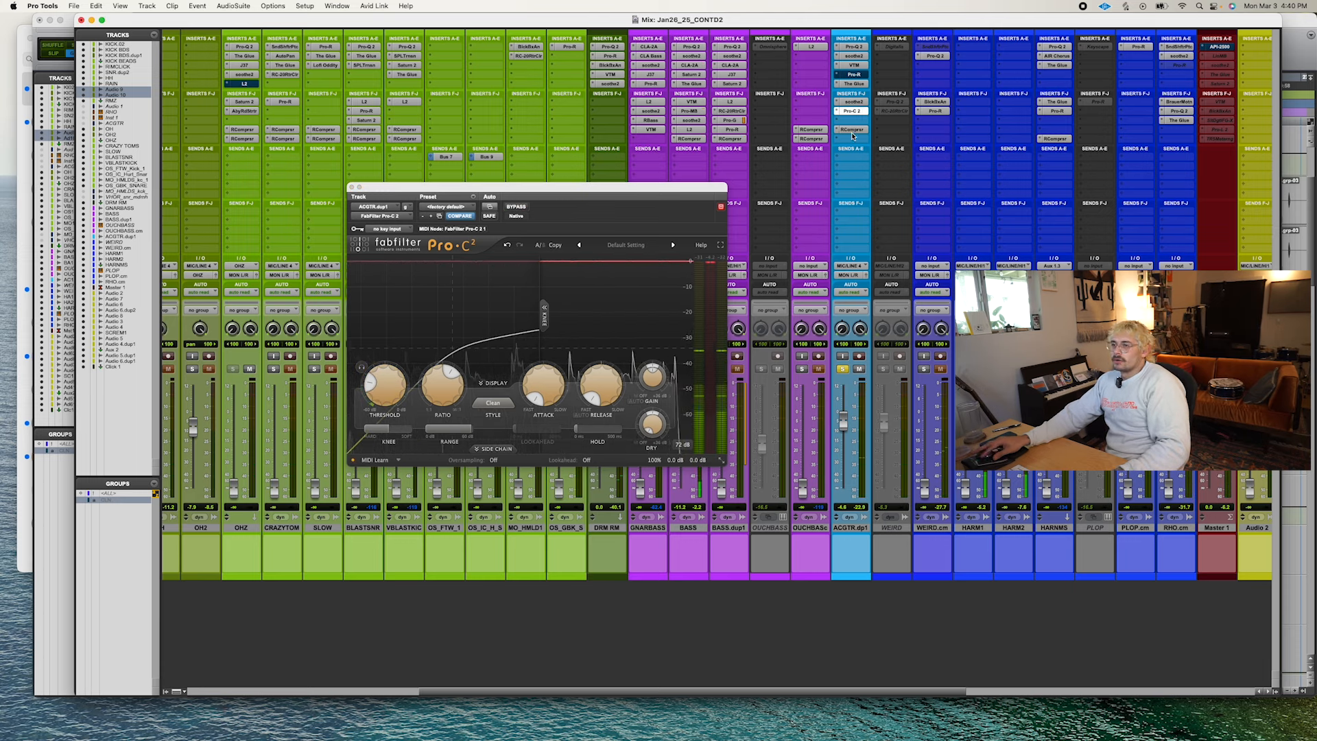
{"action": "left_click", "coordinate": [854, 136]}
{"action": "mouse_move", "coordinate": [885, 120]}
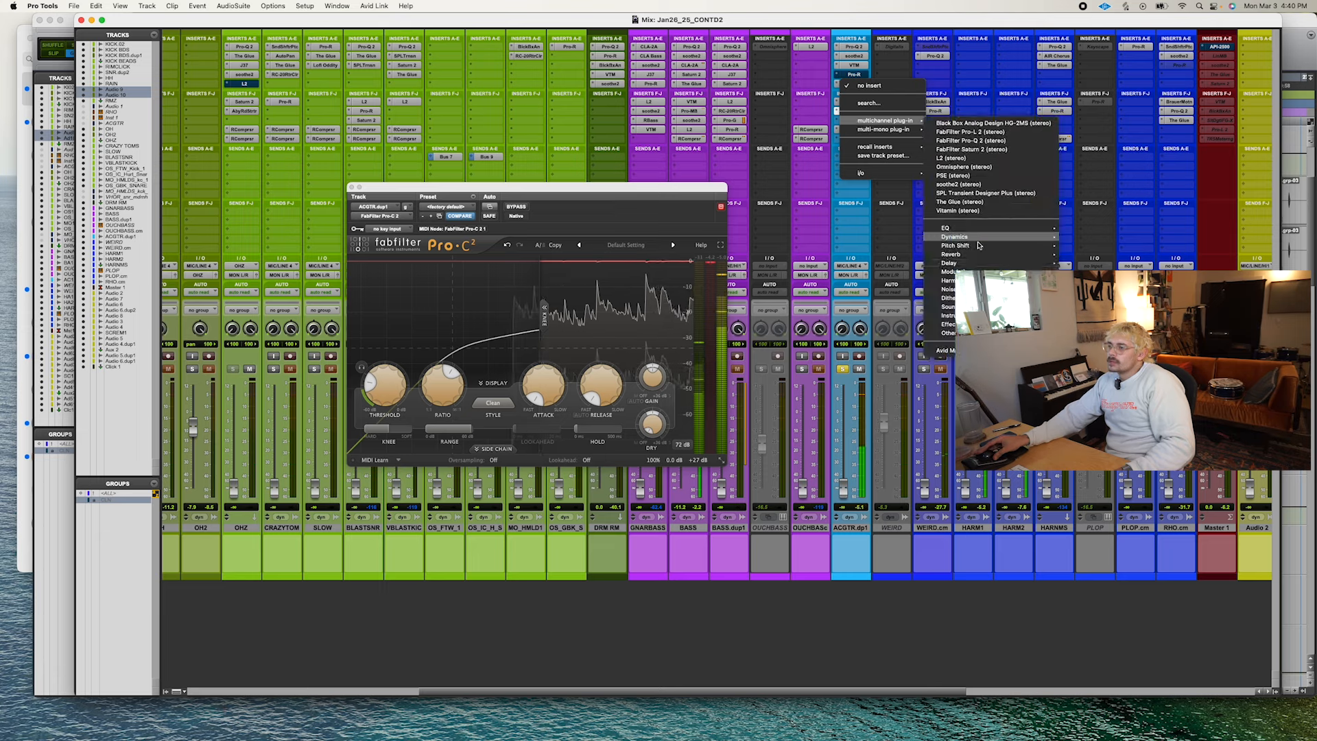
{"action": "mouse_move", "coordinate": [981, 254]}
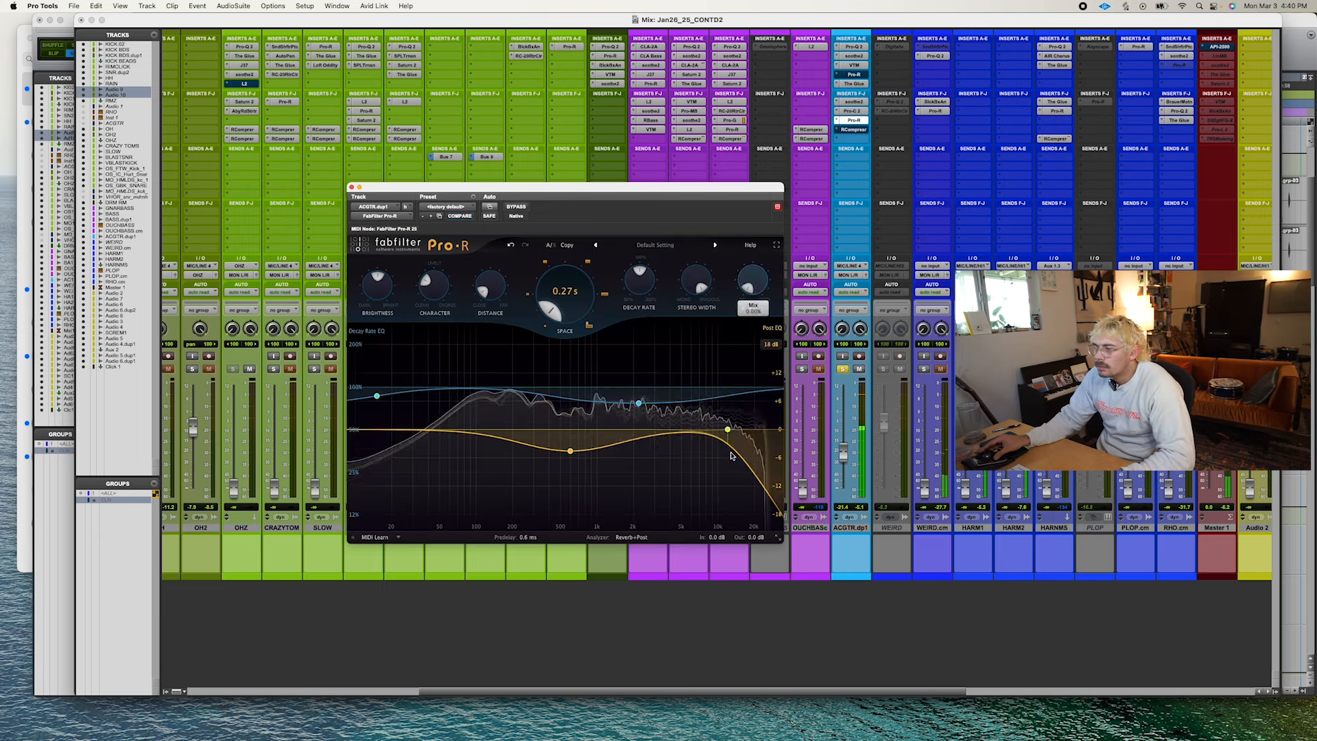
{"action": "mouse_move", "coordinate": [565, 295]}
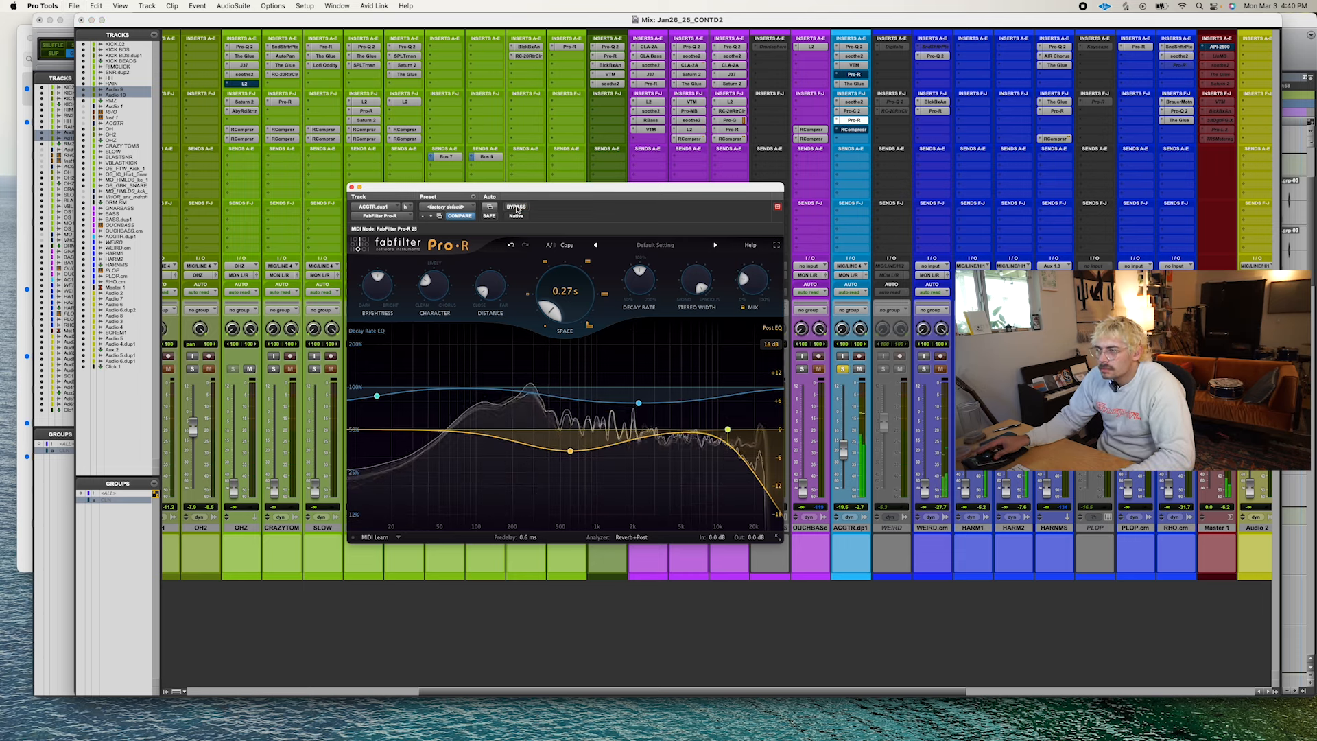
{"action": "mouse_move", "coordinate": [744, 283]}
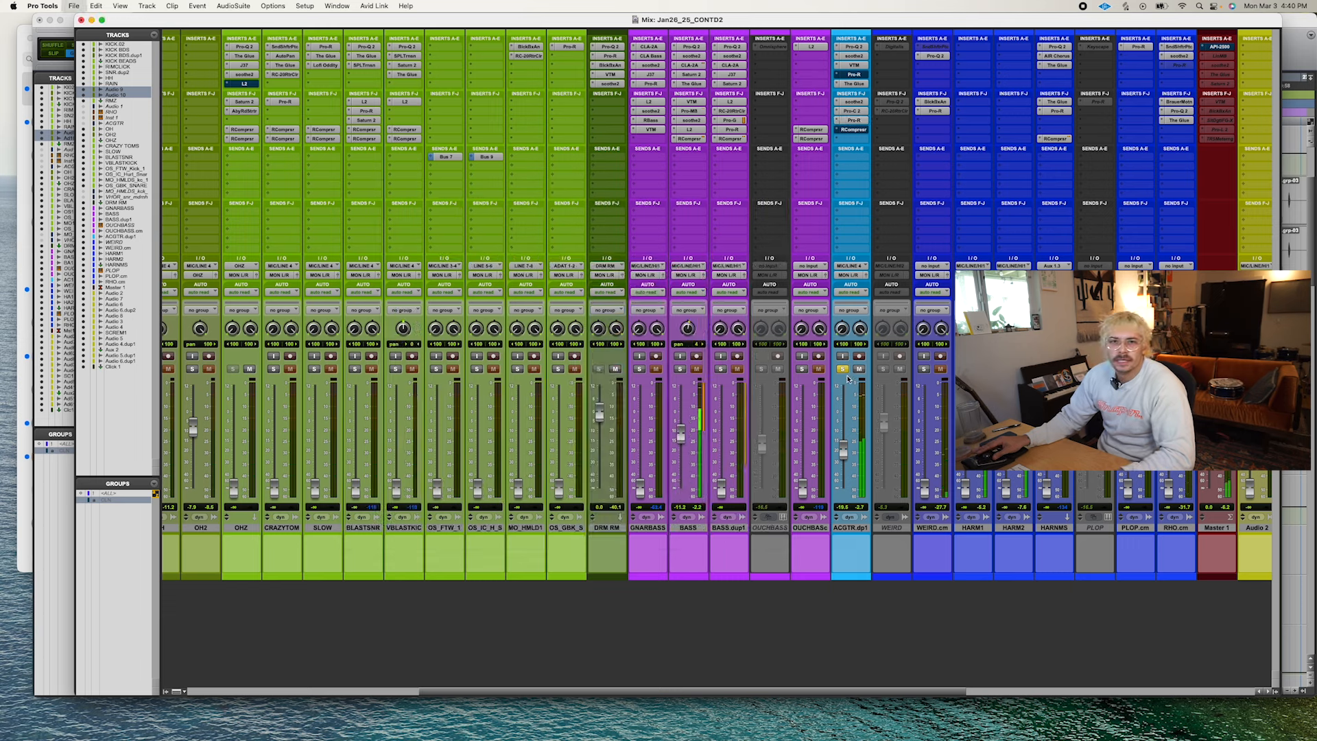
{"action": "left_click", "coordinate": [845, 370]}
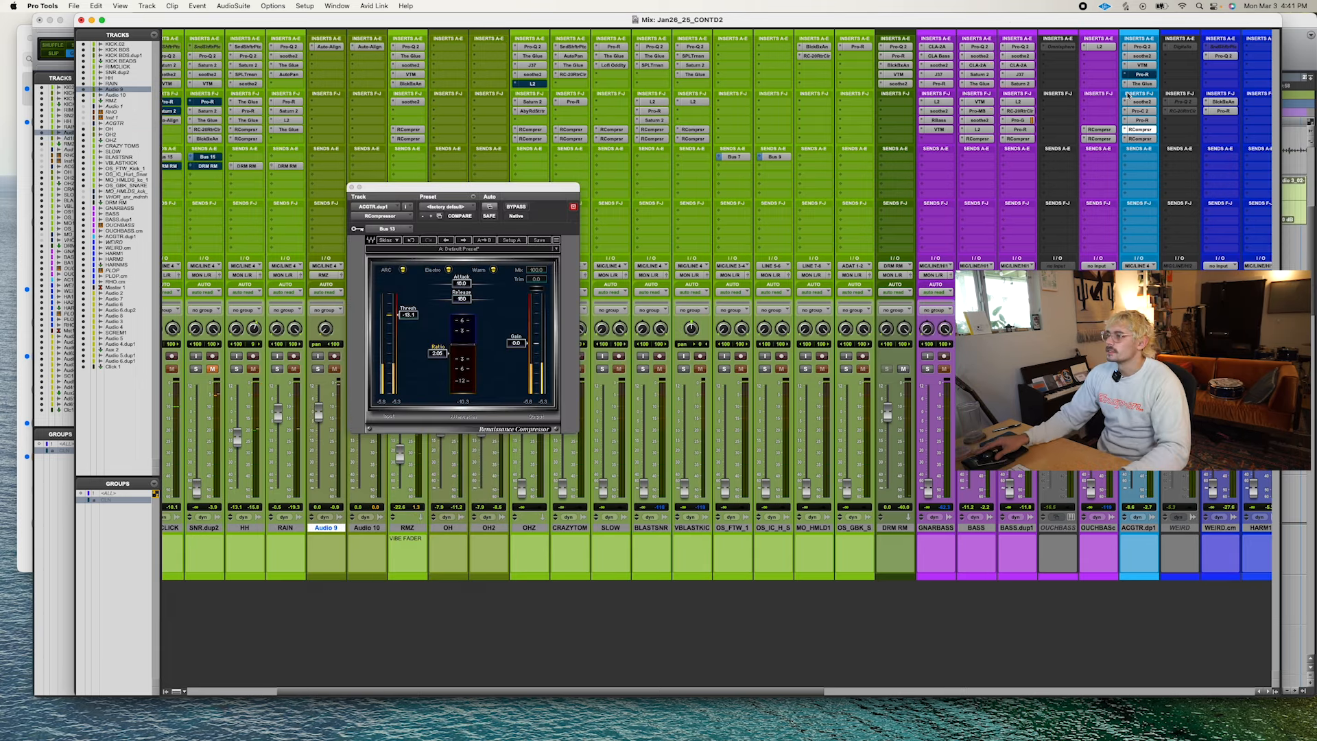
Replace the disabled Pro-R on ACGTR.dp1 with soothe2 and load the "Remove guitar squeaks" acoustic guitar preset.
{"action": "left_click", "coordinate": [1127, 74]}
{"action": "mouse_move", "coordinate": [1166, 76]}
{"action": "mouse_move", "coordinate": [1228, 104]}
{"action": "scroll", "coordinate": [1096, 689], "scroll_direction": "down", "scroll_amount": 1}
{"action": "left_click", "coordinate": [1075, 725]}
{"action": "left_click", "coordinate": [575, 242]}
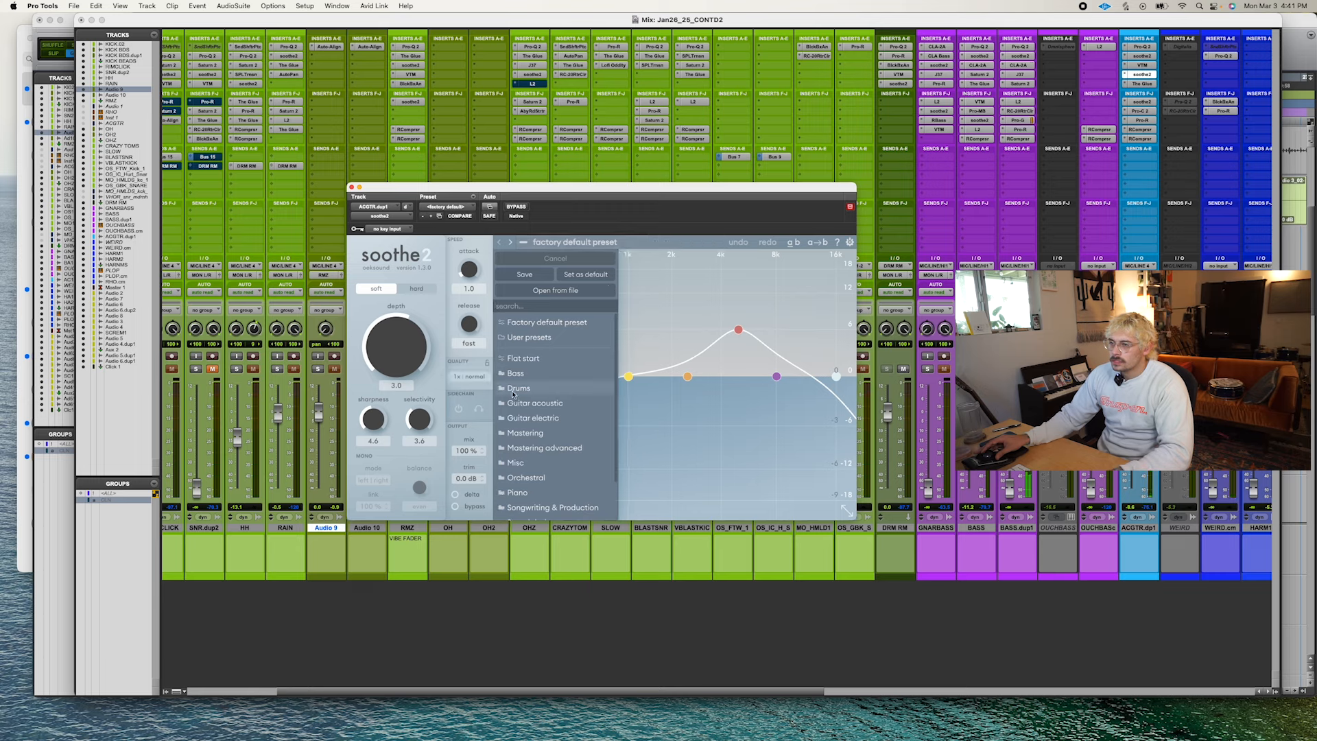
{"action": "mouse_move", "coordinate": [542, 404]}
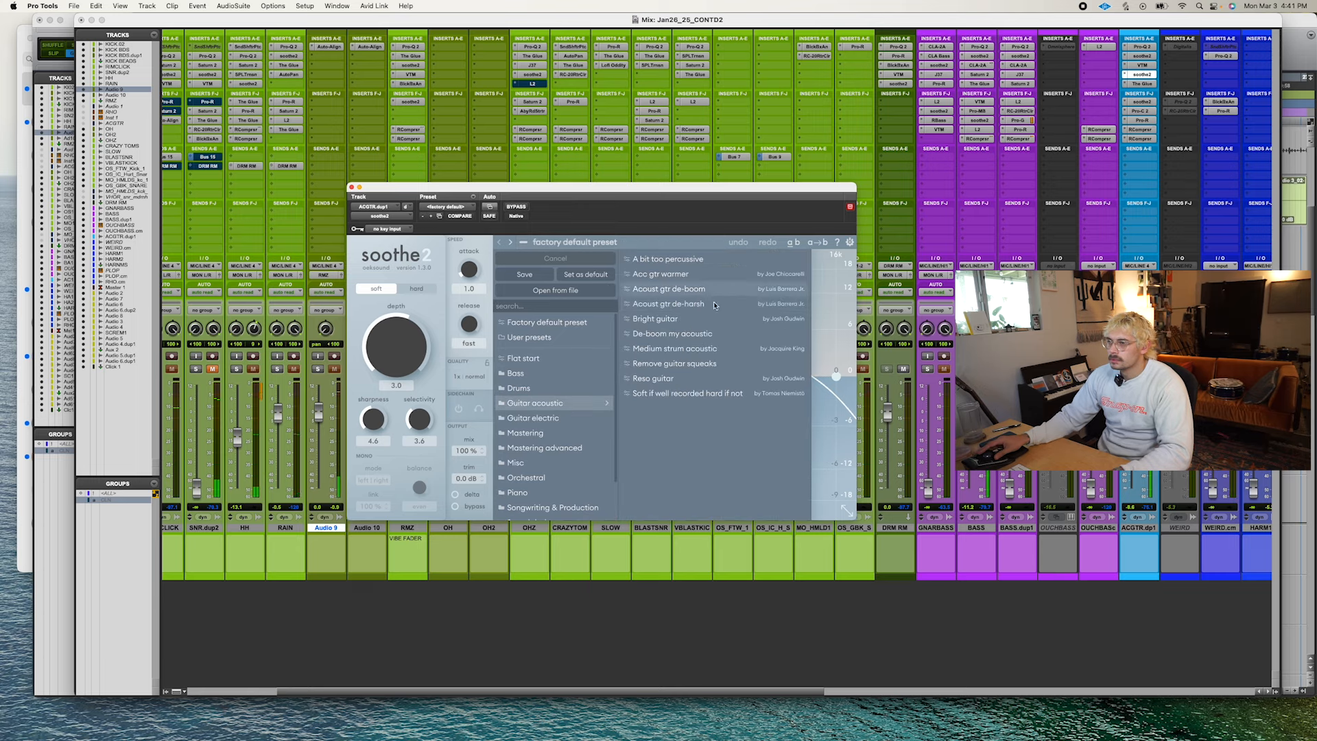
{"action": "left_click", "coordinate": [716, 365]}
Set the squeak-removing soothe2's depth to about 8.9 and compare the result with the plug-in bypassed.
{"action": "left_click_drag", "start_coordinate": [398, 354], "coordinate": [393, 337]}
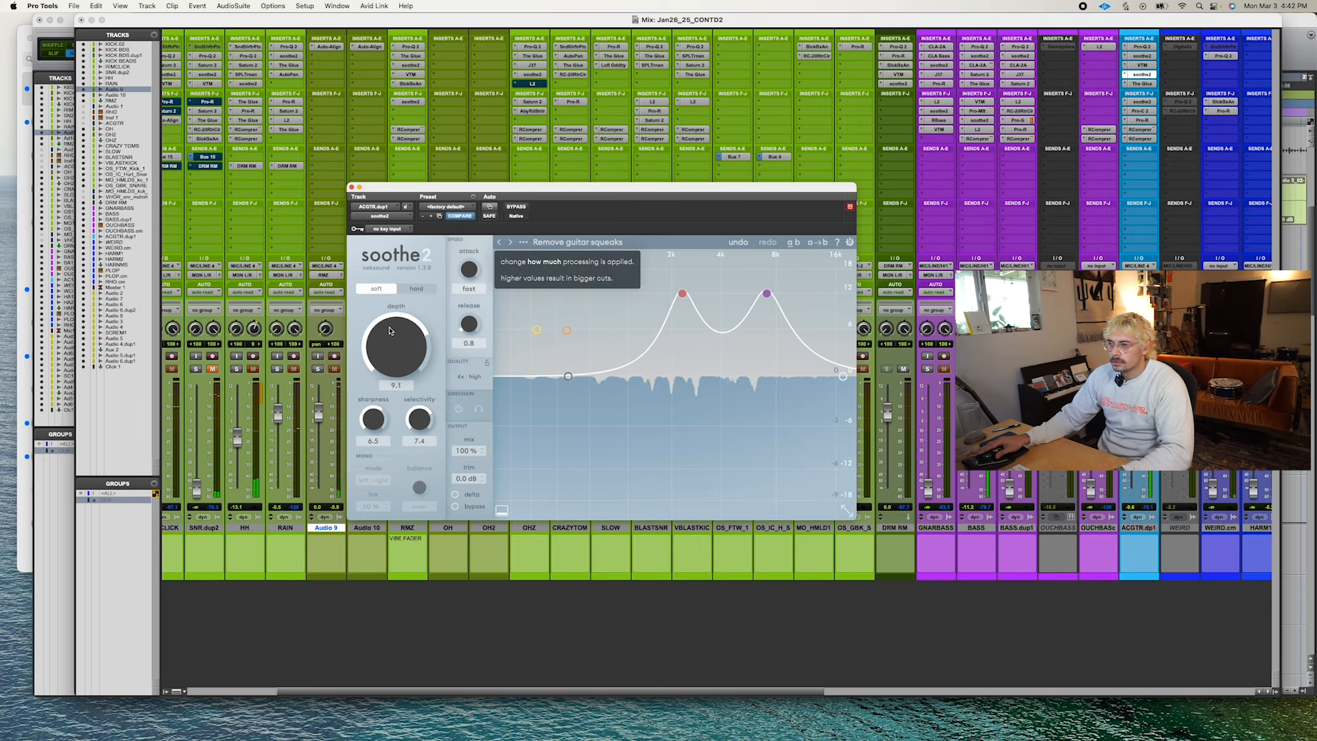
{"action": "left_click", "coordinate": [517, 207]}
{"action": "left_click", "coordinate": [517, 207]}
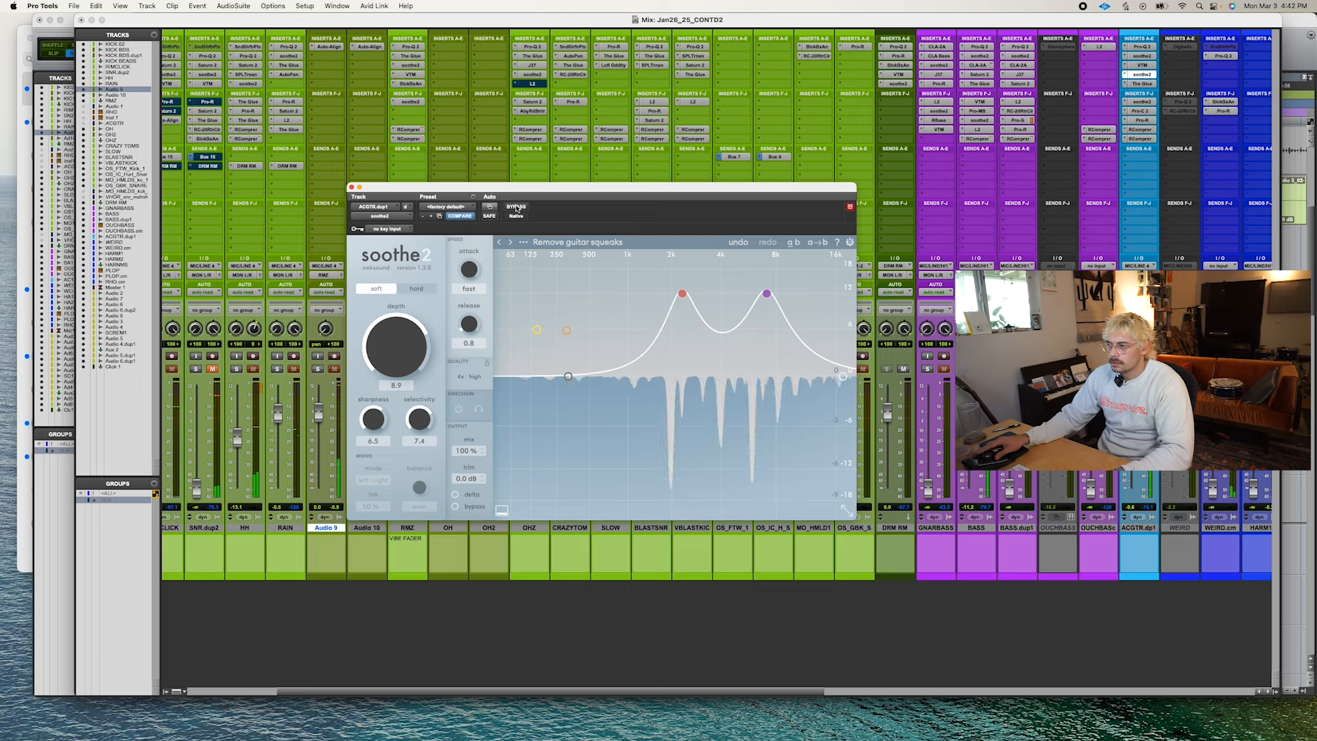
{"action": "left_click", "coordinate": [351, 188]}
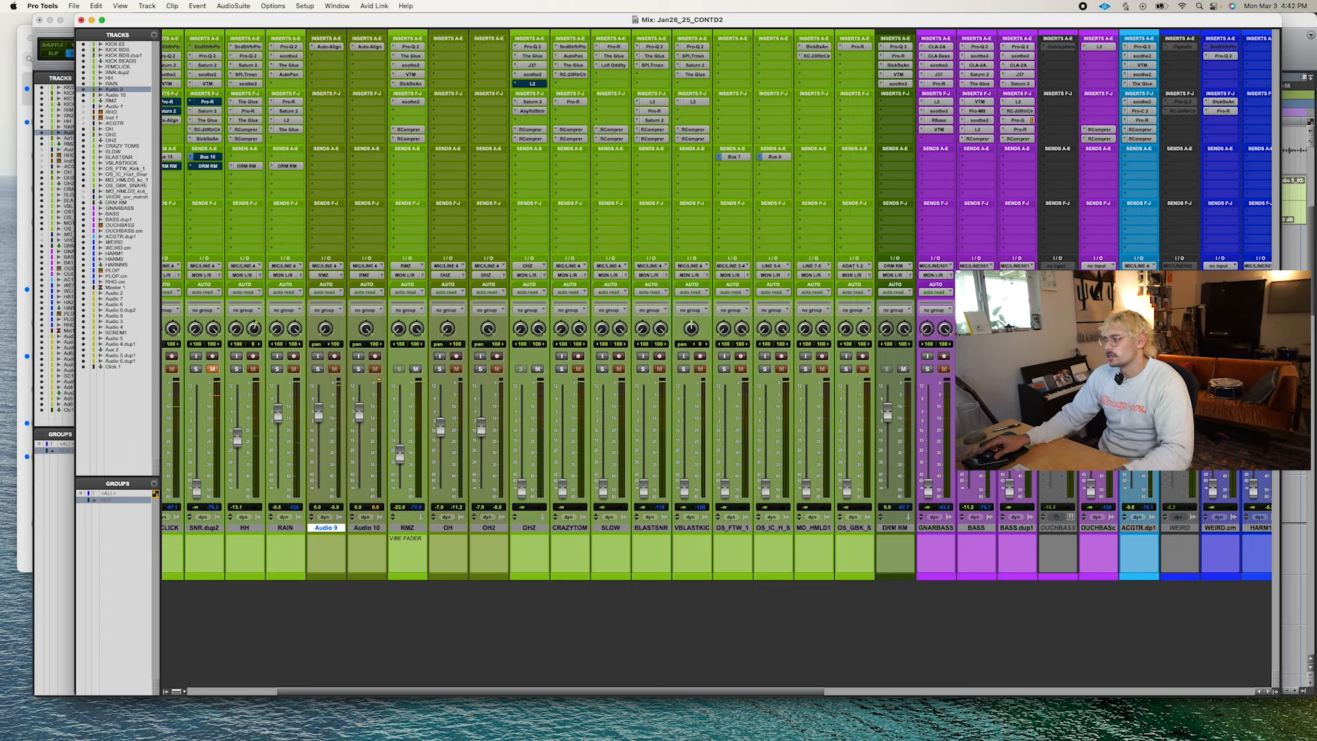
Set the ACGTR.dp1 fader to about -8 dB and save the session.
{"action": "scroll", "coordinate": [968, 478], "scroll_direction": "right", "scroll_amount": 5}
{"action": "left_click", "coordinate": [932, 369]}
{"action": "left_click_drag", "start_coordinate": [935, 435], "coordinate": [936, 427]}
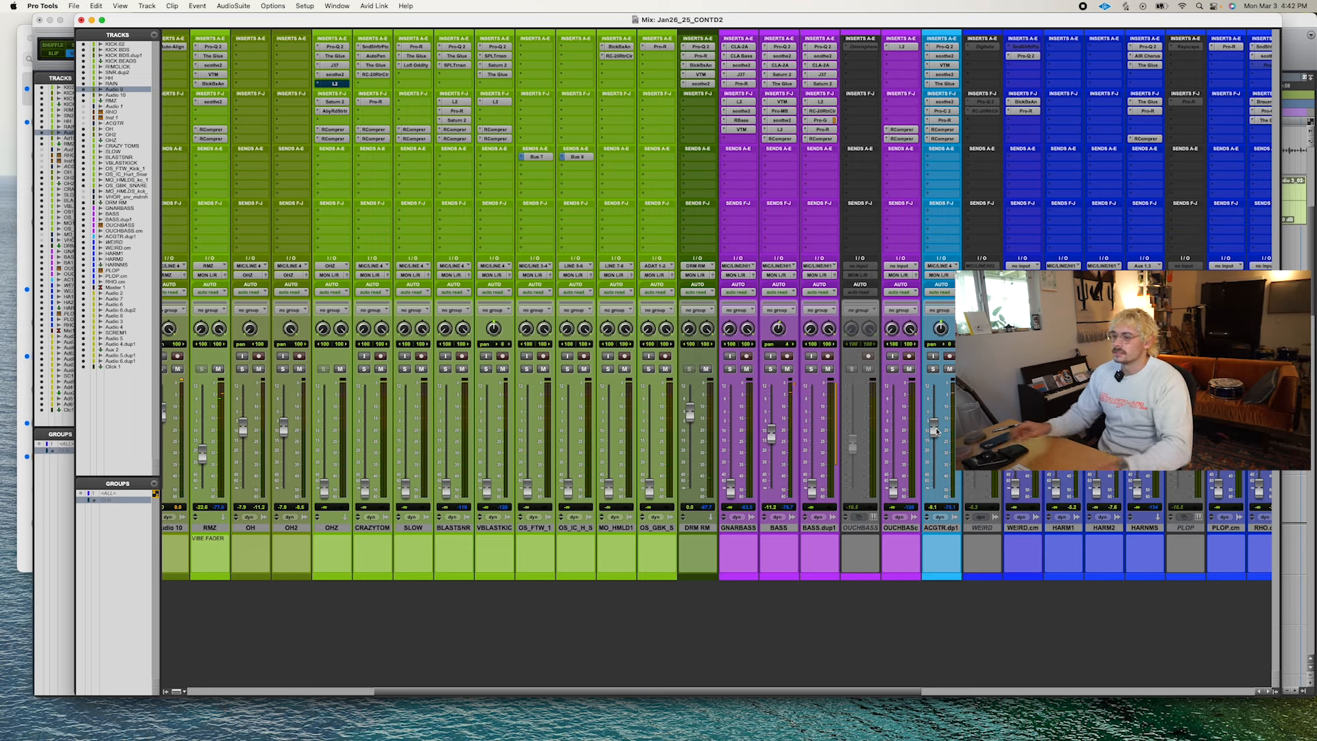
{"action": "key", "text": "super+s"}
{"action": "key", "text": "space"}
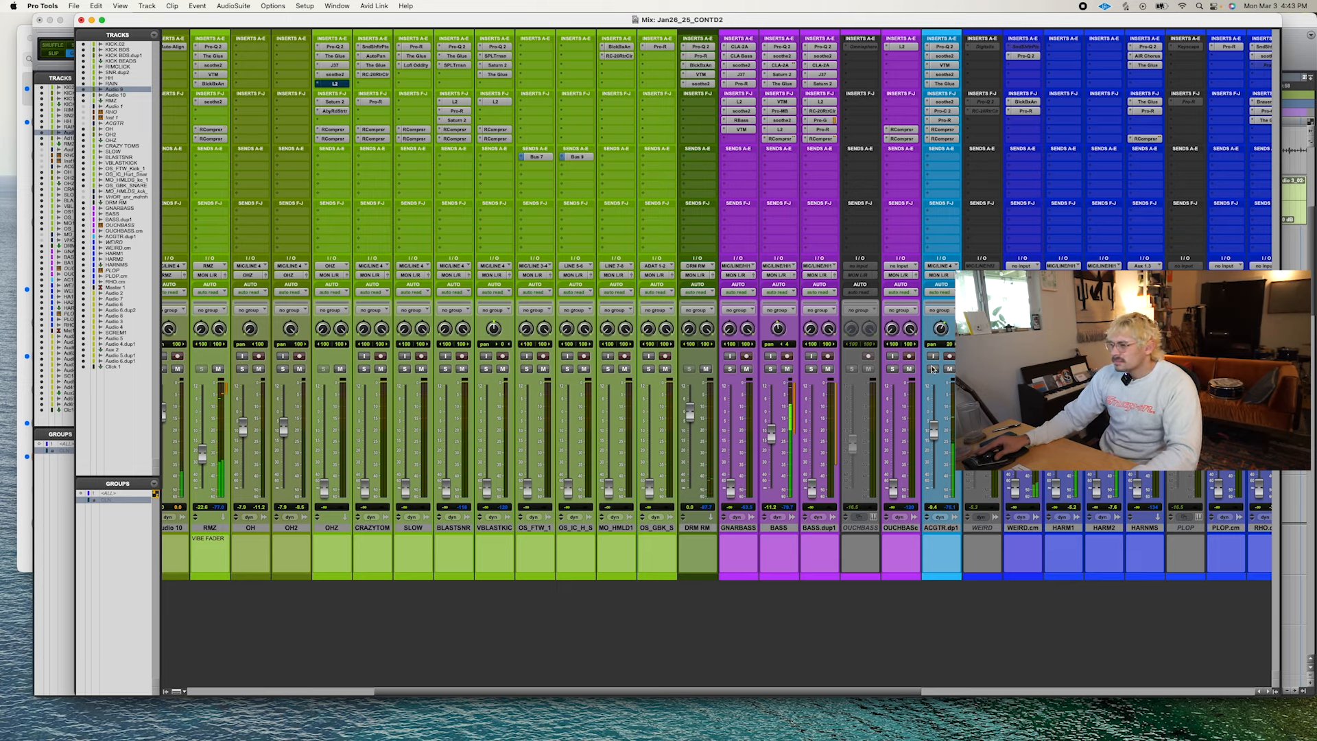
Cut about 6 dB around 1 kHz in FabFilter Pro-Q 2 on the WEIRD.cm track.
{"action": "scroll", "coordinate": [1024, 602], "scroll_direction": "right", "scroll_amount": 5}
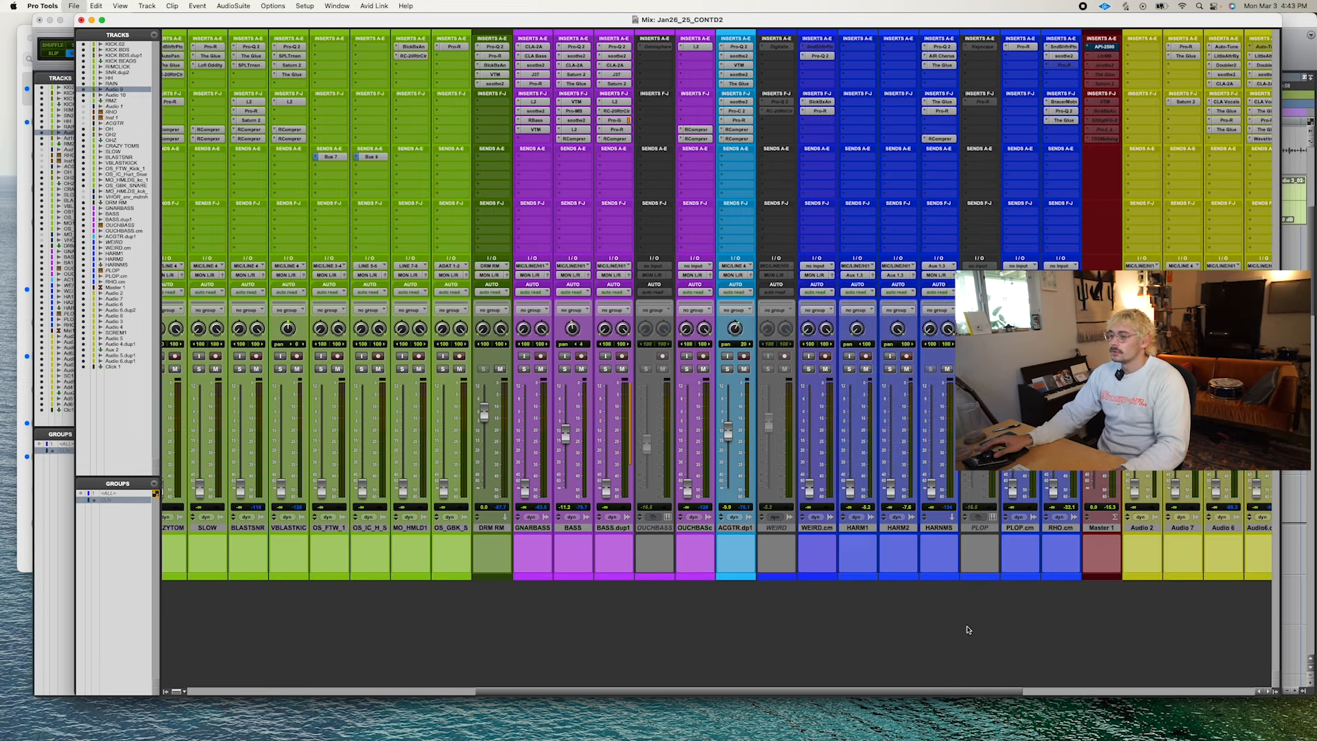
{"action": "scroll", "coordinate": [964, 637], "scroll_direction": "right", "scroll_amount": 1}
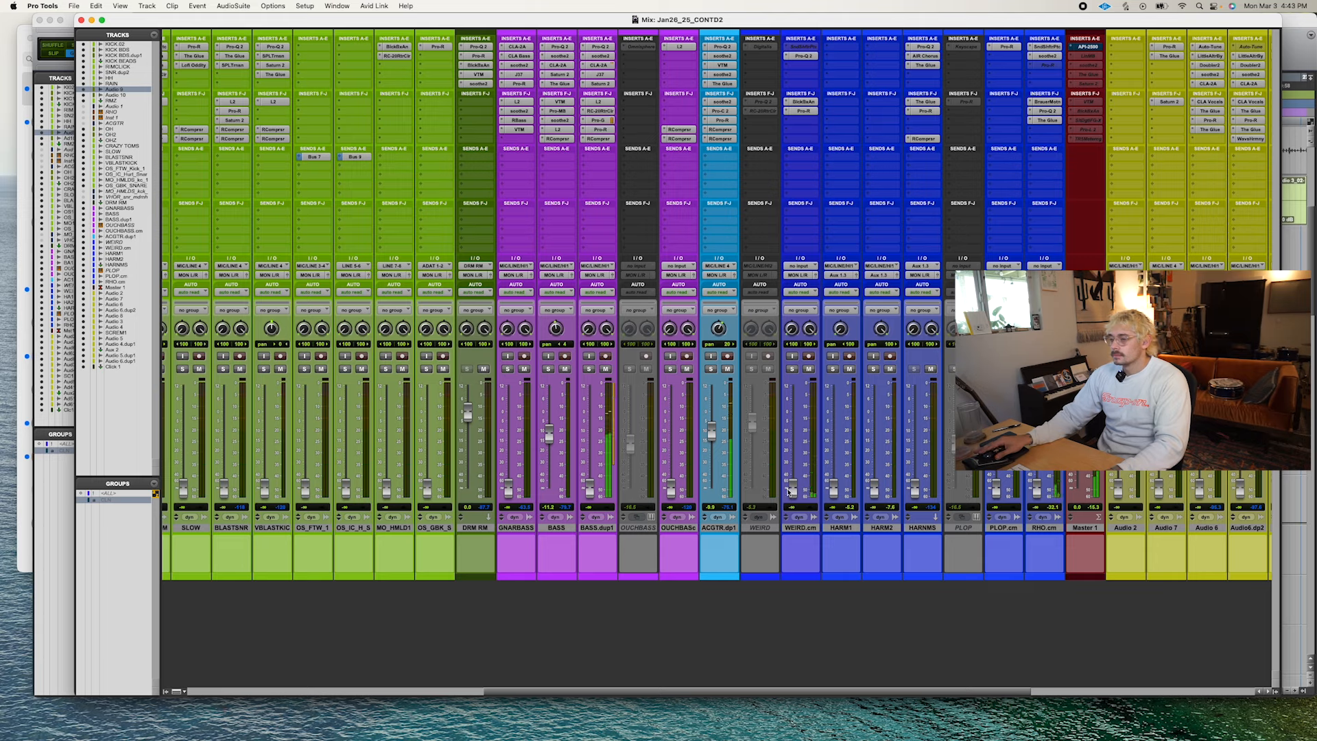
{"action": "left_click", "coordinate": [804, 56]}
{"action": "left_click_drag", "start_coordinate": [758, 289], "coordinate": [636, 403]}
Insert soothe2 on WEIRD.cm with depth 14.6 and a 766 Hz band, followed by Virtual Tape Machines.
{"action": "left_click", "coordinate": [804, 65]}
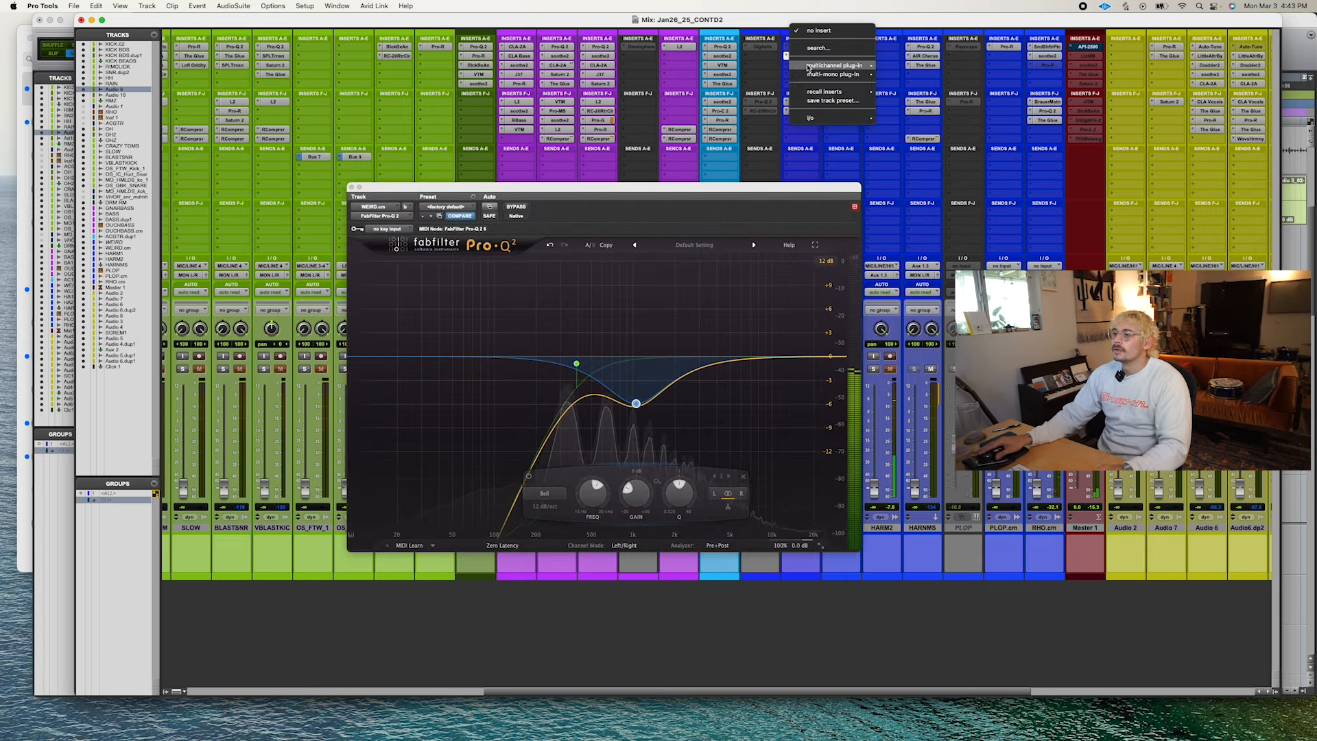
{"action": "mouse_move", "coordinate": [823, 65]}
{"action": "left_click", "coordinate": [906, 130]}
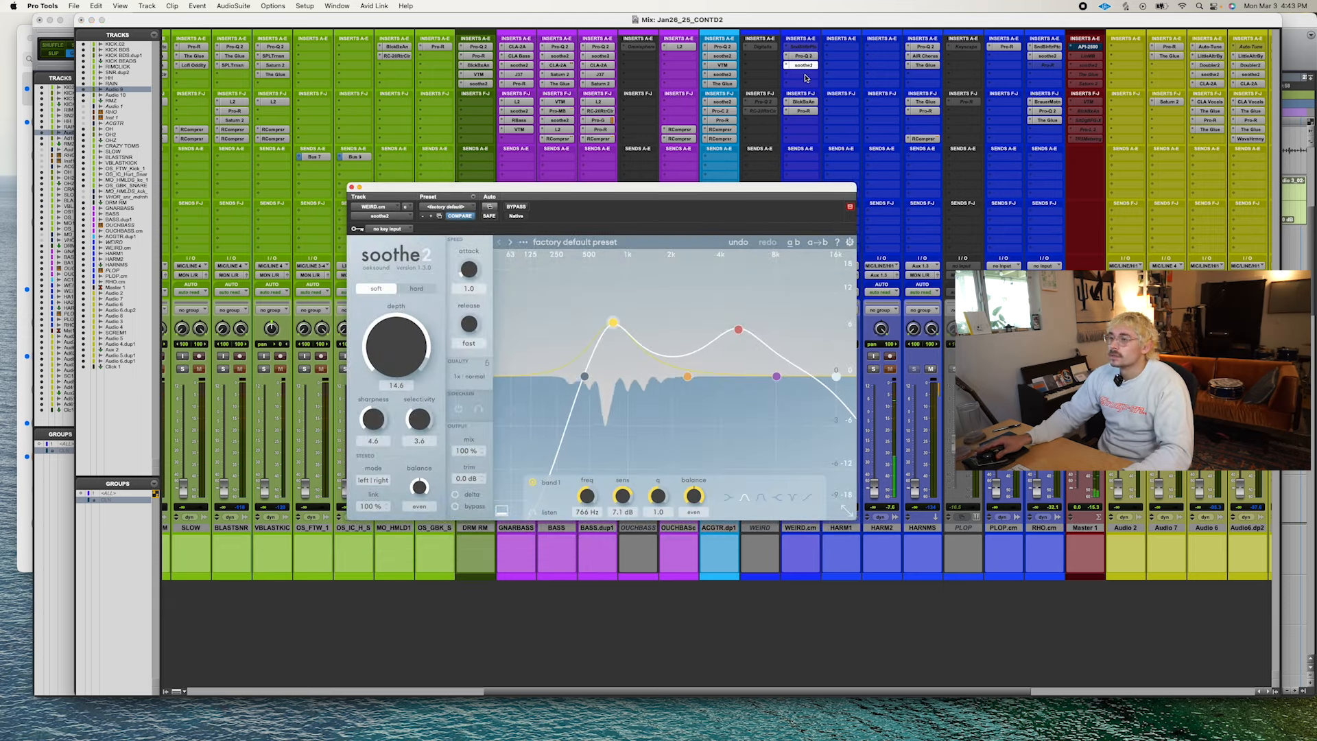
{"action": "left_click", "coordinate": [804, 74]}
{"action": "mouse_move", "coordinate": [826, 74]}
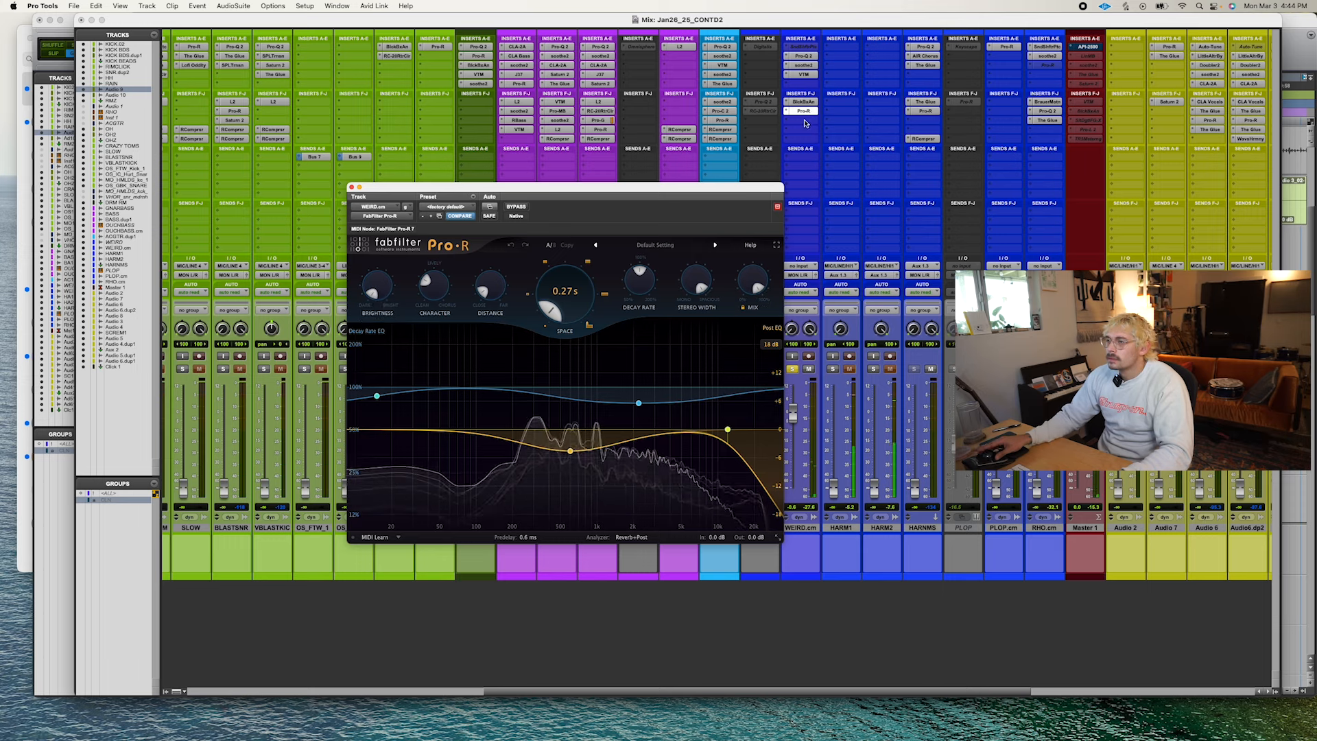
Insert RC-20 Retro Color with the "Just Wider Okay??" preset after Pro-R on WEIRD.cm and raise the track's fader.
{"action": "left_click", "coordinate": [801, 129]}
{"action": "left_click_drag", "start_coordinate": [794, 410], "coordinate": [799, 403]}
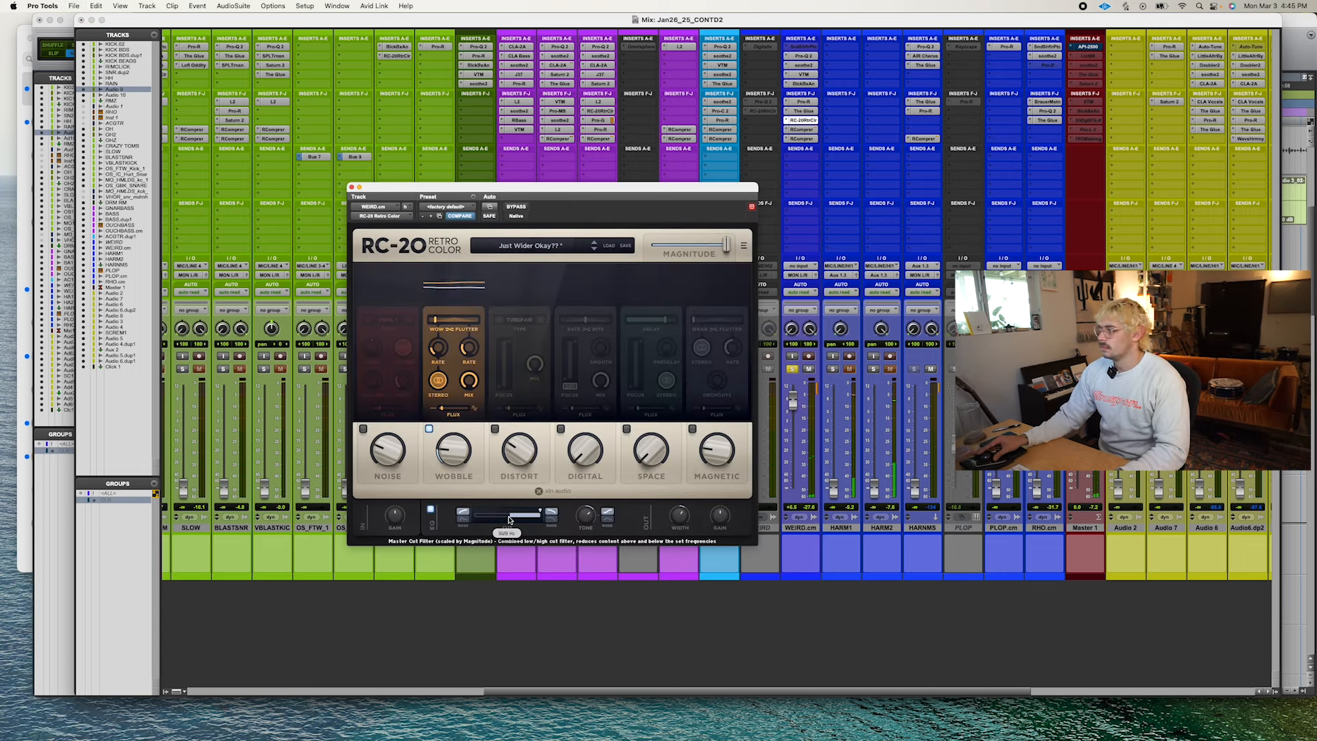
{"action": "left_click", "coordinate": [792, 370]}
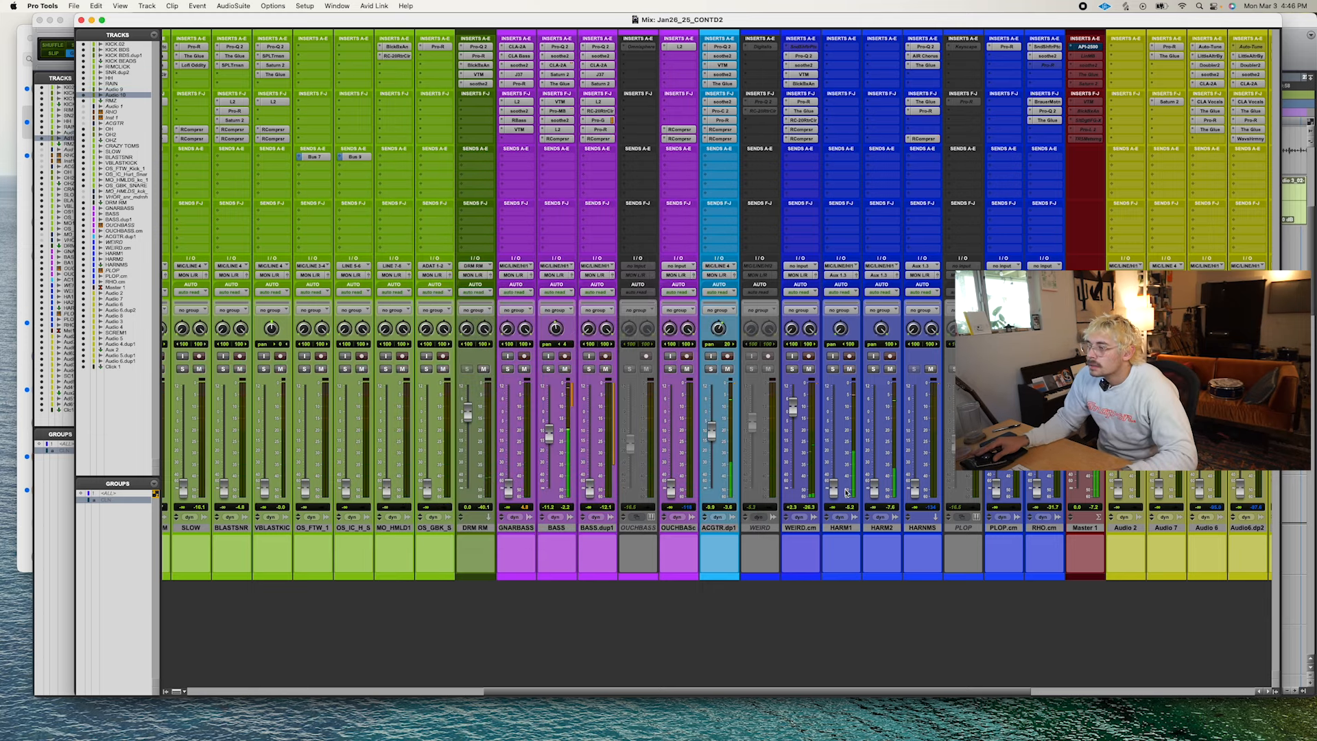
Reset the HARM1 and HARM2 faders to 0 dB and solo HARM1, HARM2 and HARNMS for playback.
{"action": "left_click", "coordinate": [873, 488], "text": "alt"}
{"action": "left_click", "coordinate": [834, 488], "text": "alt"}
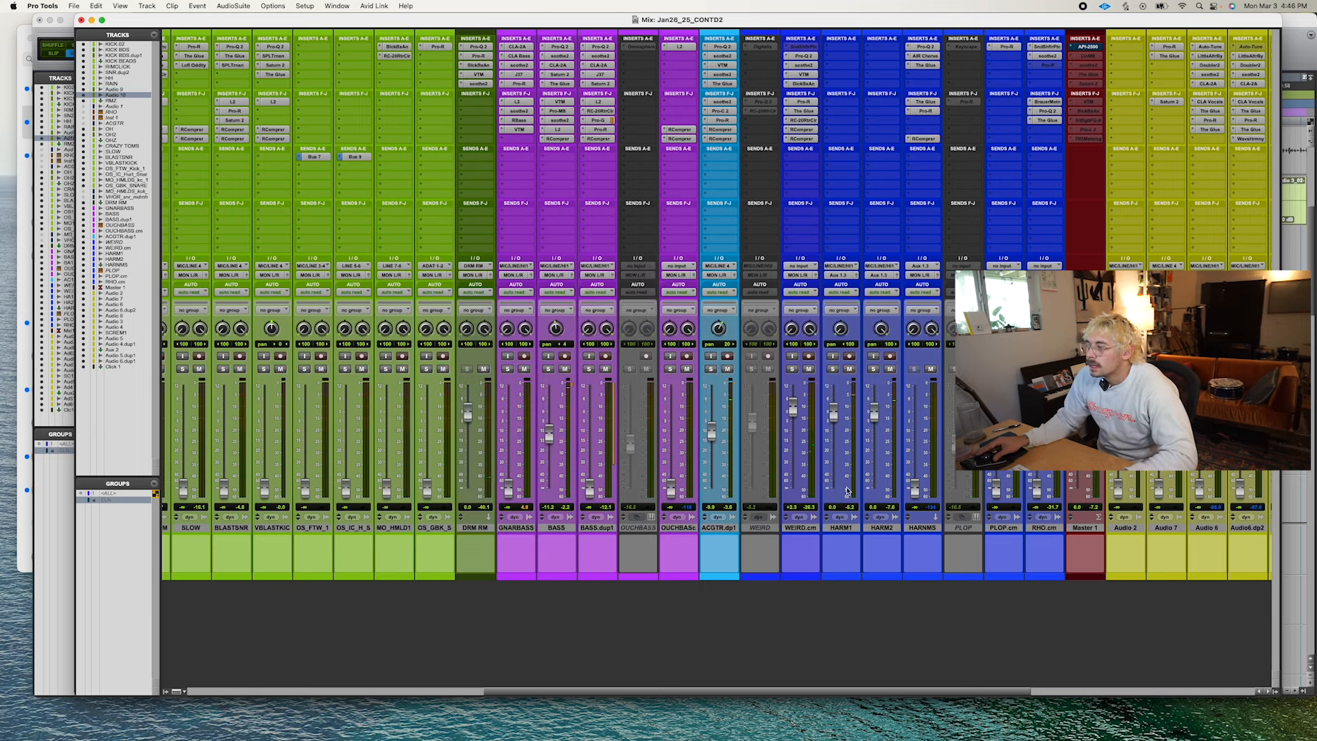
{"action": "left_click", "coordinate": [921, 528]}
{"action": "left_click", "coordinate": [841, 527], "text": "shift"}
{"action": "key", "text": "shift+s"}
{"action": "key", "text": "space"}
Check the AIR Chorus and The Glue settings on HARNMS and insert FabFilter Saturn 2 after them.
{"action": "left_click", "coordinate": [925, 56]}
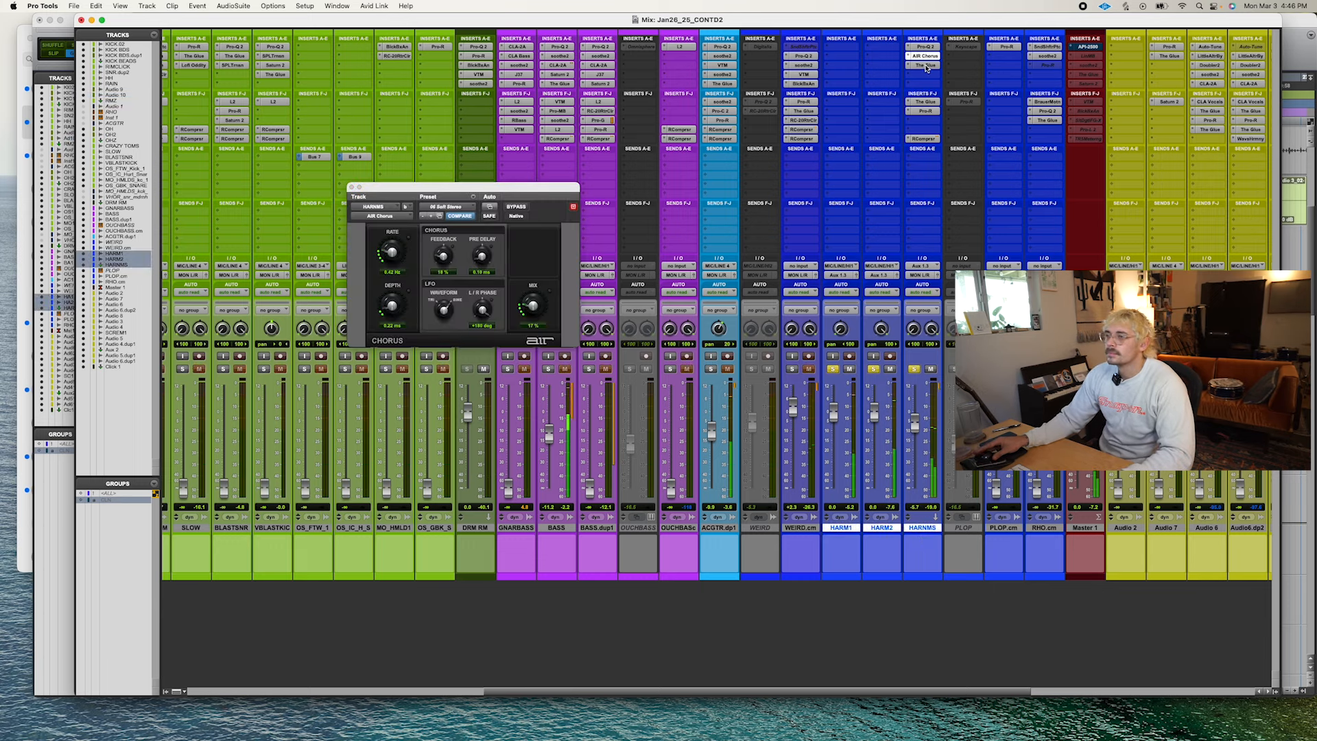
{"action": "left_click", "coordinate": [925, 66]}
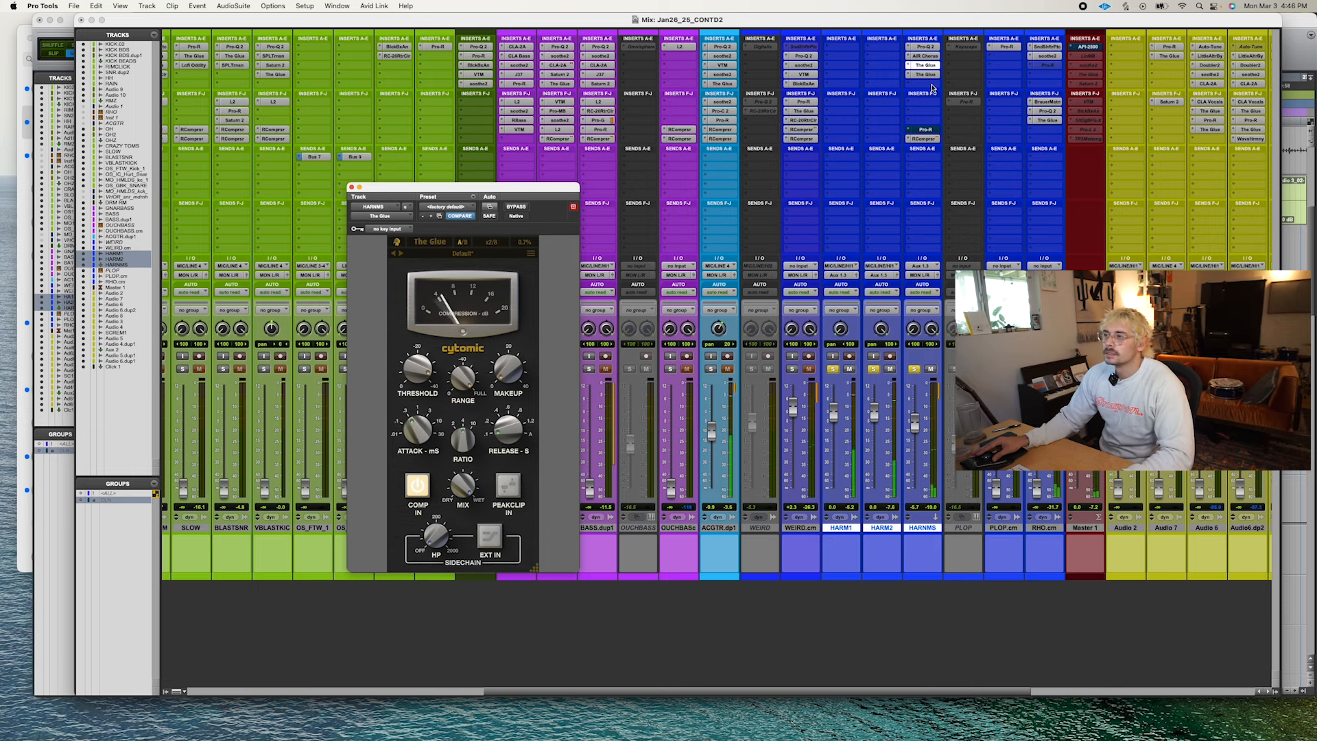
{"action": "left_click", "coordinate": [933, 86]}
{"action": "left_click", "coordinate": [1029, 108]}
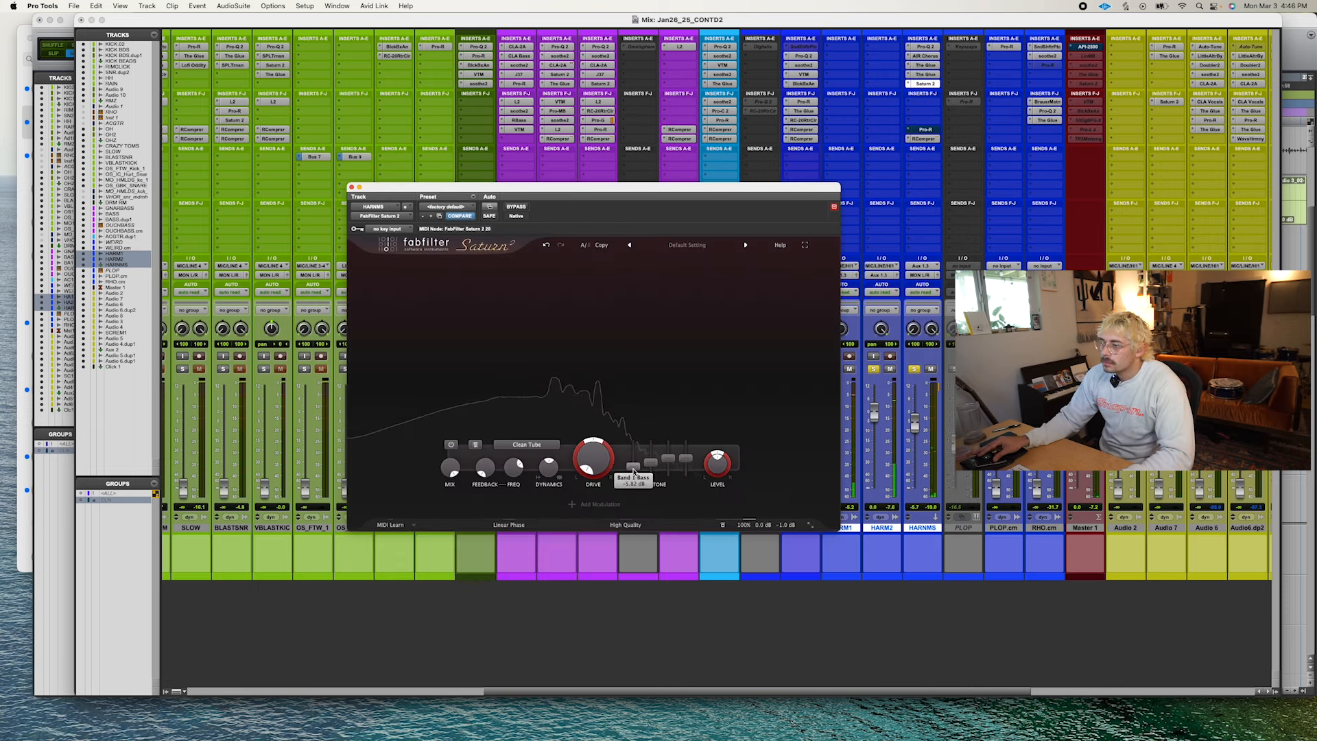
Rebalance the HARNMS fader against HARM1 and HARM2, settling it lower, and check its Pro-Q 2 and Pro-R settings.
{"action": "left_click_drag", "start_coordinate": [915, 423], "coordinate": [915, 413]}
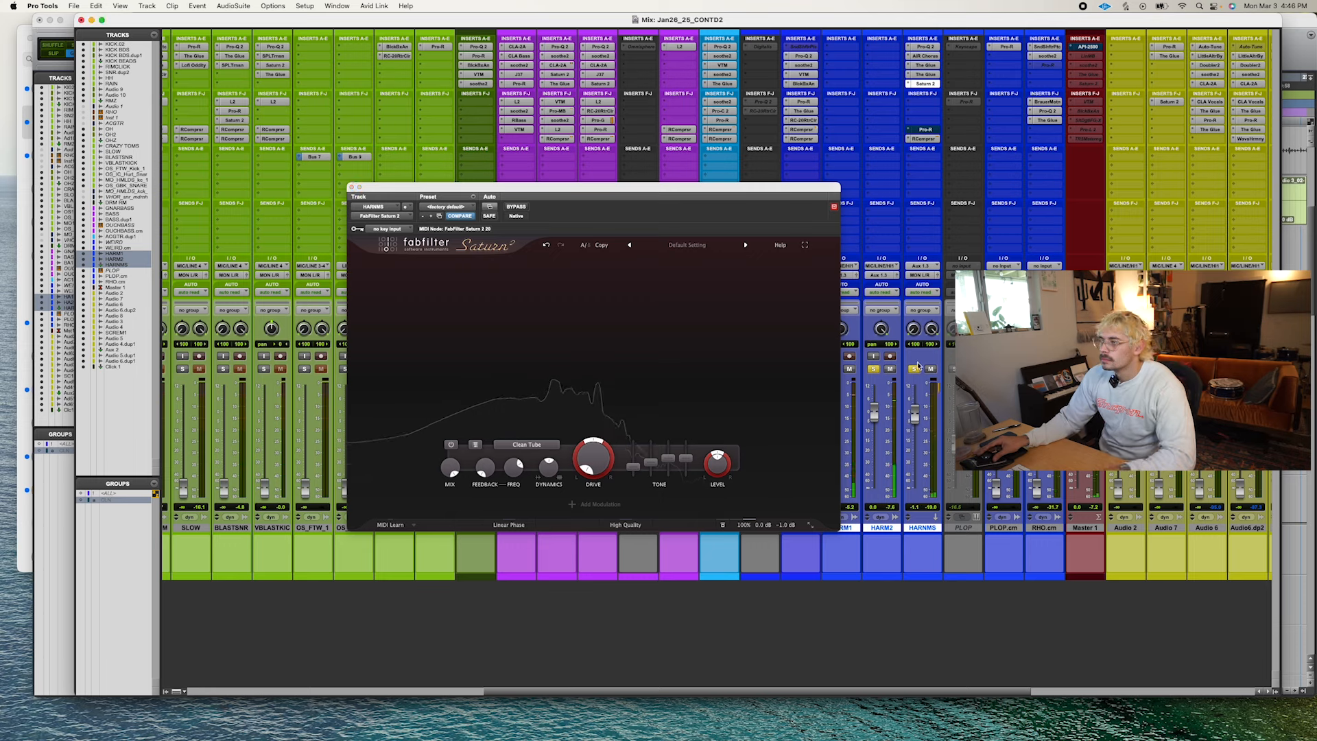
{"action": "left_click", "coordinate": [914, 370], "text": "alt"}
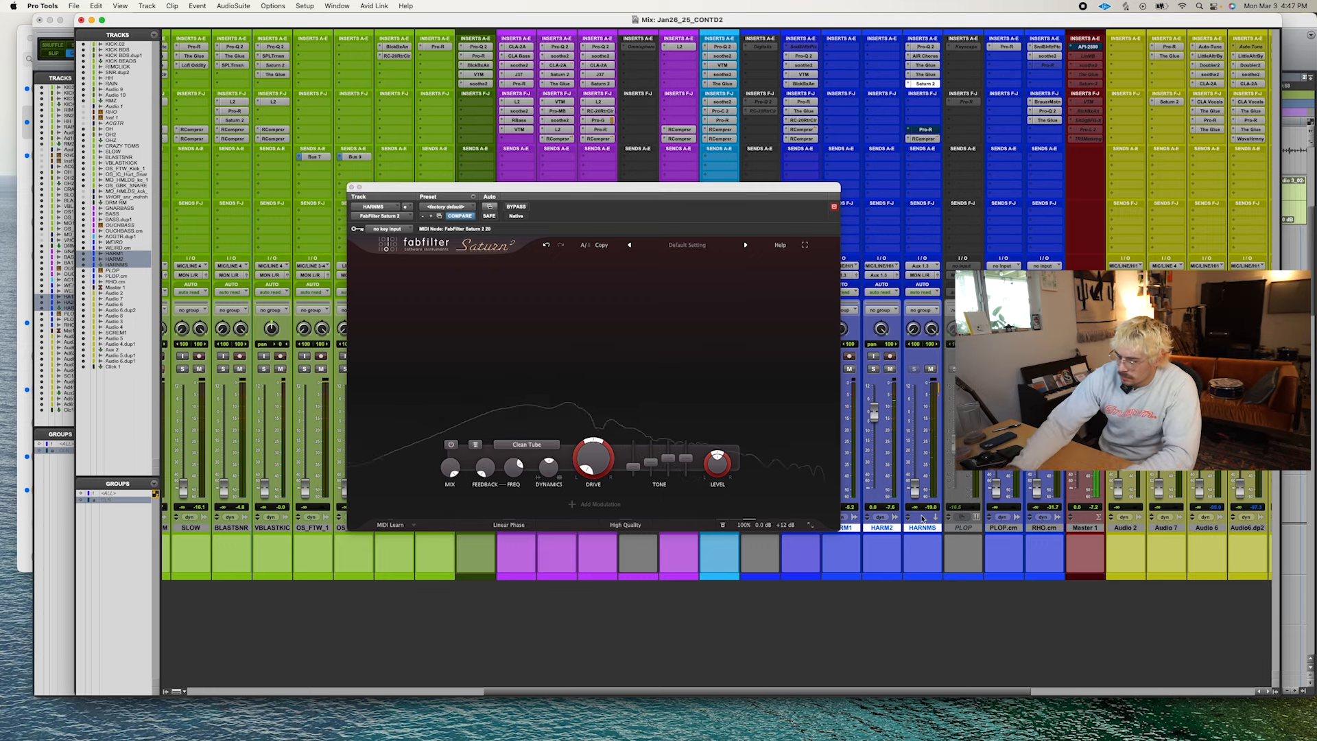
{"action": "mouse_move", "coordinate": [915, 414]}
{"action": "left_mouse_down"}
{"action": "mouse_move", "coordinate": [925, 494]}
{"action": "mouse_move", "coordinate": [912, 409]}
{"action": "left_mouse_up"}
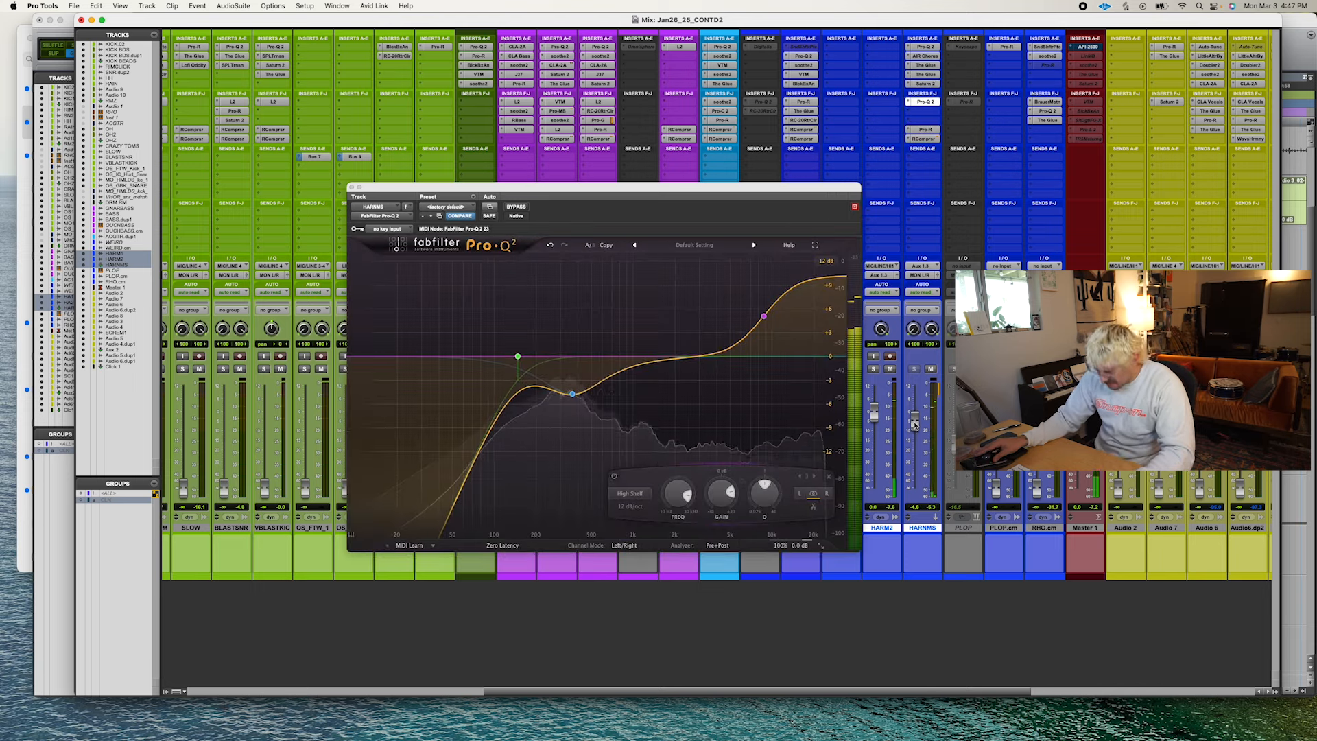
{"action": "left_click_drag", "start_coordinate": [914, 424], "coordinate": [915, 446]}
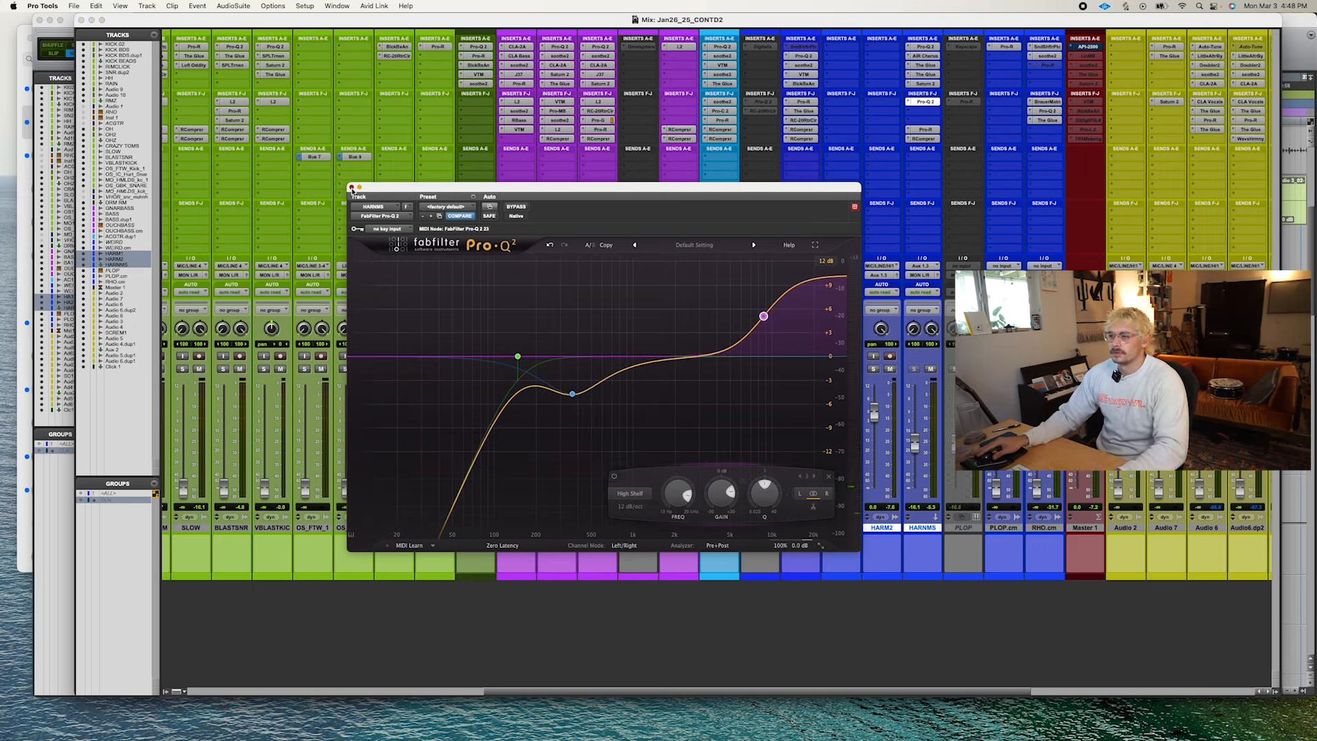
{"action": "left_click", "coordinate": [351, 188]}
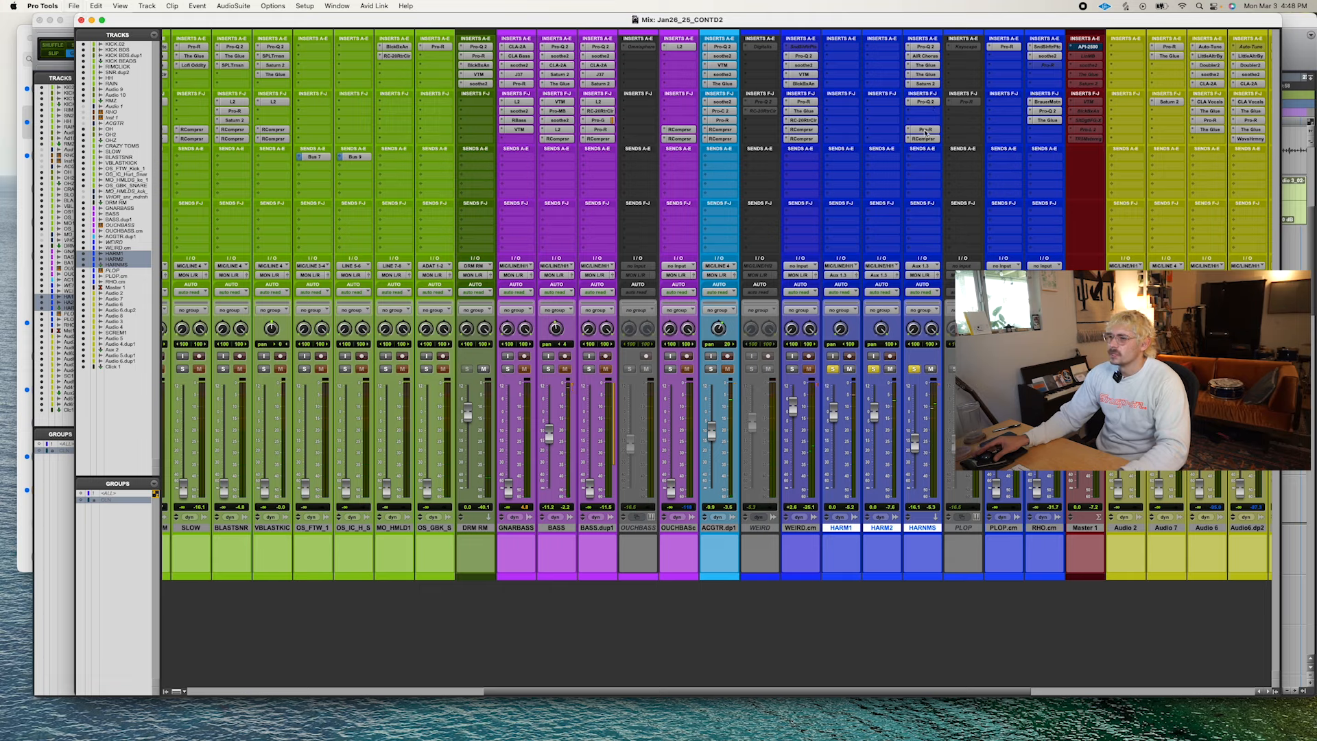
{"action": "left_click", "coordinate": [925, 130]}
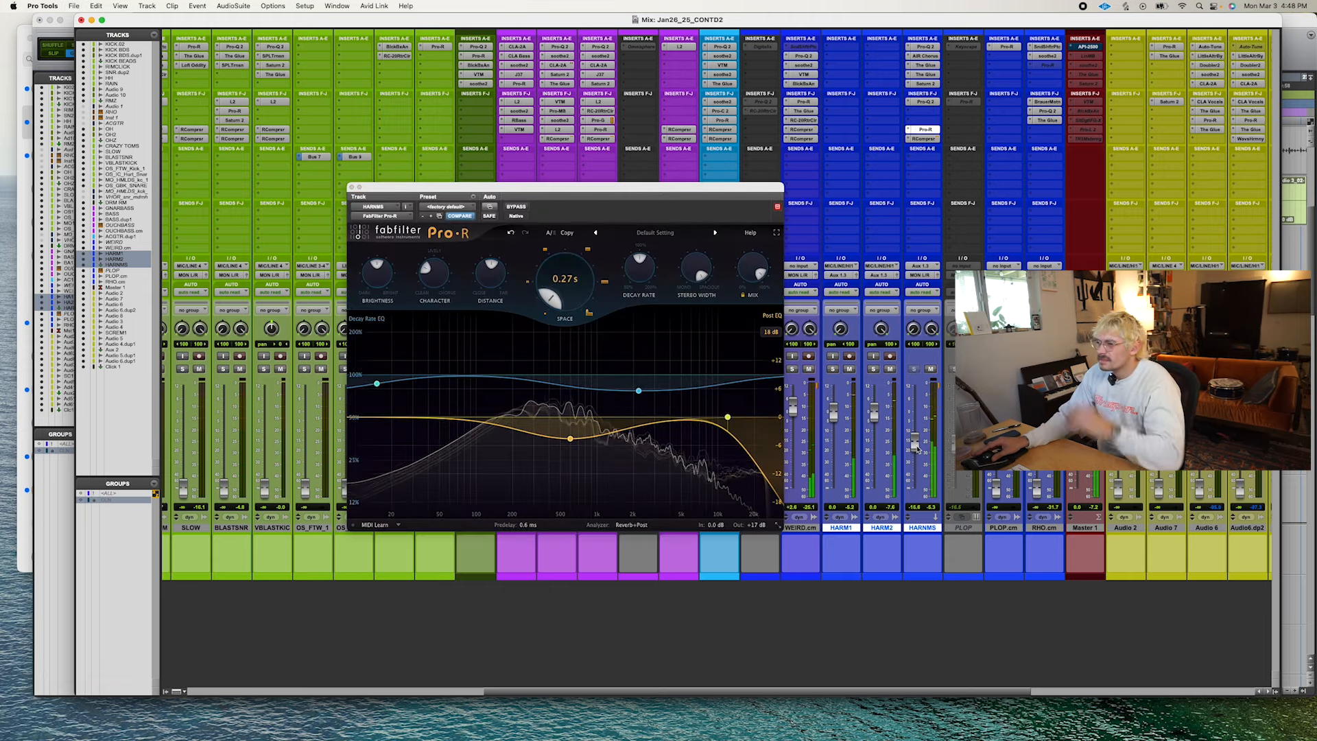
{"action": "left_click", "coordinate": [350, 187]}
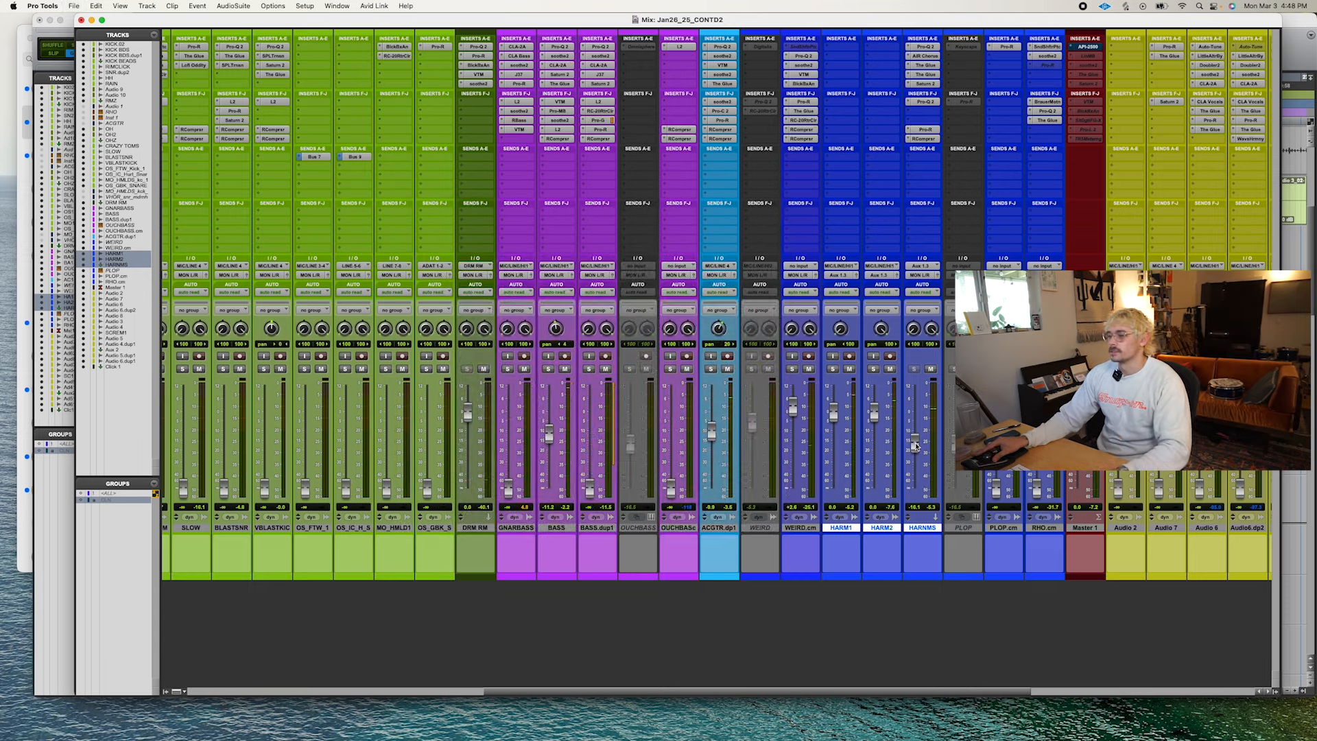
Zoom in on the OH track around bar 20 in the Edit window, clear the overhead solos and raise the OHZ fader.
{"action": "key", "text": "super+equal"}
{"action": "left_click", "coordinate": [626, 385]}
{"action": "key", "text": "super+bracketright"}
{"action": "key", "text": "super+bracketright"}
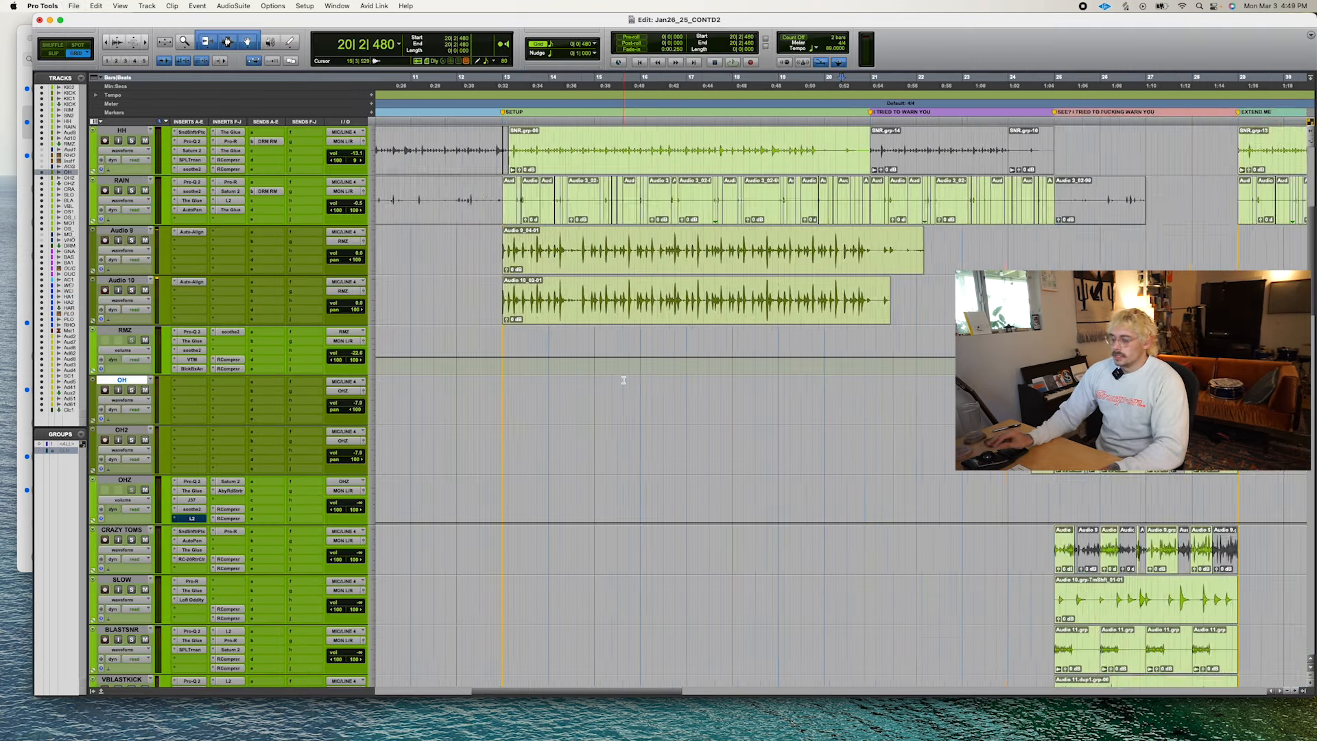
{"action": "scroll", "coordinate": [817, 447], "scroll_direction": "right", "scroll_amount": 3}
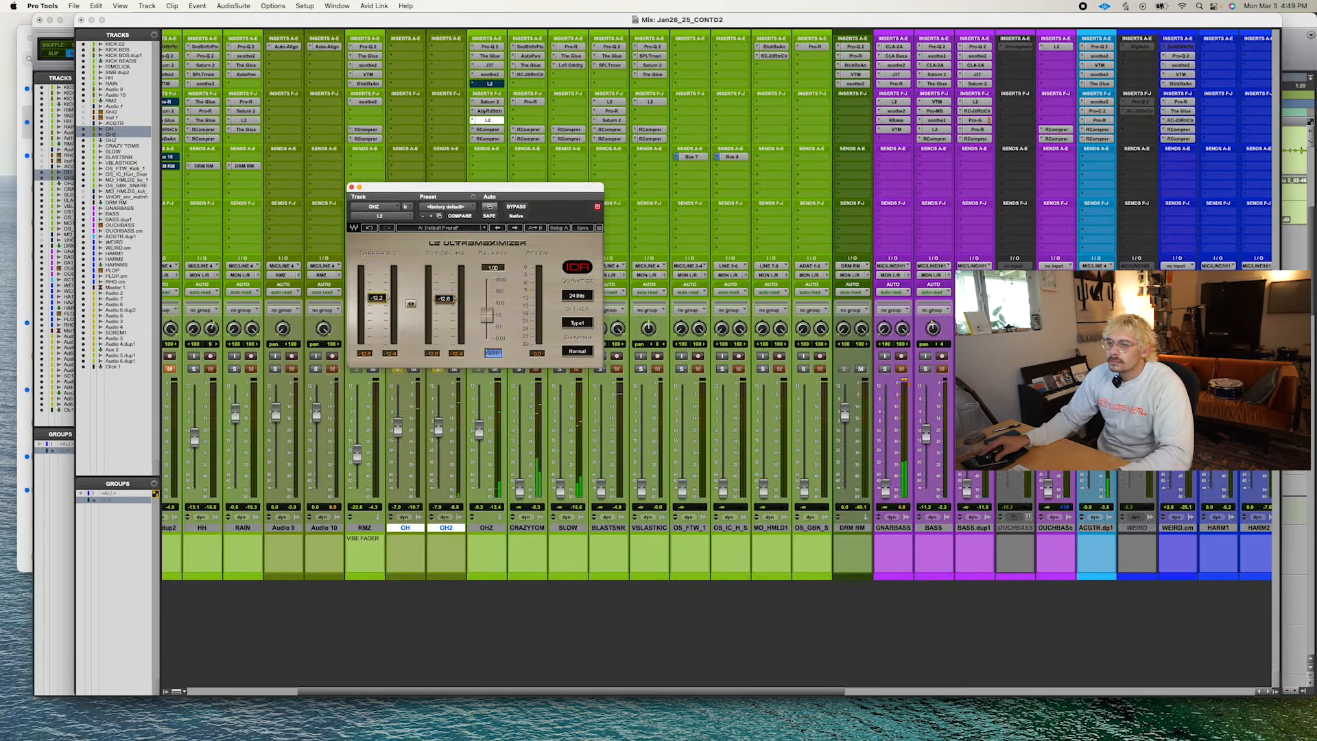
{"action": "left_click", "coordinate": [438, 369], "text": "alt"}
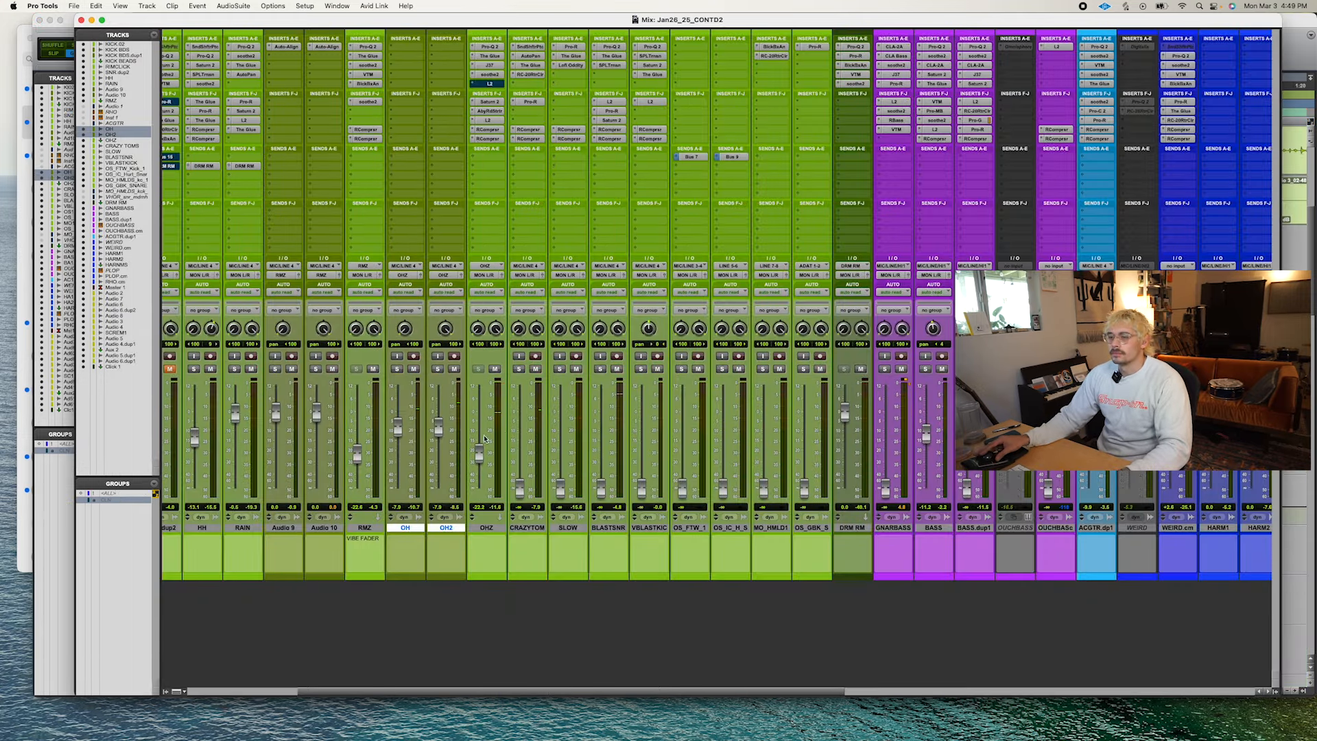
{"action": "left_click_drag", "start_coordinate": [484, 491], "coordinate": [484, 431]}
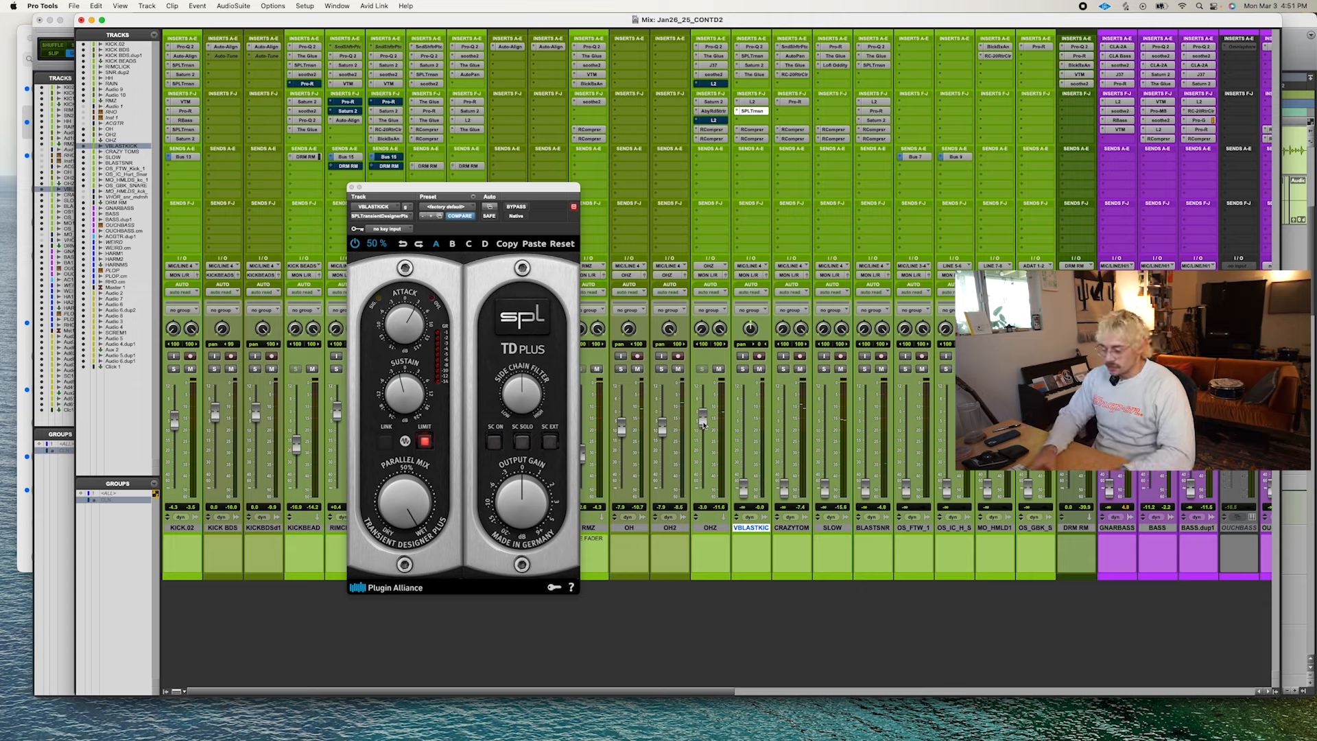
Close the VBLASTKICK transient designer, select the OH and OH2 clips in the section starting at bar 25 and play it back.
{"action": "key", "text": "super+equal"}
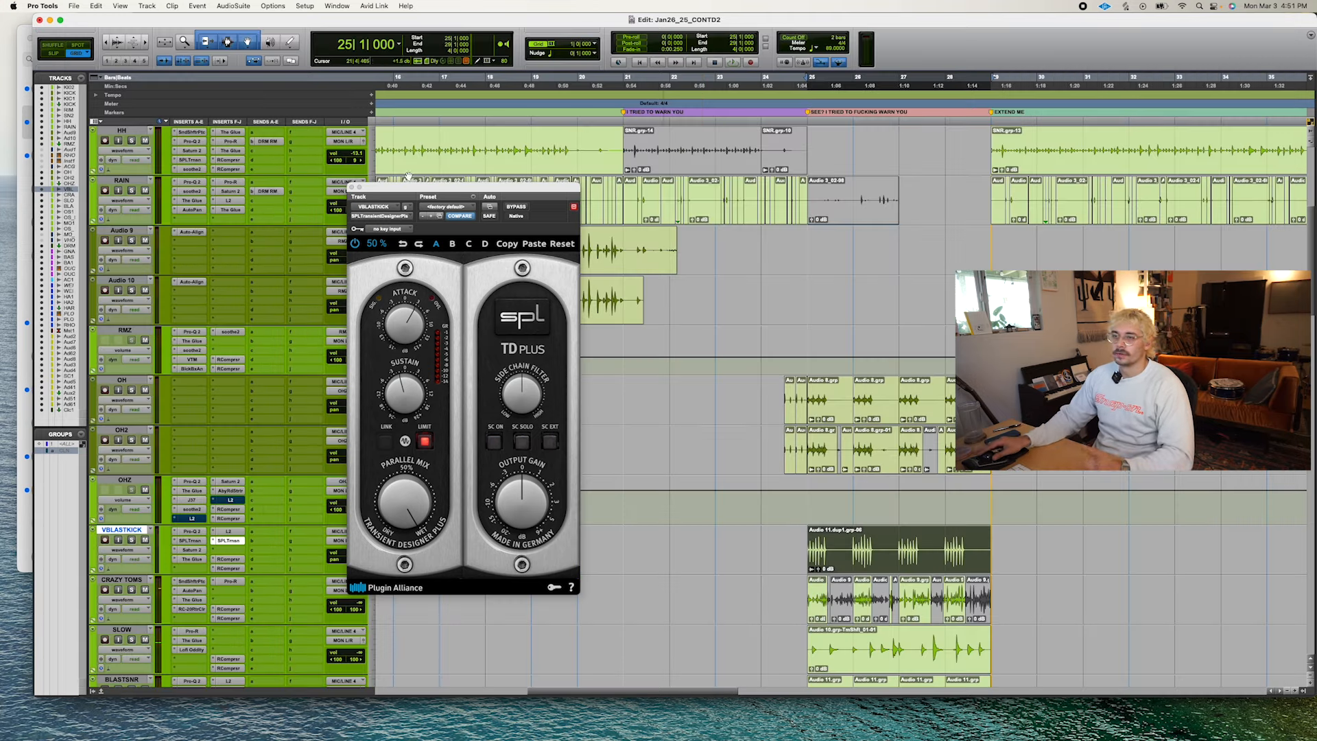
{"action": "left_click", "coordinate": [351, 187]}
{"action": "scroll", "coordinate": [841, 405], "scroll_direction": "down", "scroll_amount": 2}
{"action": "key", "text": "t"}
{"action": "scroll", "coordinate": [840, 405], "scroll_direction": "right", "scroll_amount": 2}
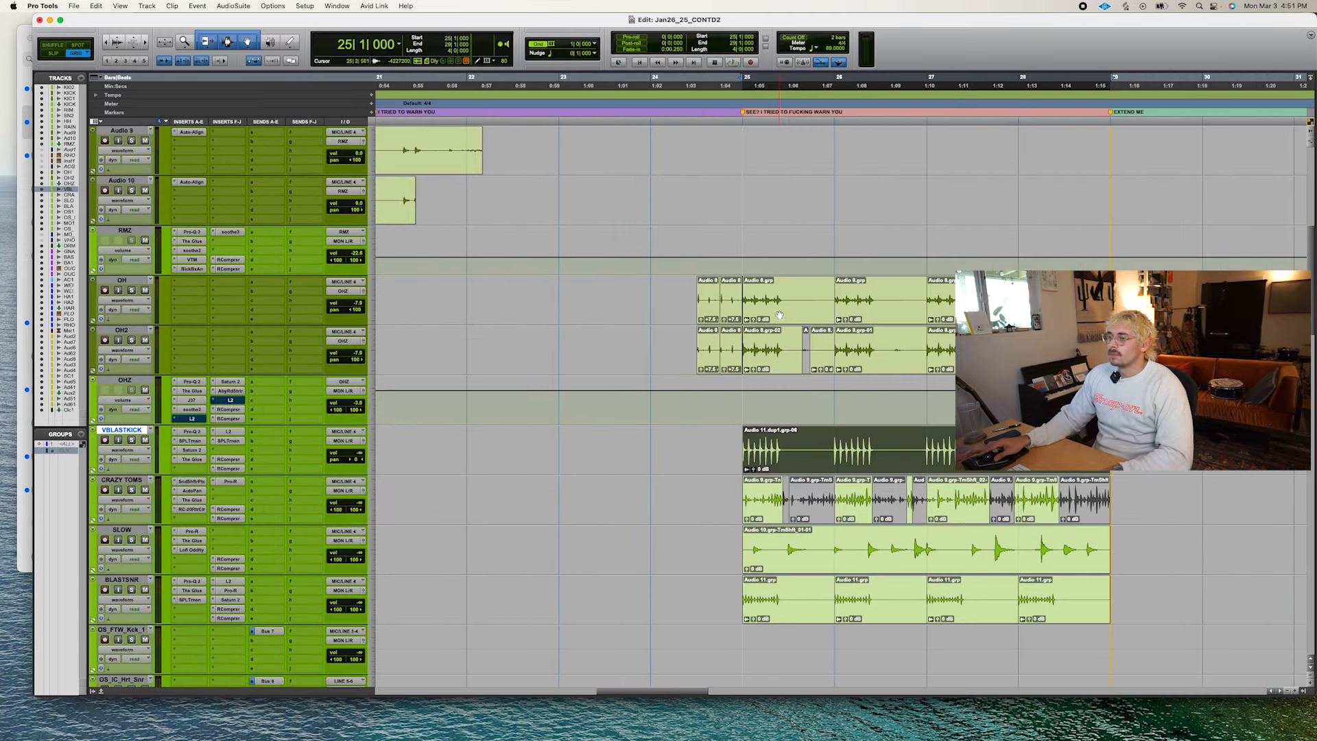
{"action": "left_click", "coordinate": [788, 305]}
{"action": "left_click", "coordinate": [1072, 356], "text": "shift"}
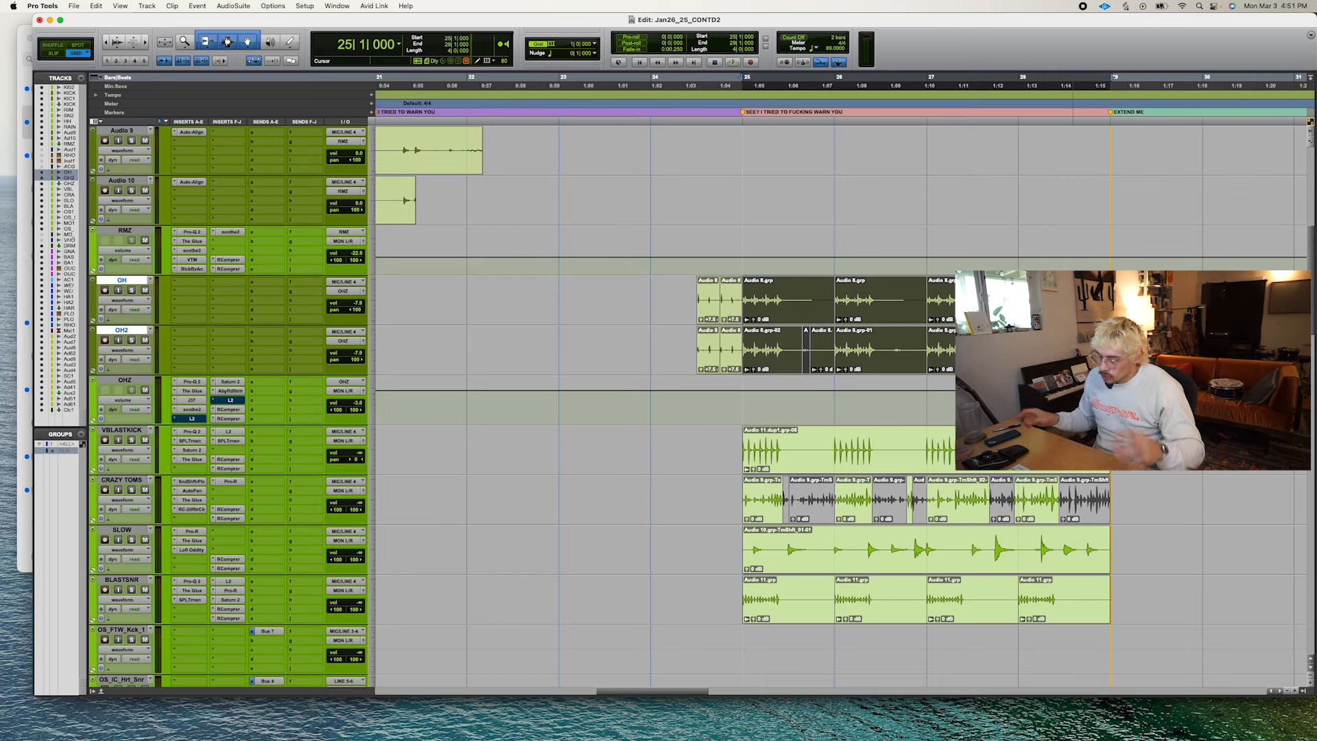
{"action": "key", "text": "space"}
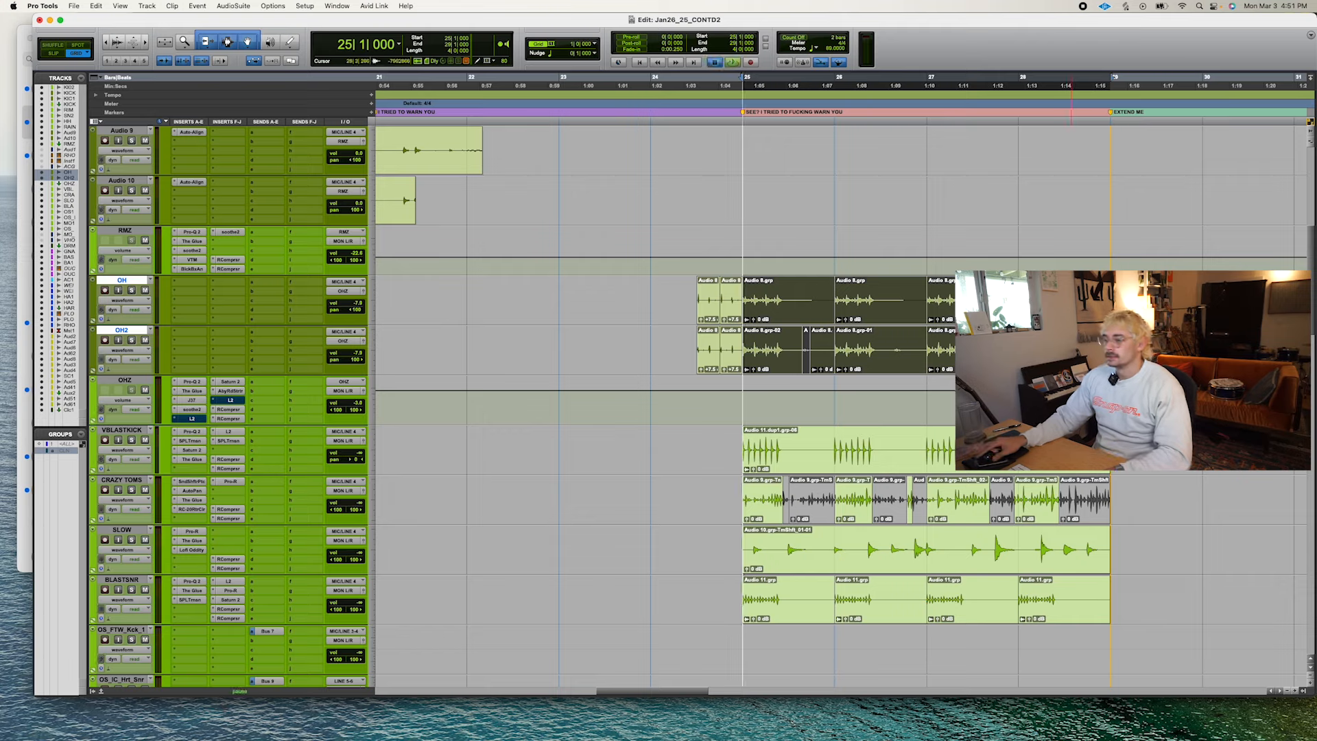
{"action": "key", "text": "space"}
{"action": "key", "text": "r"}
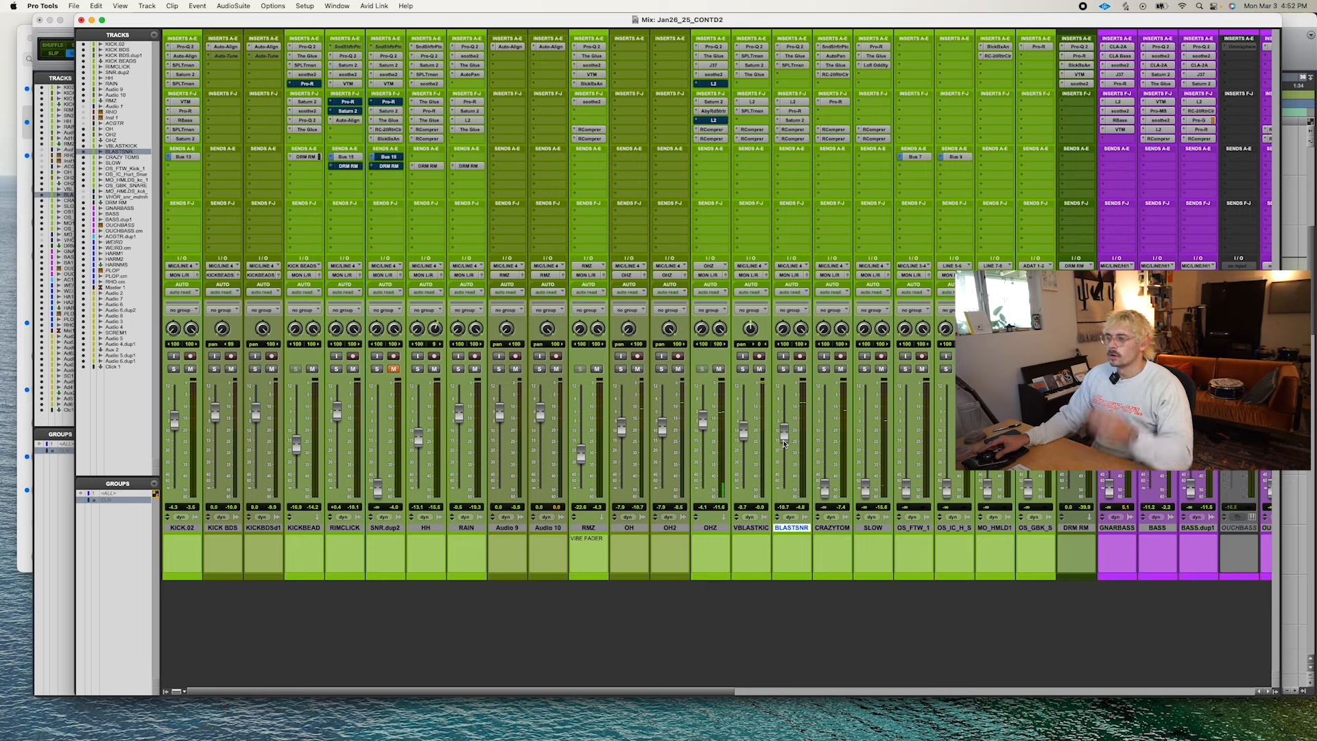
Save the session and lower the BLASTSNR fader to about -13.7 dB during playback.
{"action": "key", "text": "super+s"}
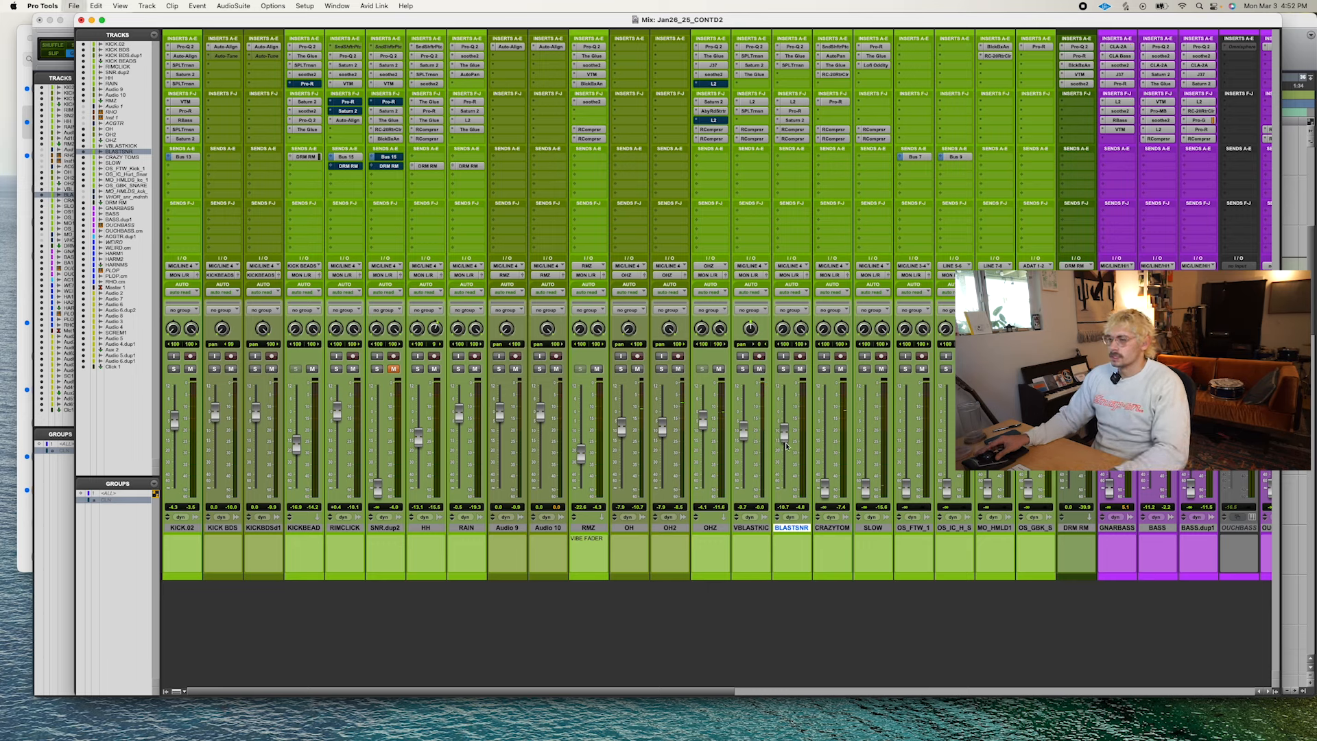
{"action": "key", "text": "space"}
{"action": "left_click_drag", "start_coordinate": [785, 435], "coordinate": [784, 448]}
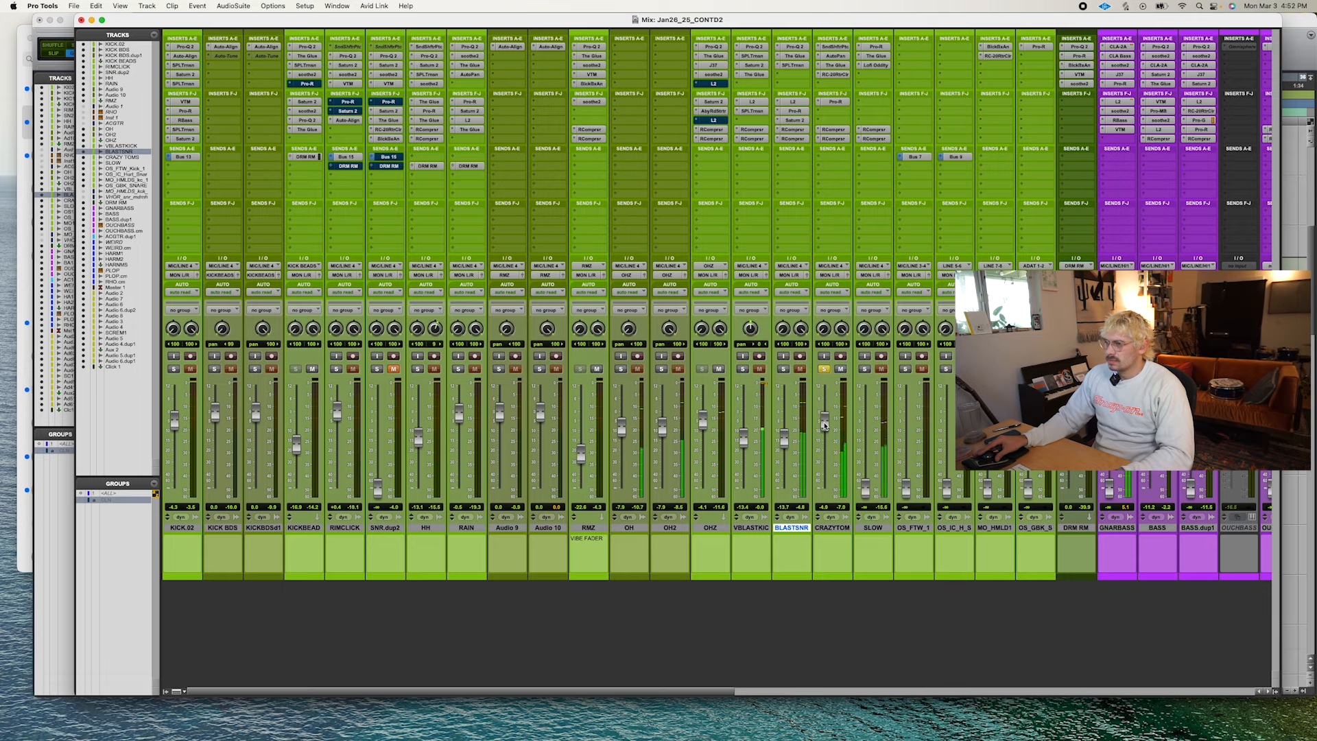
Insert Virtual Tape Machines on the CRAZY TOMS track with its default settings.
{"action": "left_click", "coordinate": [830, 83]}
{"action": "mouse_move", "coordinate": [866, 111]}
{"action": "mouse_move", "coordinate": [935, 271]}
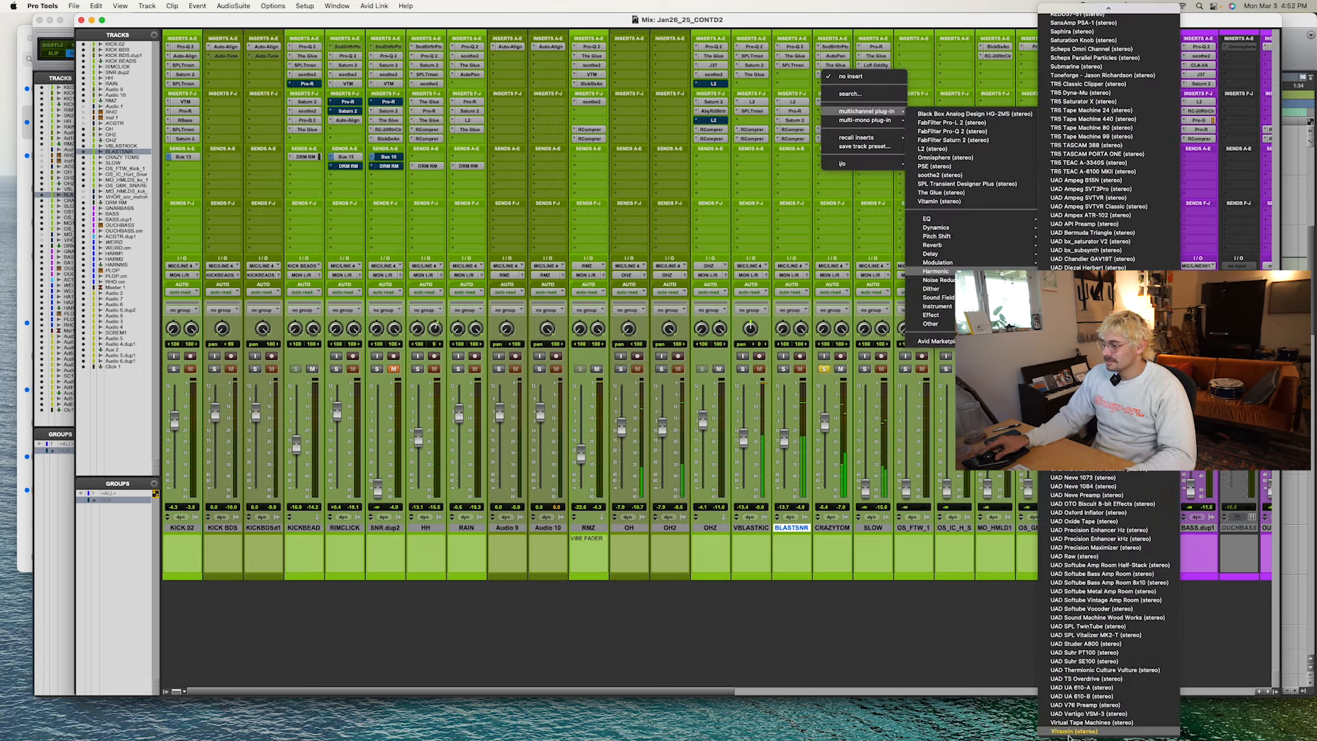
{"action": "left_click", "coordinate": [1081, 723]}
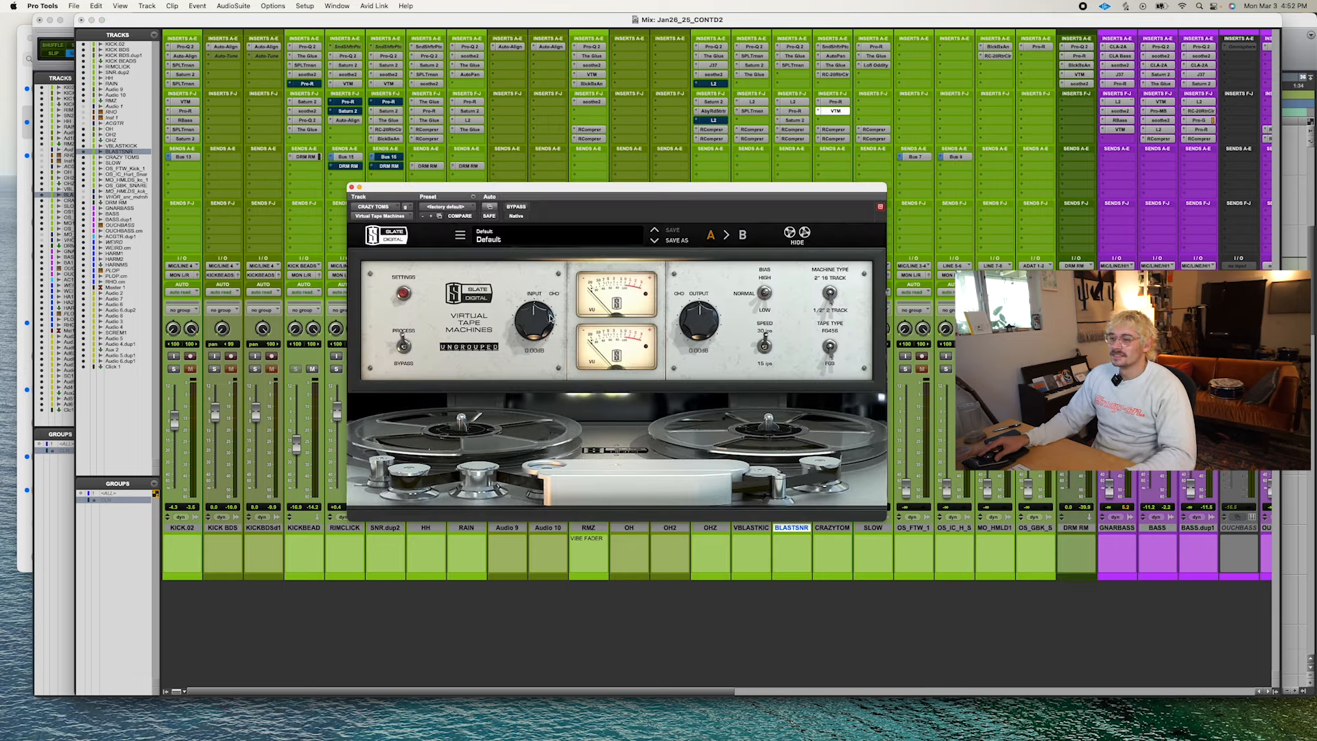
{"action": "left_click", "coordinate": [833, 112]}
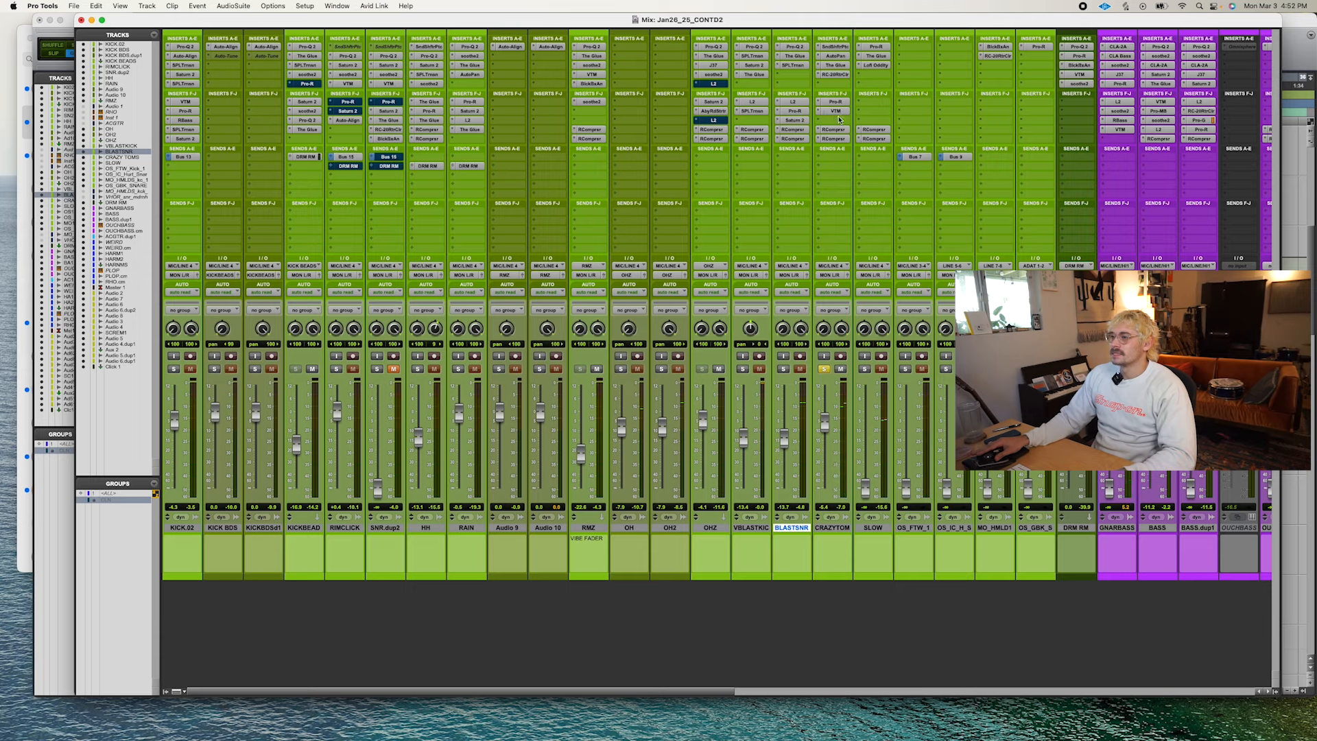
Insert FabFilter Saturn 2 after Virtual Tape Machines on CRAZY TOMS and adjust its tone during playback.
{"action": "left_click", "coordinate": [837, 121]}
{"action": "mouse_move", "coordinate": [869, 121]}
{"action": "left_click", "coordinate": [986, 148]}
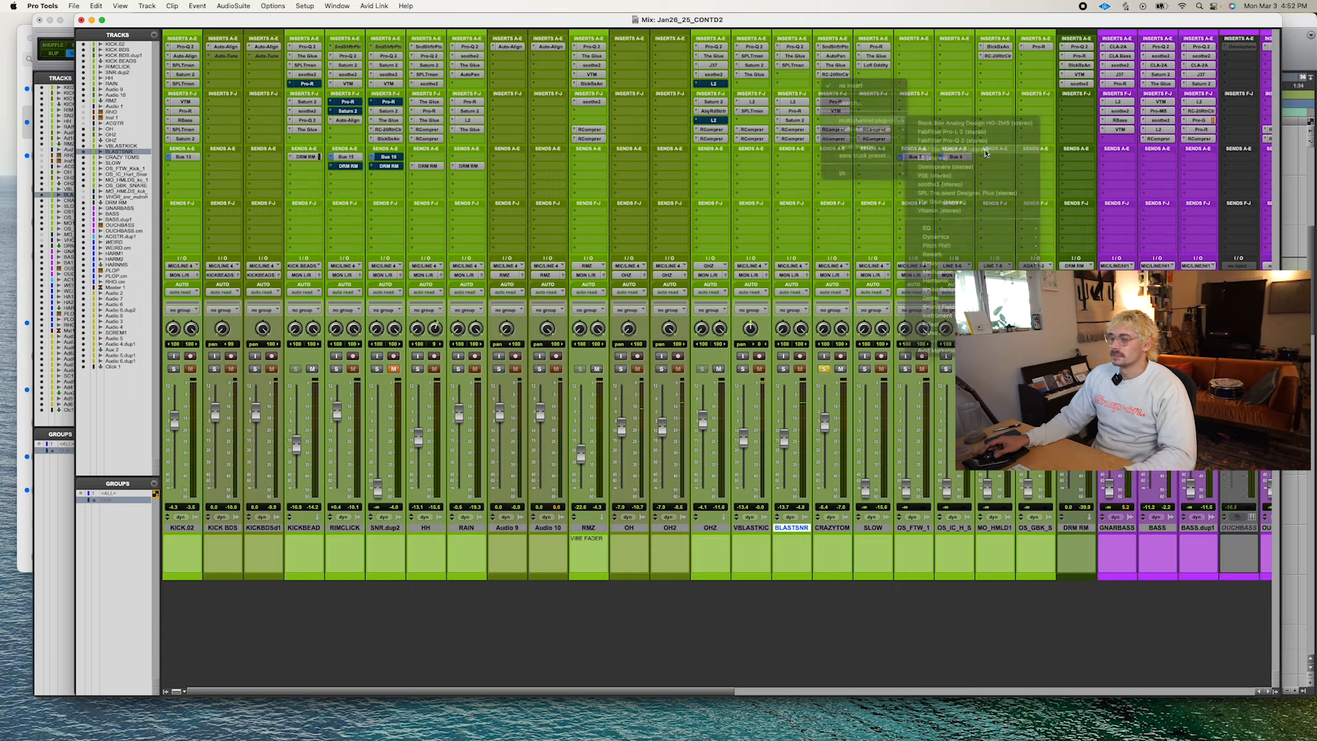
{"action": "key", "text": "space"}
{"action": "left_click_drag", "start_coordinate": [633, 459], "coordinate": [636, 457]}
{"action": "left_click", "coordinate": [841, 111]}
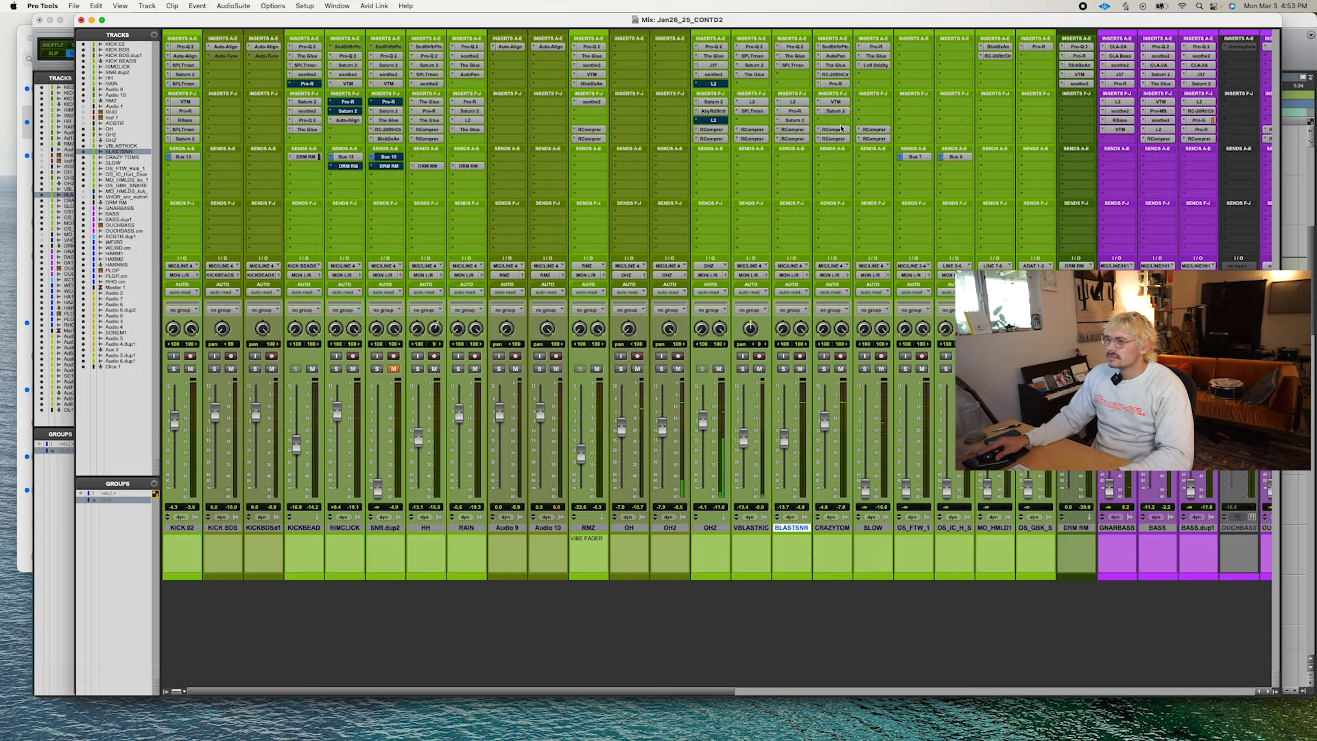
Insert soothe2 after Saturn 2 on the CRAZY TOMS track.
{"action": "left_click", "coordinate": [841, 120]}
{"action": "mouse_move", "coordinate": [866, 120]}
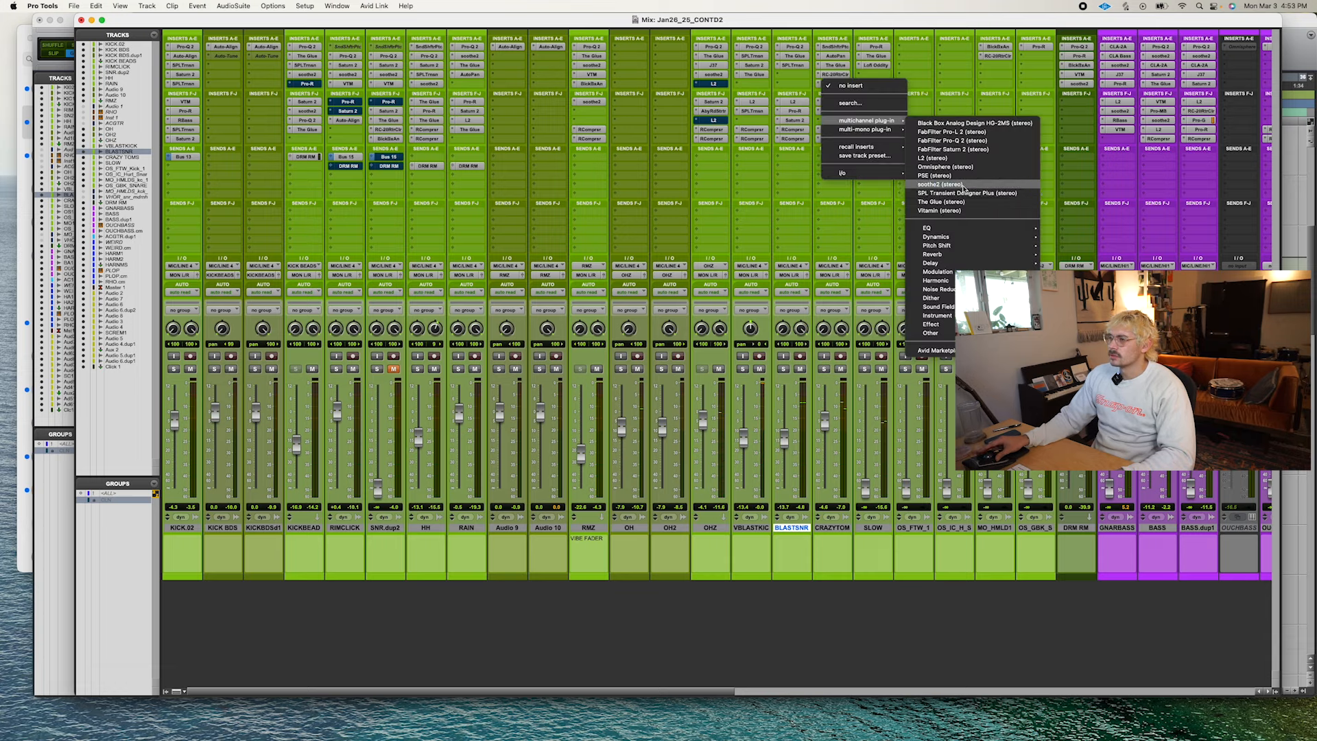
{"action": "left_click", "coordinate": [941, 185]}
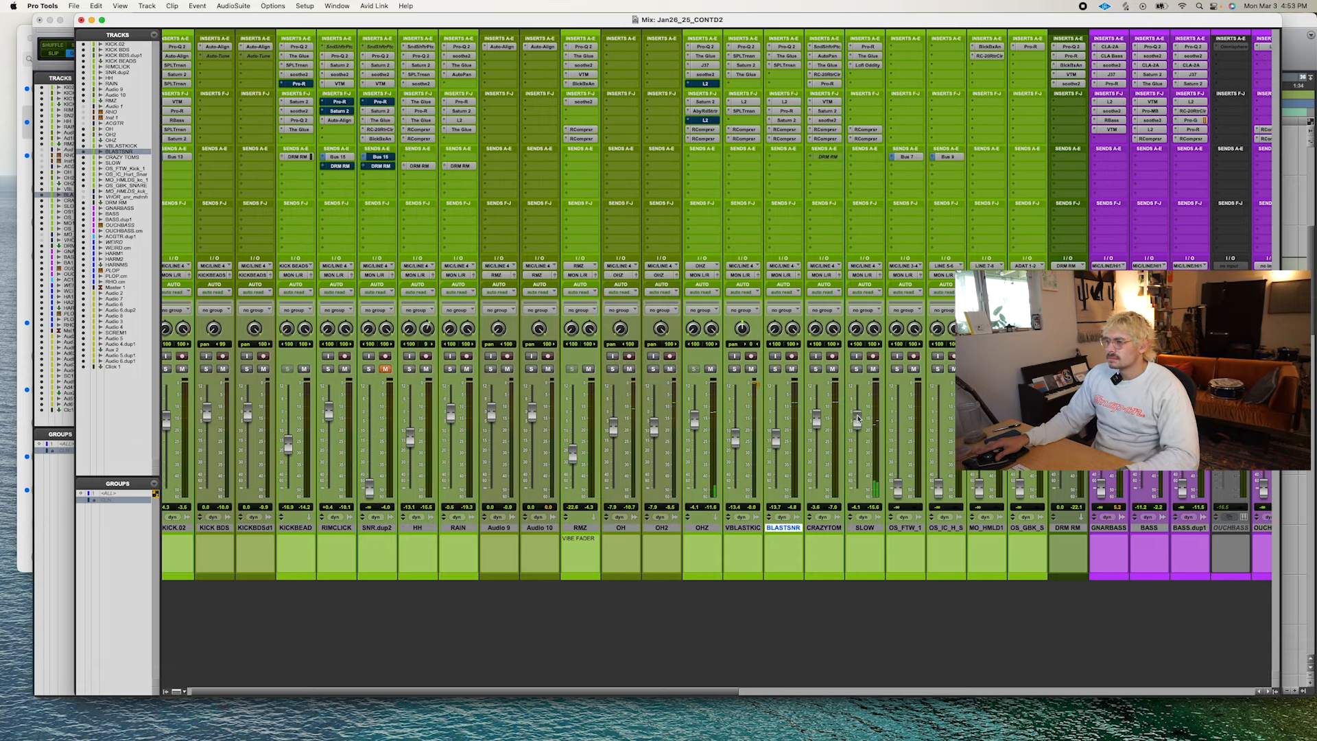
Solo the SLOW track, add another plug-in to its insert chain and rebalance its fader.
{"action": "left_click", "coordinate": [856, 369]}
{"action": "left_click_drag", "start_coordinate": [860, 417], "coordinate": [860, 420]}
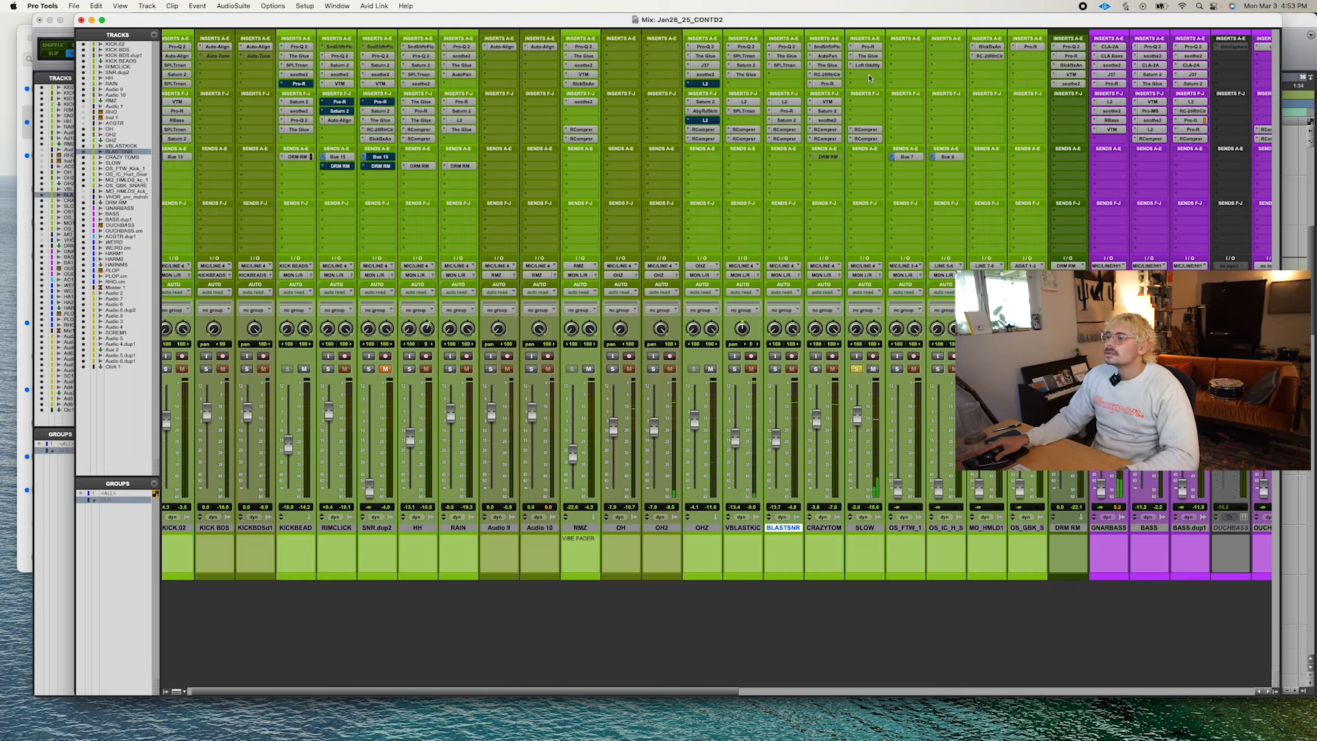
{"action": "left_click", "coordinate": [882, 102]}
{"action": "mouse_move", "coordinate": [898, 74]}
{"action": "left_click", "coordinate": [1000, 155]}
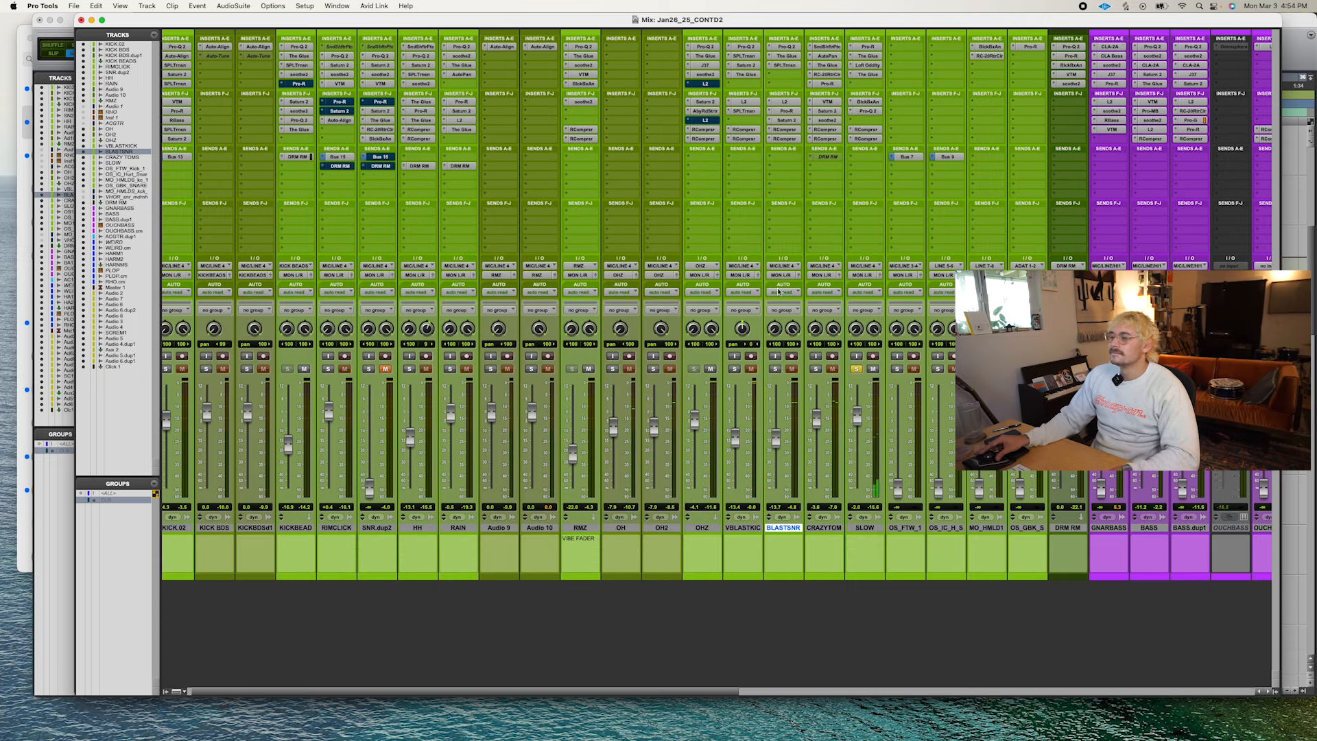
{"action": "left_click_drag", "start_coordinate": [856, 416], "coordinate": [857, 420]}
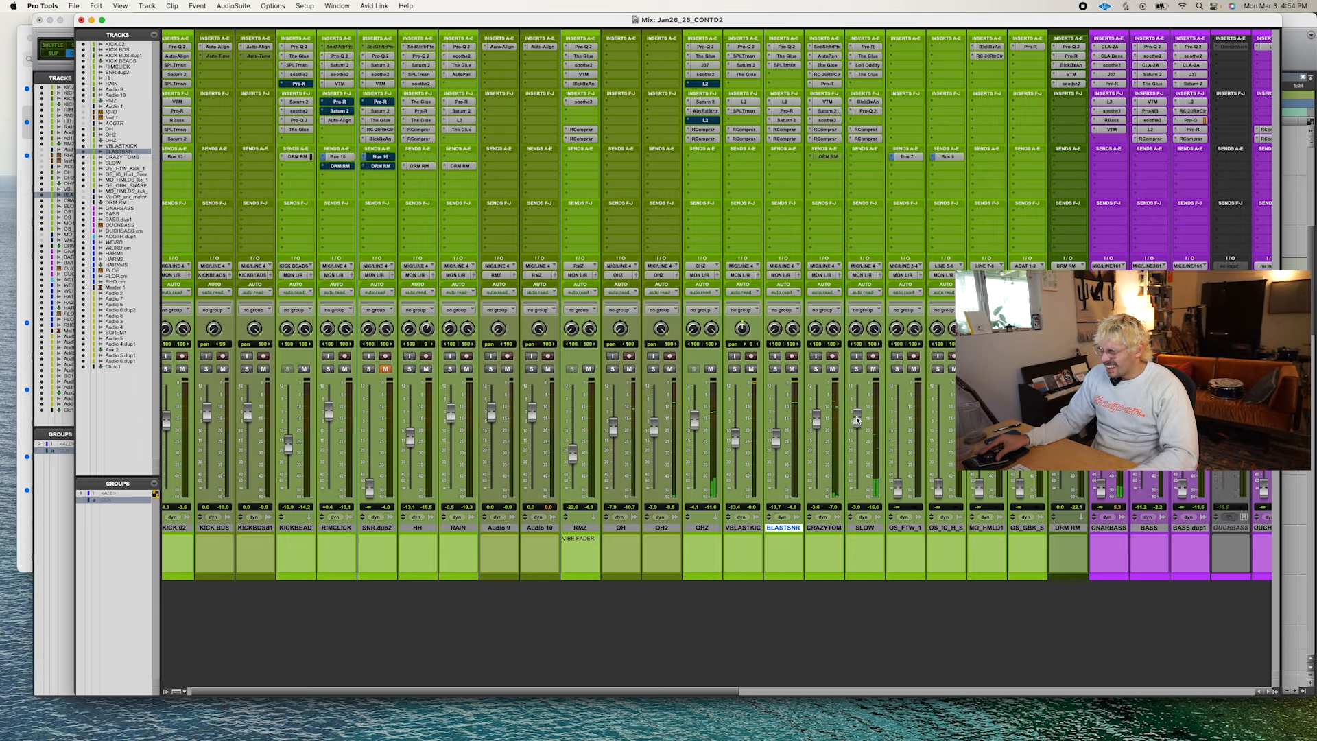
Review the GNARBASS insert chain in order, from CLA-2A, CLA Bass, soothe2 and J37 through Pro-R and the following insert.
{"action": "scroll", "coordinate": [689, 434], "scroll_direction": "right", "scroll_amount": 1}
{"action": "scroll", "coordinate": [679, 423], "scroll_direction": "right", "scroll_amount": 5}
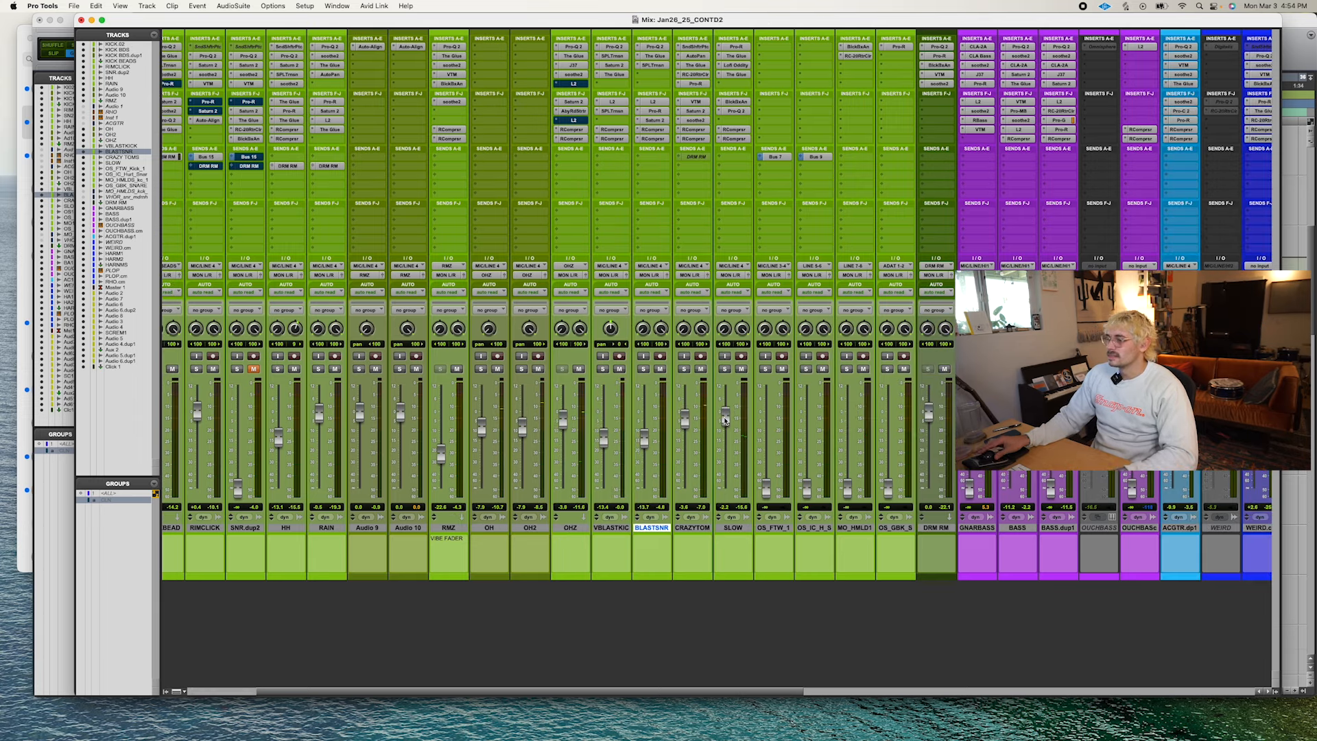
{"action": "scroll", "coordinate": [962, 474], "scroll_direction": "right", "scroll_amount": 4}
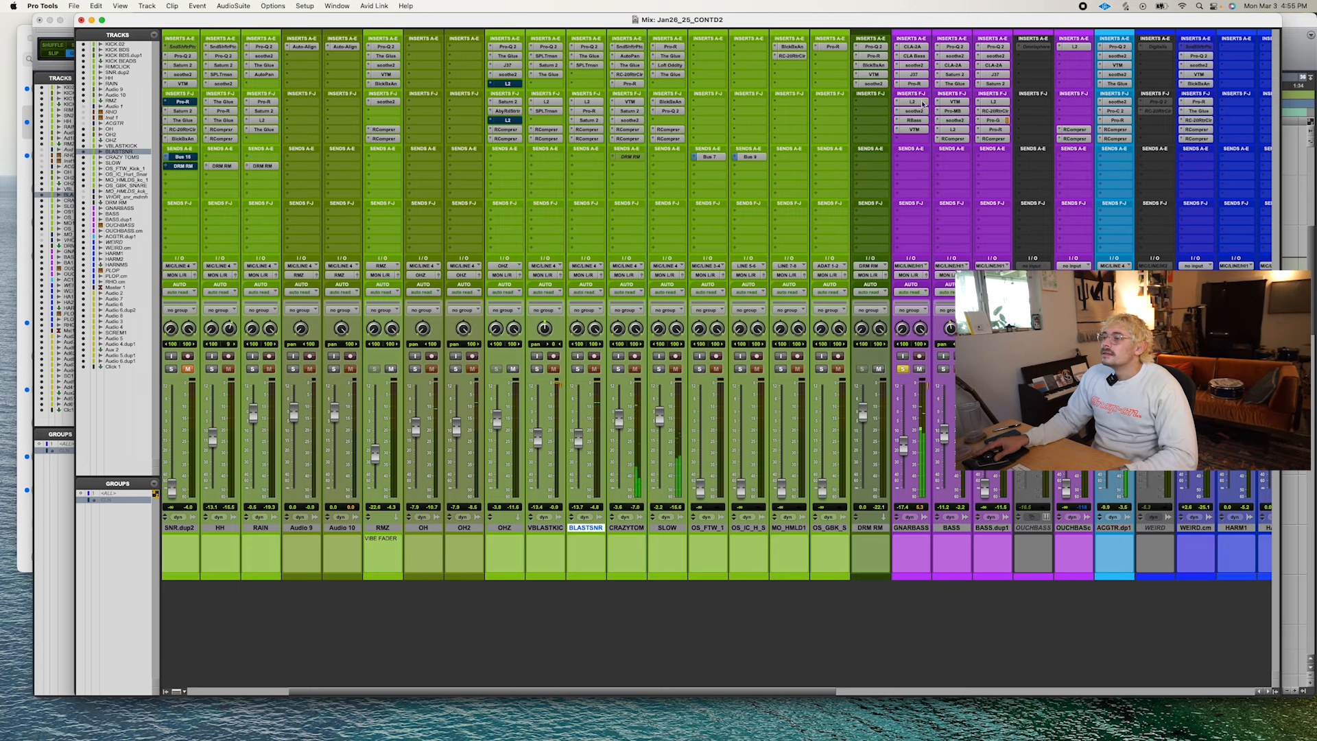
{"action": "left_click", "coordinate": [918, 48]}
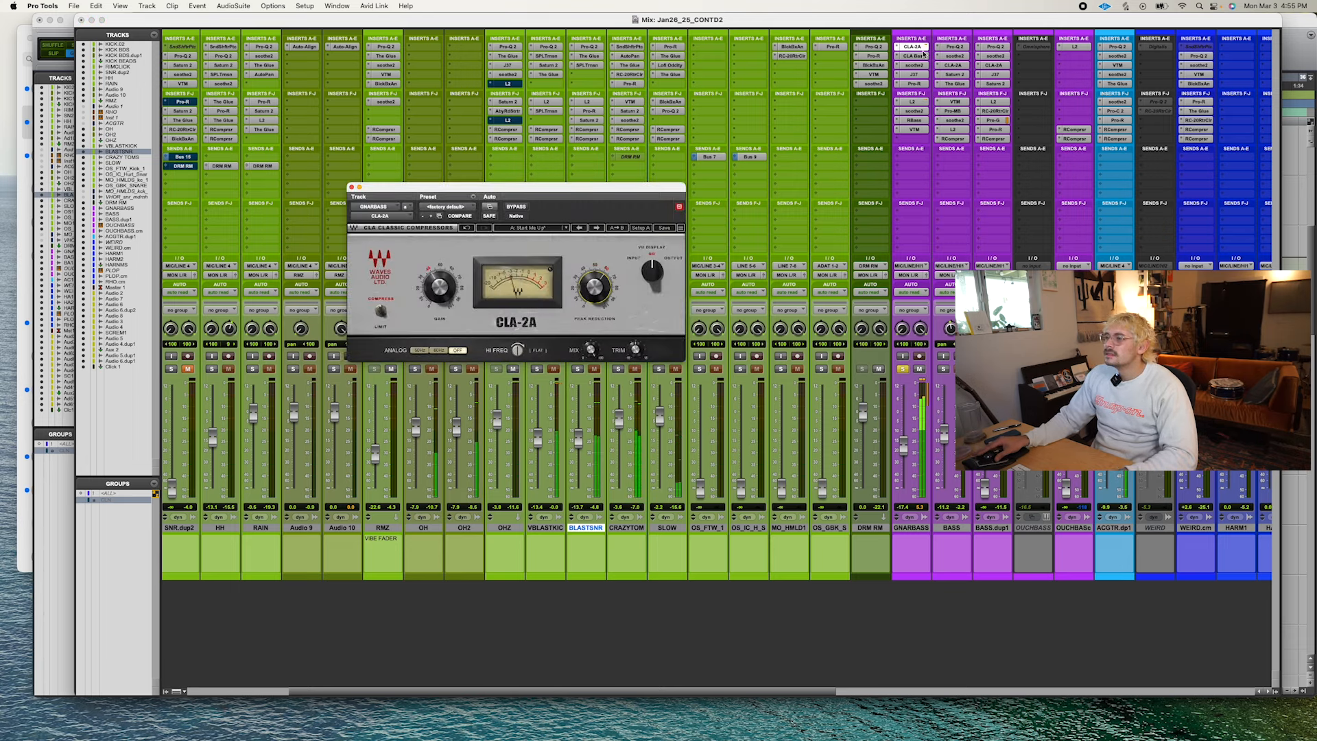
{"action": "left_click", "coordinate": [921, 55]}
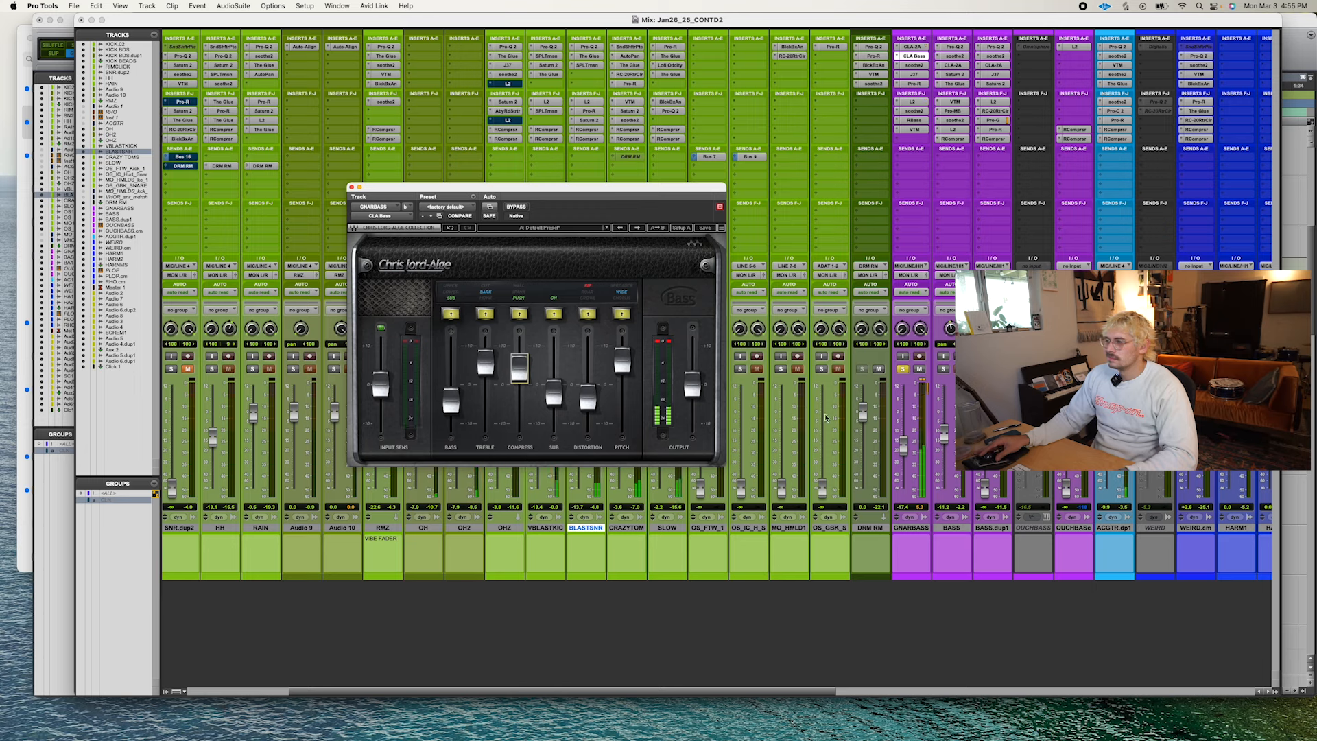
{"action": "left_click", "coordinate": [914, 65]}
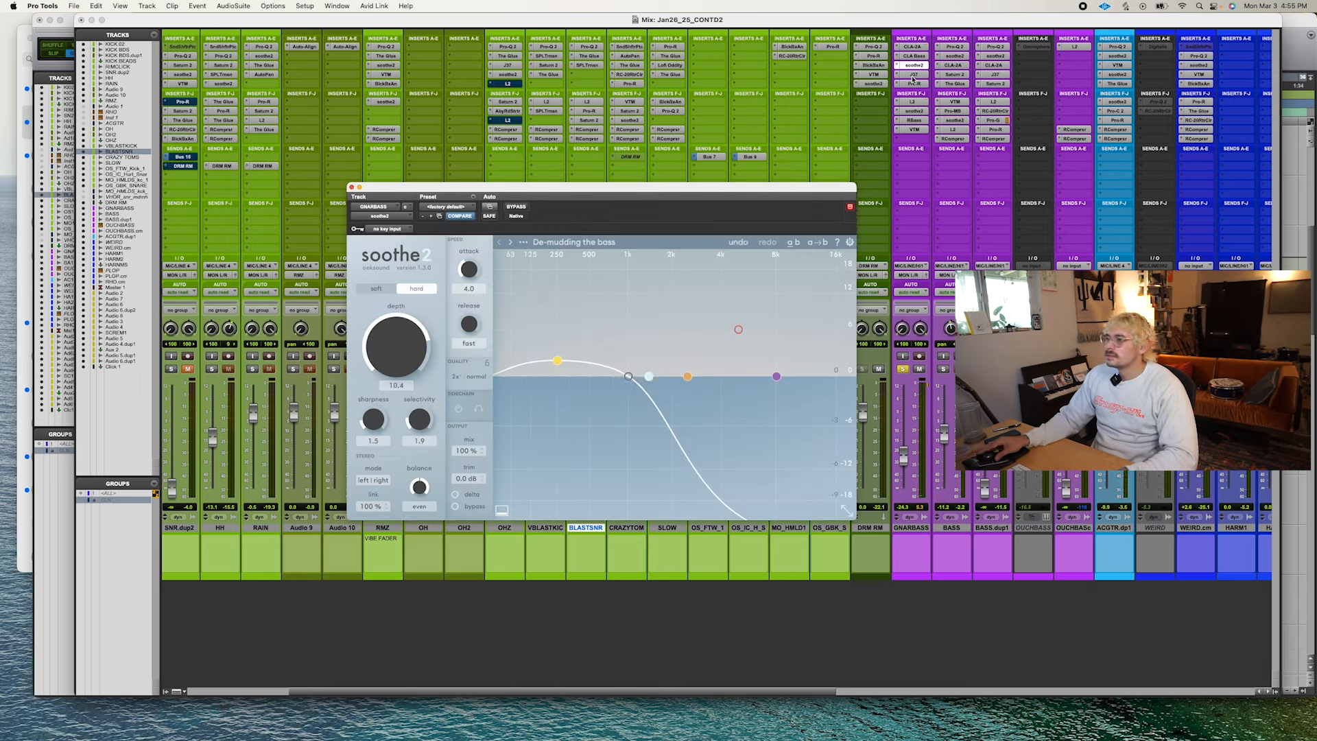
{"action": "left_click", "coordinate": [913, 75]}
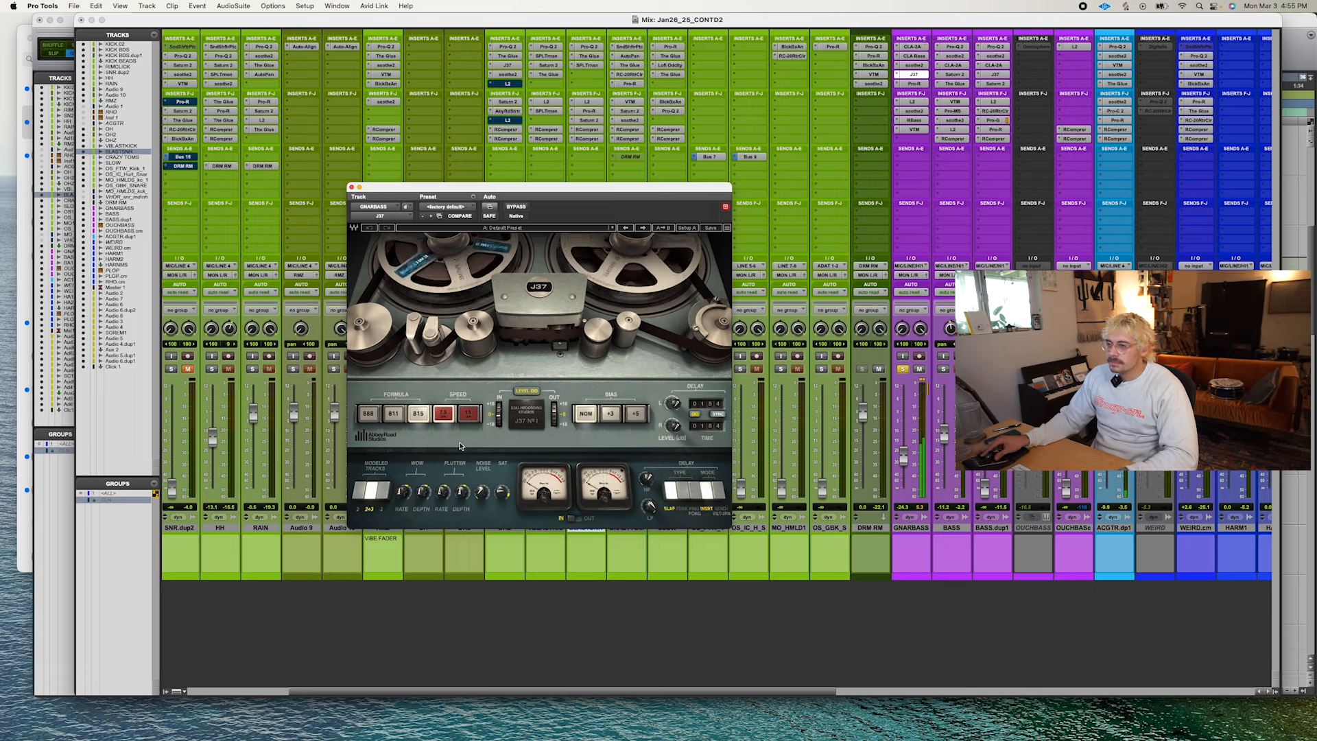
{"action": "left_click", "coordinate": [913, 83]}
{"action": "left_click", "coordinate": [911, 101]}
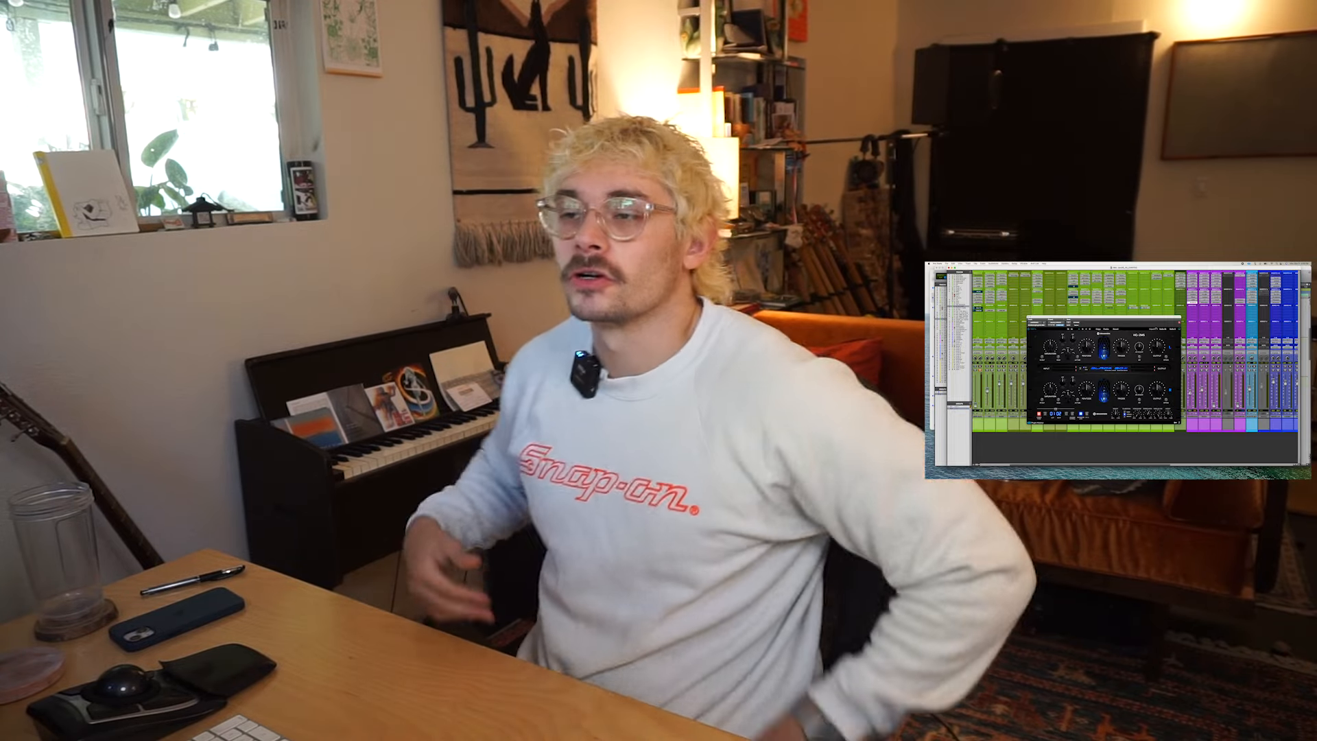
{"action": "key", "text": "super+w"}
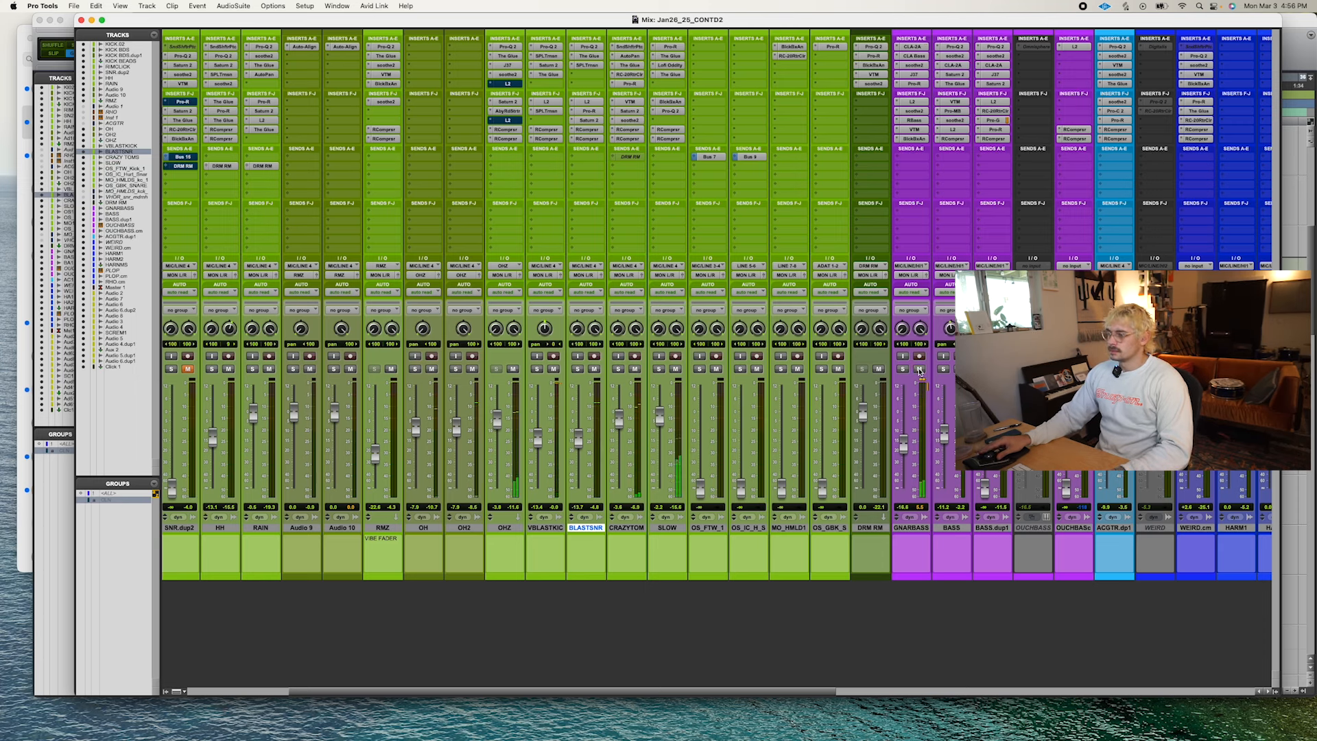
Examine the RBass and Virtual Tape Machines settings on GNARBASS, including the tape machine's calibration levels.
{"action": "left_click", "coordinate": [920, 369]}
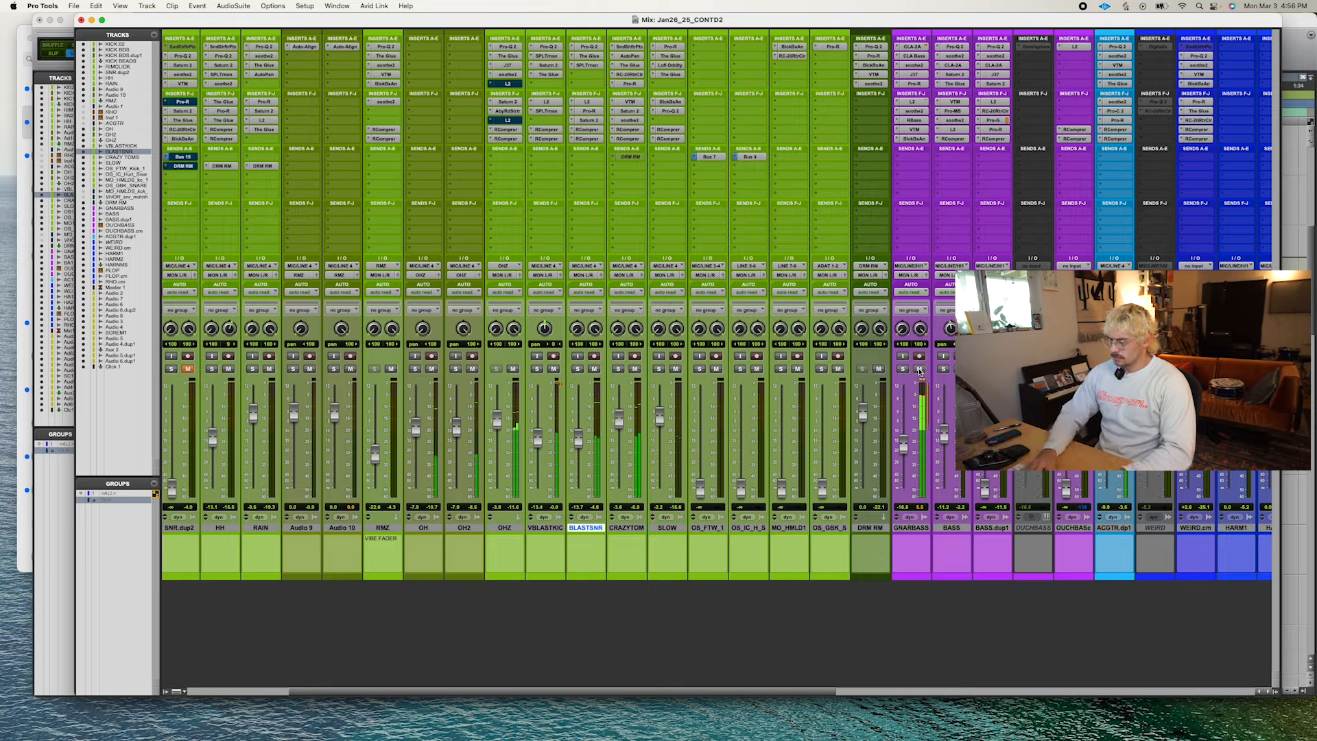
{"action": "left_click", "coordinate": [920, 121]}
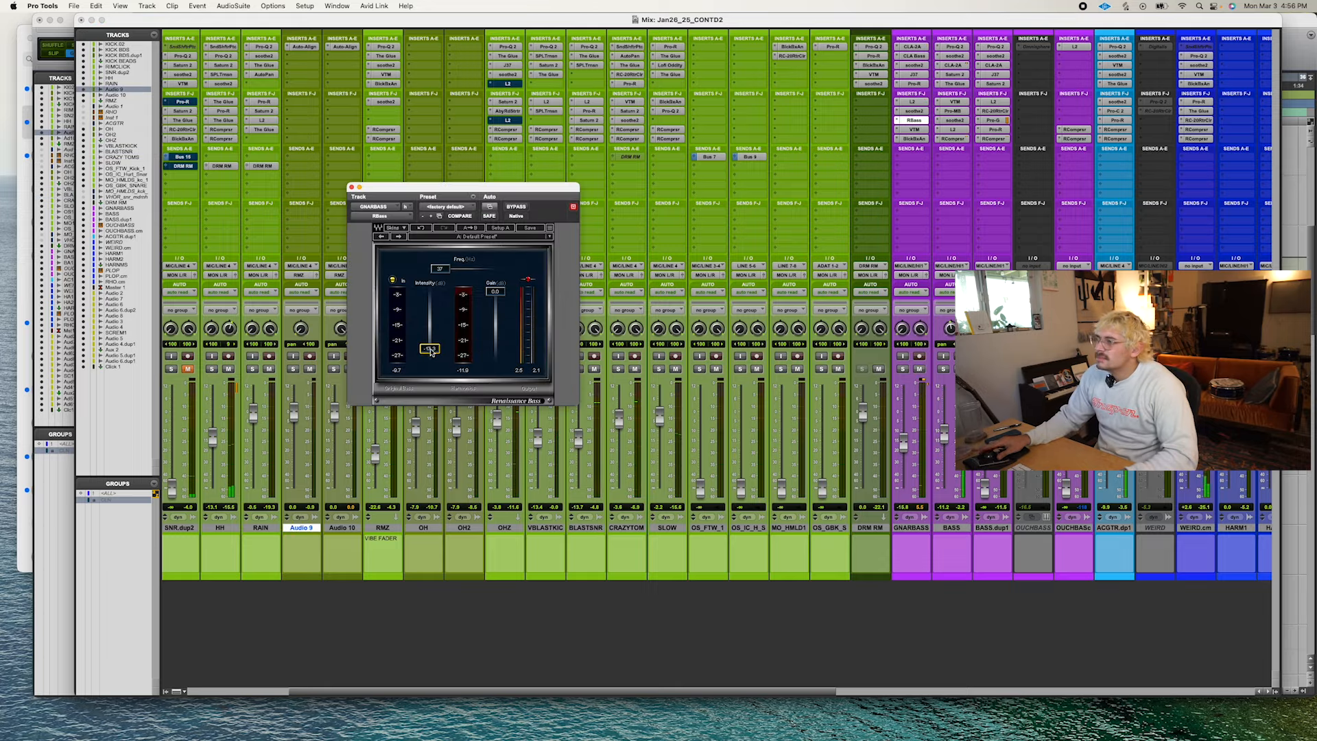
{"action": "left_click", "coordinate": [915, 130]}
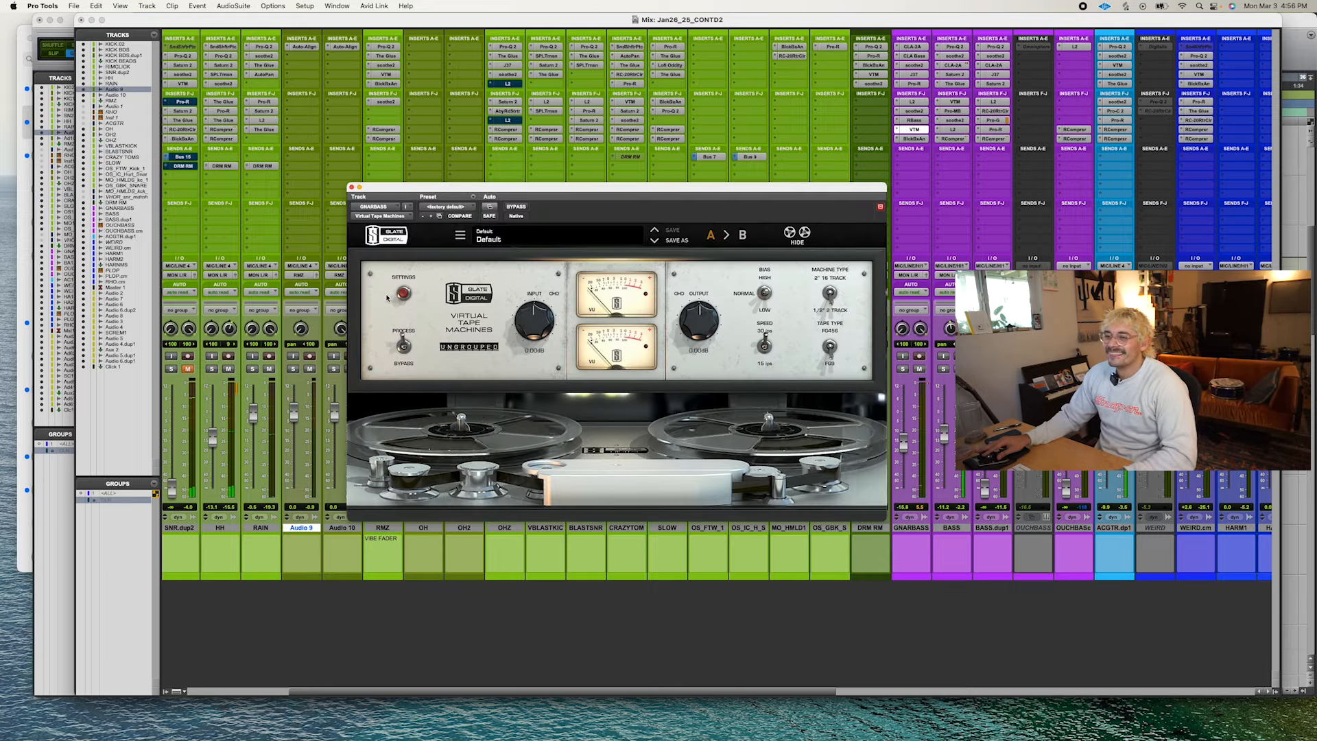
{"action": "left_click", "coordinate": [405, 293]}
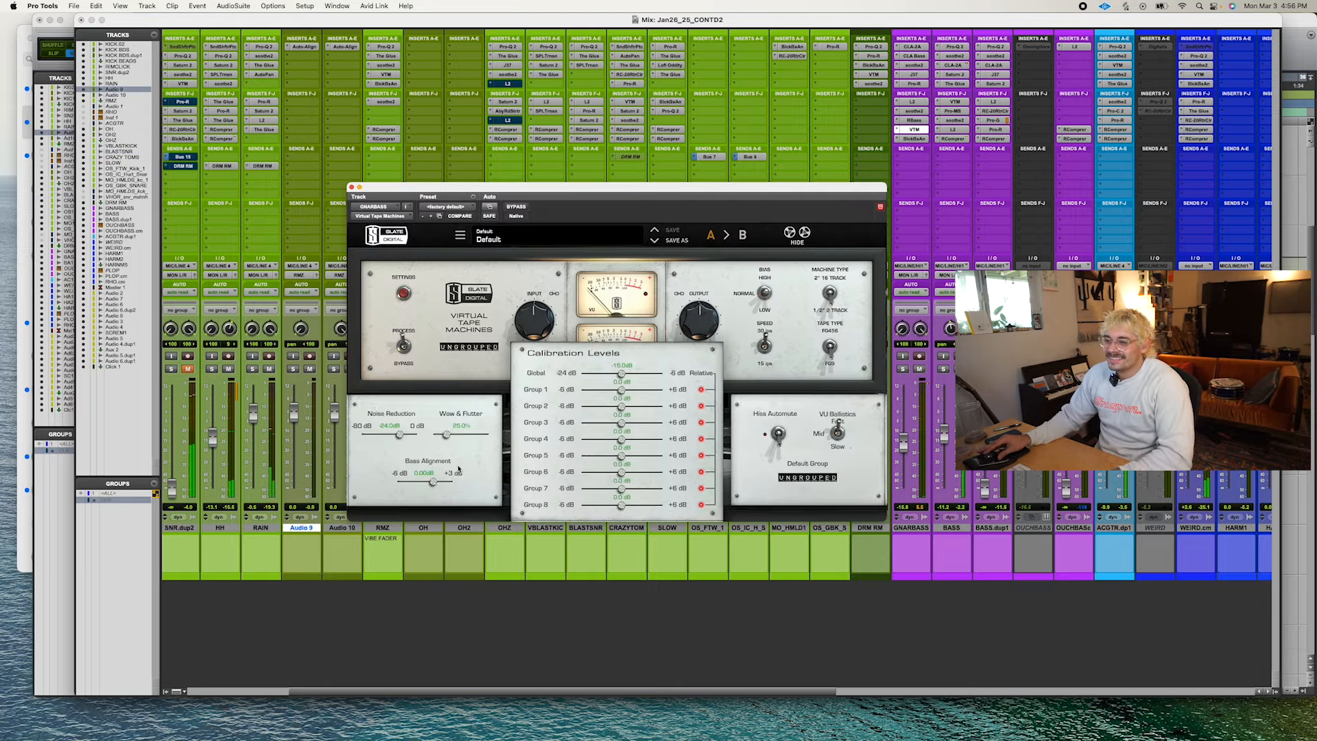
{"action": "left_click", "coordinate": [351, 187]}
Show volume automation on the ACGTR.dup1 track in the Edit window and trim it over the selected "SEE? I TRIED" section during playback.
{"action": "scroll", "coordinate": [821, 484], "scroll_direction": "right", "scroll_amount": 3}
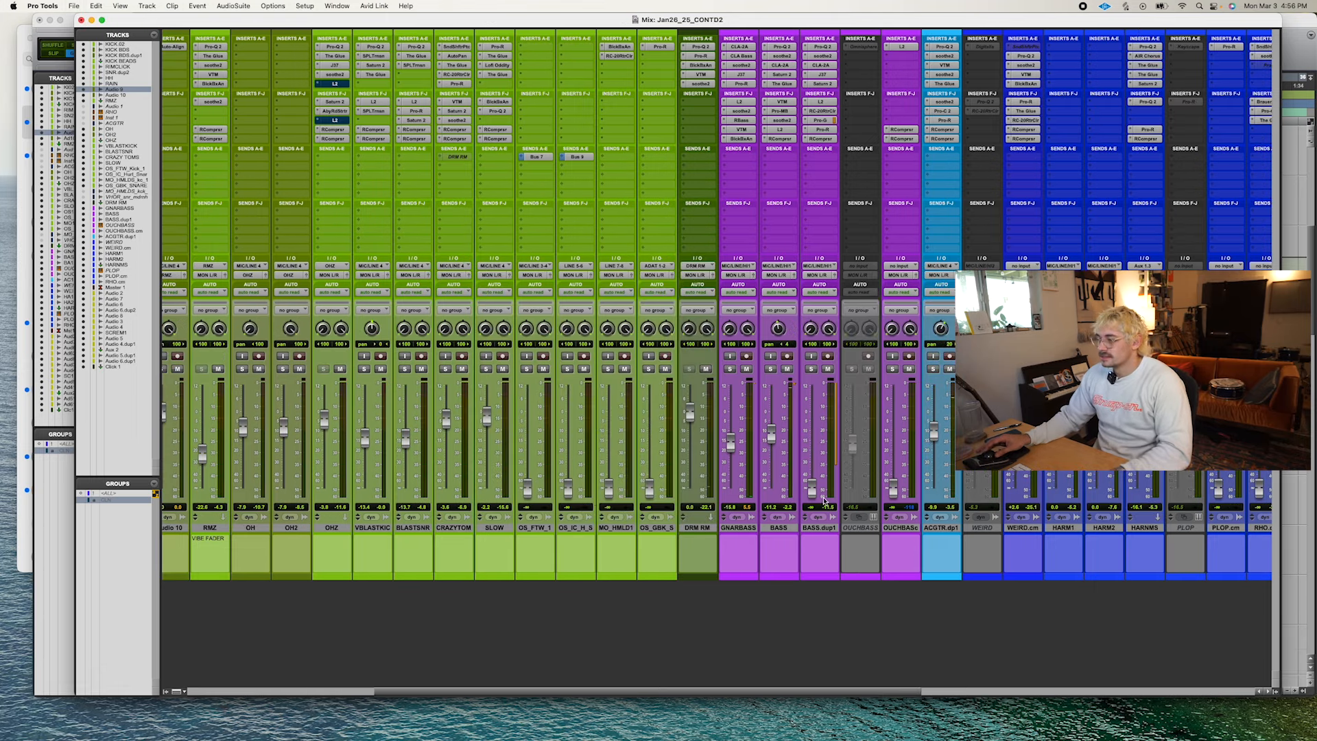
{"action": "key", "text": "super+equal"}
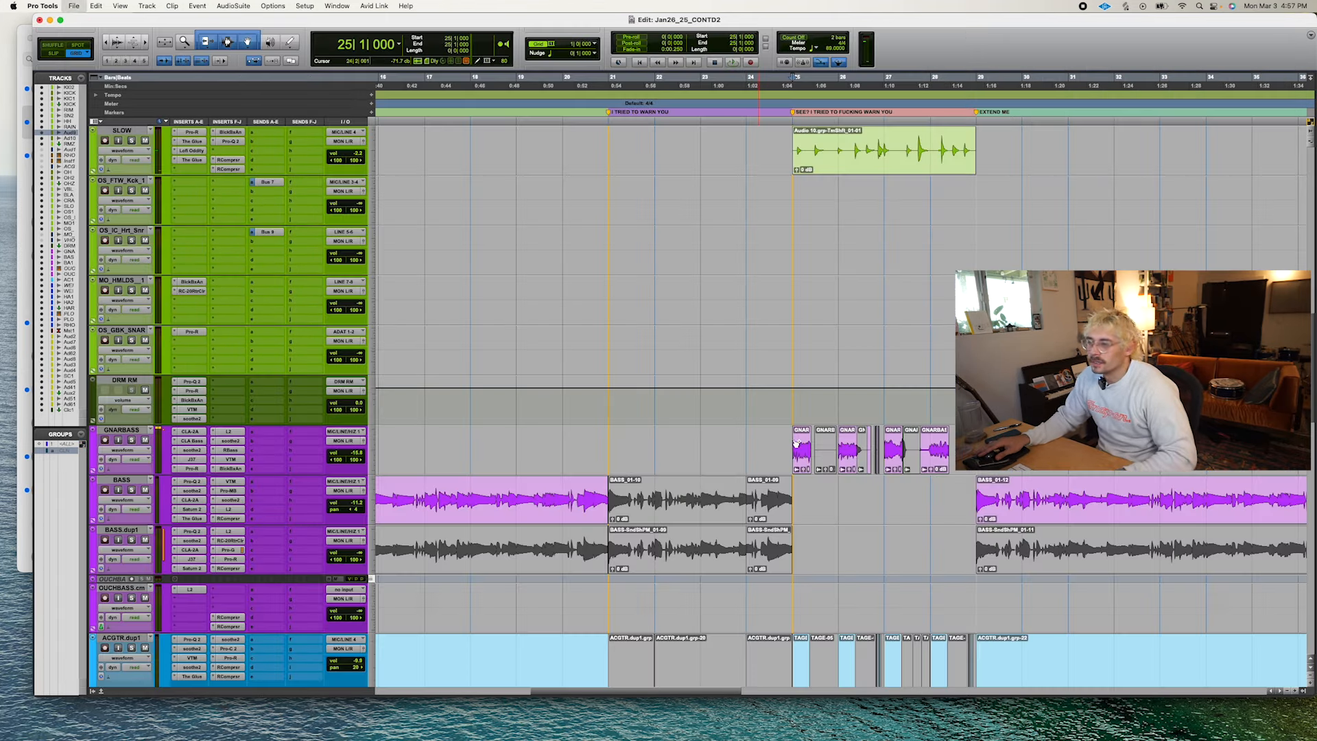
{"action": "scroll", "coordinate": [792, 443], "scroll_direction": "down", "scroll_amount": 5}
{"action": "key", "text": "space"}
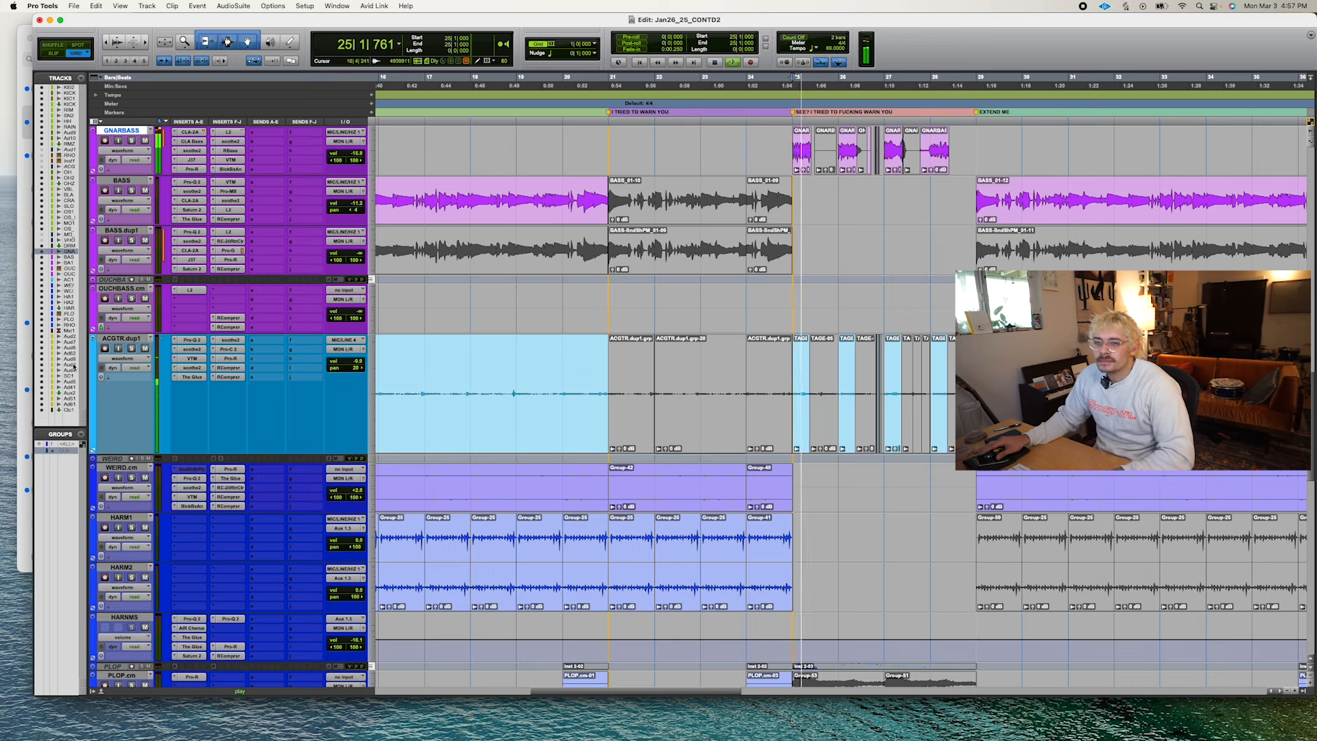
{"action": "left_click", "coordinate": [134, 356]}
{"action": "left_click", "coordinate": [127, 368]}
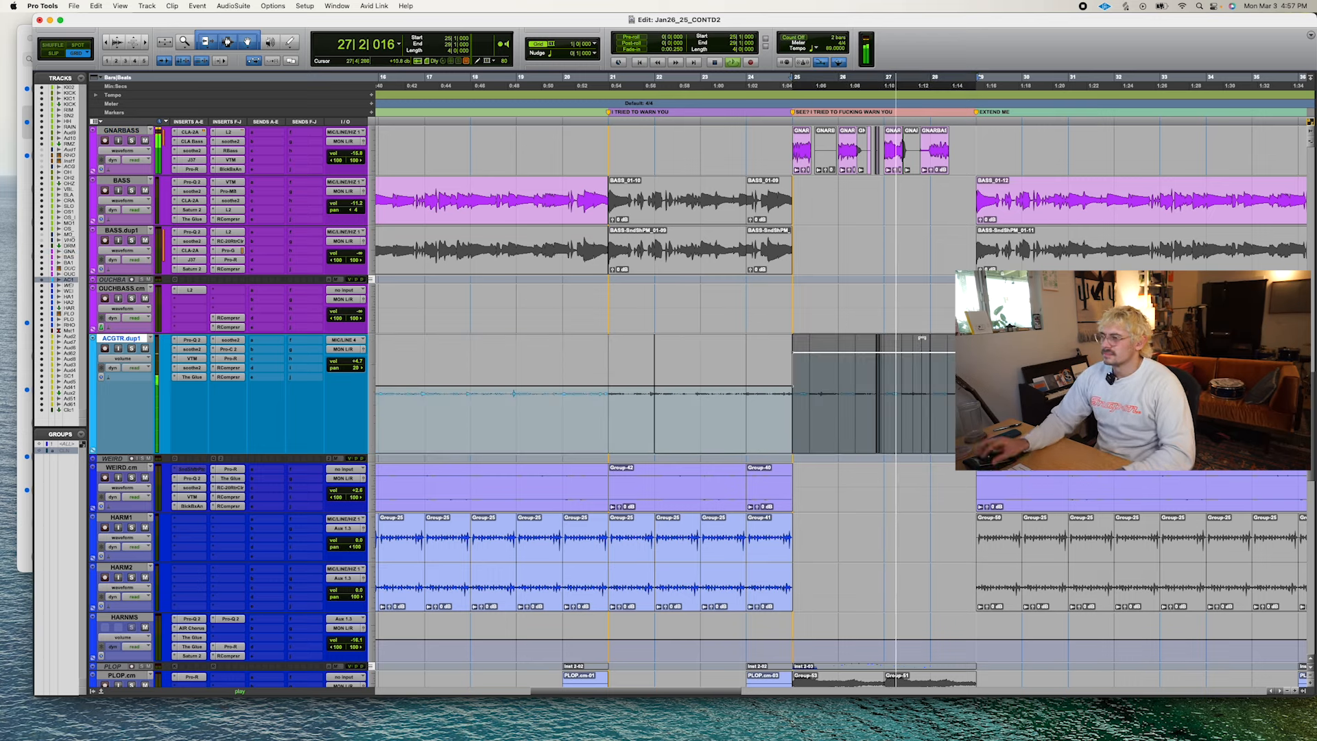
{"action": "left_click_drag", "start_coordinate": [922, 338], "coordinate": [924, 346]}
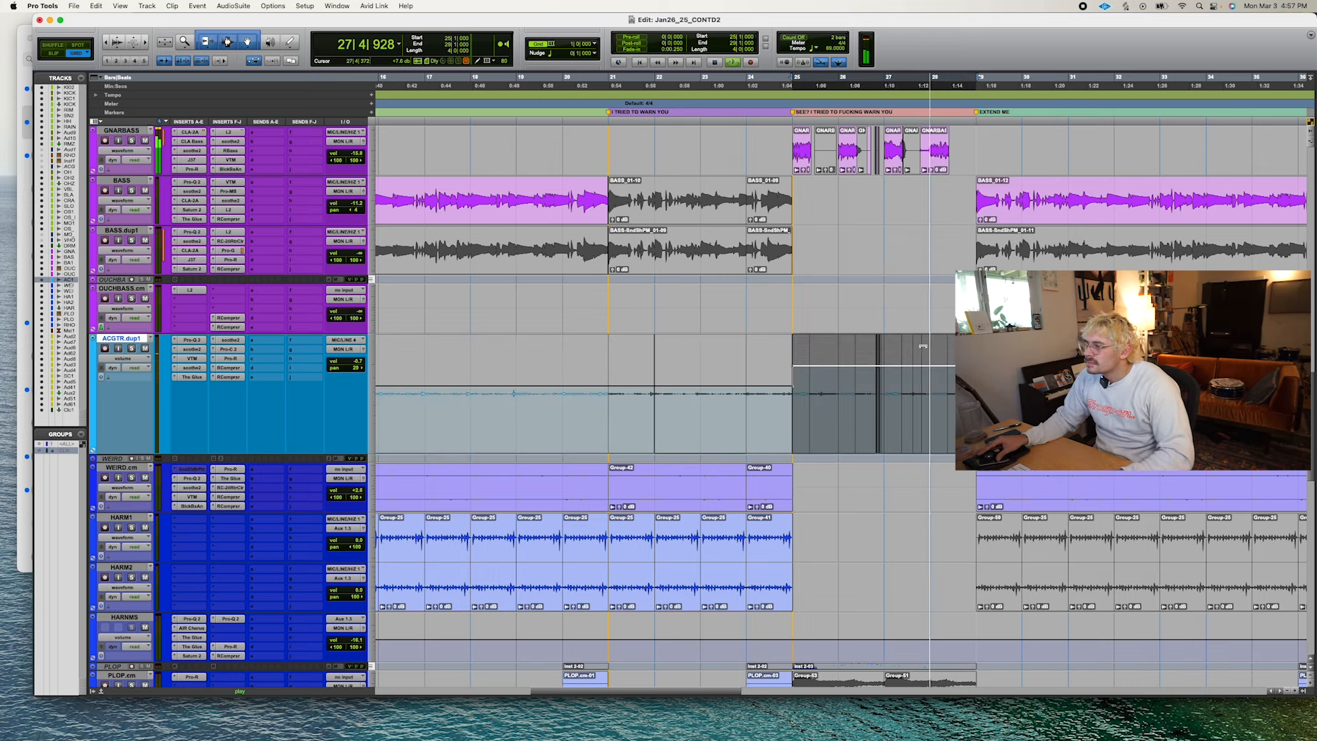
{"action": "left_click_drag", "start_coordinate": [924, 346], "coordinate": [923, 352]}
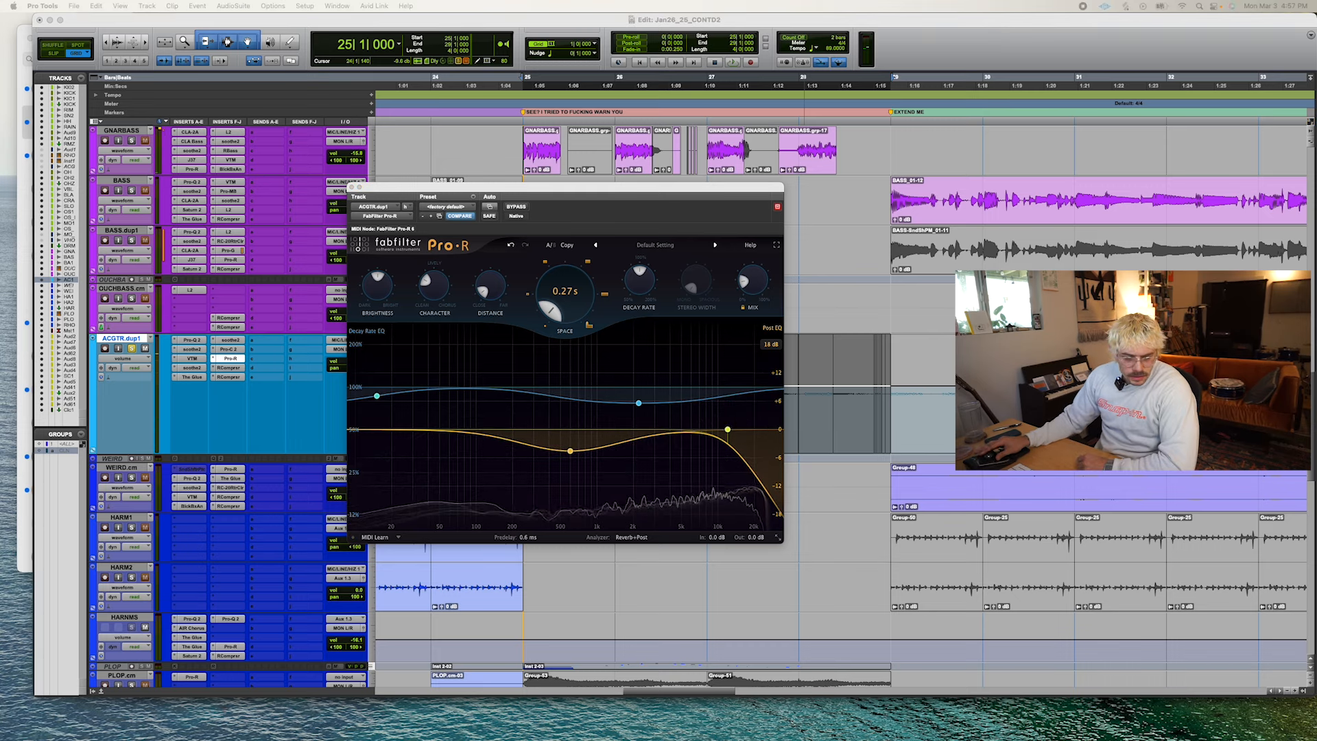
Show the Pro-R mix automation on ACGTR.dup1, raise it to the maximum over the selected section and audition it.
{"action": "left_click", "coordinate": [348, 142]}
{"action": "left_click", "coordinate": [351, 187]}
{"action": "left_click", "coordinate": [123, 359]}
{"action": "left_click", "coordinate": [137, 399]}
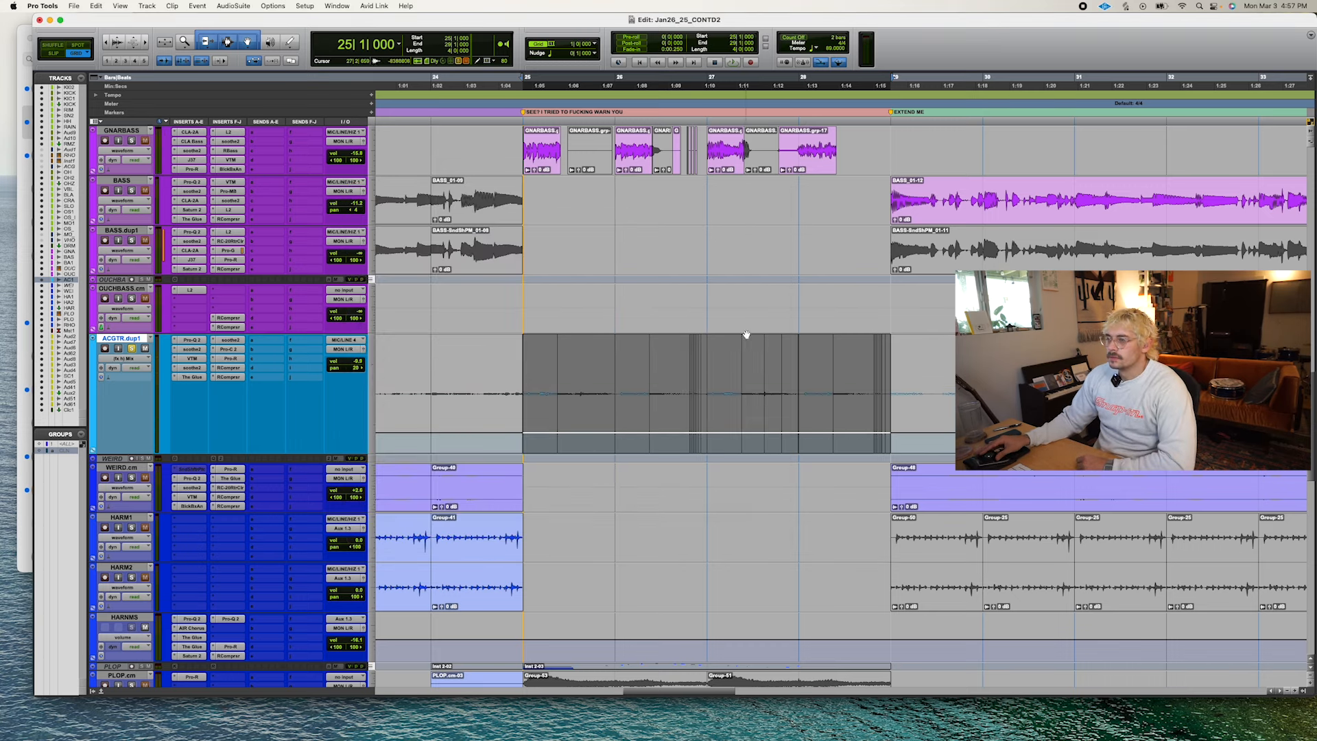
{"action": "left_click_drag", "start_coordinate": [742, 242], "coordinate": [710, 278]}
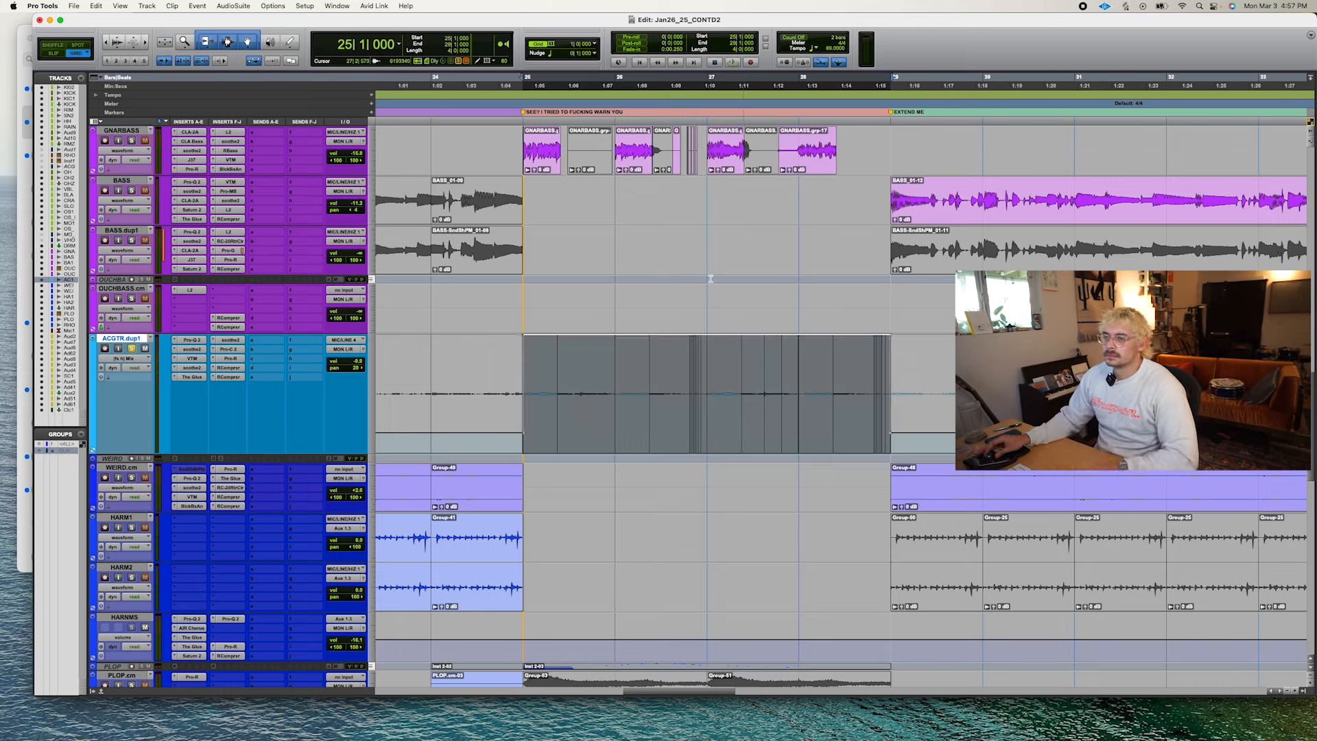
{"action": "key", "text": "space"}
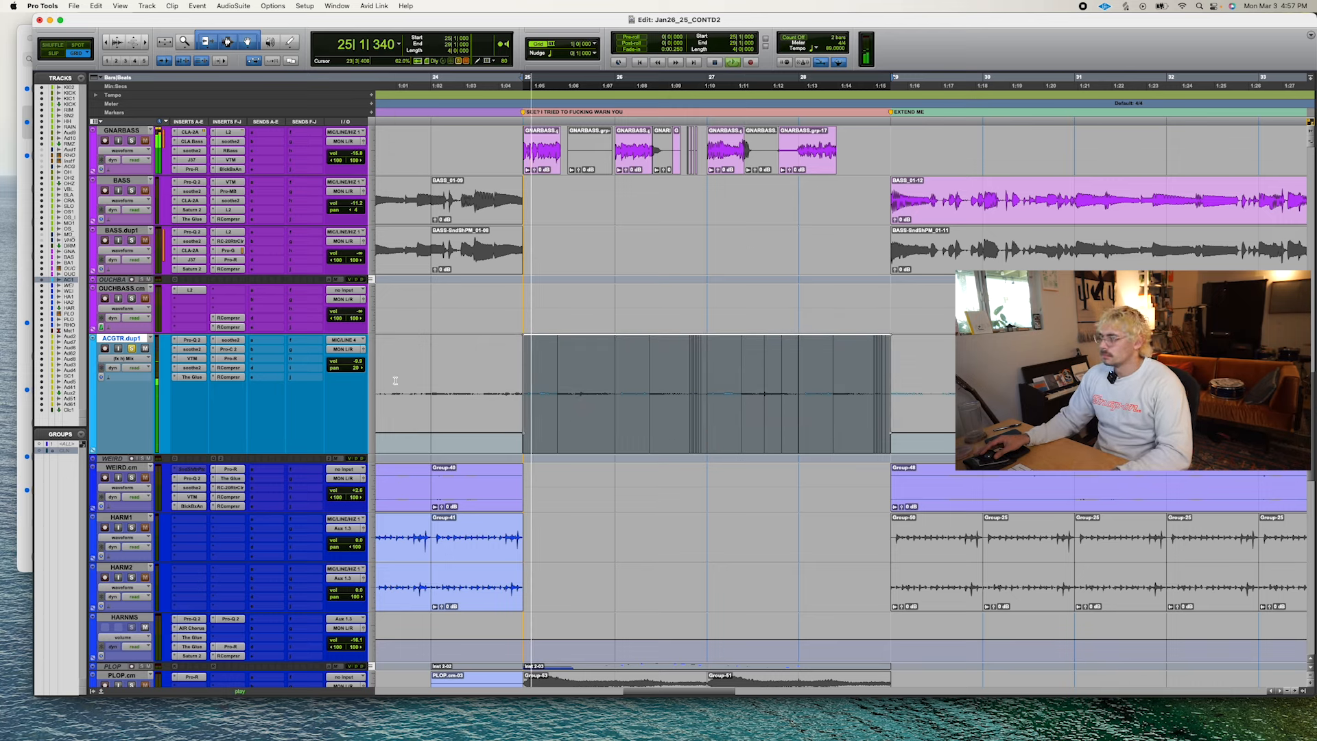
{"action": "key", "text": "space"}
Return ACGTR.dup1 to its volume automation and raise the level across the selected section while listening.
{"action": "left_click", "coordinate": [136, 359]}
{"action": "left_click", "coordinate": [153, 328]}
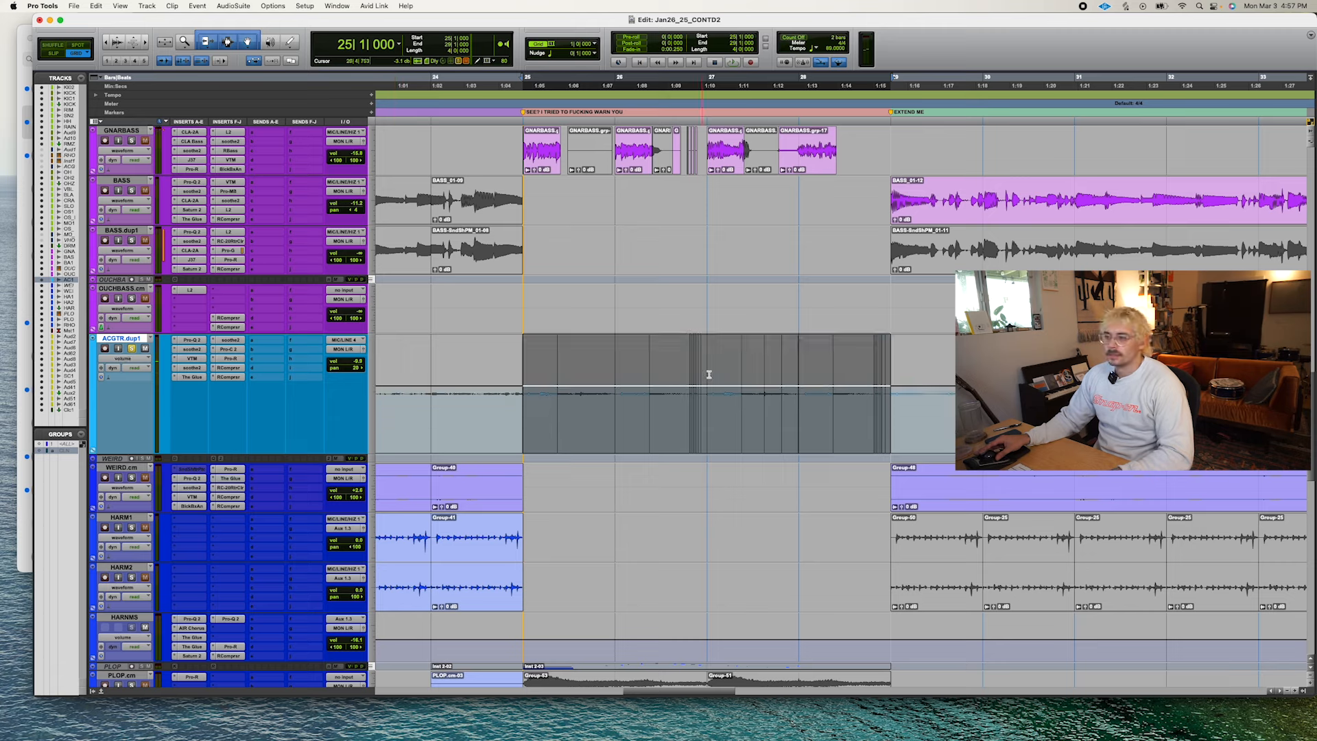
{"action": "key", "text": "space"}
{"action": "mouse_move", "coordinate": [725, 346]}
{"action": "left_mouse_down"}
{"action": "mouse_move", "coordinate": [725, 331]}
{"action": "mouse_move", "coordinate": [731, 349]}
{"action": "left_mouse_up"}
{"action": "left_click", "coordinate": [848, 432]}
{"action": "key", "text": "r"}
{"action": "key", "text": "r"}
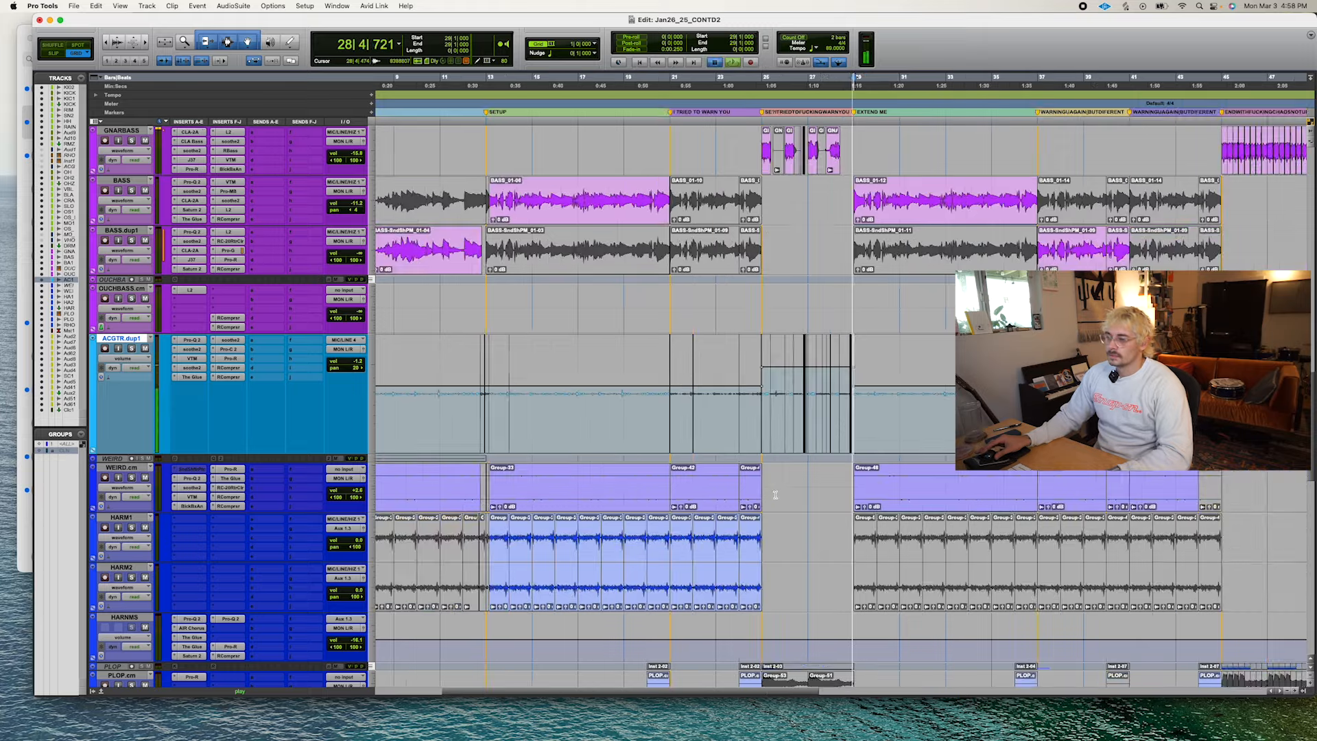
{"action": "key", "text": "space"}
Locate the SCREM1 clips, insert soothe2 on that track's channel in the mixer and increase its depth.
{"action": "scroll", "coordinate": [771, 498], "scroll_direction": "down", "scroll_amount": 5}
{"action": "scroll", "coordinate": [771, 498], "scroll_direction": "down", "scroll_amount": 10}
{"action": "left_click", "coordinate": [741, 315]}
{"action": "key", "text": "t"}
{"action": "scroll", "coordinate": [577, 341], "scroll_direction": "right", "scroll_amount": 5}
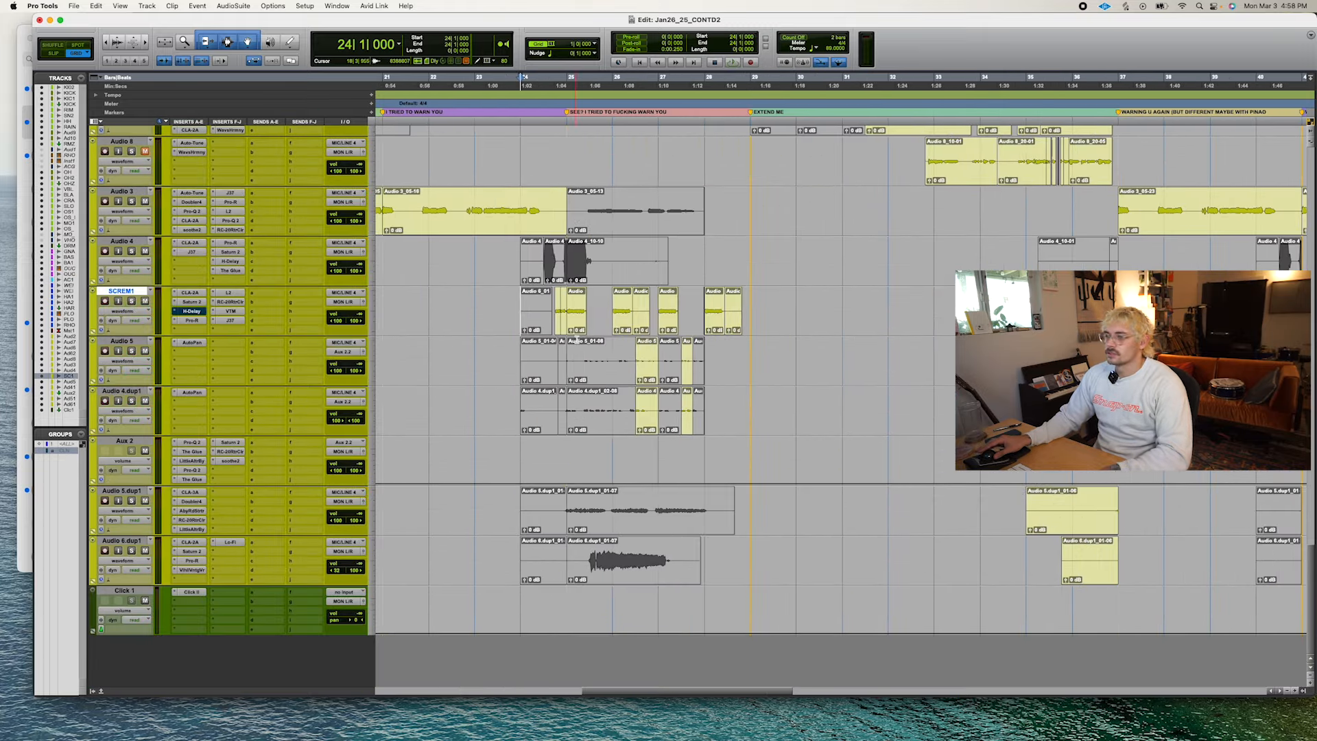
{"action": "scroll", "coordinate": [578, 341], "scroll_direction": "left", "scroll_amount": 1}
{"action": "key", "text": "super+equal"}
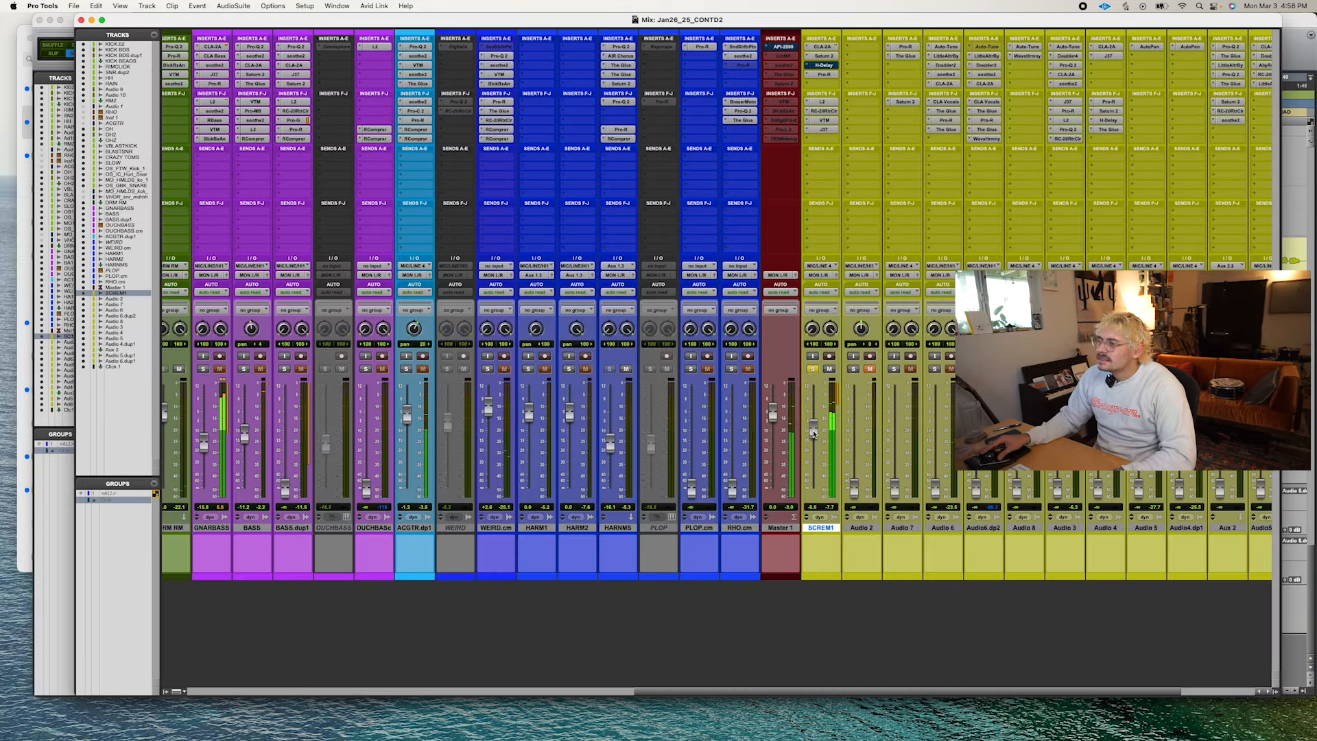
{"action": "left_click", "coordinate": [828, 111]}
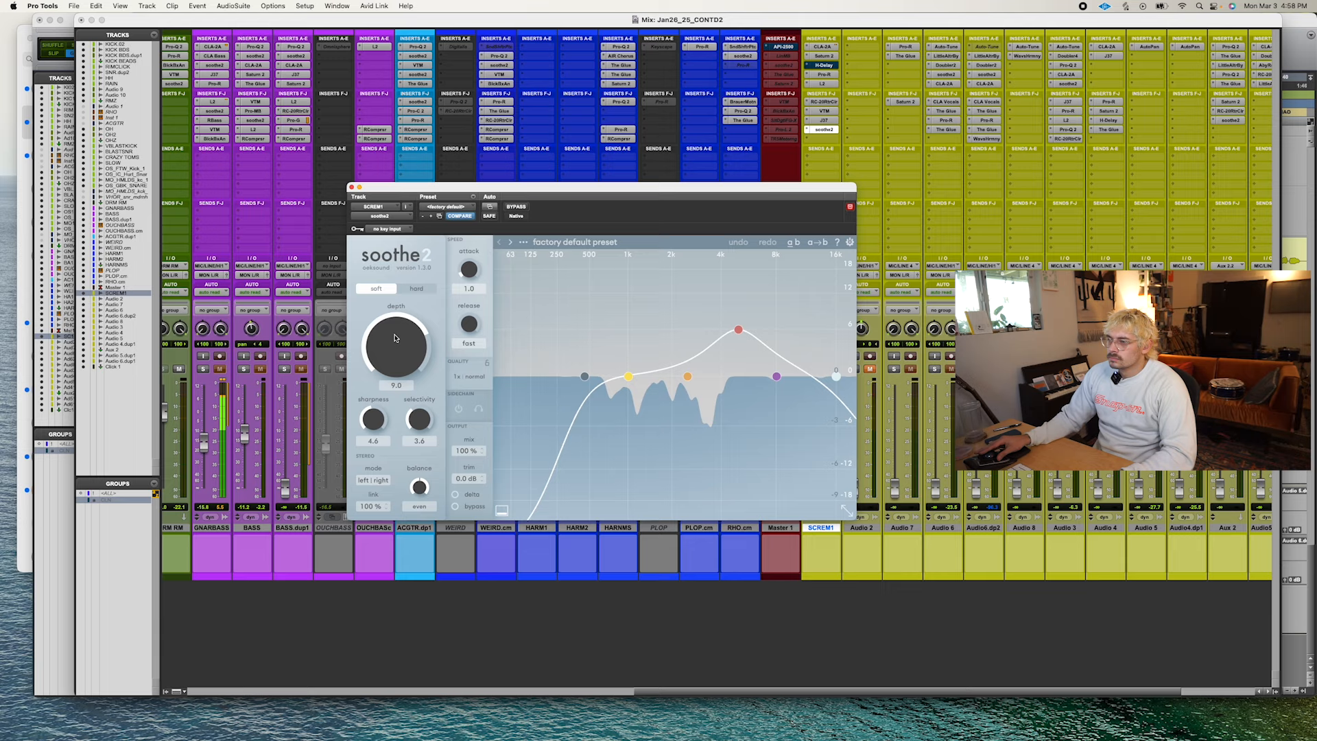
{"action": "left_click_drag", "start_coordinate": [394, 337], "coordinate": [395, 316]}
Insert FabFilter Pro-R after soothe2 on the SCREM1 track and adjust its reverb mix during playback.
{"action": "left_click", "coordinate": [816, 140]}
{"action": "mouse_move", "coordinate": [850, 140]}
{"action": "mouse_move", "coordinate": [919, 273]}
{"action": "left_click", "coordinate": [1066, 329]}
{"action": "key", "text": "space"}
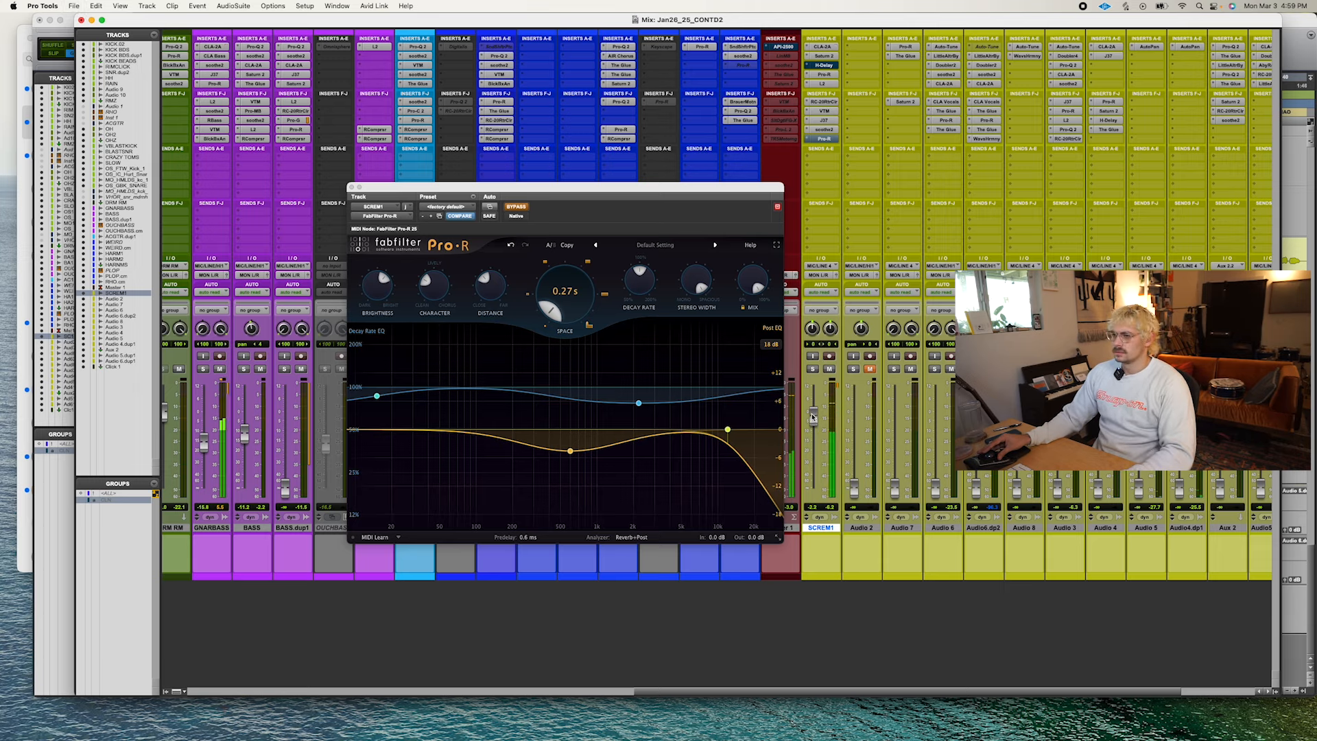
{"action": "key", "text": "super+equal"}
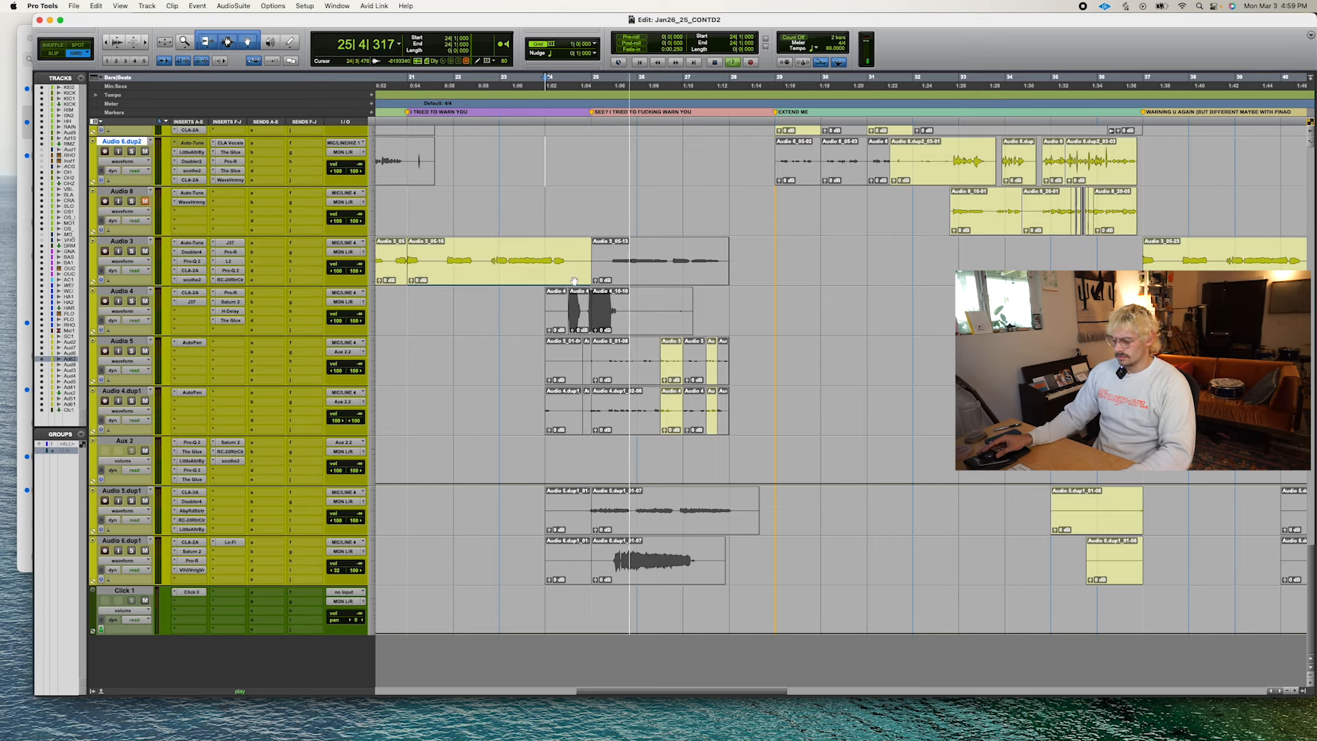
{"action": "key", "text": "super+equal"}
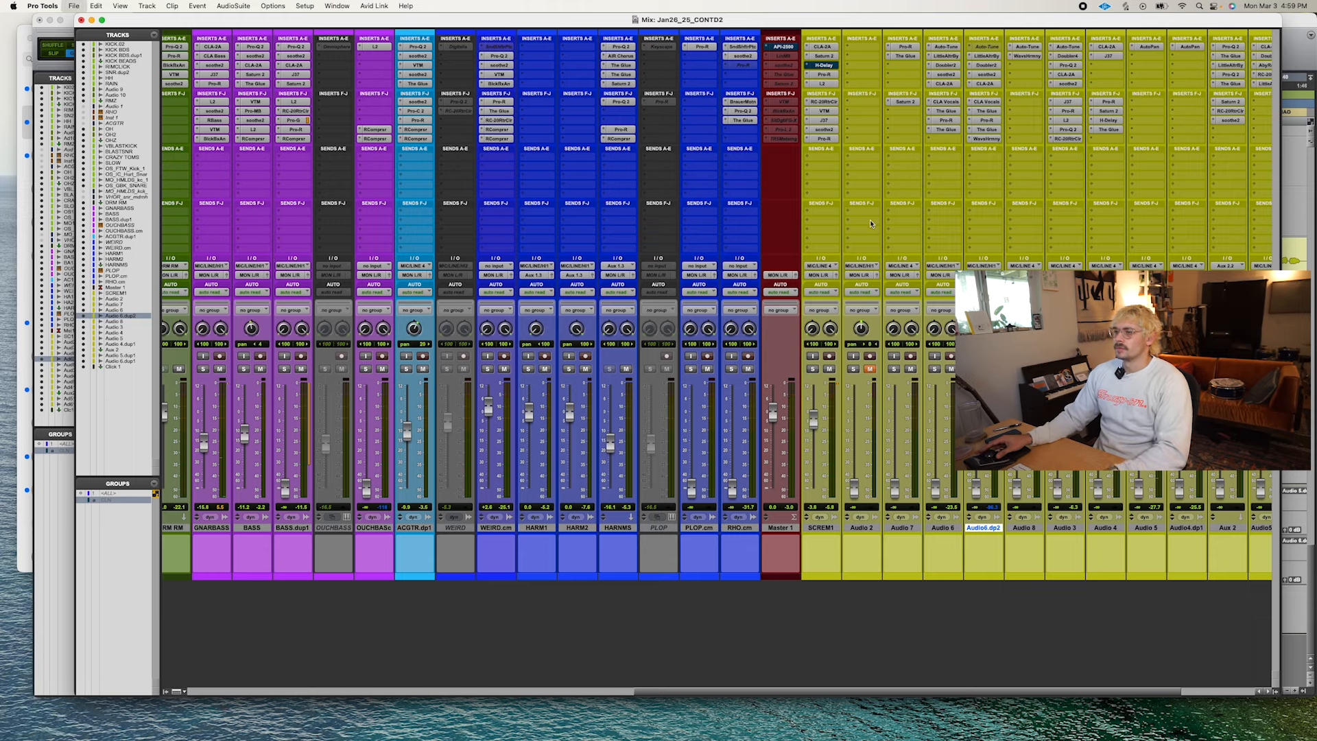
{"action": "left_click", "coordinate": [823, 138]}
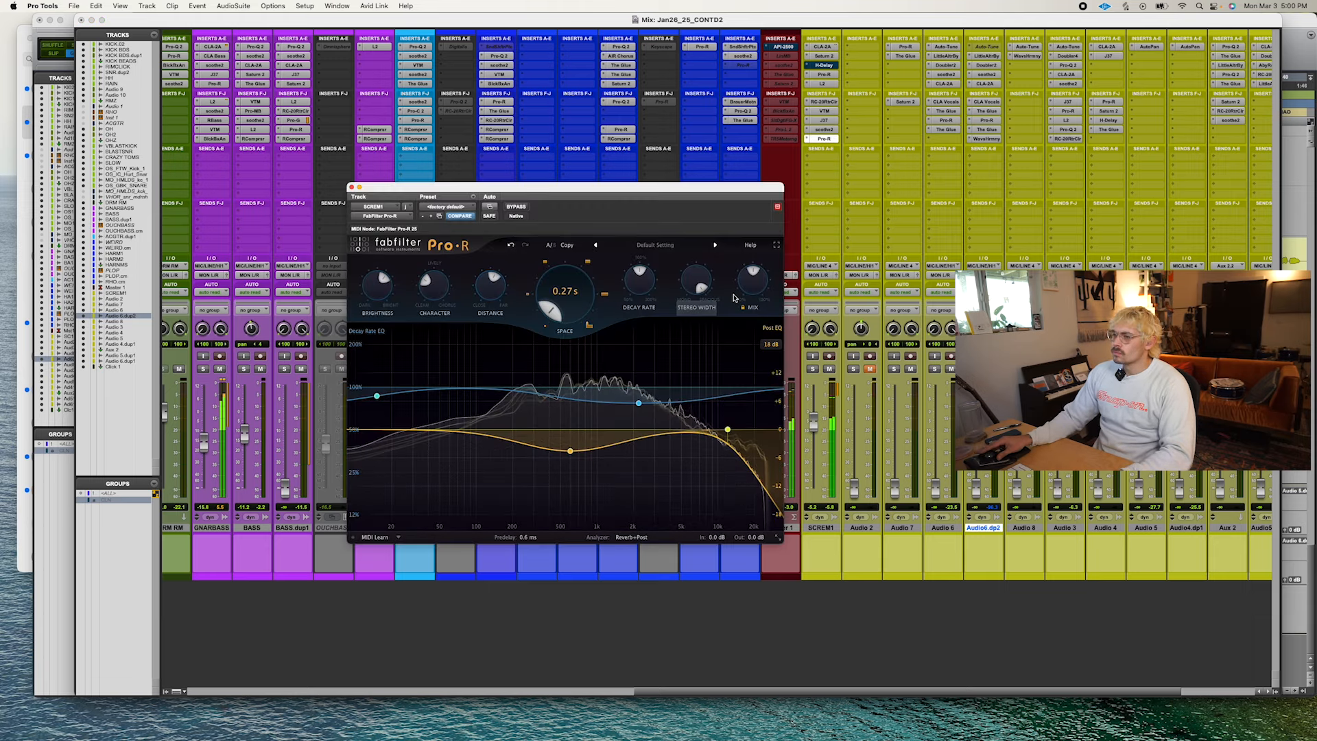
Return to the Edit window, play the new vocal takes and insert FabFilter Pro-Q 2 after Little AlterBoy on V2.02.
{"action": "key", "text": "super+equal"}
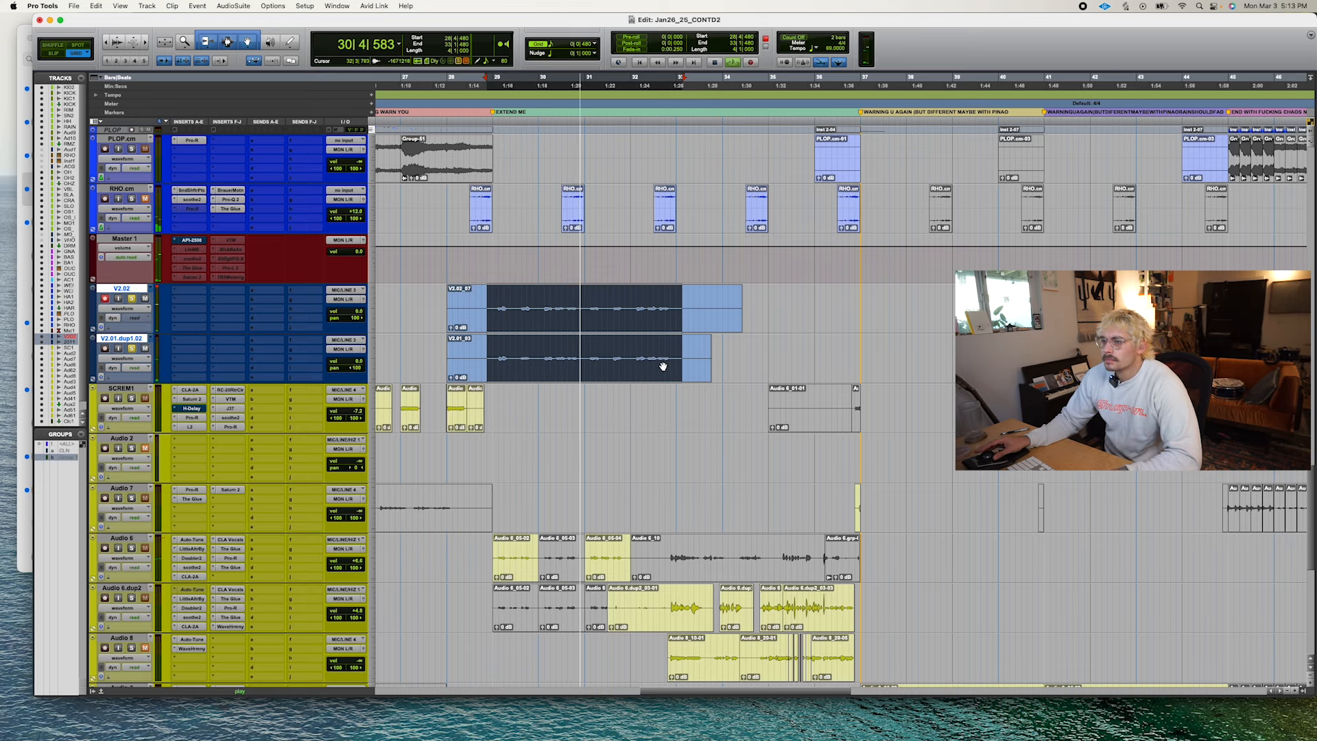
{"action": "scroll", "coordinate": [382, 325], "scroll_direction": "down", "scroll_amount": 2}
{"action": "key", "text": "space"}
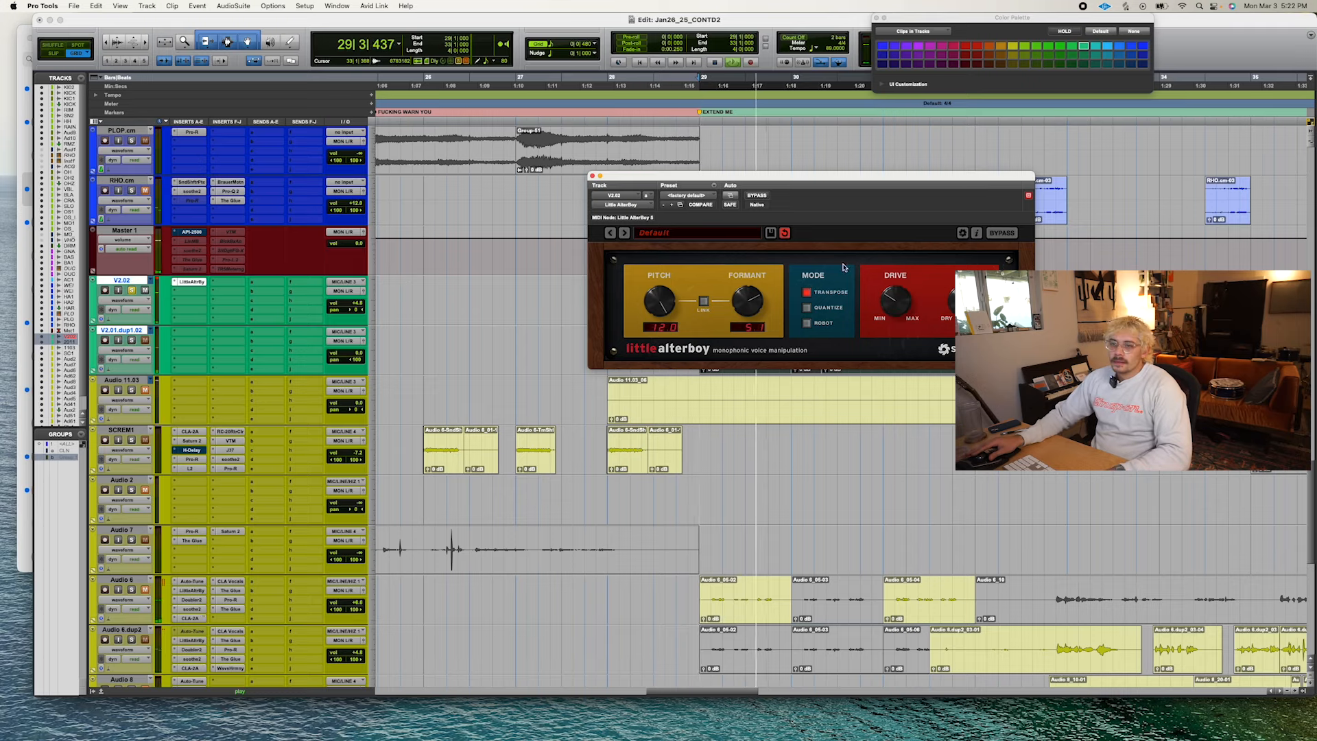
{"action": "left_click", "coordinate": [201, 293]}
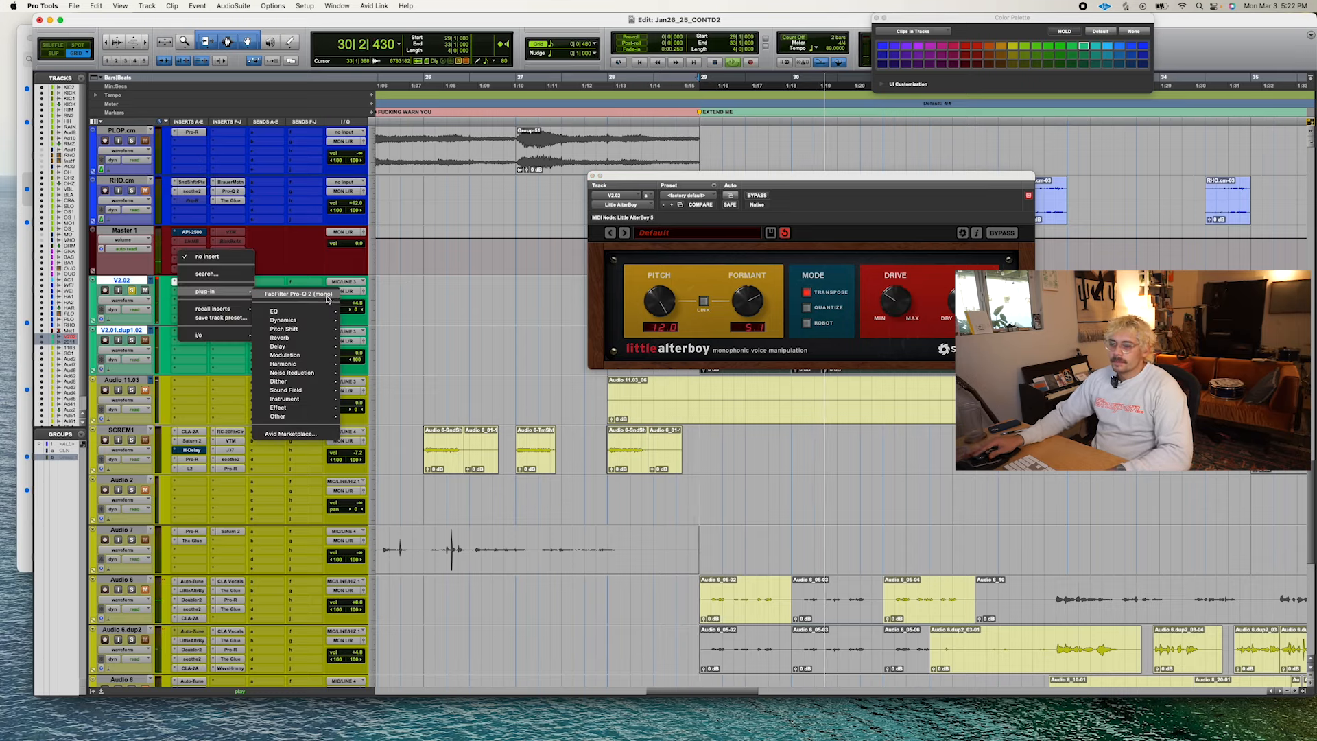
{"action": "left_click", "coordinate": [326, 295]}
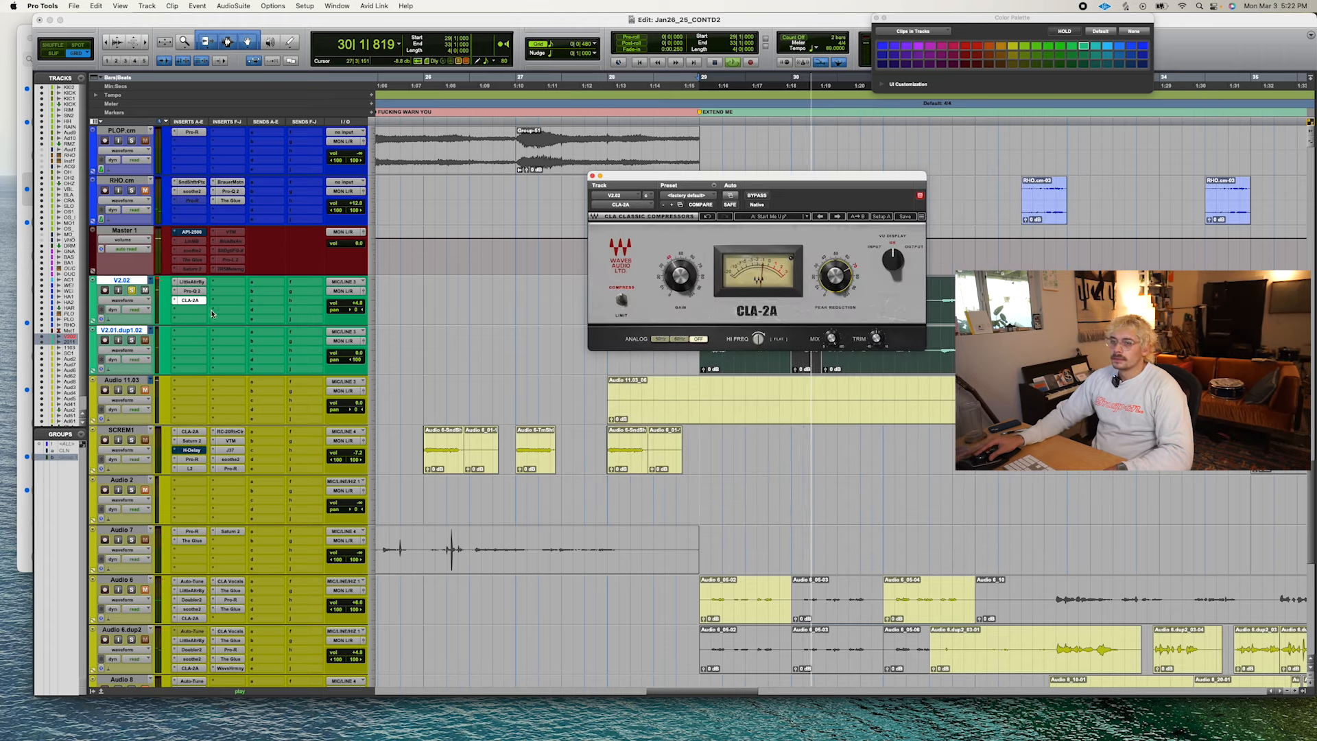
Extend the V2.02 insert chain after CLA-2A, adjust the FabFilter Pro-DS range and copy Pro-DS to V2.01.dup1.02.
{"action": "left_click", "coordinate": [199, 309]}
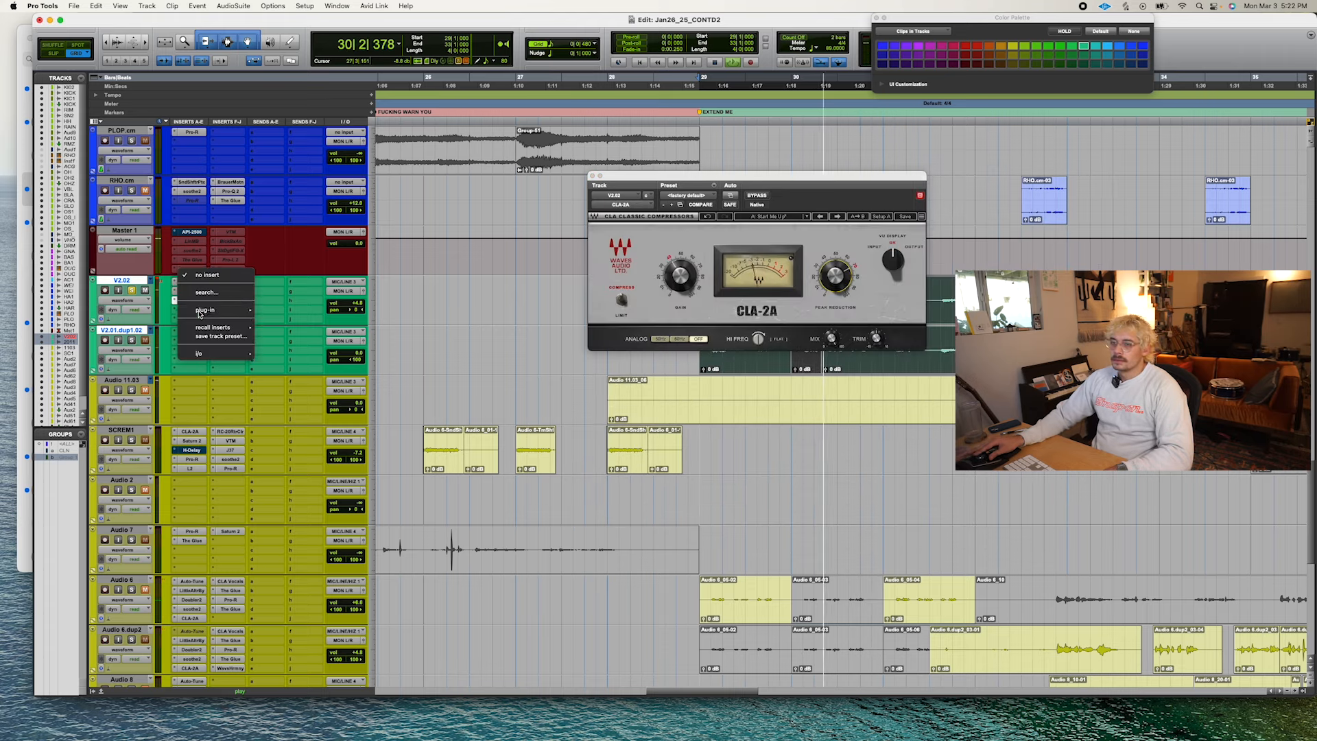
{"action": "mouse_move", "coordinate": [216, 309]}
{"action": "mouse_move", "coordinate": [288, 338]}
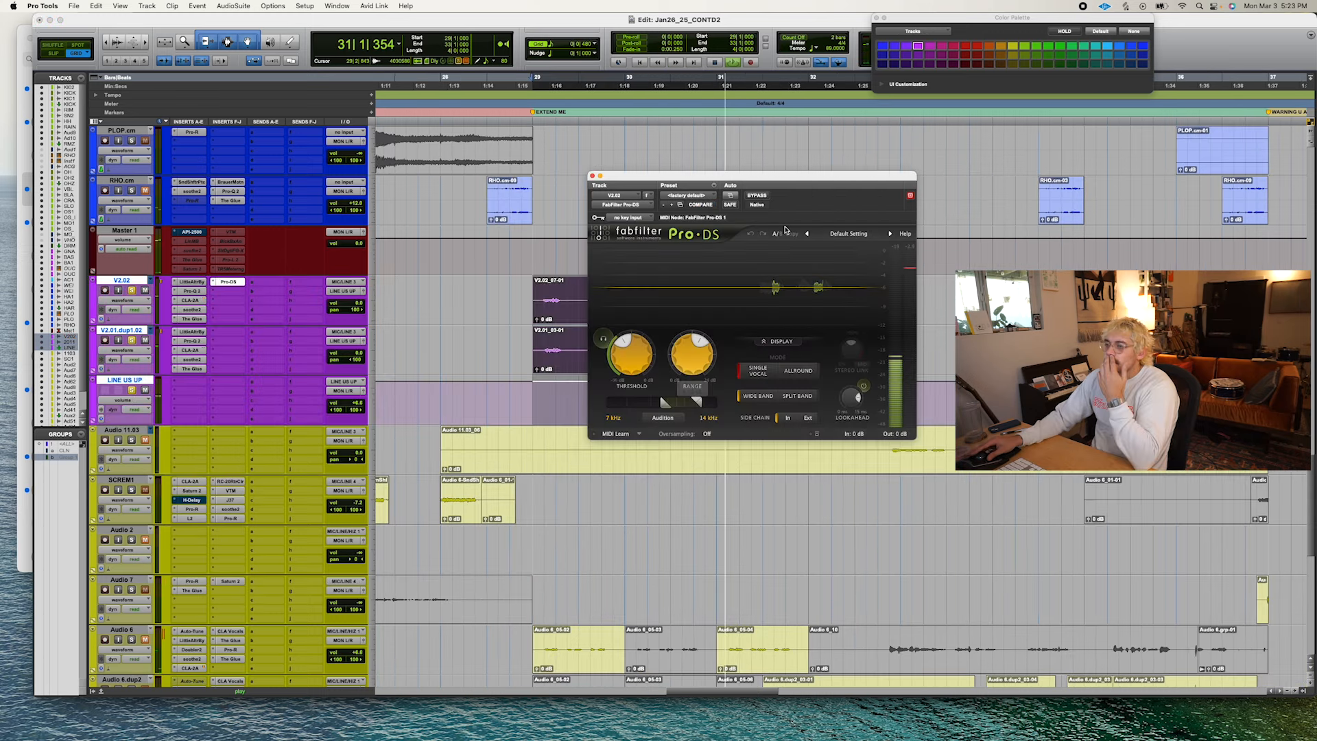
{"action": "left_click_drag", "start_coordinate": [685, 347], "coordinate": [686, 326]}
{"action": "left_click_drag", "start_coordinate": [231, 282], "coordinate": [229, 335]}
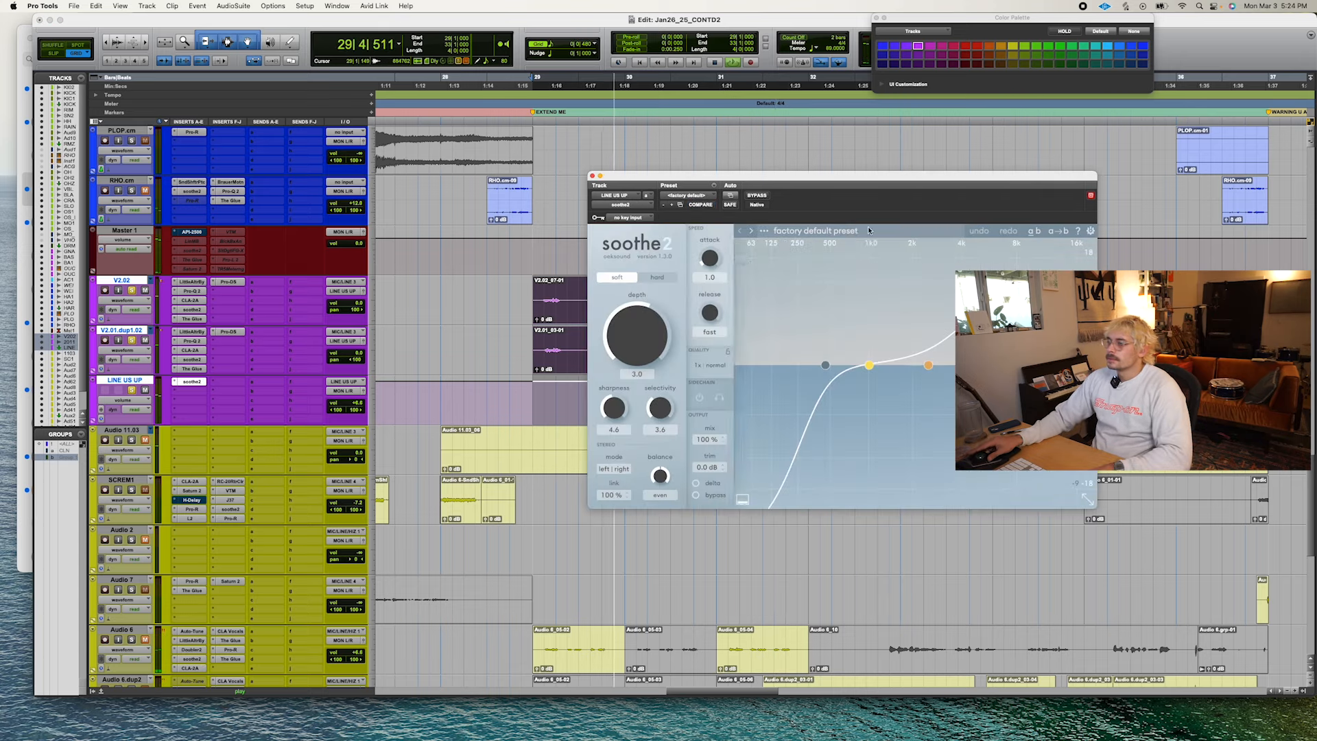
Load the Invisible de-esser vocal preset in soothe2 on the LINE US UP track and close the plug-in.
{"action": "left_click", "coordinate": [815, 230]}
{"action": "scroll", "coordinate": [795, 381], "scroll_direction": "down", "scroll_amount": 2}
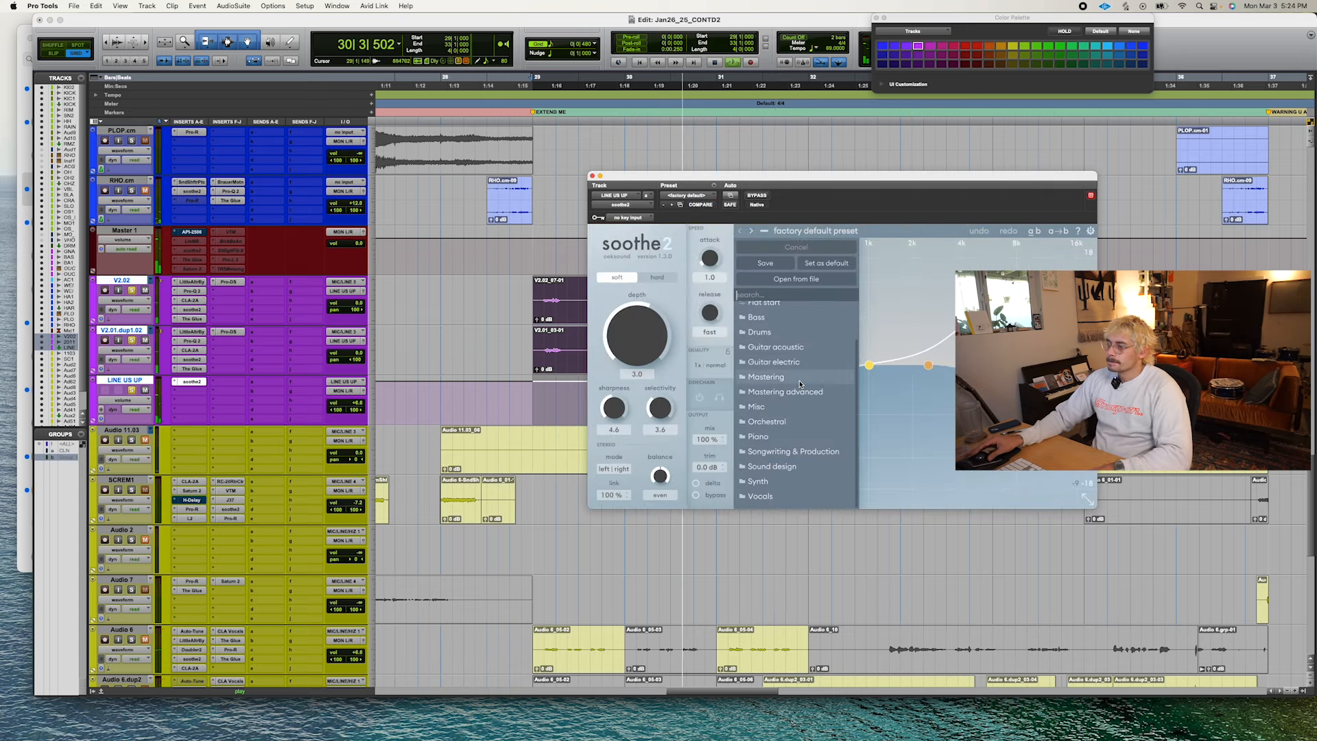
{"action": "left_click", "coordinate": [760, 496]}
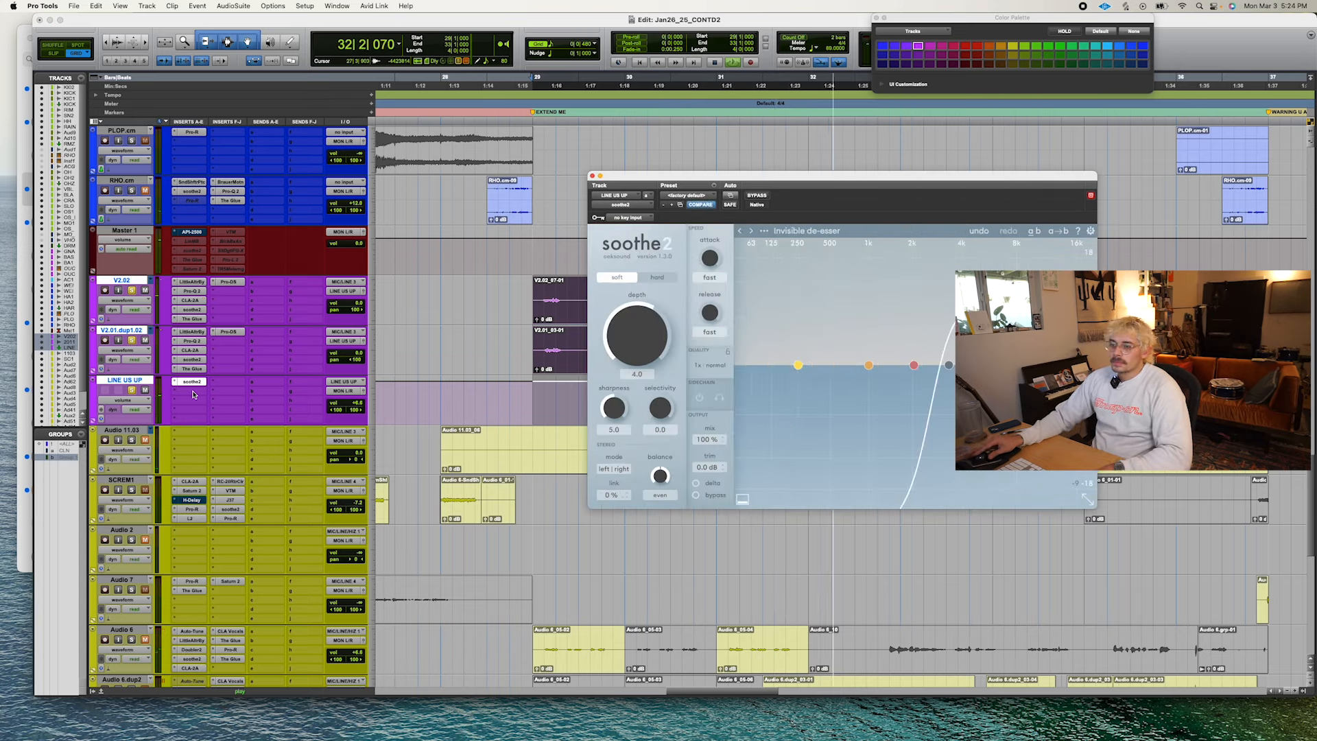
{"action": "left_click", "coordinate": [593, 176]}
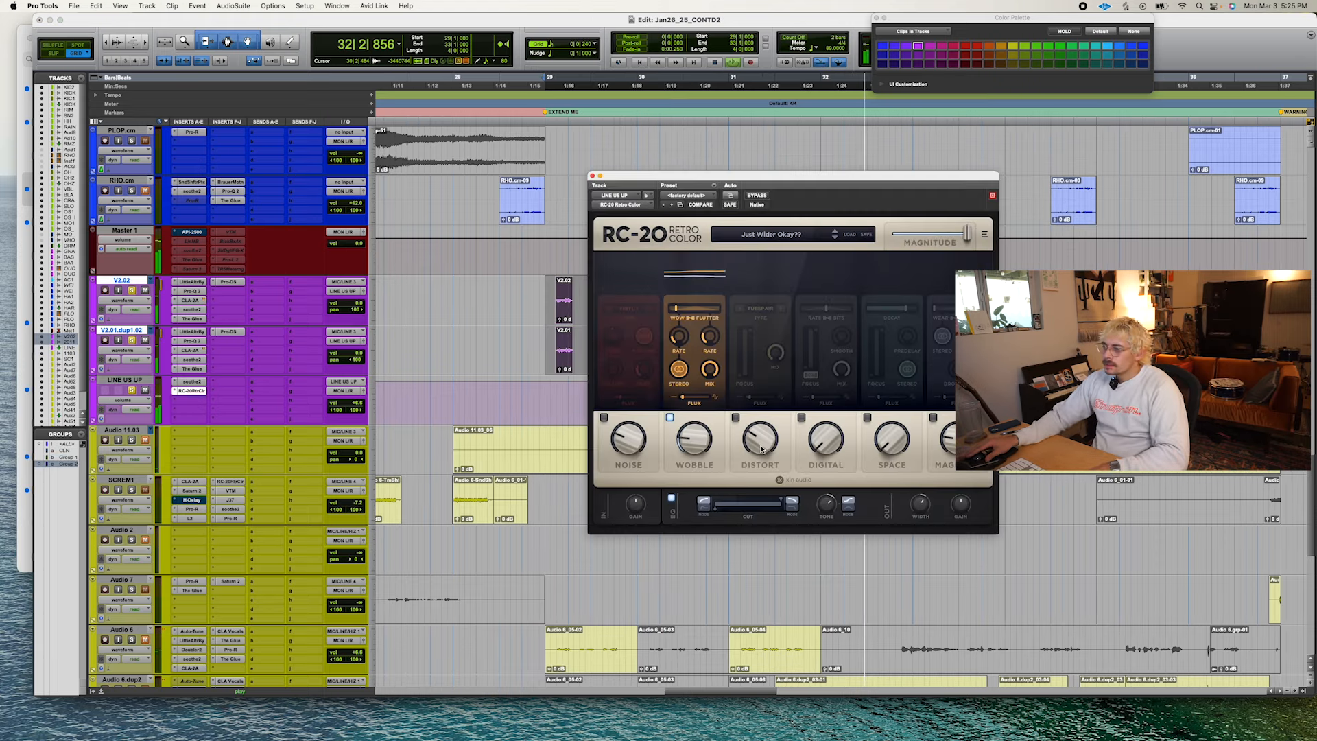
Enable Distort and adjust Noise in RC-20 Retro Color on LINE US UP while auditioning the vocals.
{"action": "left_click", "coordinate": [761, 447]}
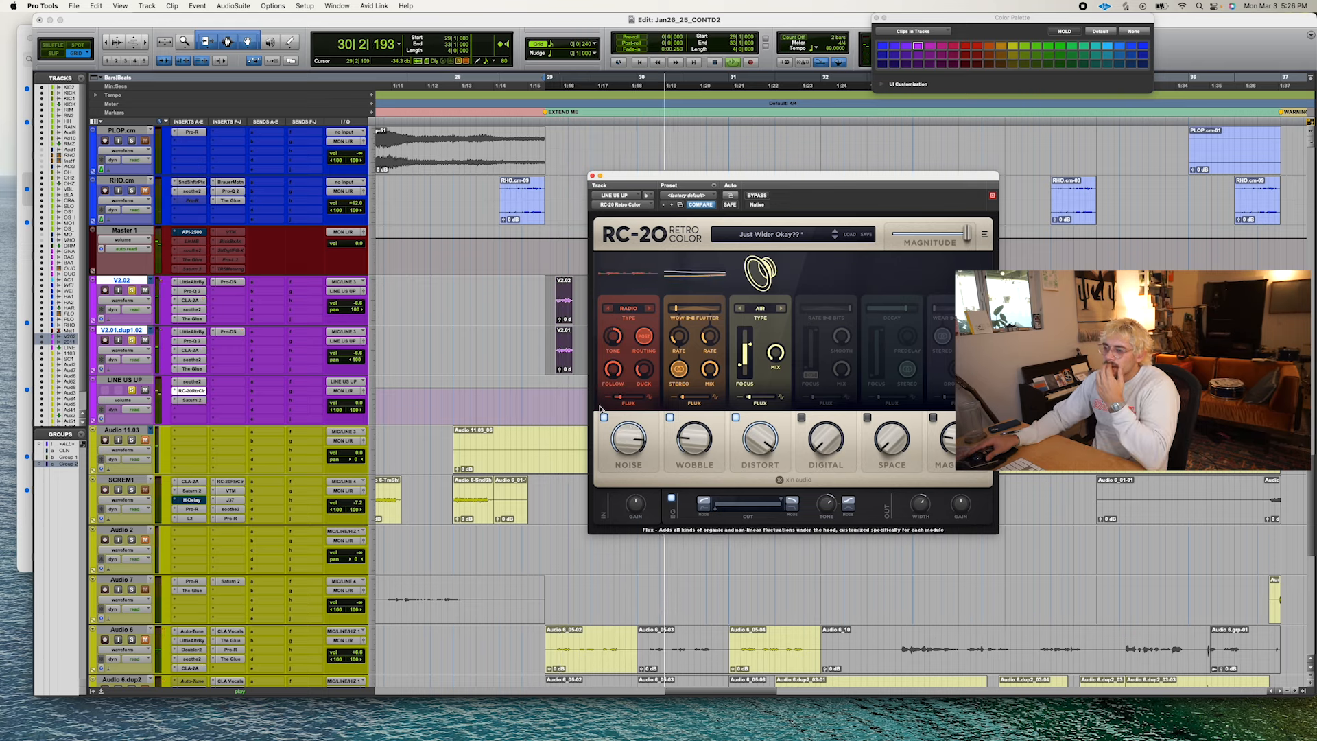
{"action": "left_click_drag", "start_coordinate": [623, 447], "coordinate": [614, 472]}
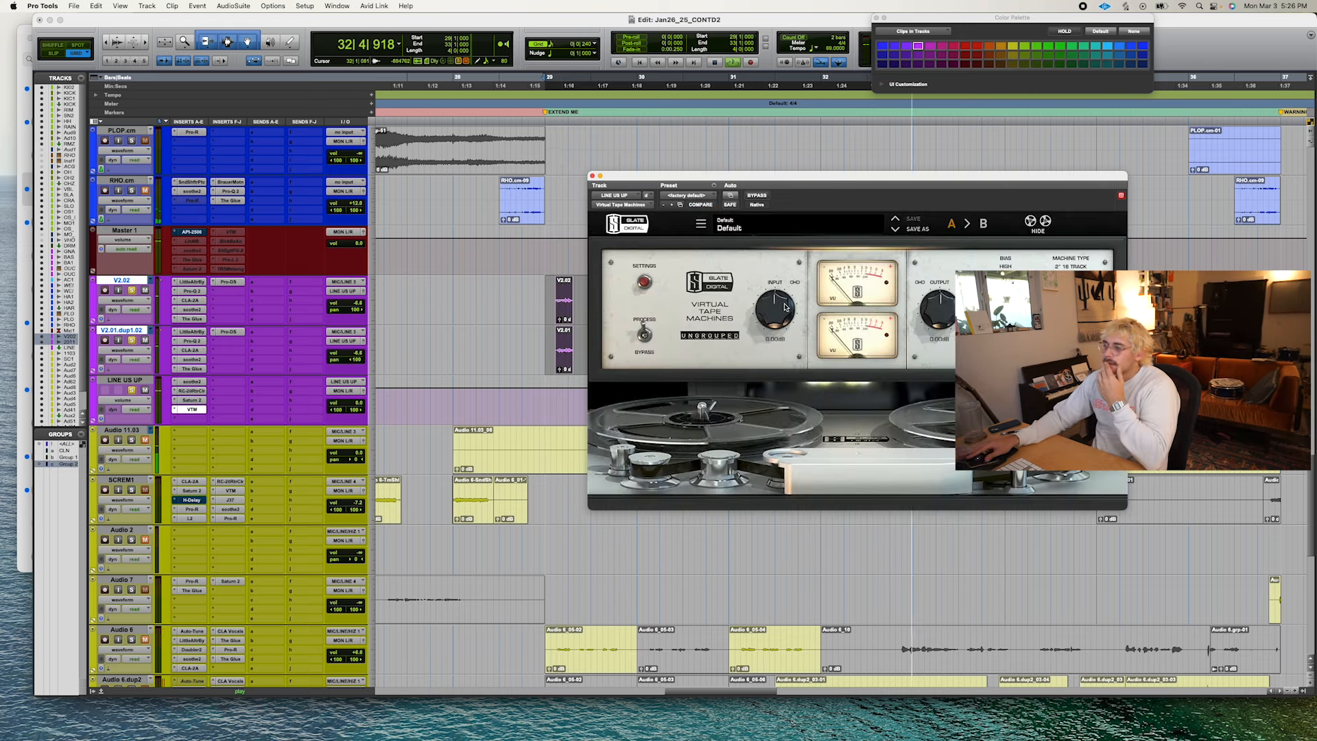
{"action": "key", "text": "space"}
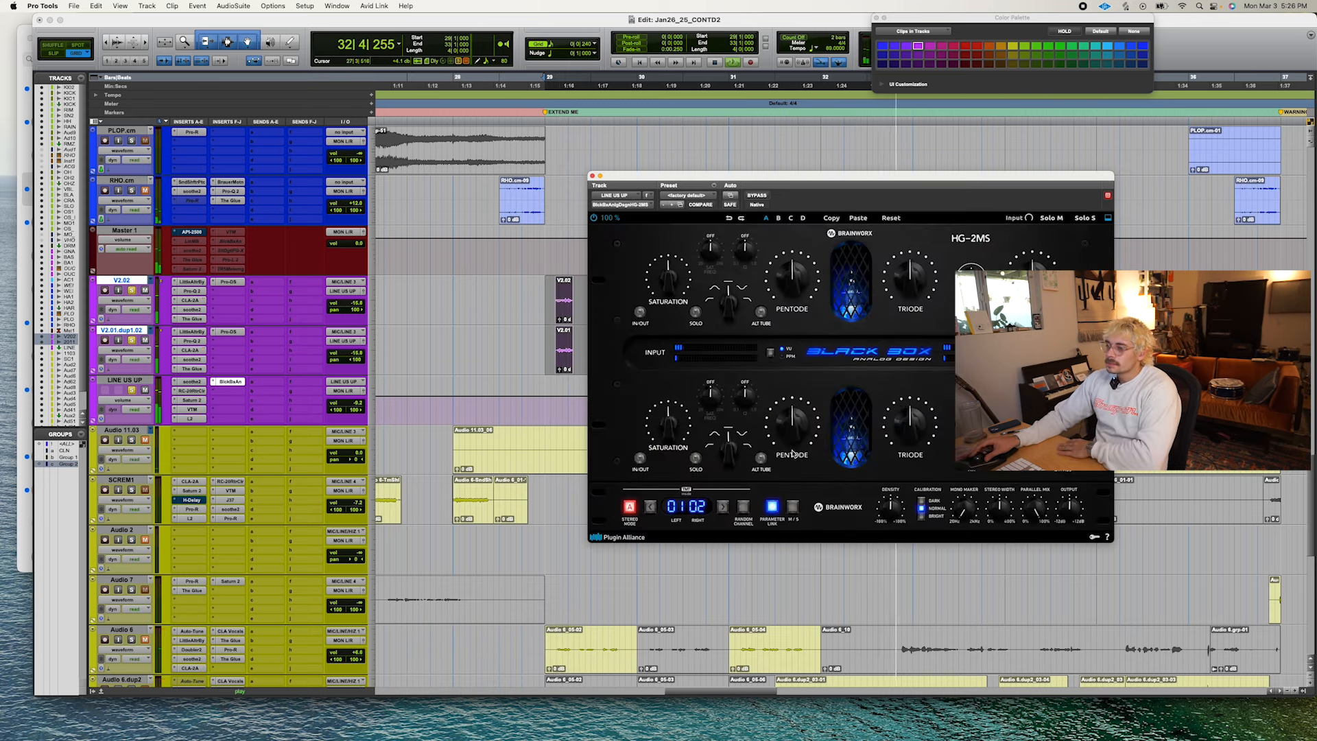
Insert FabFilter Pro-R after the Black Box HG-2MS on LINE US UP and reduce its brightness.
{"action": "left_click", "coordinate": [231, 390]}
{"action": "left_click", "coordinate": [481, 501]}
{"action": "left_click_drag", "start_coordinate": [624, 278], "coordinate": [621, 299]}
Insert FabFilter Pro-Q 2 after Pro-R on LINE US UP, cut the lows and add a low-mid dip.
{"action": "left_click", "coordinate": [228, 400]}
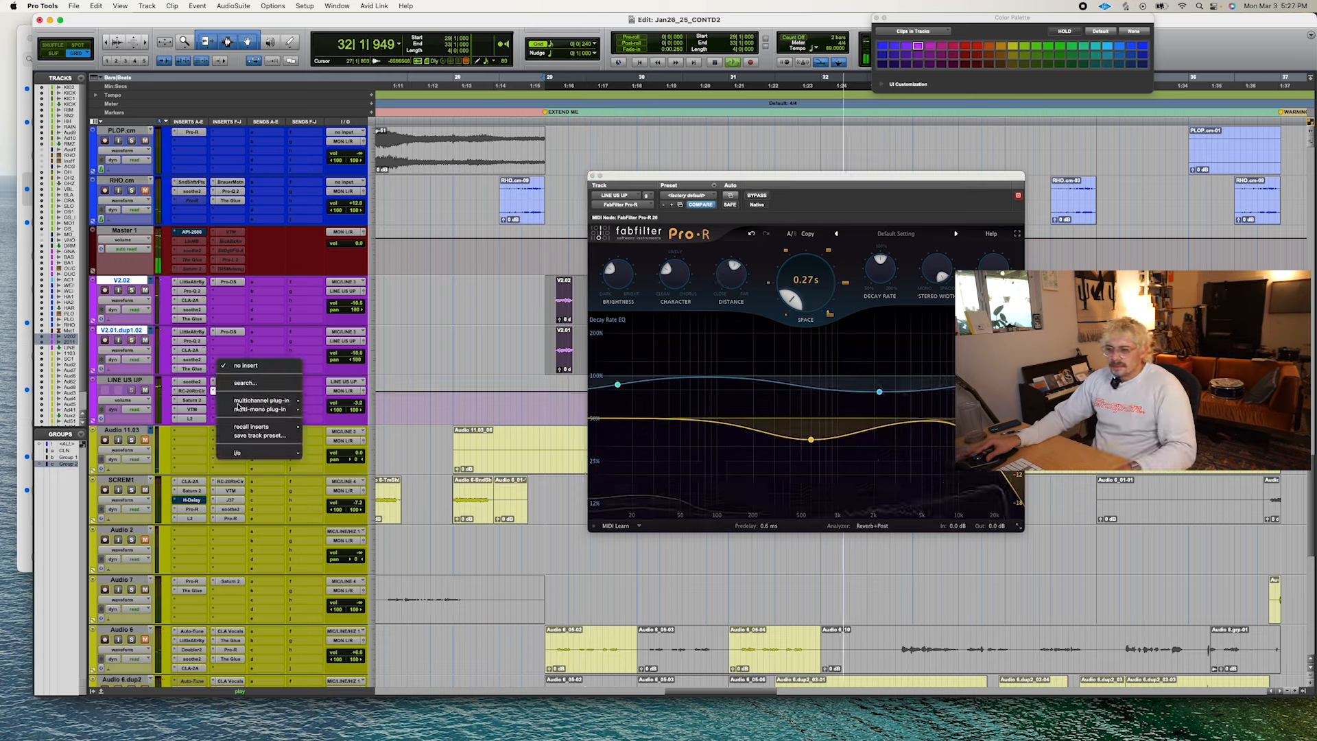
{"action": "mouse_move", "coordinate": [262, 400]}
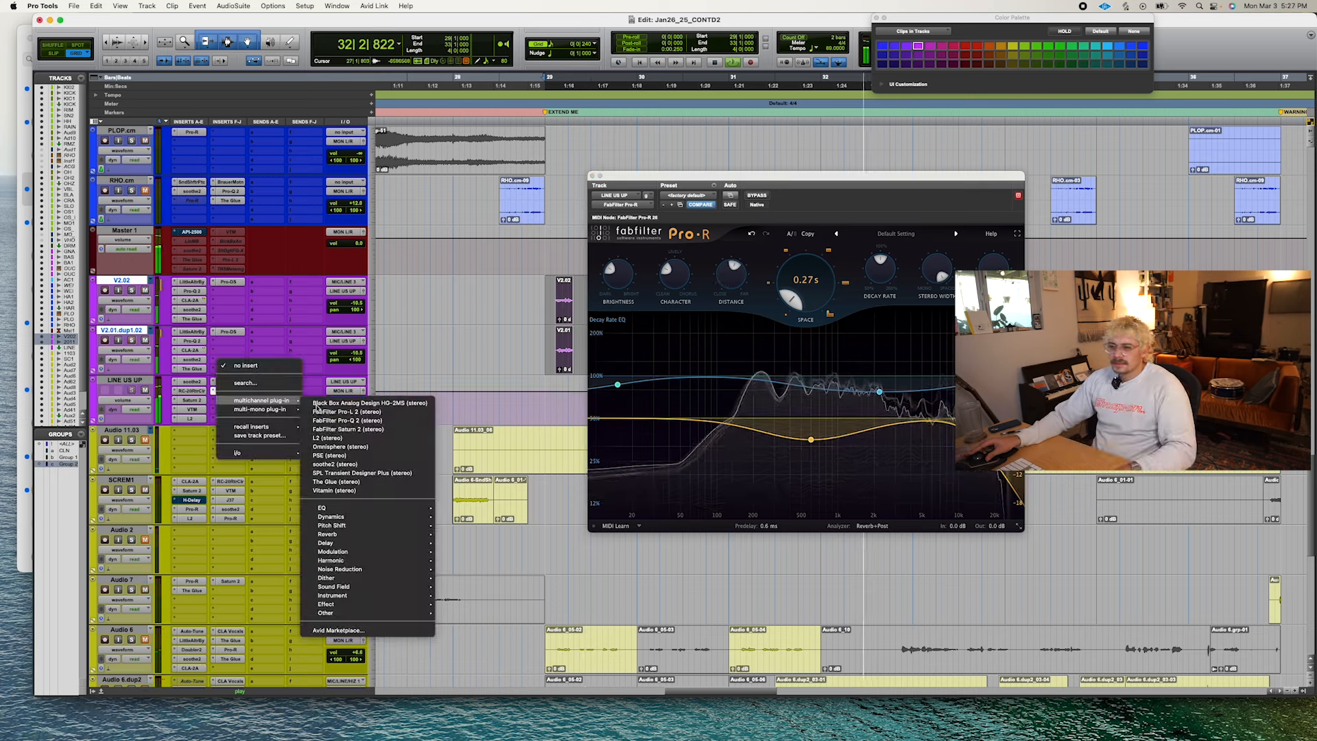
{"action": "left_click", "coordinate": [347, 420]}
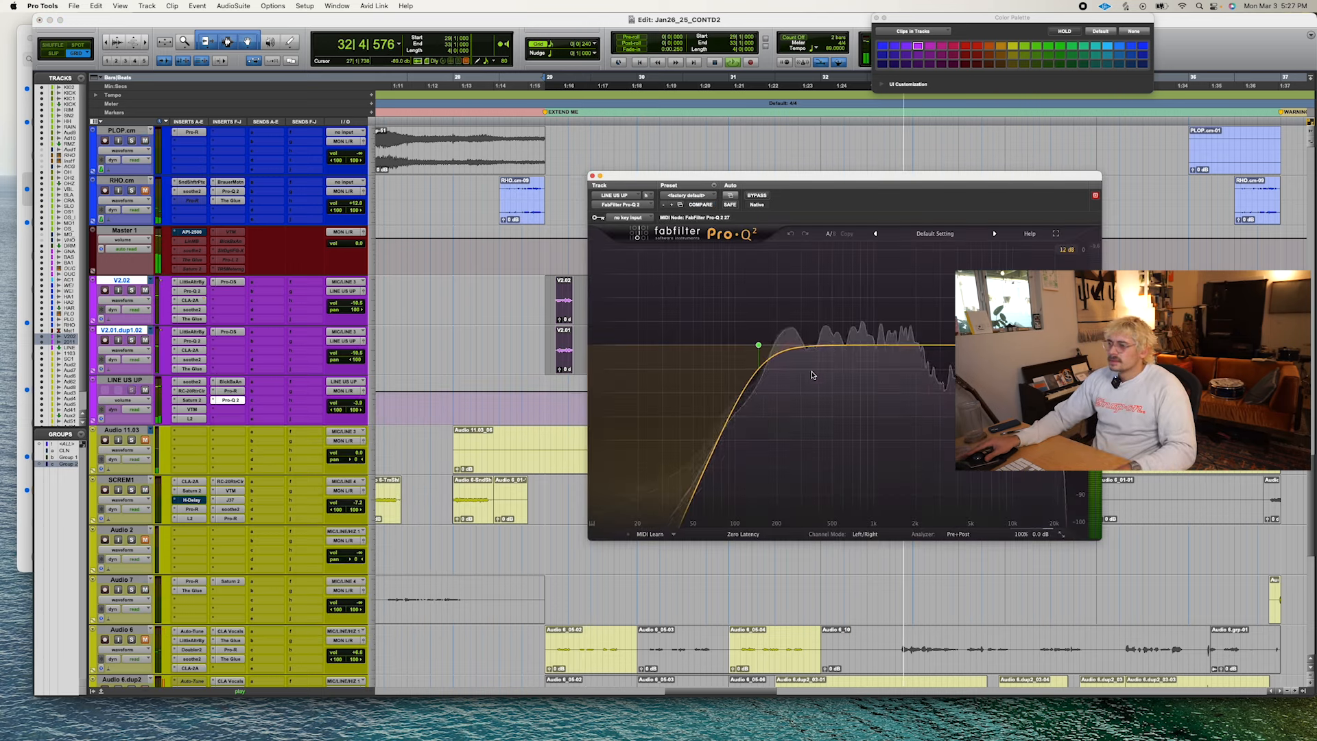
{"action": "left_click_drag", "start_coordinate": [795, 347], "coordinate": [794, 379]}
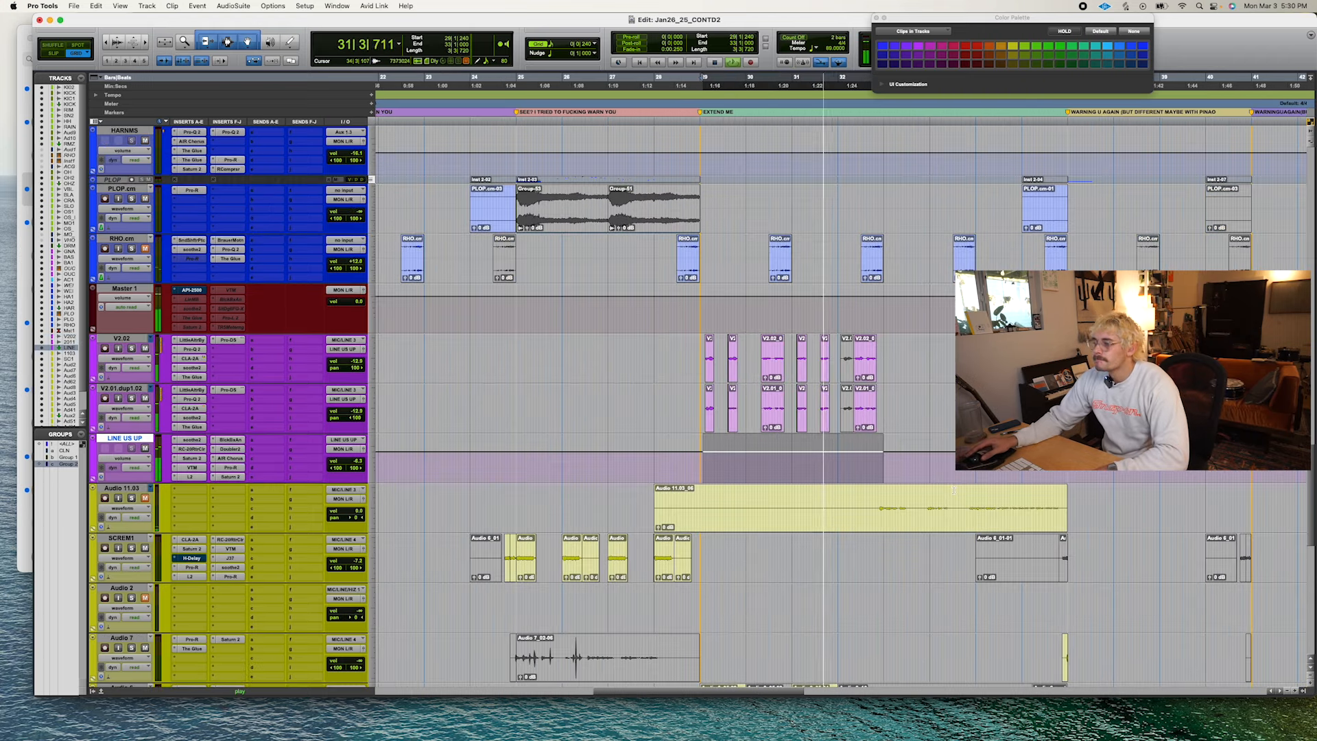
Locate the vocal clip on the Audio 11.03 track, check the track's view options and audition it.
{"action": "scroll", "coordinate": [951, 490], "scroll_direction": "down", "scroll_amount": 2}
{"action": "left_click", "coordinate": [879, 452]}
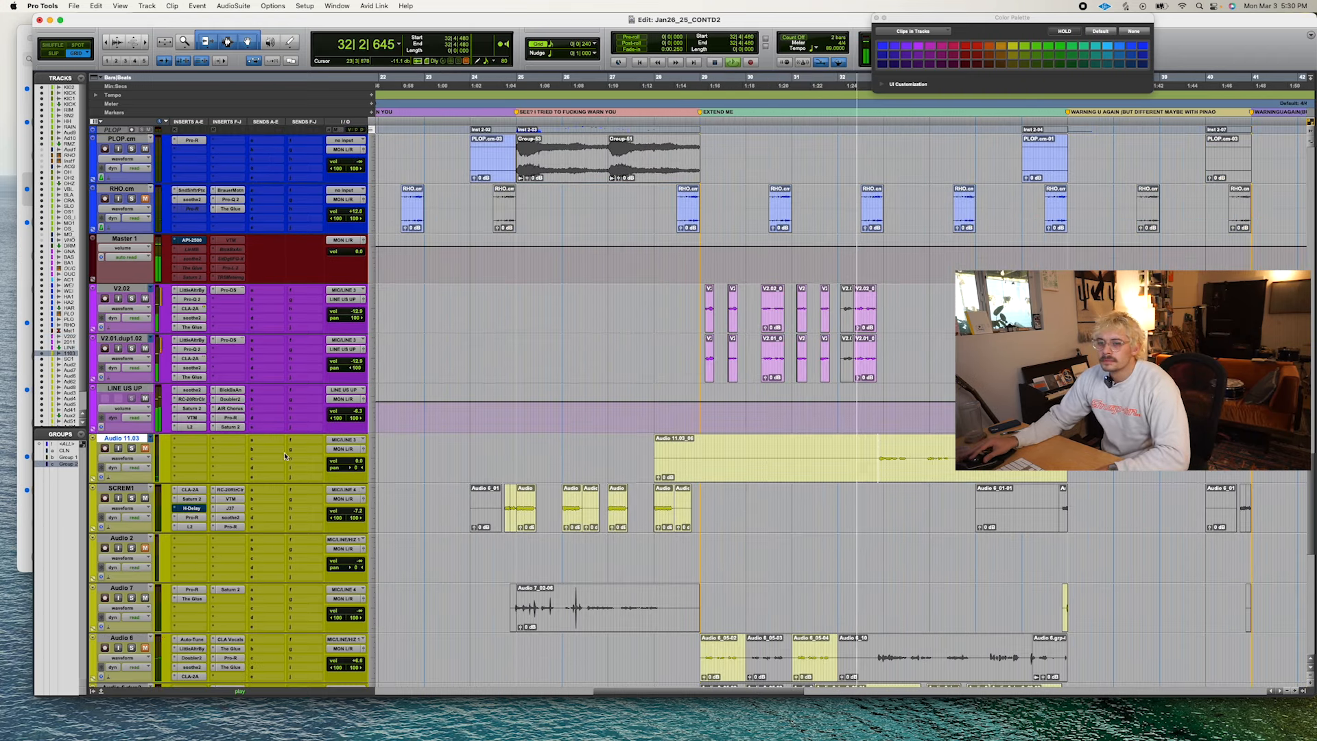
{"action": "left_click", "coordinate": [143, 460]}
{"action": "left_click", "coordinate": [224, 464]}
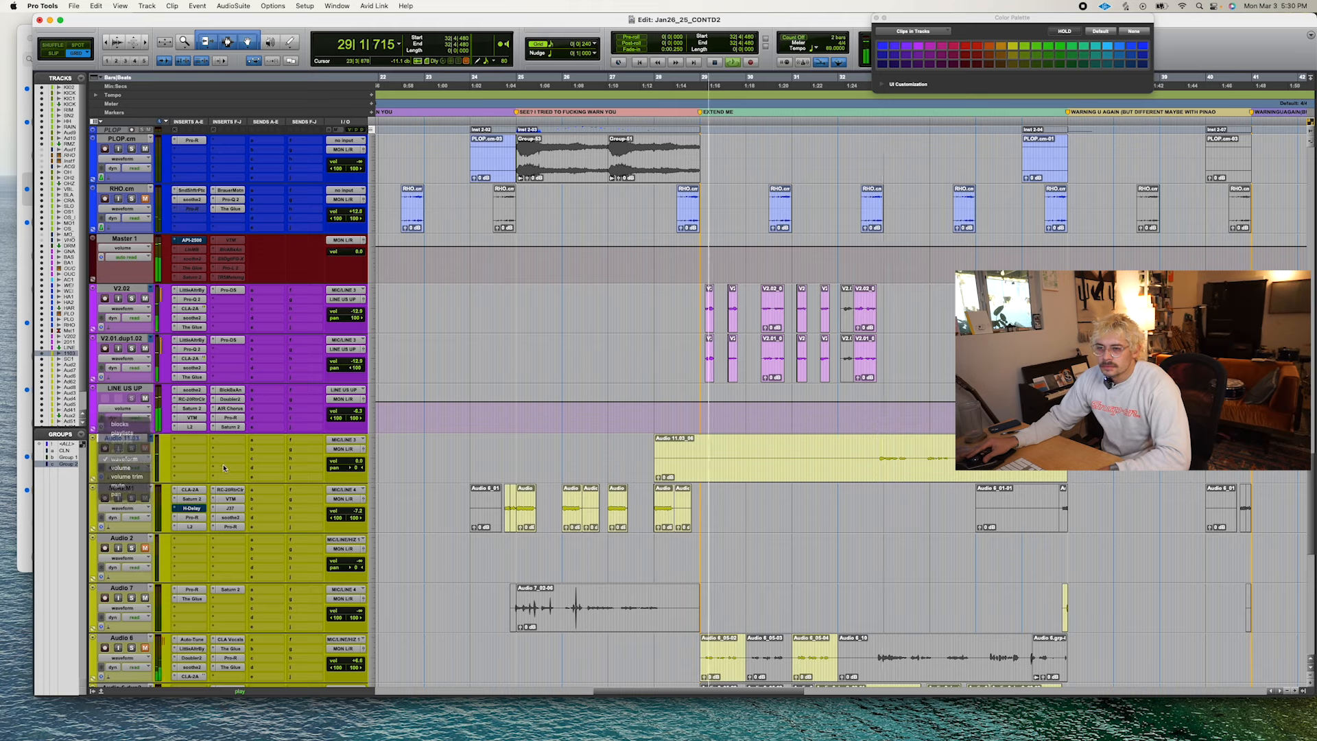
{"action": "key", "text": "space"}
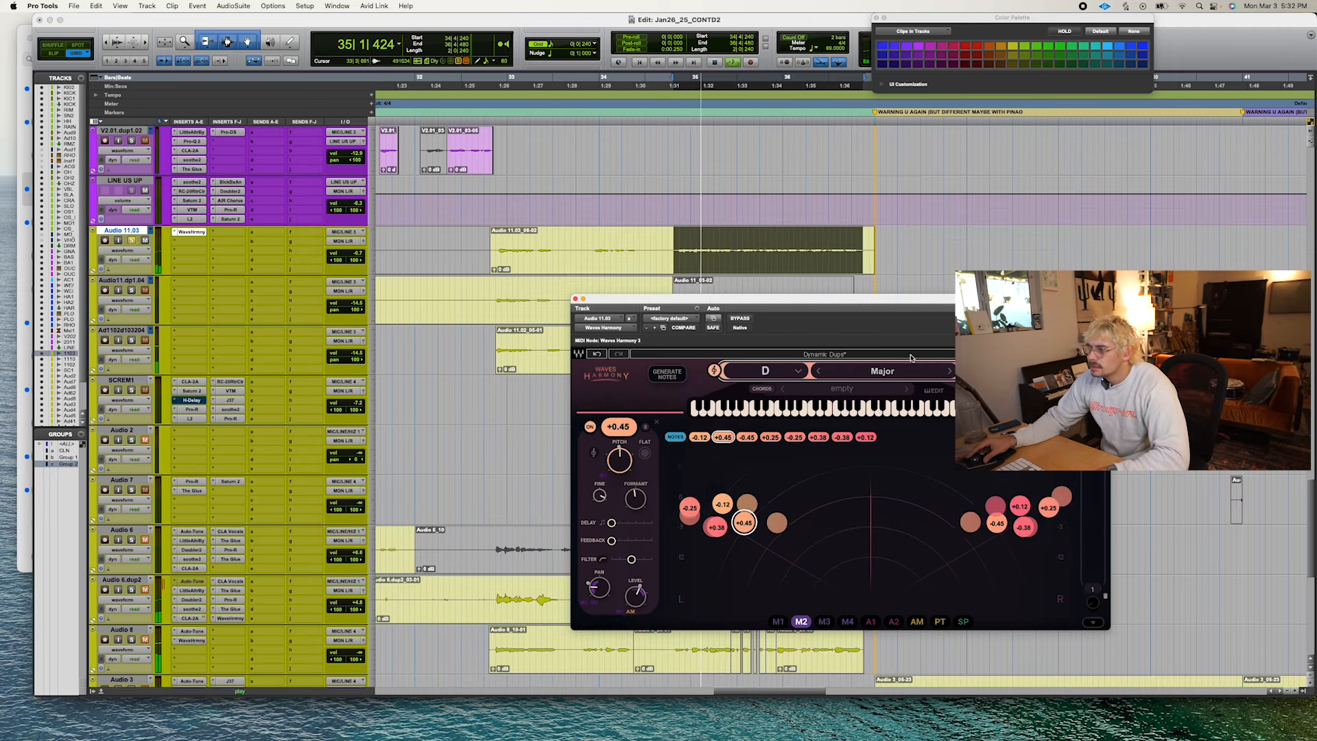
Load the Formant Spread preset in Waves Harmony on Audio 11.03, insert soothe2 after it and set its depth to 9.4.
{"action": "left_click", "coordinate": [912, 355]}
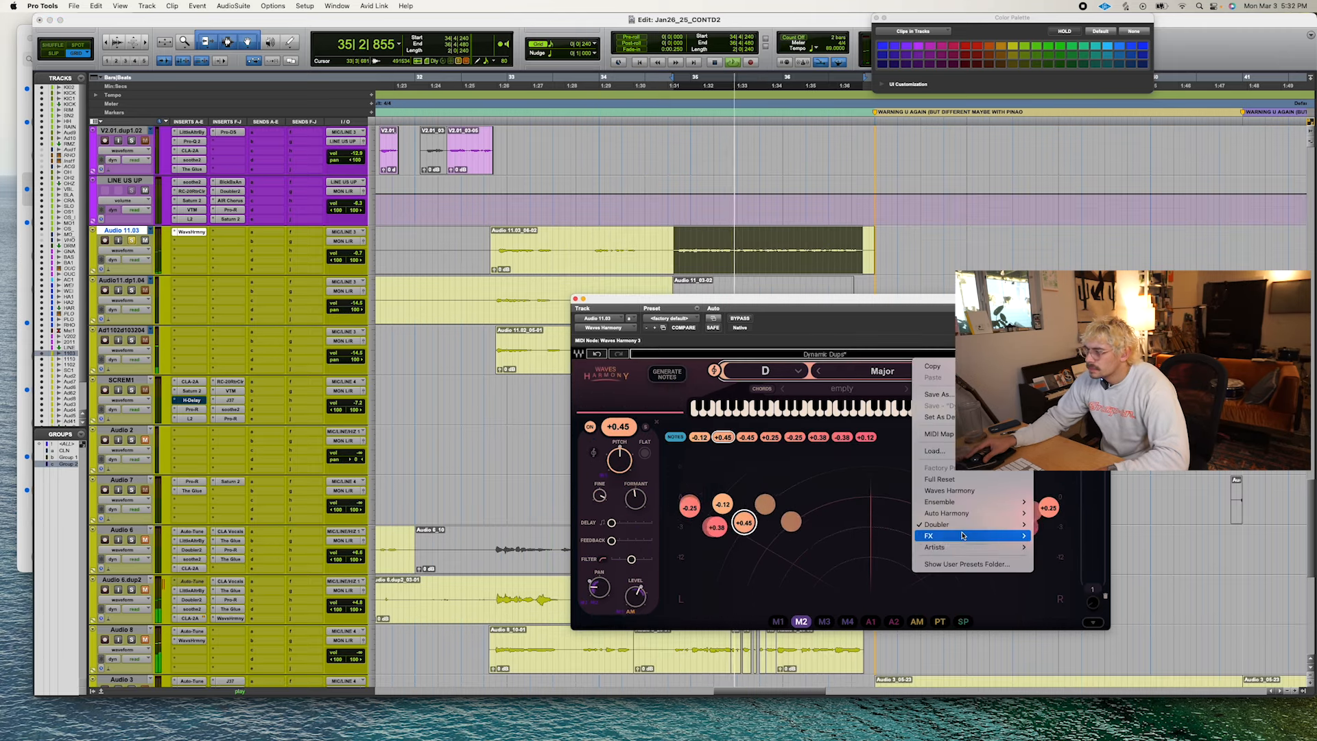
{"action": "mouse_move", "coordinate": [960, 524]}
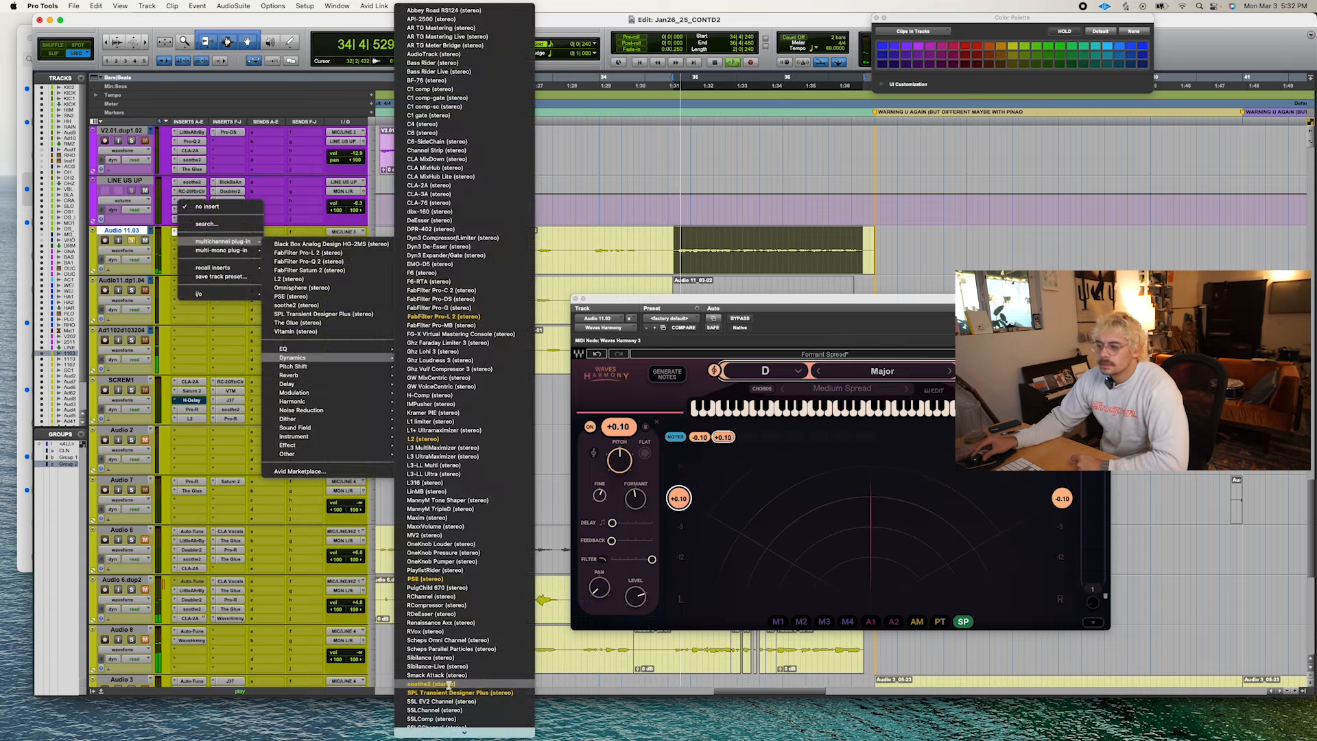
{"action": "left_click", "coordinate": [449, 685]}
{"action": "left_click_drag", "start_coordinate": [637, 416], "coordinate": [638, 423]}
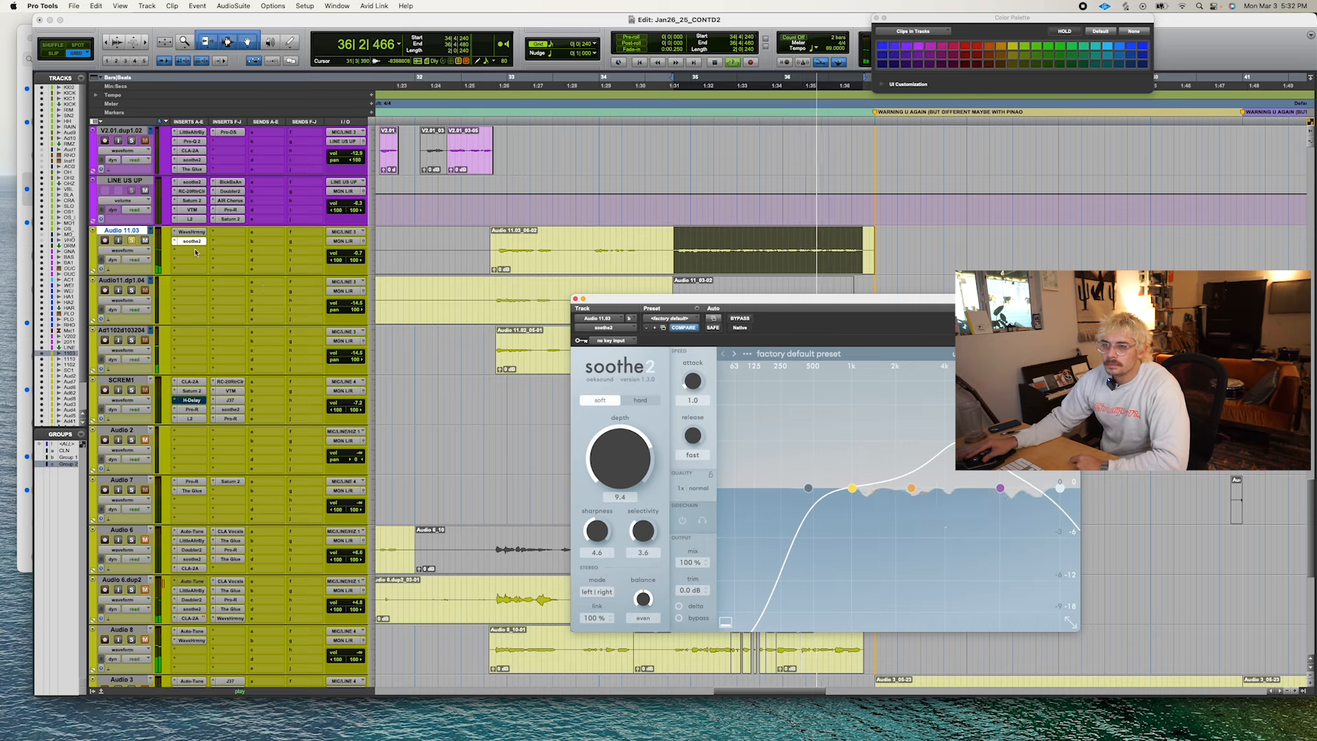
Insert FabFilter Pro-Q 2 after soothe2 on the Audio 11.03 track.
{"action": "left_click", "coordinate": [195, 252]}
{"action": "mouse_move", "coordinate": [220, 251]}
{"action": "left_click", "coordinate": [280, 276]}
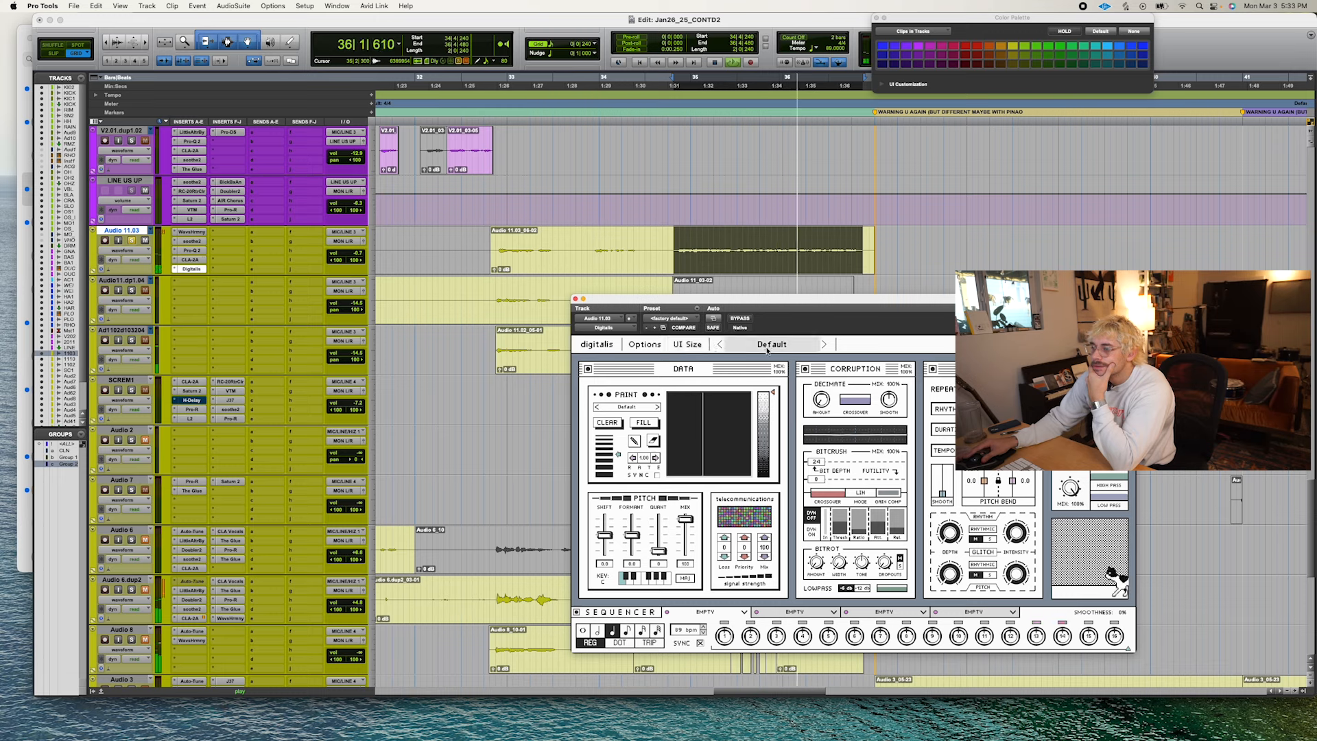
Audition the Internet presets in Digitalis on Audio 11.03, starting with Hello, and settle on Lossy Flutter.
{"action": "left_click", "coordinate": [762, 345]}
{"action": "mouse_move", "coordinate": [789, 383]}
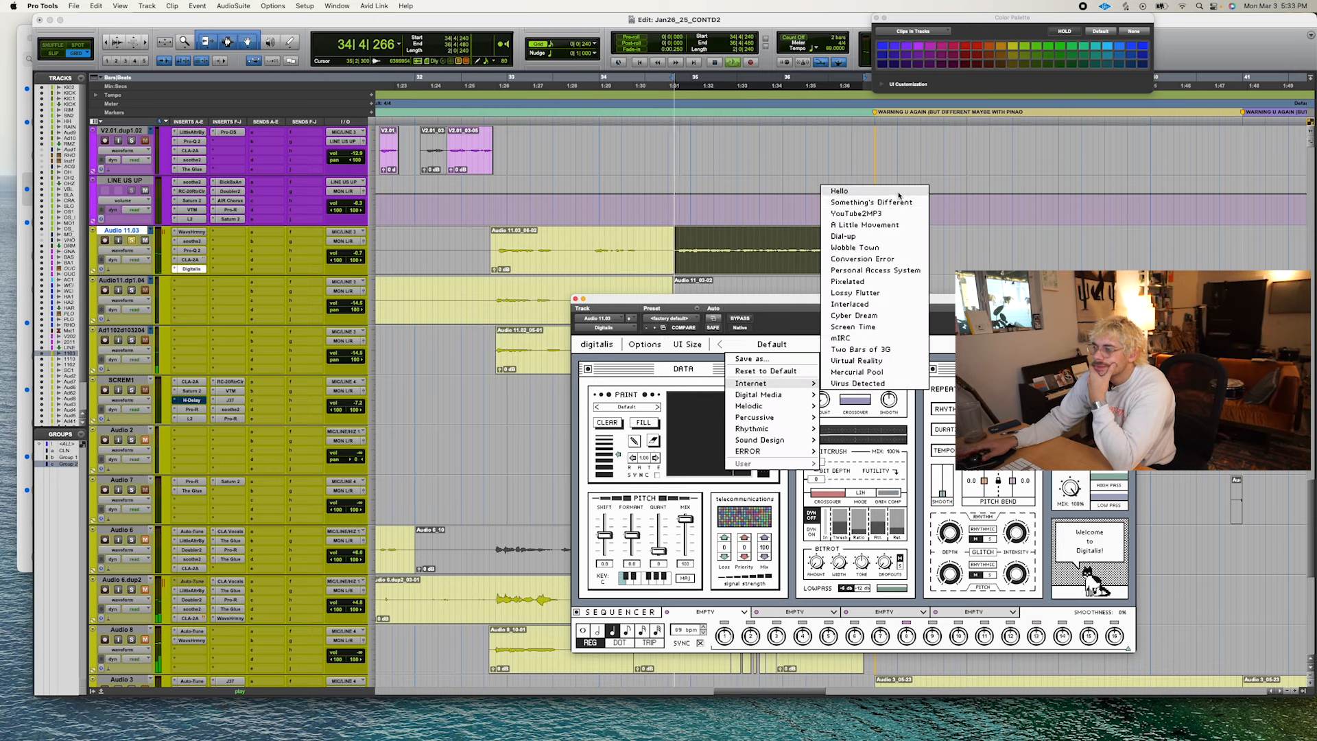
{"action": "left_click", "coordinate": [840, 191]}
{"action": "left_click", "coordinate": [823, 344]}
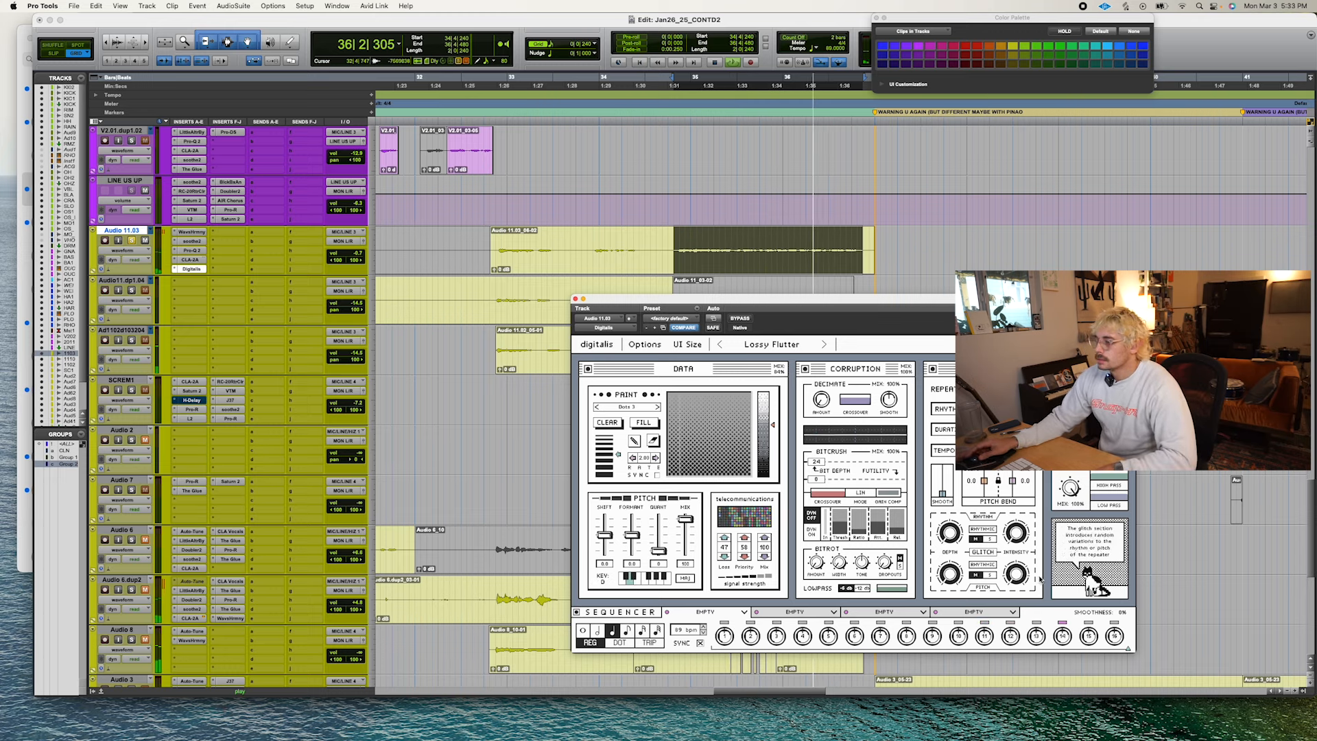
{"action": "left_click", "coordinate": [578, 611]}
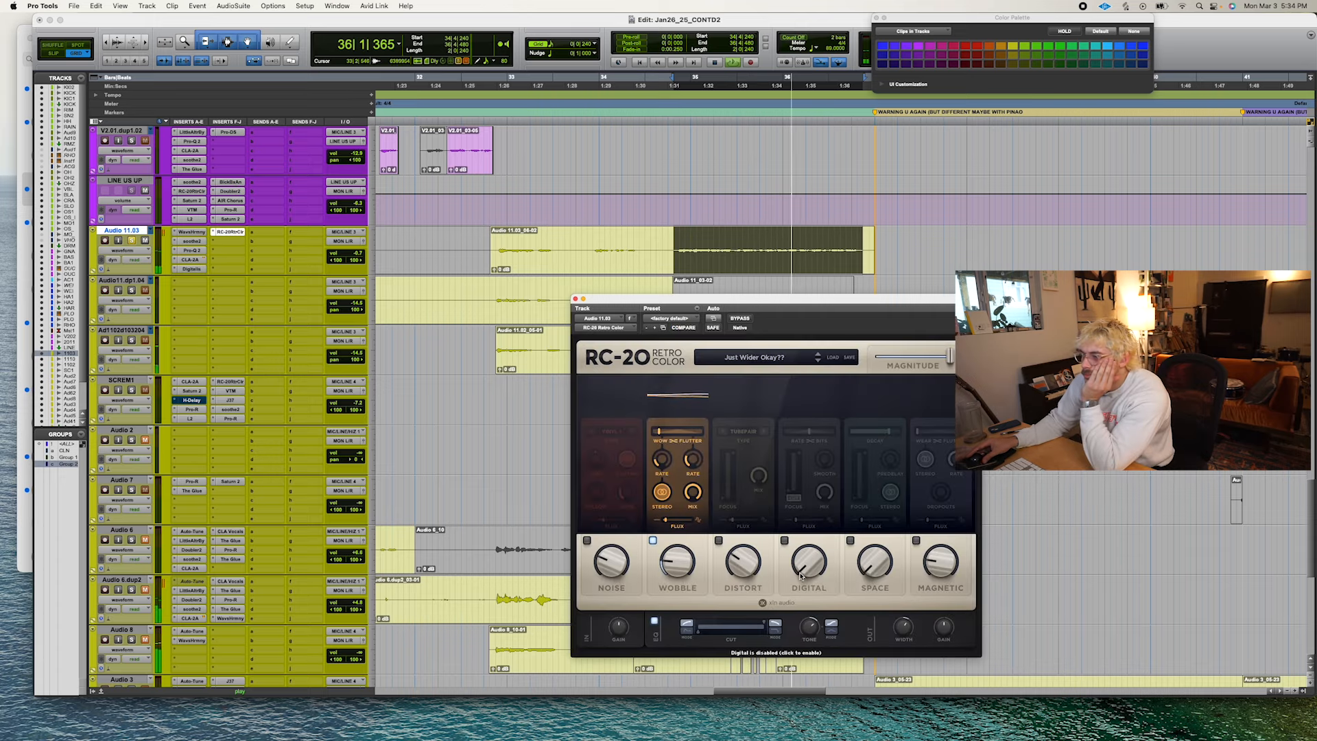
Adjust the Digital and Space modules of RC-20 Retro Color on the Audio 11.03 track.
{"action": "left_click", "coordinate": [801, 575]}
{"action": "left_click", "coordinate": [876, 542]}
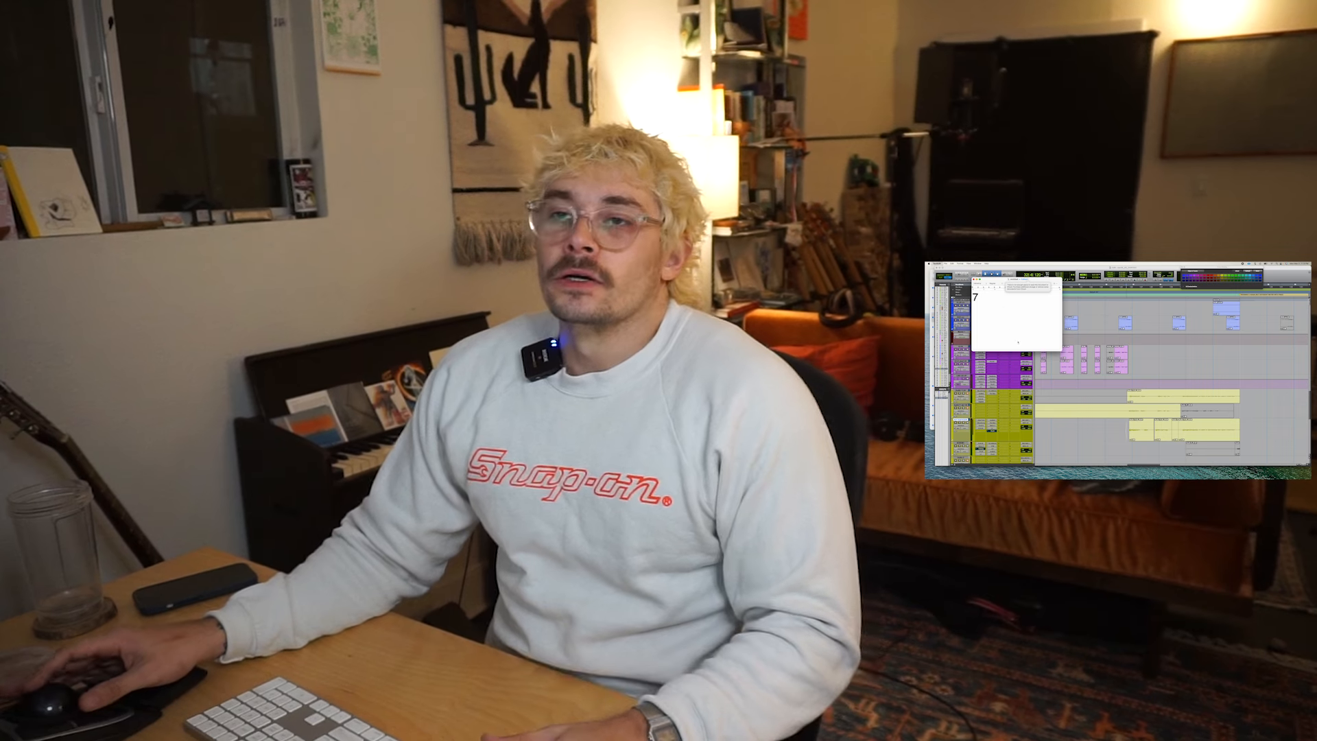
{"action": "left_click", "coordinate": [998, 338]}
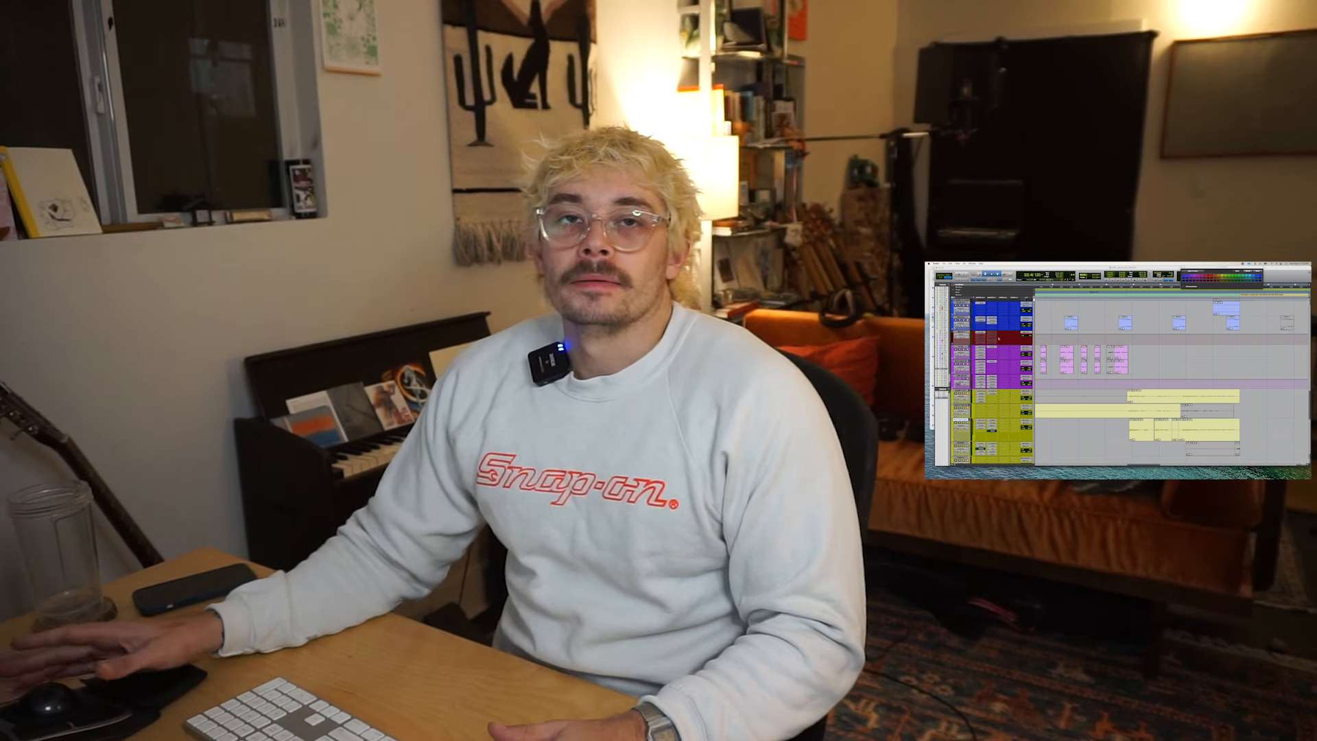
{"action": "left_click", "coordinate": [1110, 309]}
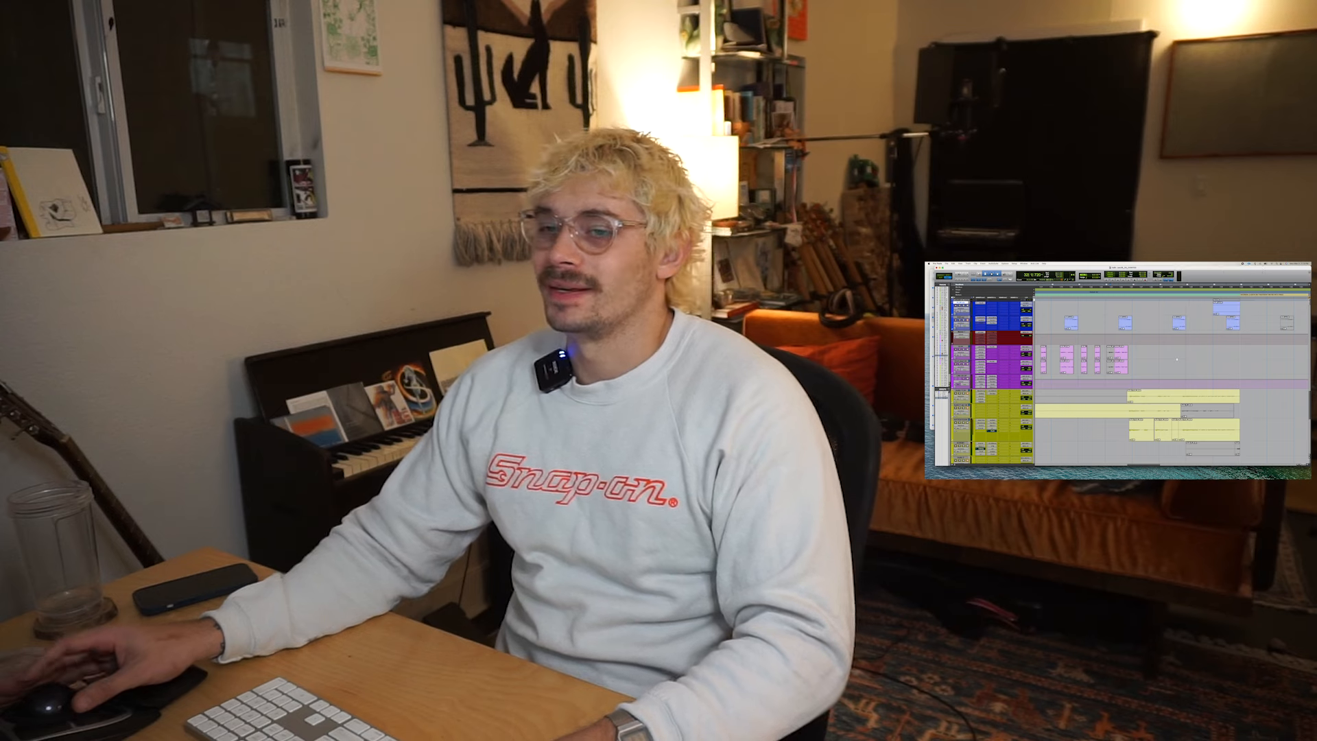
Locate the Audio 6 clips, open the track's Little AlterBoy and insert Kaleidoscopes at the end of its chain.
{"action": "scroll", "coordinate": [1176, 359], "scroll_direction": "down", "scroll_amount": 6}
{"action": "scroll", "coordinate": [1176, 359], "scroll_direction": "up", "scroll_amount": 5}
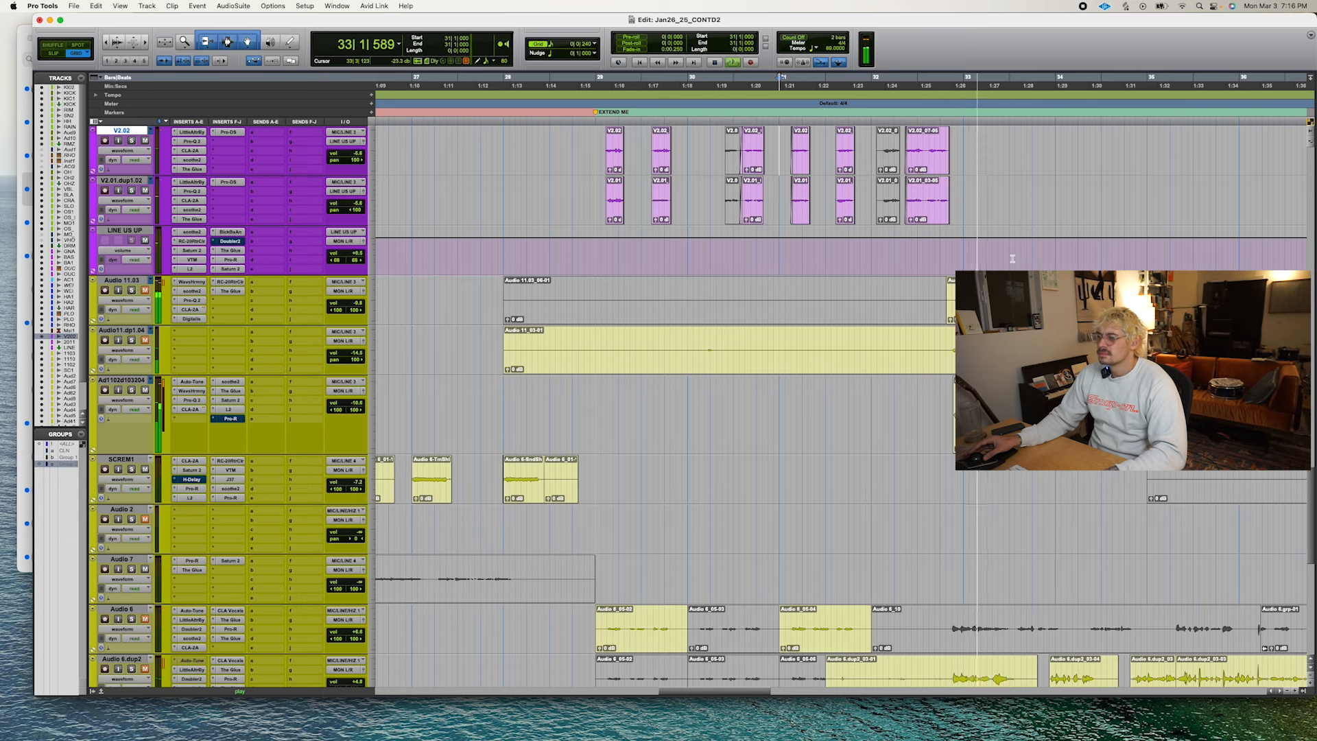
{"action": "scroll", "coordinate": [720, 448], "scroll_direction": "down", "scroll_amount": 3}
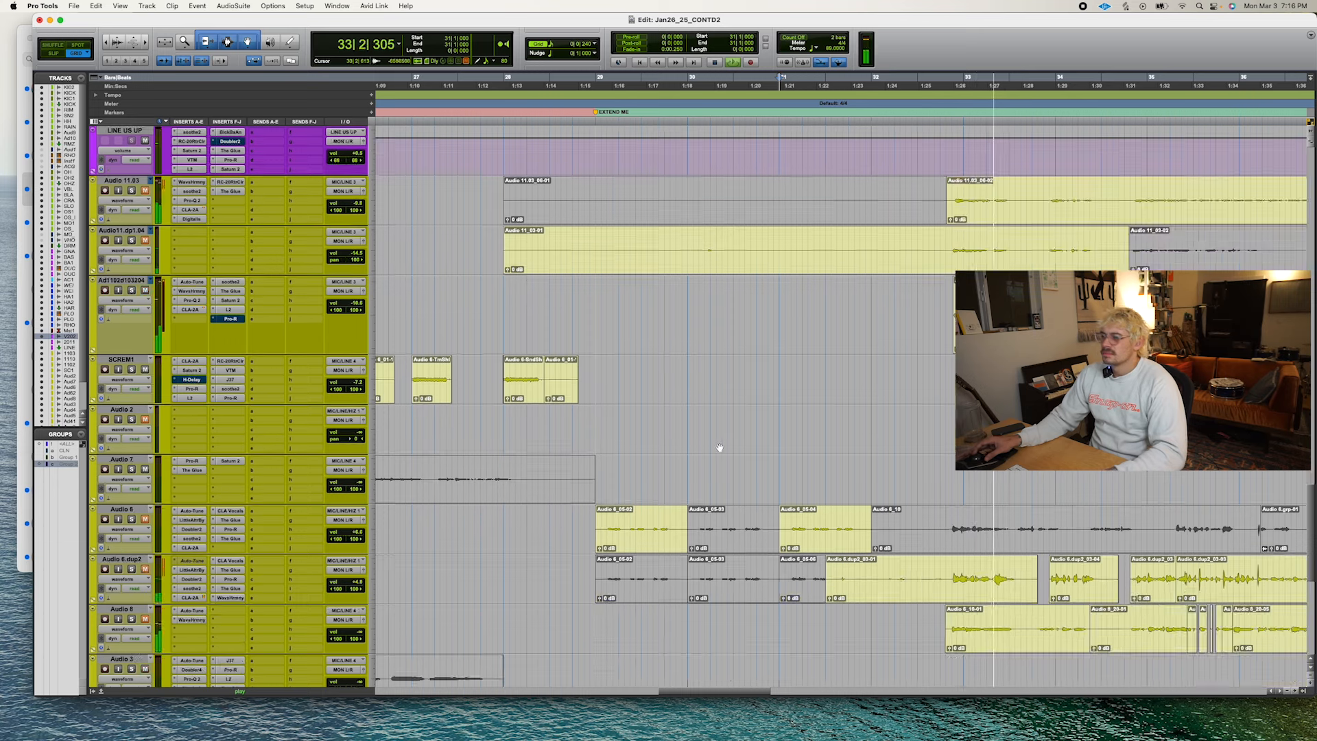
{"action": "left_click", "coordinate": [585, 522]}
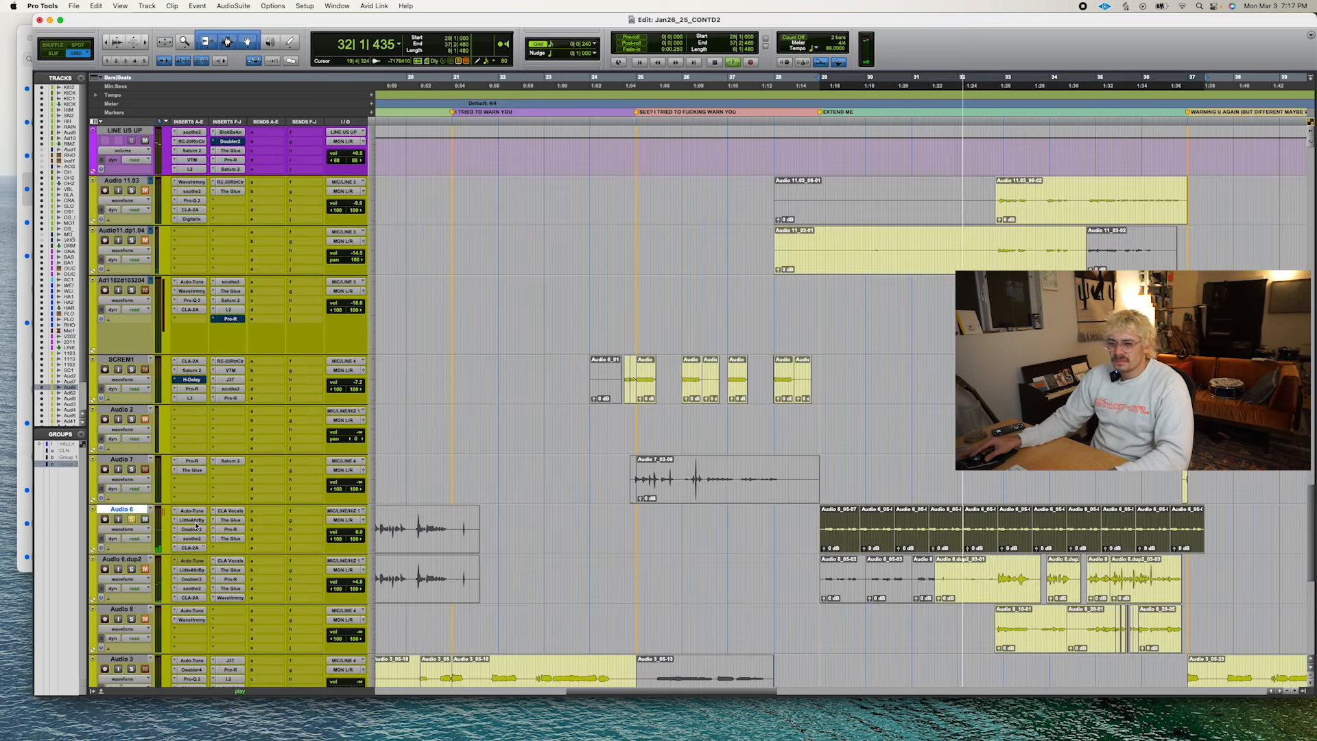
{"action": "left_click", "coordinate": [193, 520]}
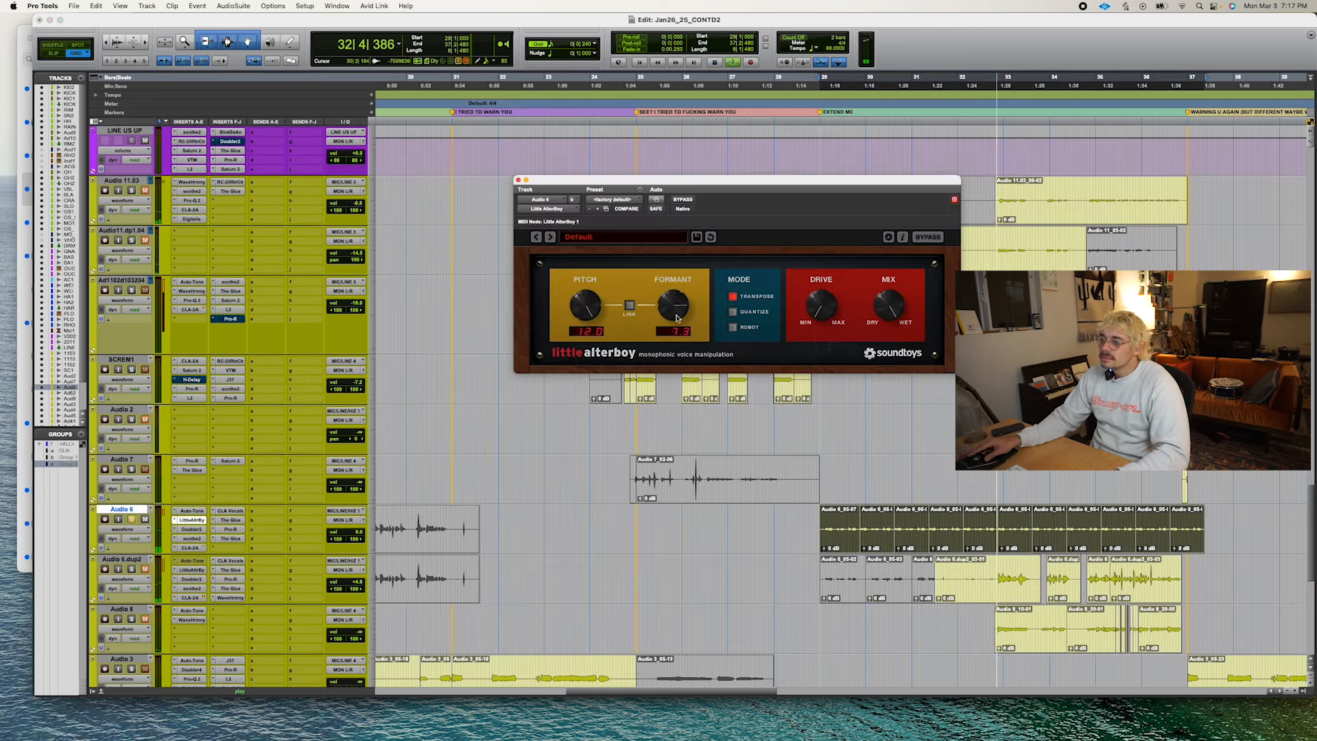
{"action": "left_click", "coordinate": [230, 529]}
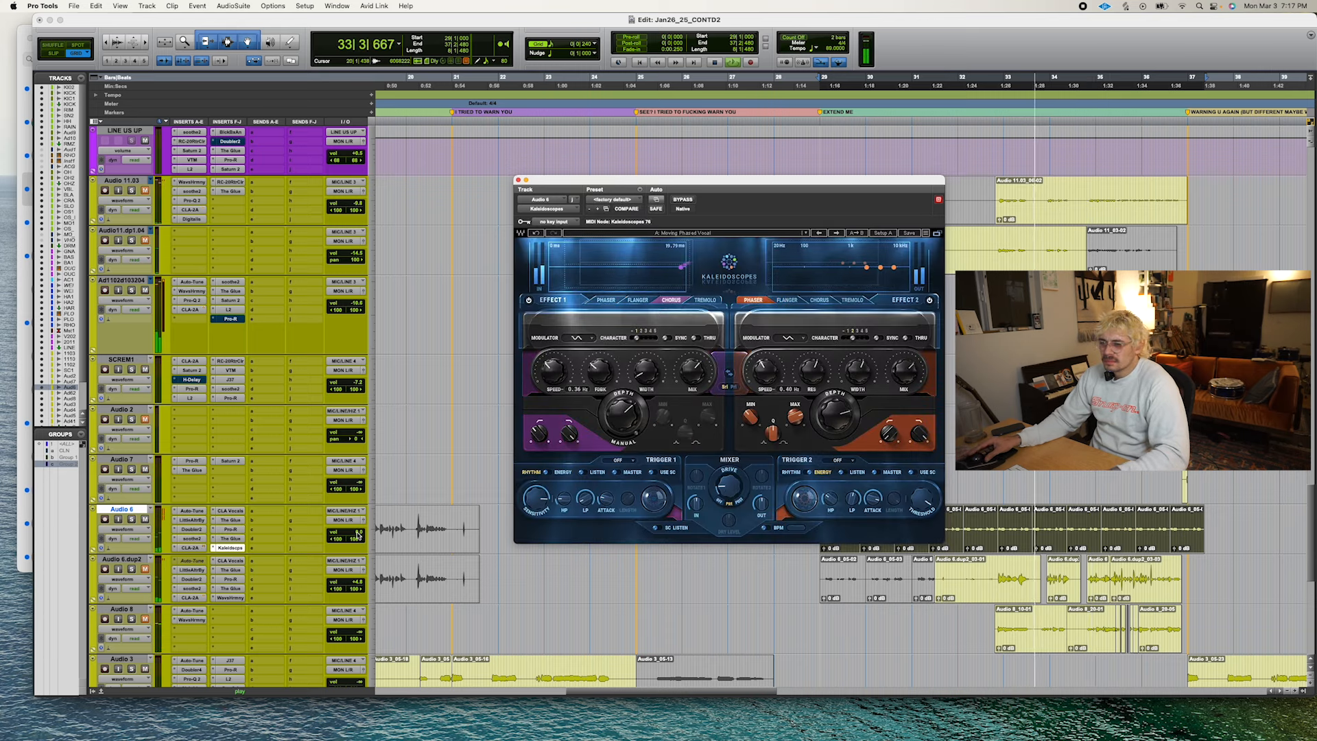
Lower the Audio 6 track's volume, close Little AlterBoy and move the track directly beneath LINE US UP.
{"action": "left_click_drag", "start_coordinate": [358, 535], "coordinate": [357, 546]}
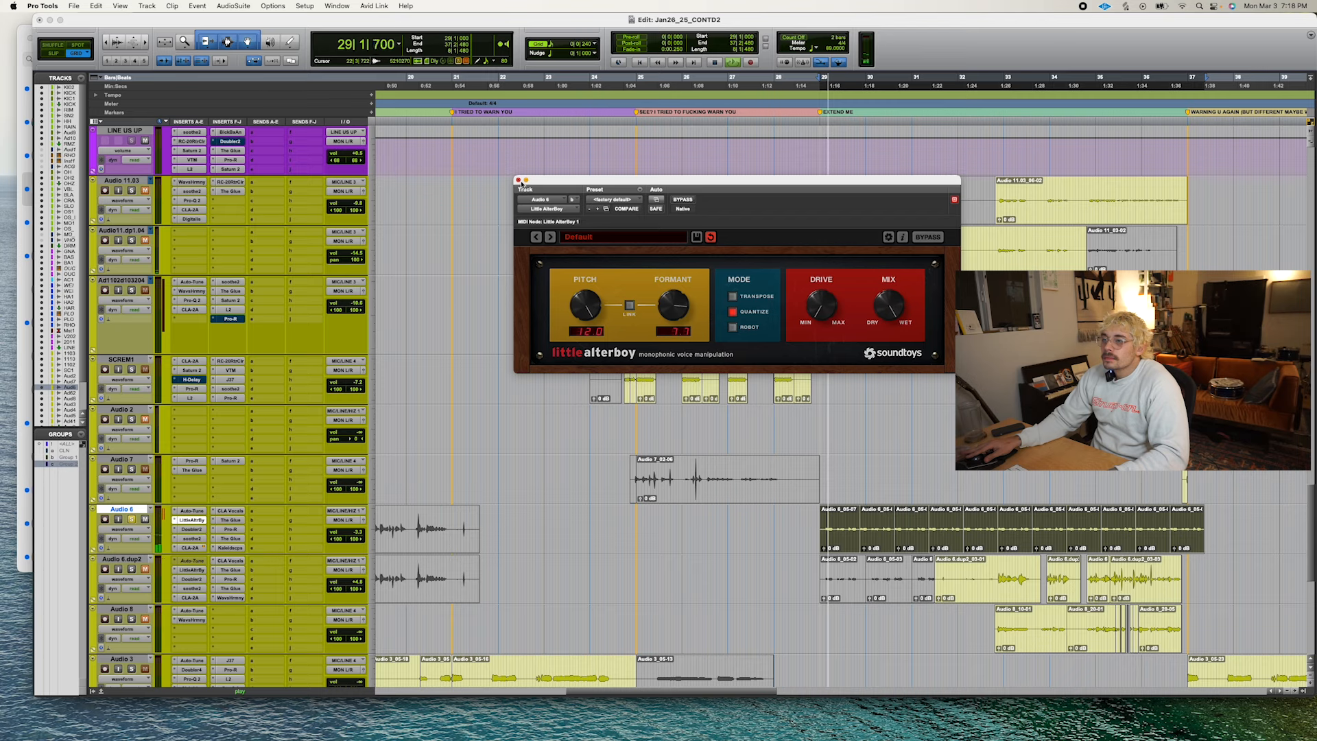
{"action": "left_click", "coordinate": [519, 180]}
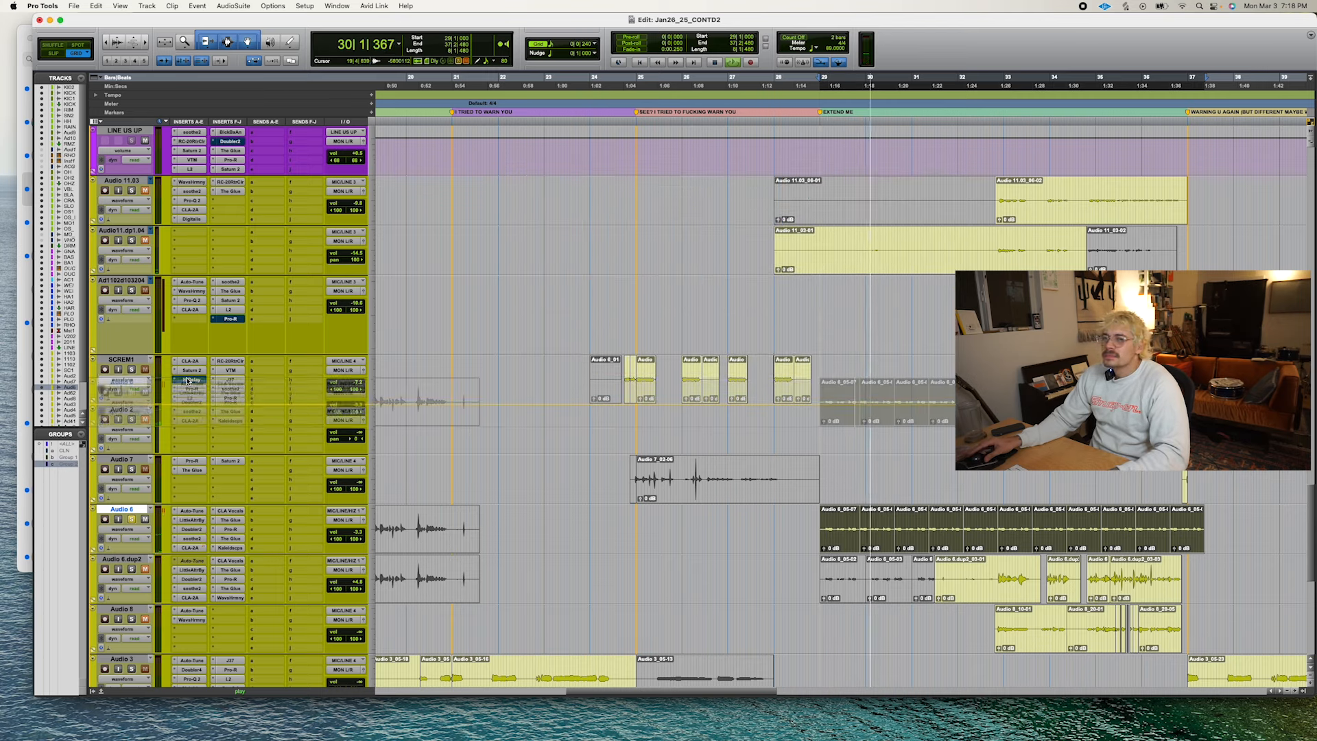
{"action": "left_click_drag", "start_coordinate": [128, 510], "coordinate": [124, 182]}
Draw a rising formant automation line across the WEIRD LINE US clips up to bar 37 and adjust the track's volume.
{"action": "left_click", "coordinate": [124, 201]}
{"action": "mouse_move", "coordinate": [156, 254]}
{"action": "left_click", "coordinate": [203, 256]}
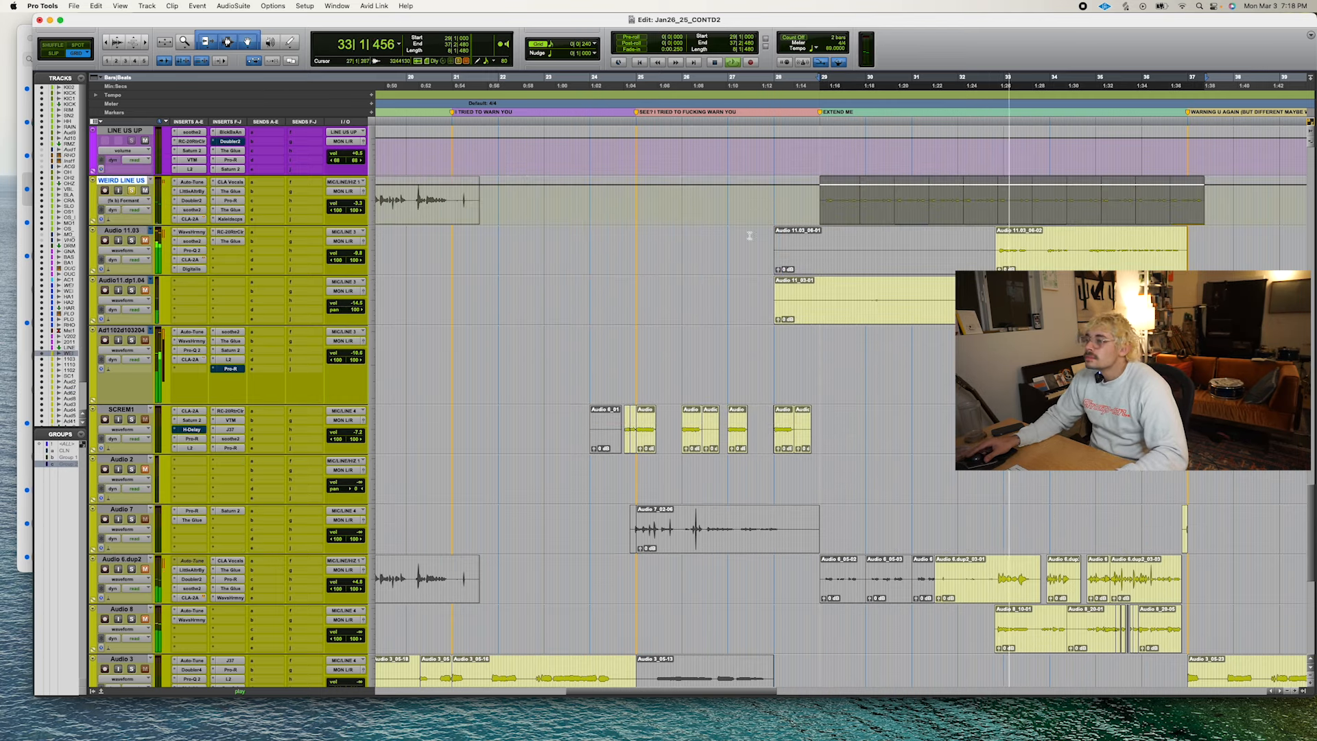
{"action": "left_click", "coordinate": [290, 41]}
{"action": "mouse_move", "coordinate": [836, 199]}
{"action": "left_mouse_down"}
{"action": "mouse_move", "coordinate": [1039, 206]}
{"action": "mouse_move", "coordinate": [1203, 183]}
{"action": "left_mouse_up"}
{"action": "key", "text": "space"}
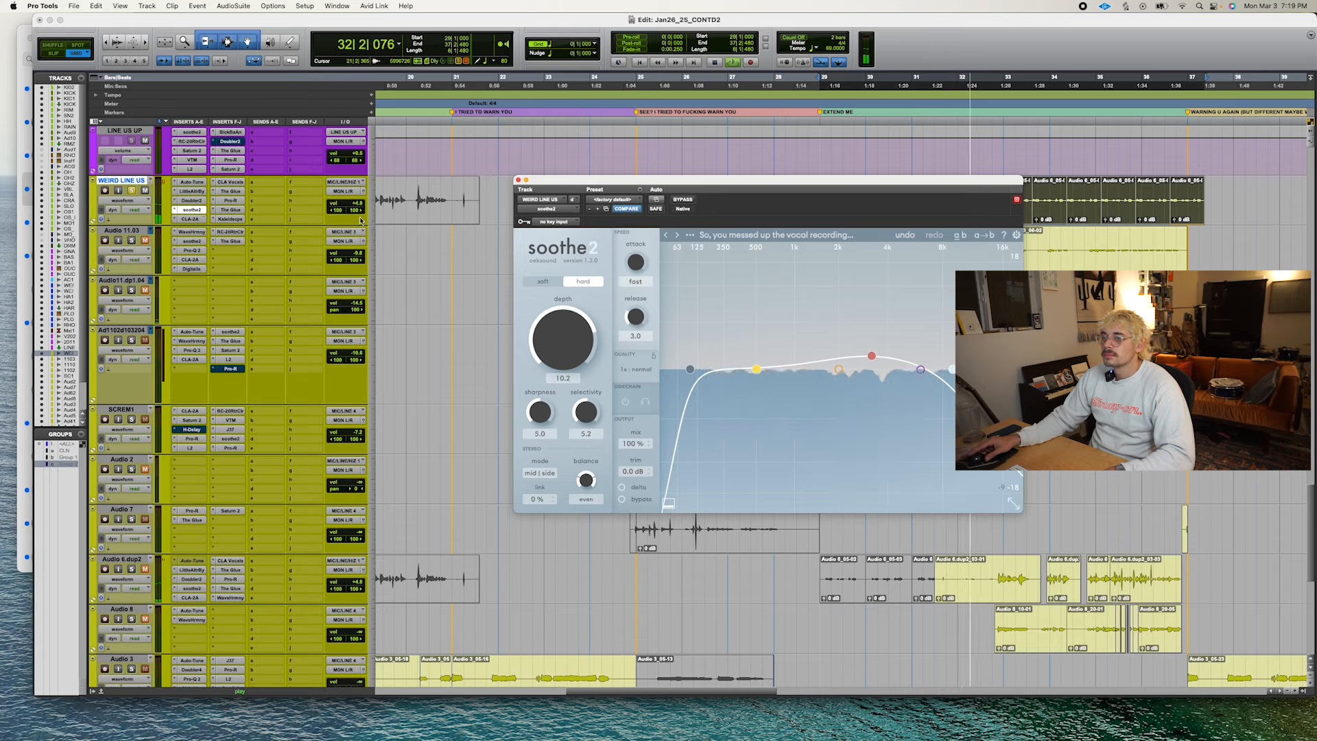
{"action": "left_click", "coordinate": [355, 202]}
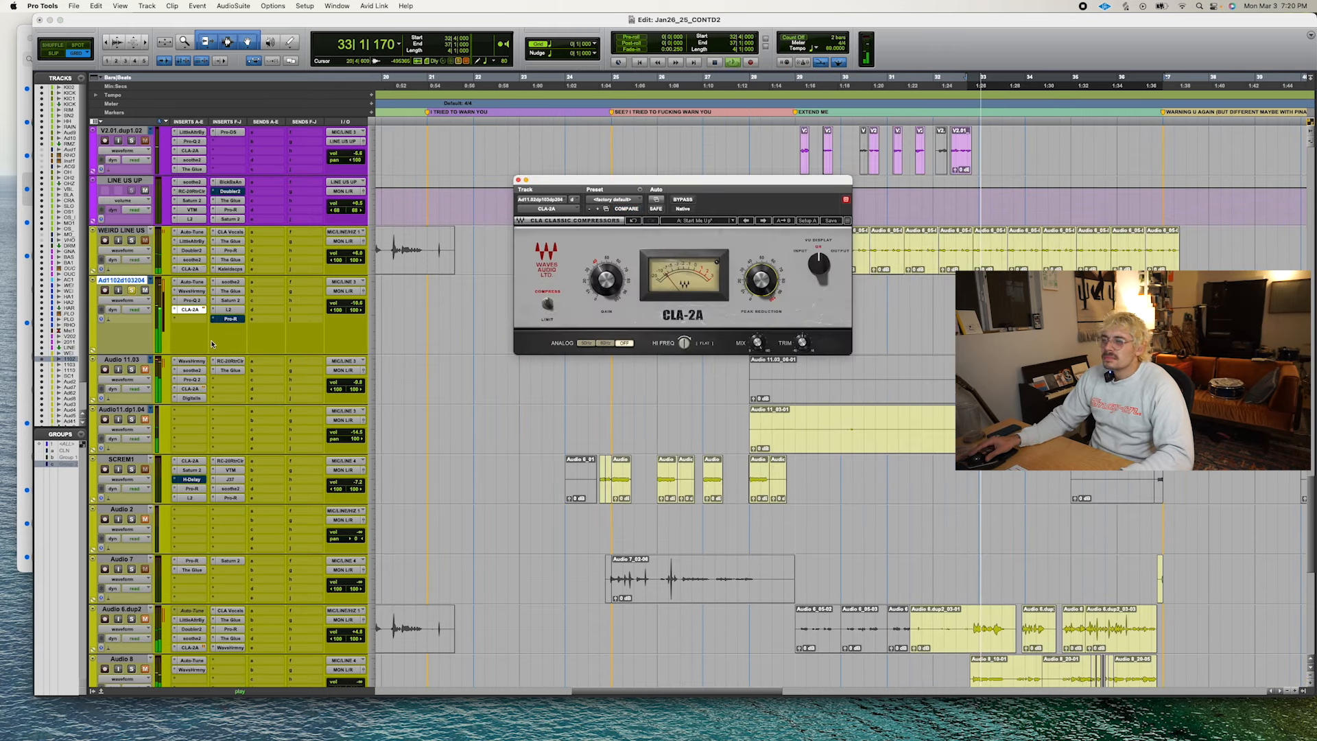
Replace Saturn 2 with RC-20 Retro Color on the Ad1102d103204 track and adjust its Wobble amount.
{"action": "left_click", "coordinate": [192, 300]}
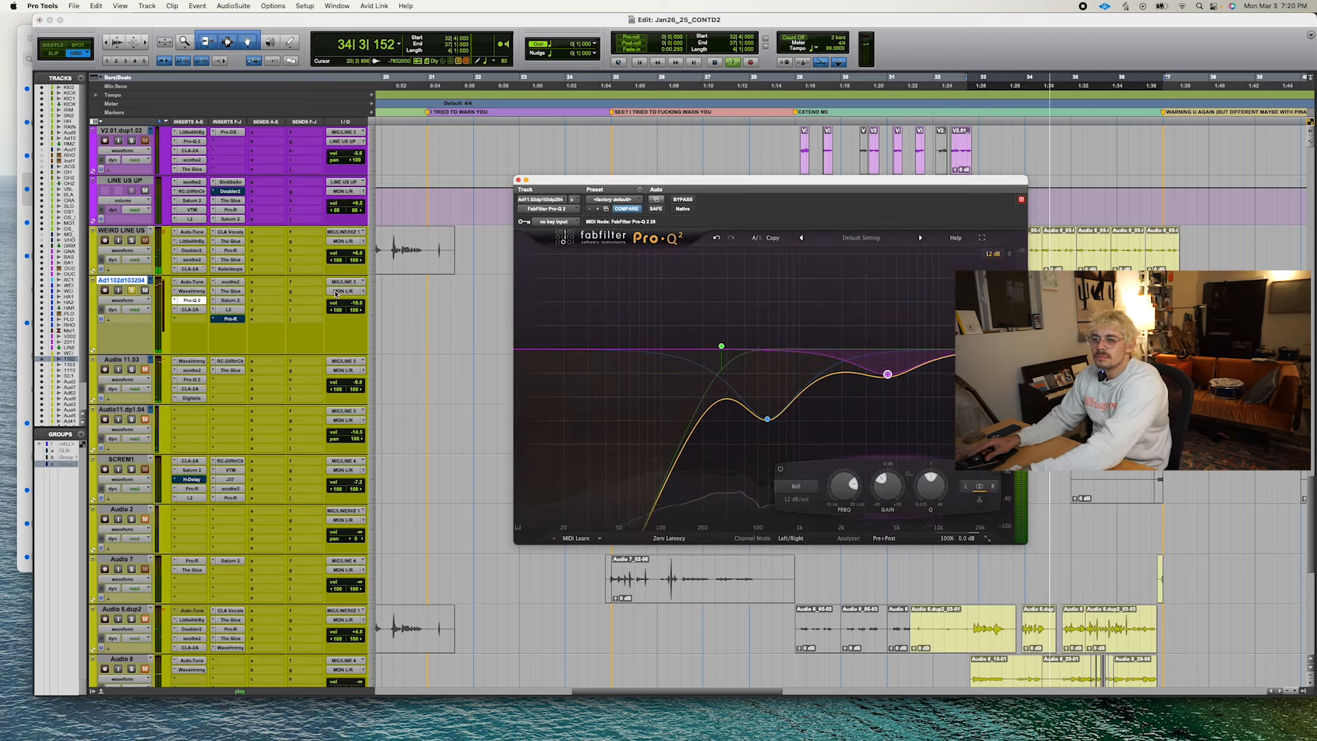
{"action": "left_click", "coordinate": [220, 301]}
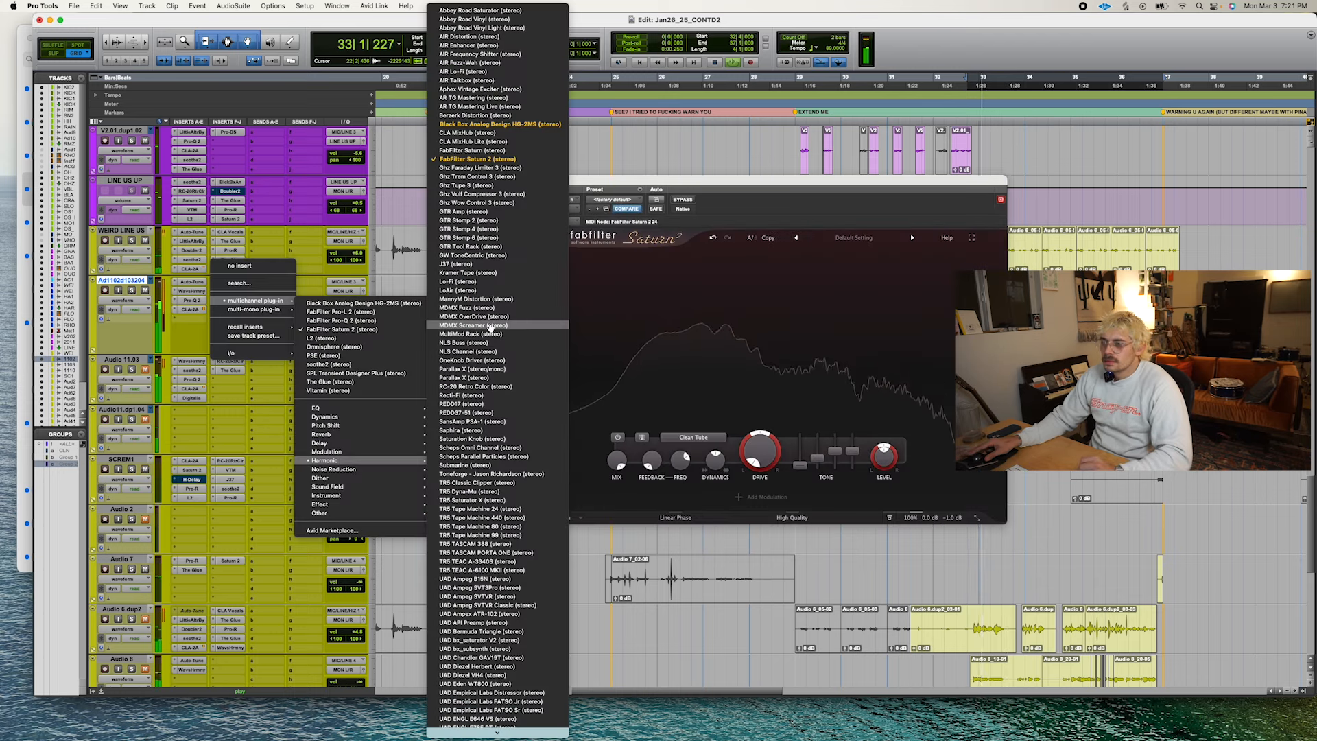
{"action": "left_click", "coordinate": [506, 386]}
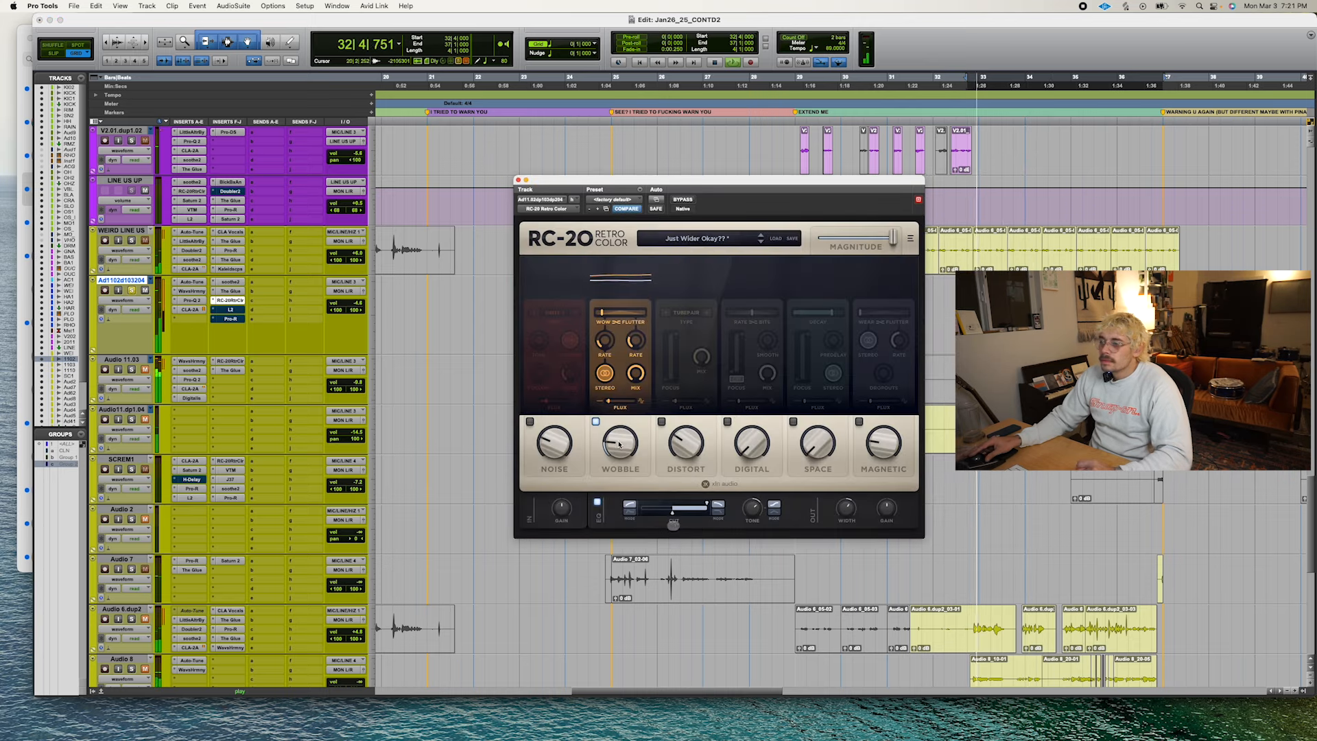
{"action": "left_click_drag", "start_coordinate": [620, 444], "coordinate": [643, 315]}
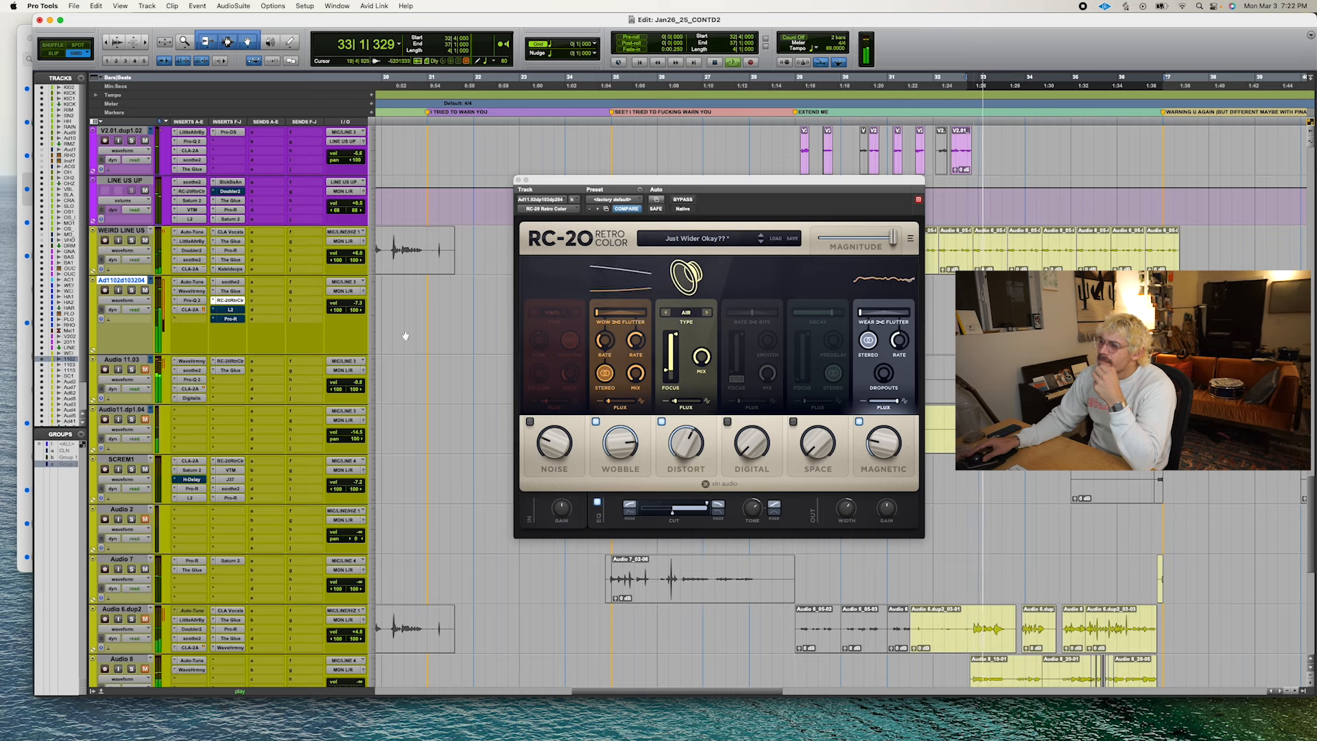
{"action": "left_click", "coordinate": [518, 179]}
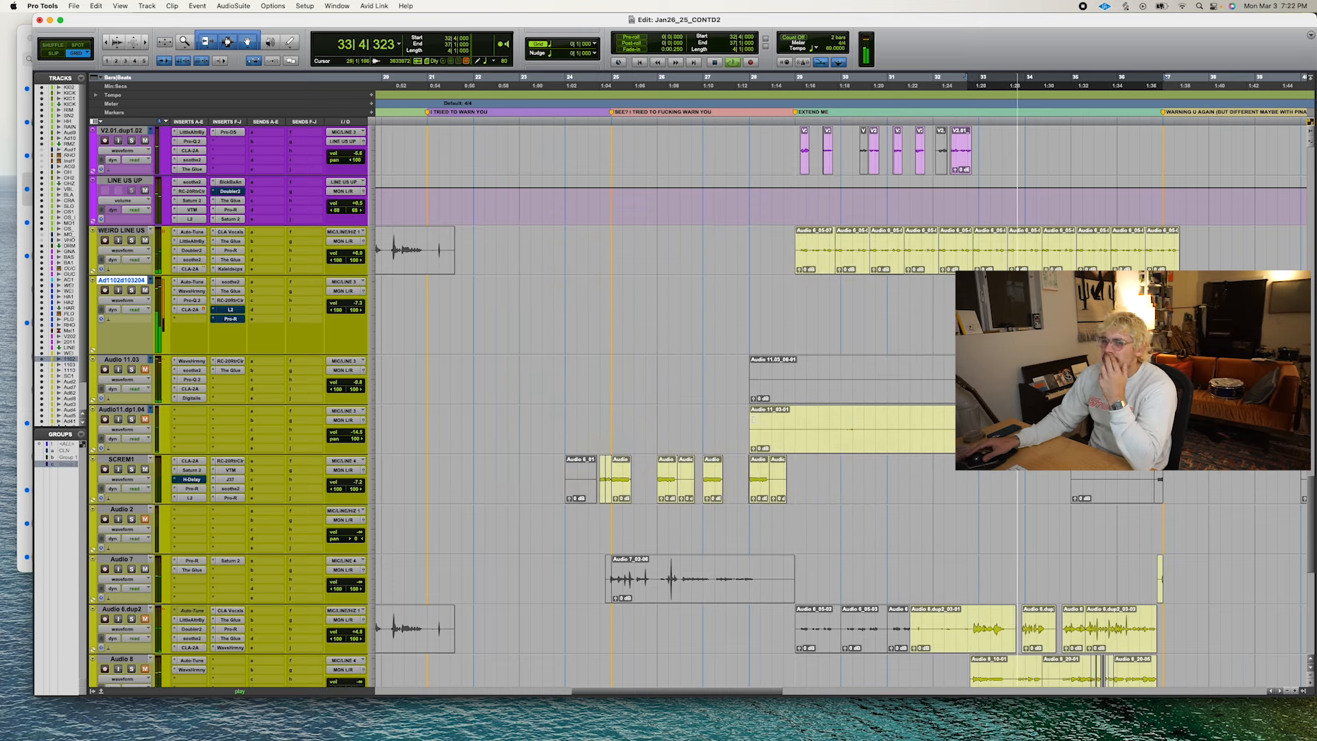
Duplicate the Ad1102d103204 track, placing the copy above the original, and adjust the copy's volume.
{"action": "left_click", "coordinate": [132, 290]}
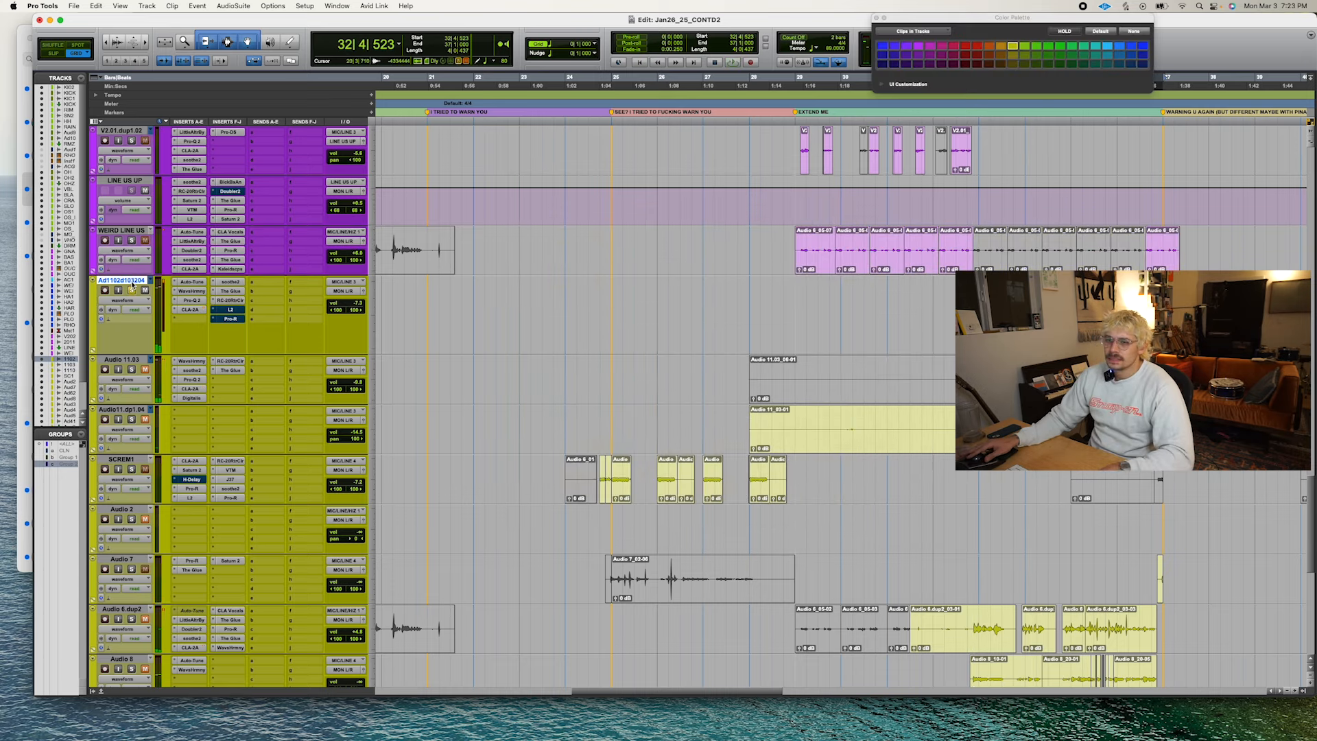
{"action": "right_click", "coordinate": [130, 282]}
{"action": "left_click", "coordinate": [158, 398]}
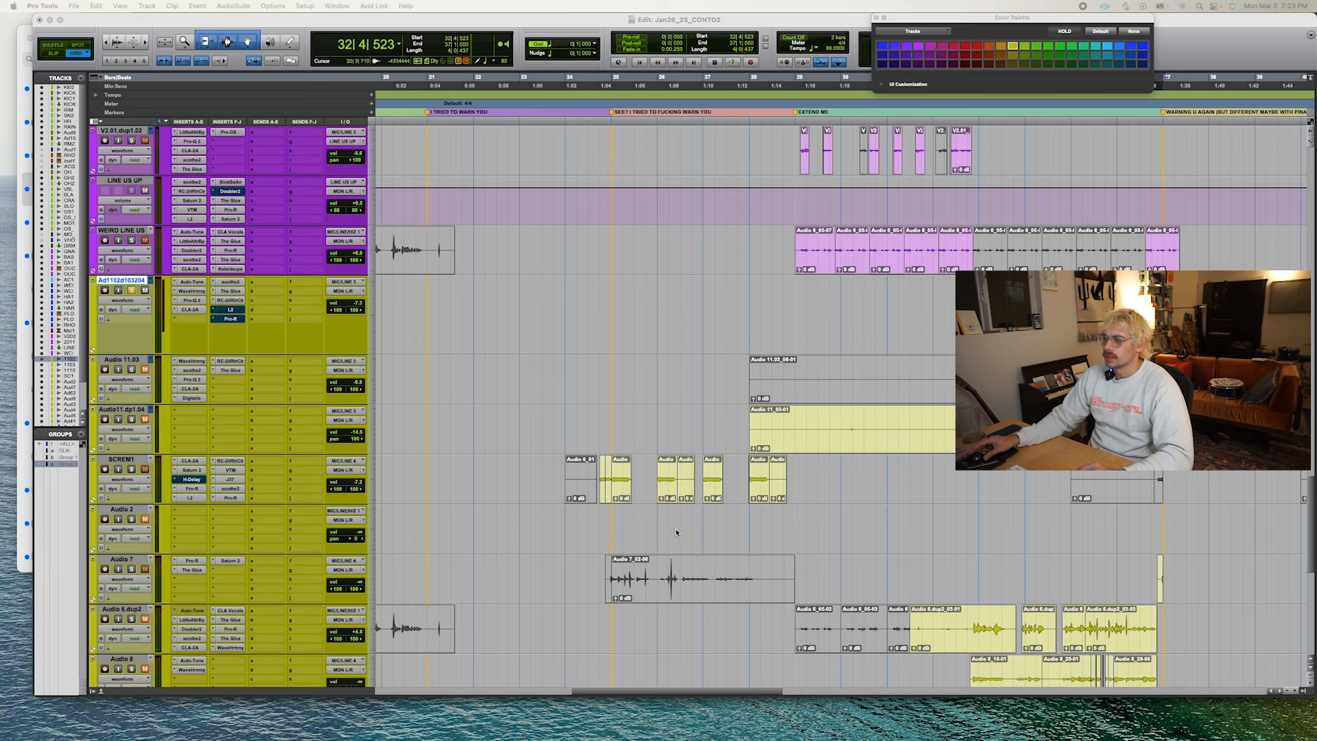
{"action": "left_click_drag", "start_coordinate": [119, 366], "coordinate": [122, 280]}
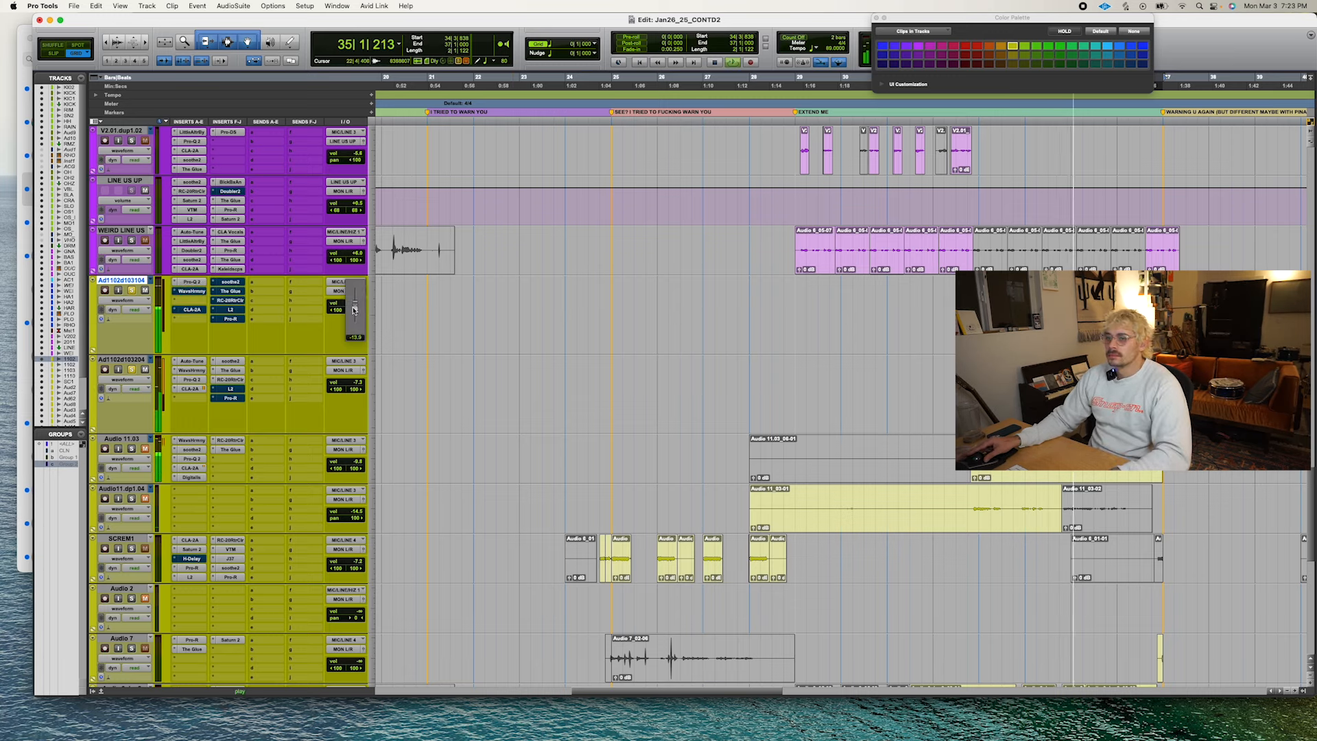
{"action": "left_click_drag", "start_coordinate": [354, 310], "coordinate": [354, 315]}
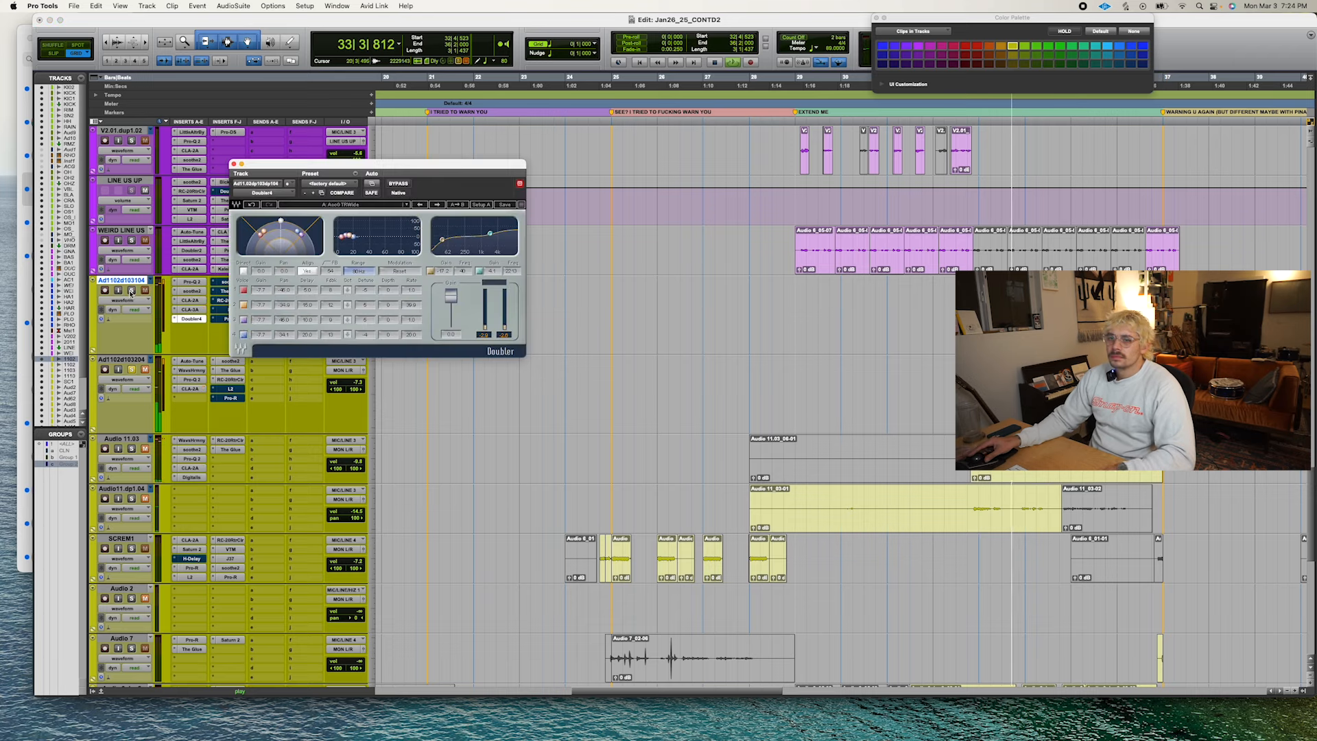
Try the Nick Brophy Treble preset in Doubler4 on Ad1102d103104 and replace the plug-in with Lo-Fi.
{"action": "left_click", "coordinate": [437, 205]}
{"action": "left_click", "coordinate": [437, 204]}
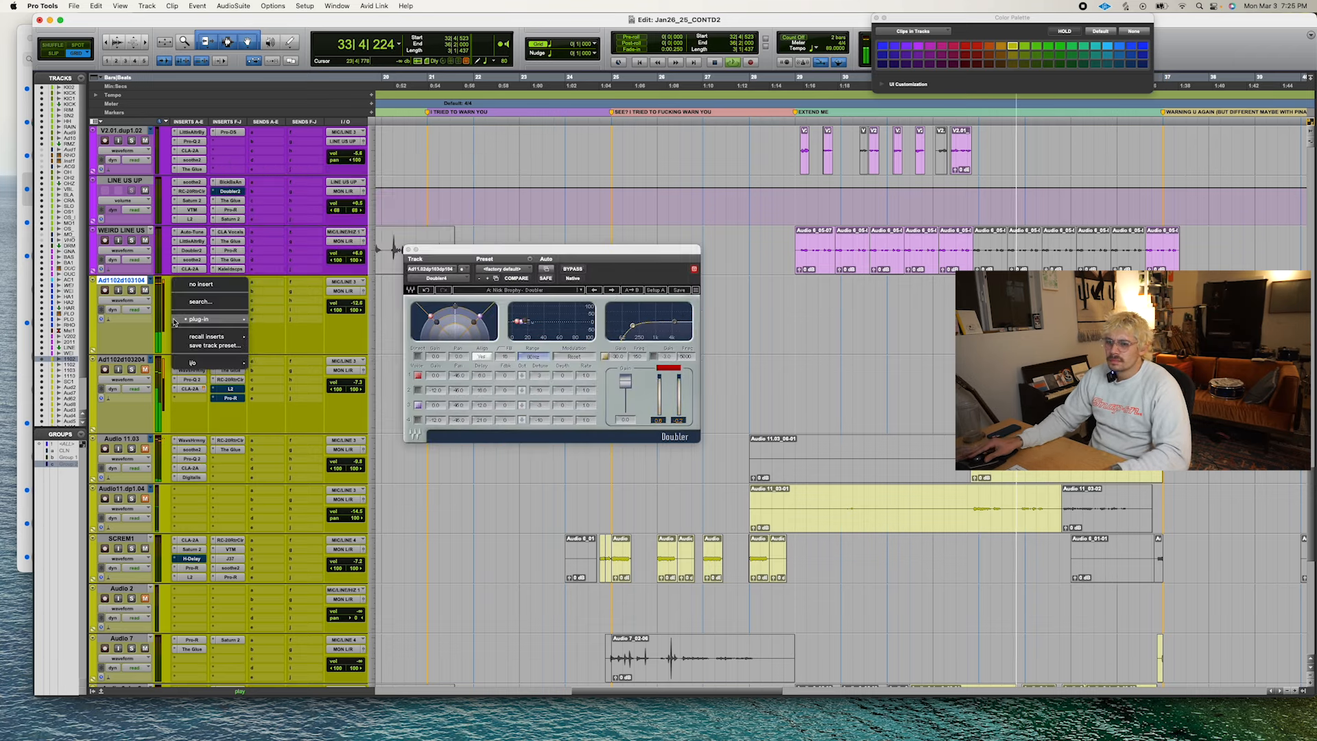
{"action": "mouse_move", "coordinate": [234, 324]}
{"action": "mouse_move", "coordinate": [309, 395]}
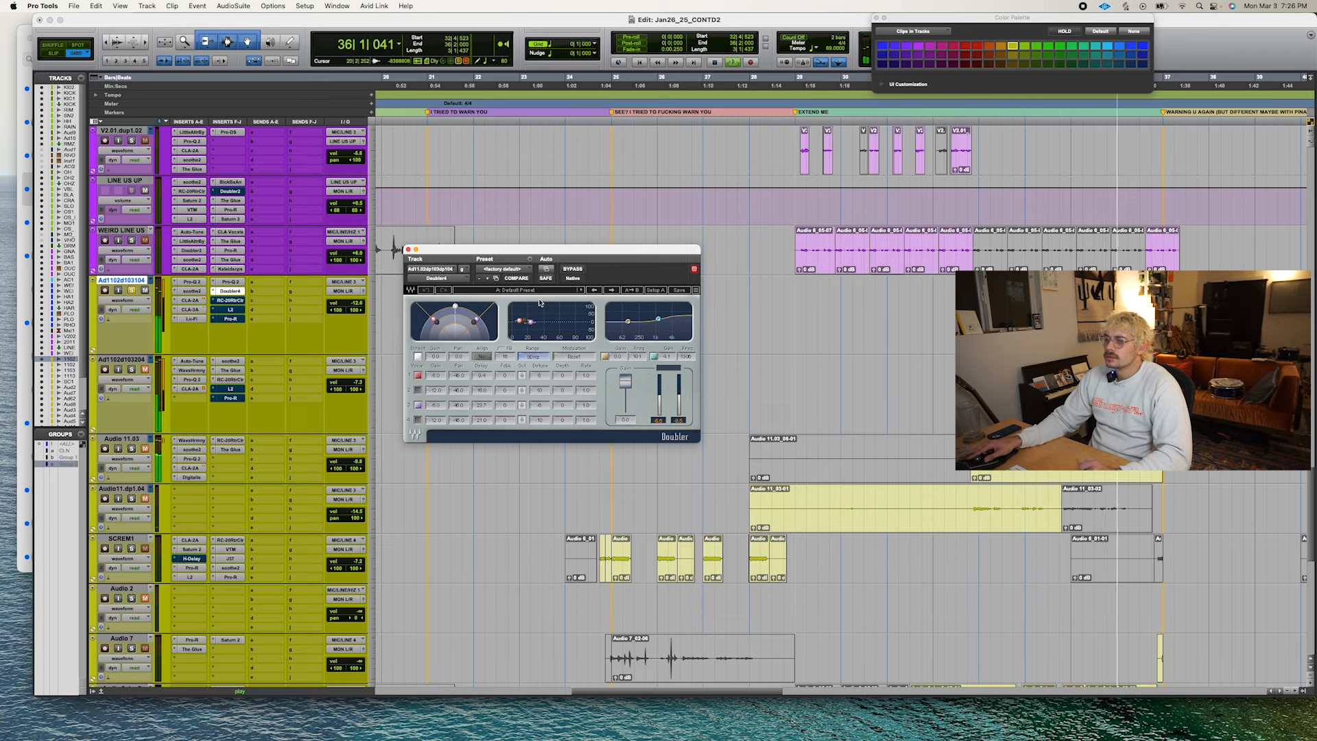
Browse the presets of the second Doubler4 on Ad1102d103104 and replace that Doubler4 with another plug-in.
{"action": "left_click", "coordinate": [538, 291]}
{"action": "left_click", "coordinate": [236, 301]}
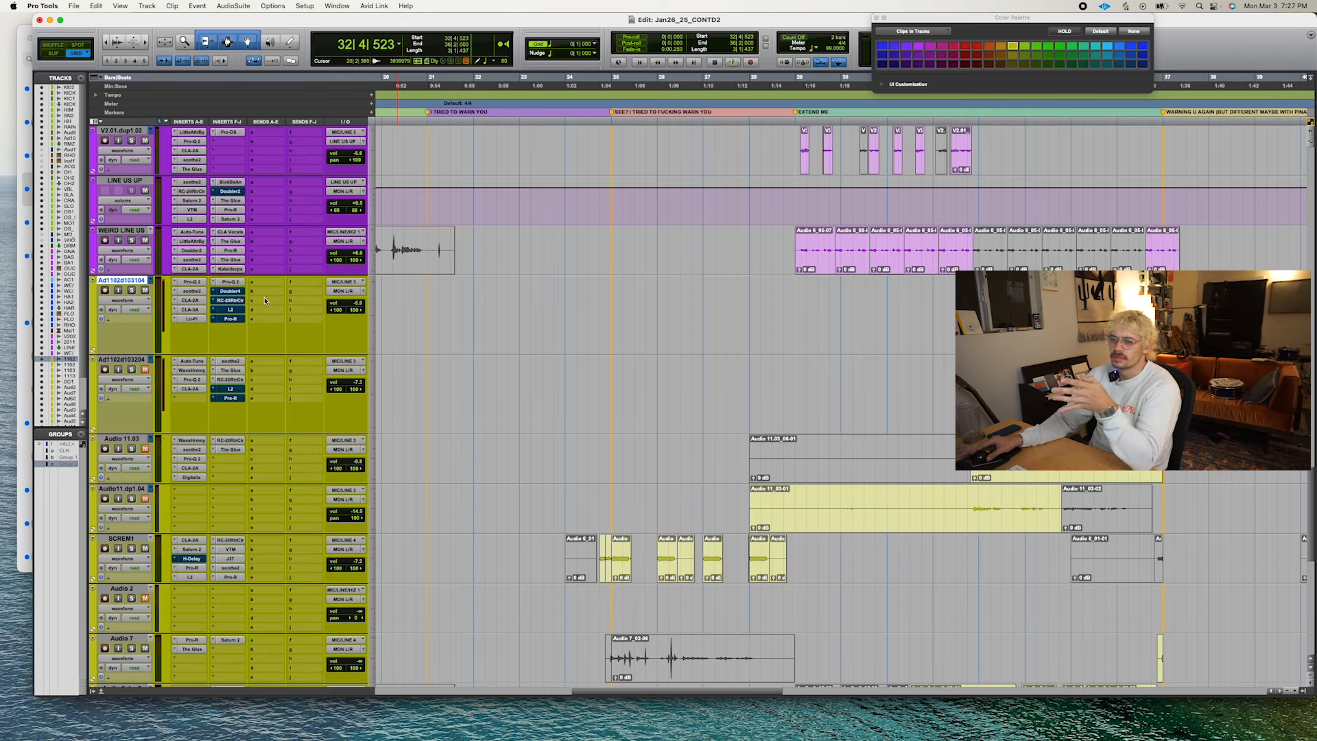
{"action": "left_click", "coordinate": [213, 294]}
{"action": "left_click", "coordinate": [432, 379]}
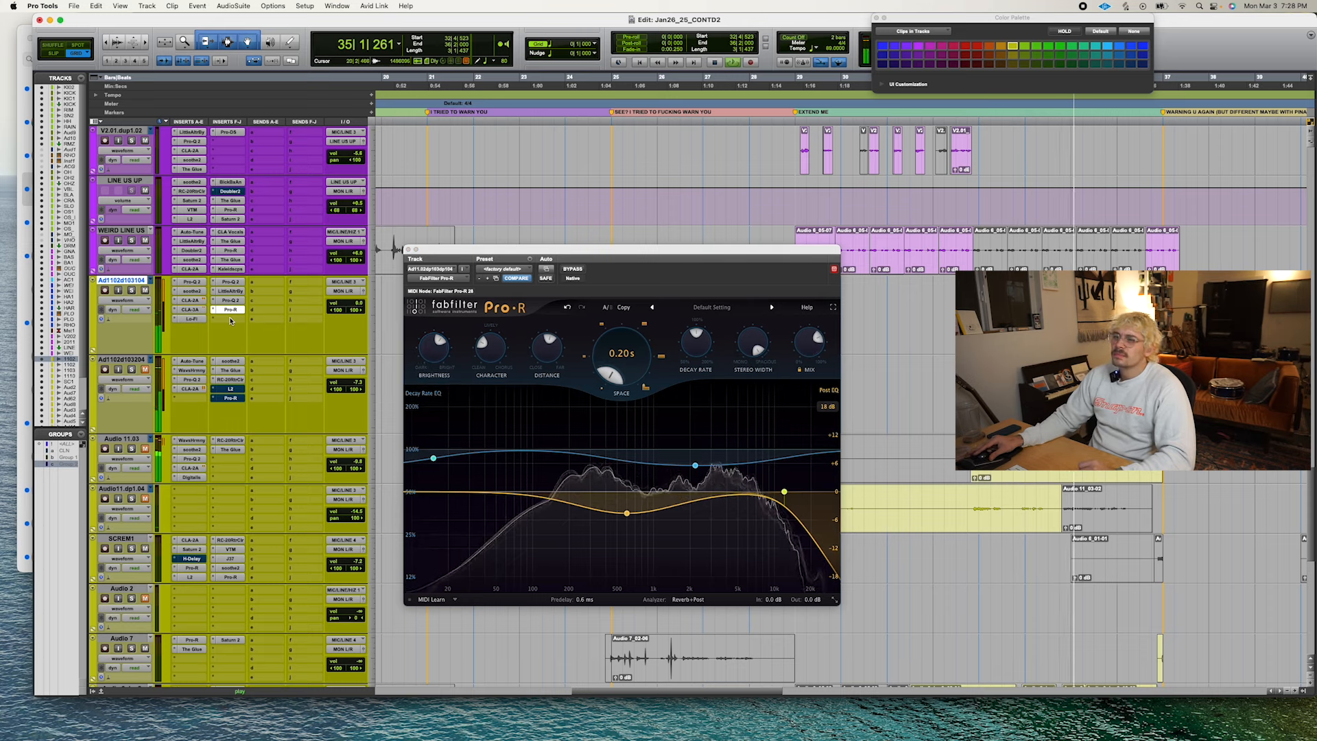
Insert soothe2 after Pro-R on the Ad1102d103104 track.
{"action": "left_click", "coordinate": [228, 318]}
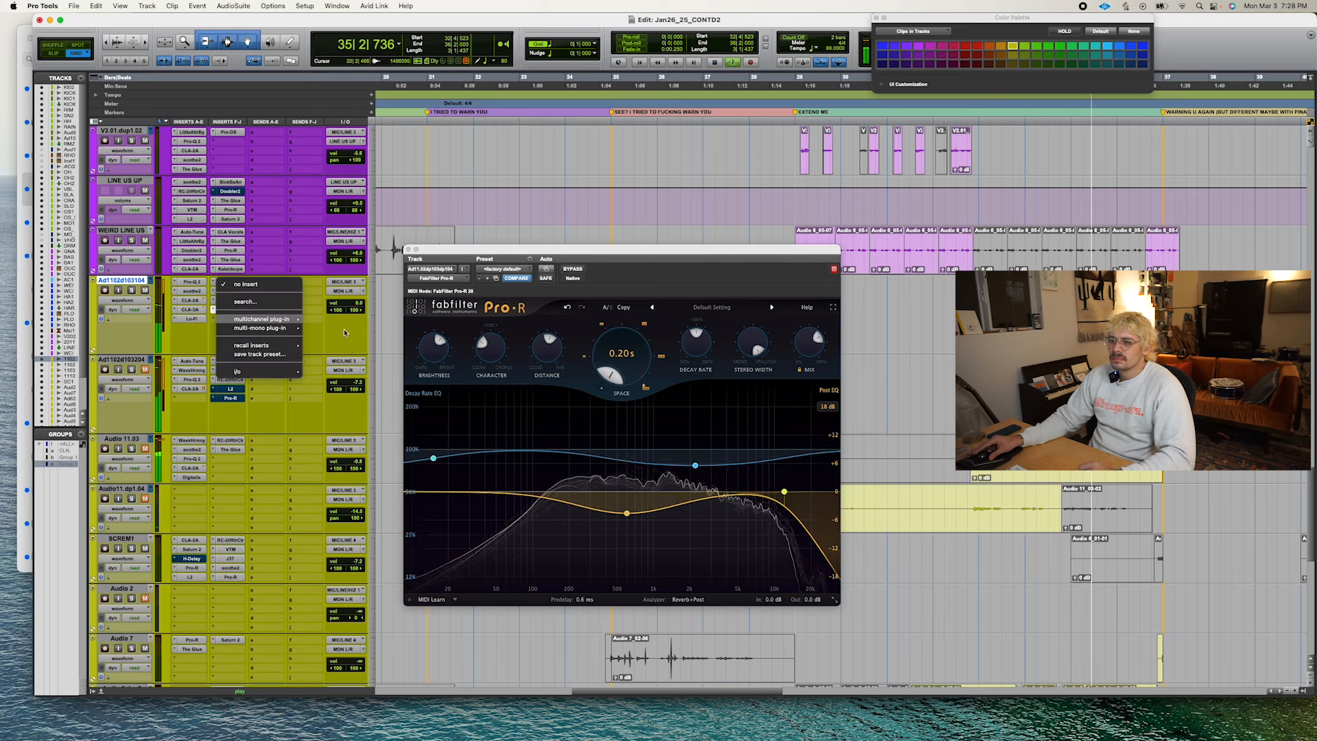
{"action": "mouse_move", "coordinate": [273, 319]}
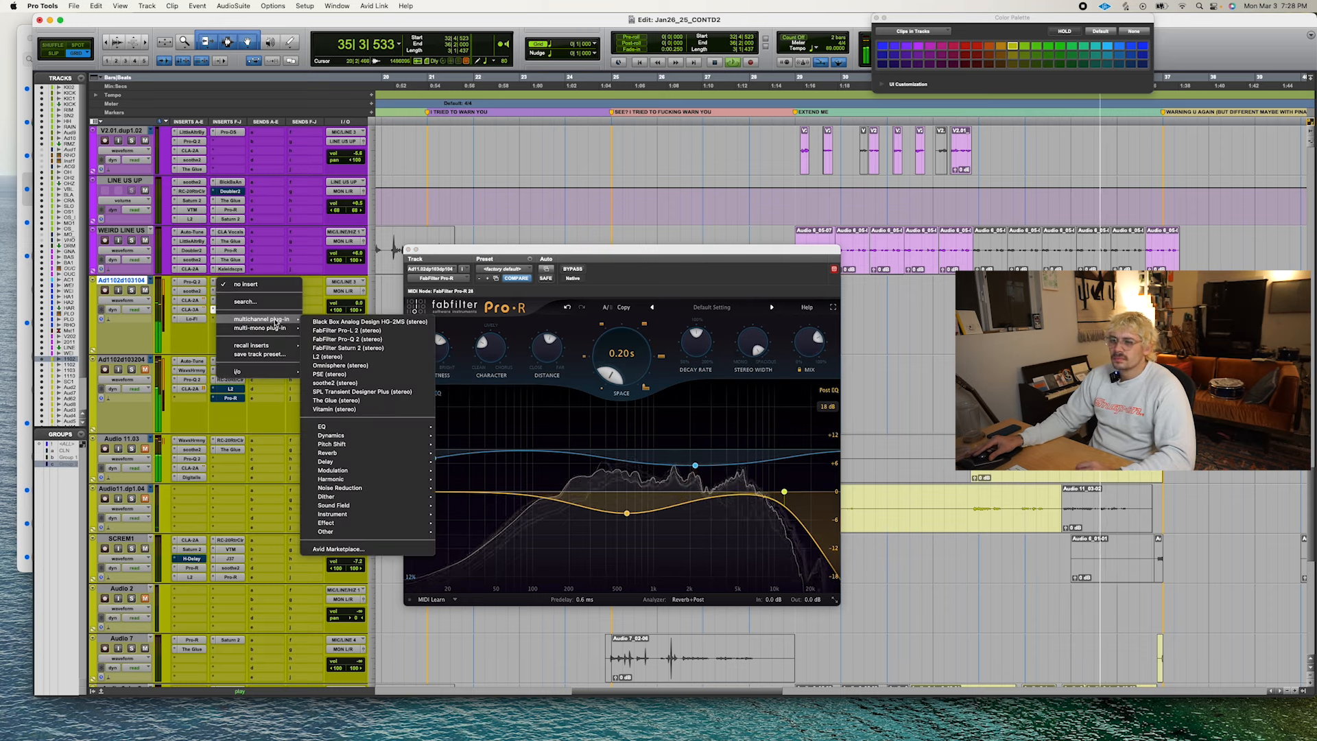
{"action": "left_click", "coordinate": [343, 382]}
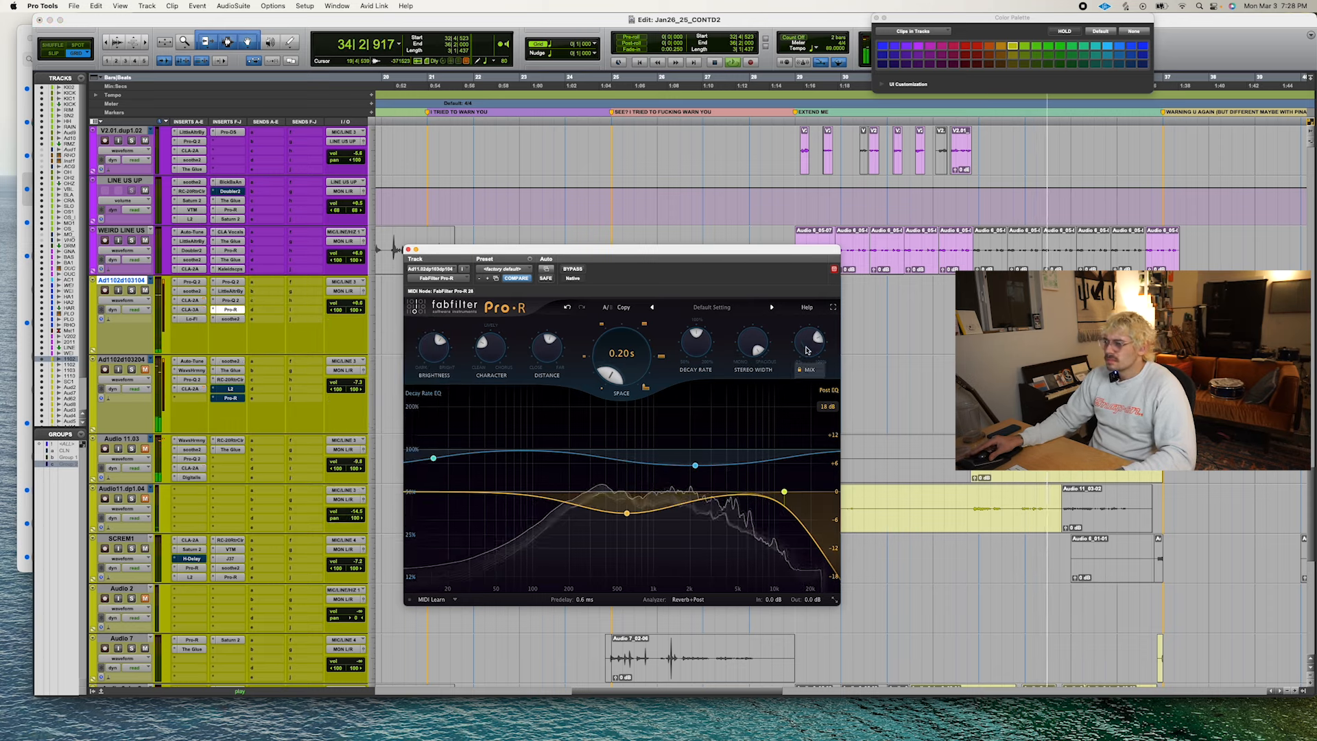
Raise the Pro-R mix on Ad1102d103104, bypass the reverb and open the soothe2 insert.
{"action": "left_click_drag", "start_coordinate": [806, 350], "coordinate": [807, 314]}
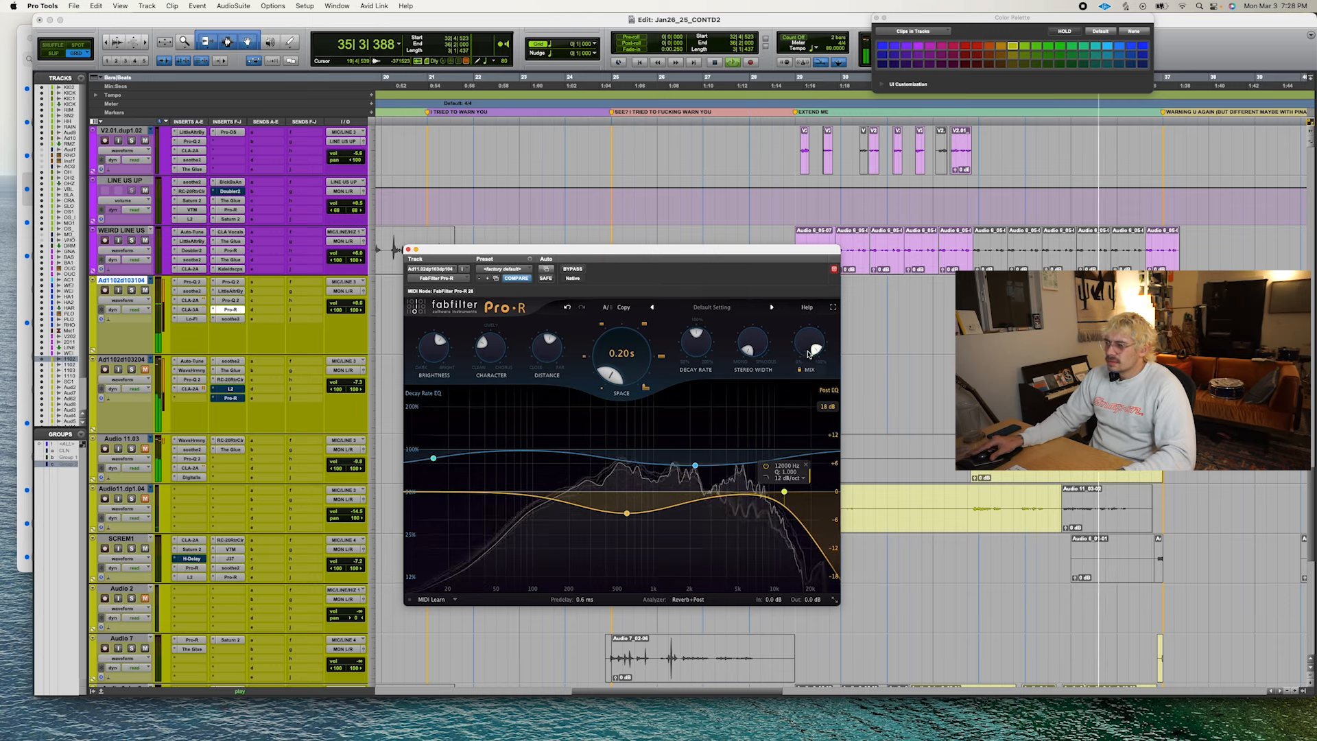
{"action": "left_click", "coordinate": [233, 310], "text": "super"}
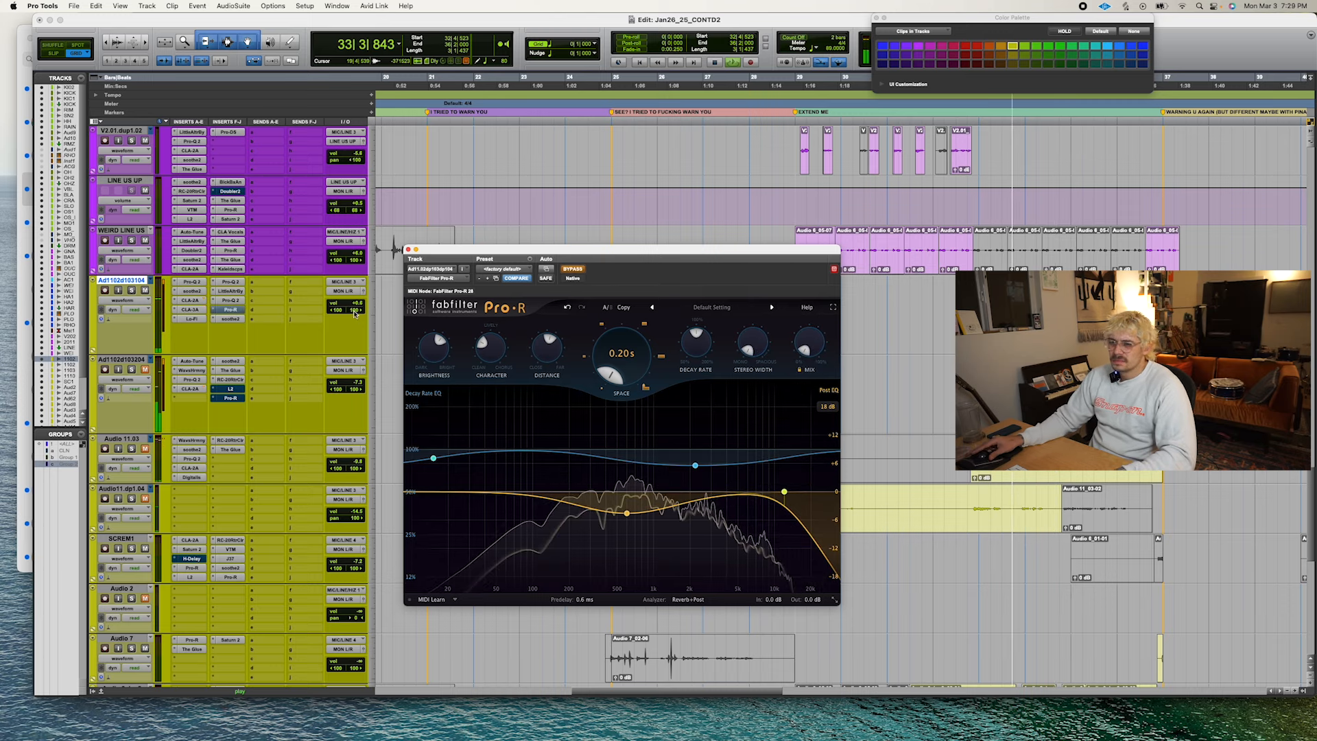
{"action": "left_click", "coordinate": [231, 319]}
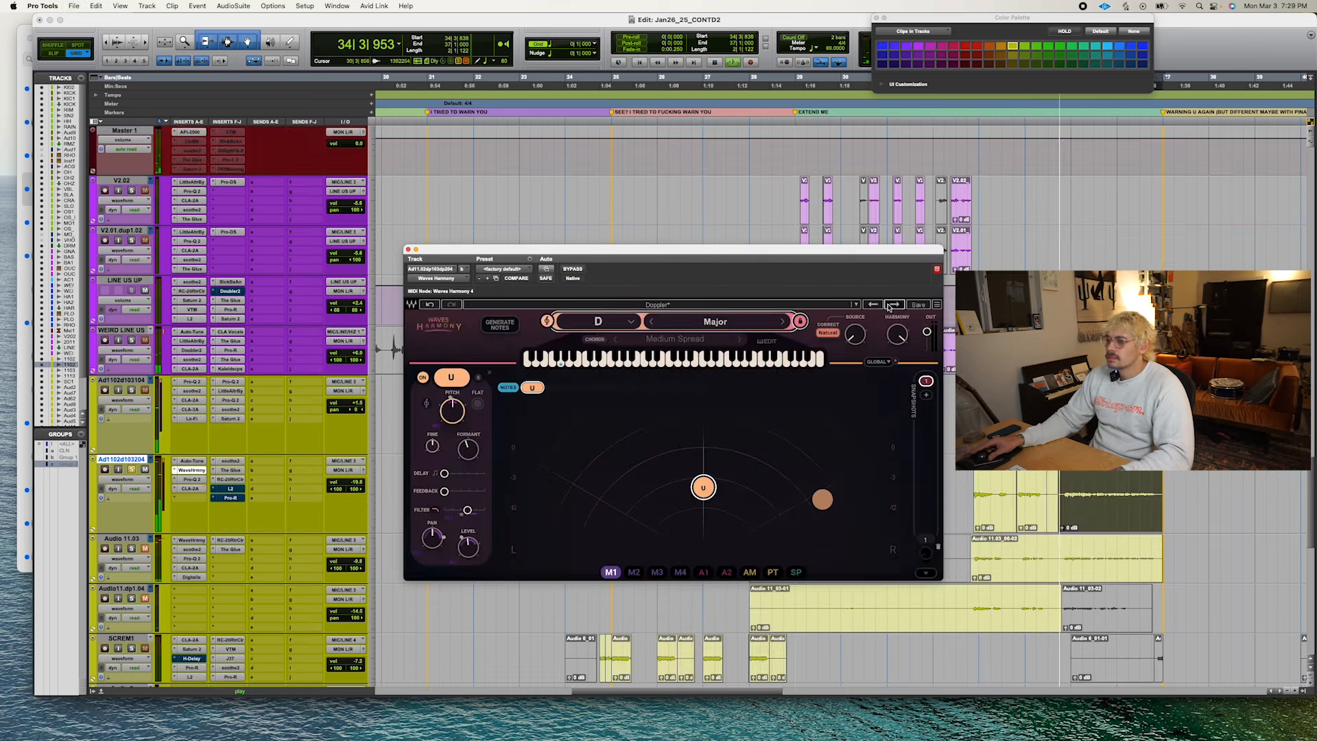
Step the Waves Harmony preset on Ad1102d103204 from Doppler to Drum Machine and raise the track's volume.
{"action": "left_click", "coordinate": [889, 306]}
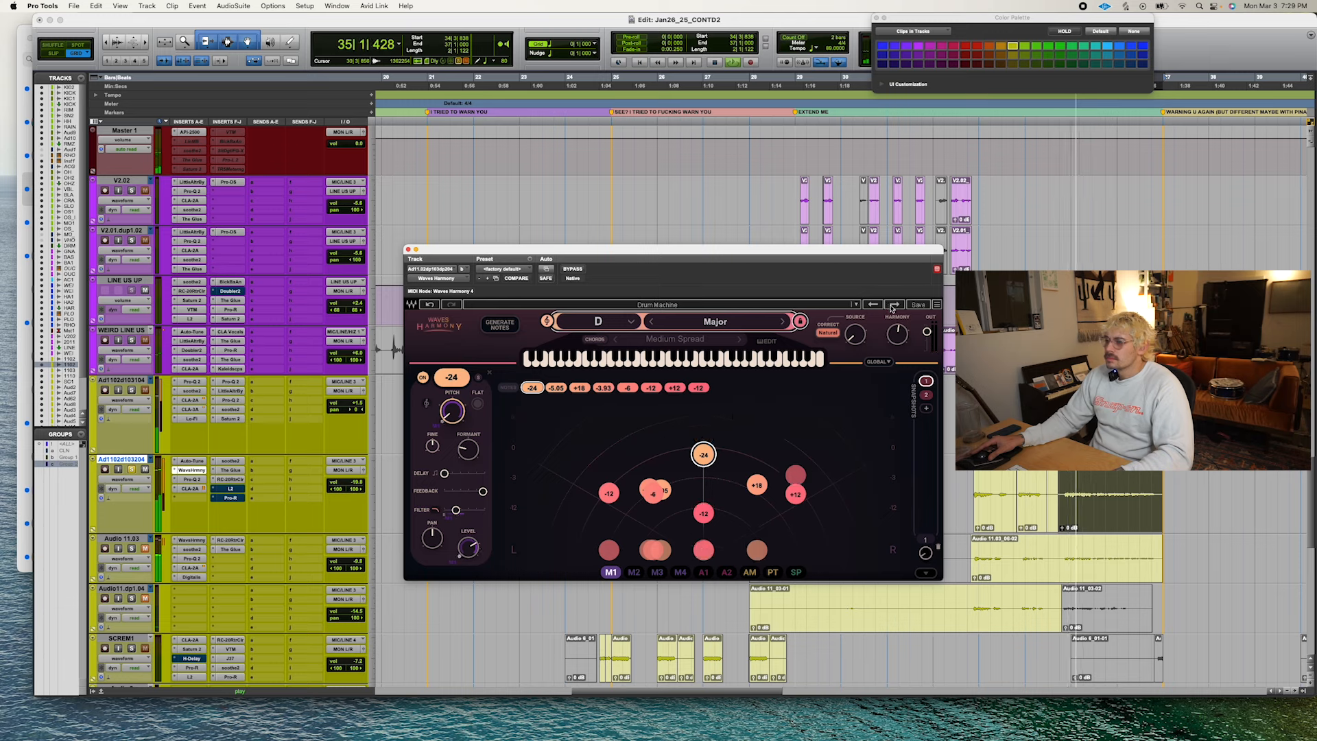
{"action": "left_click_drag", "start_coordinate": [343, 483], "coordinate": [357, 480]}
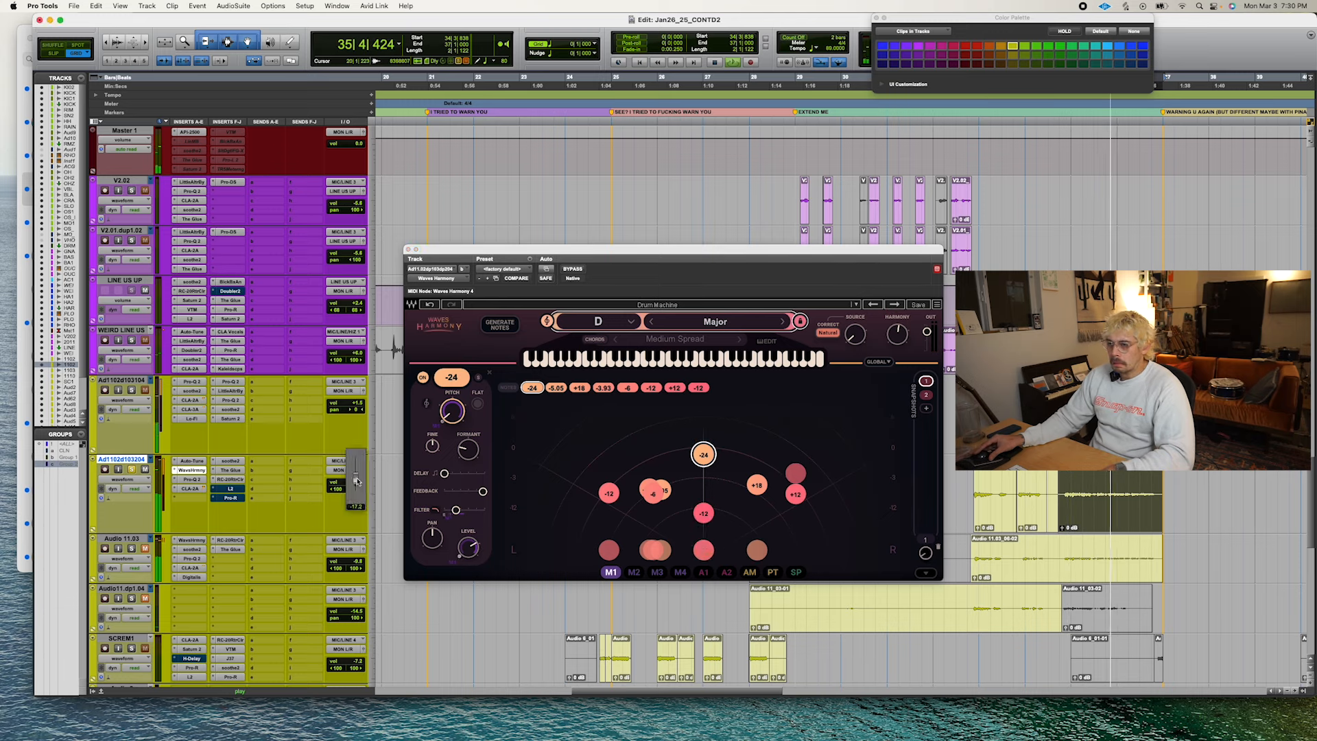
{"action": "left_click_drag", "start_coordinate": [357, 481], "coordinate": [357, 473]}
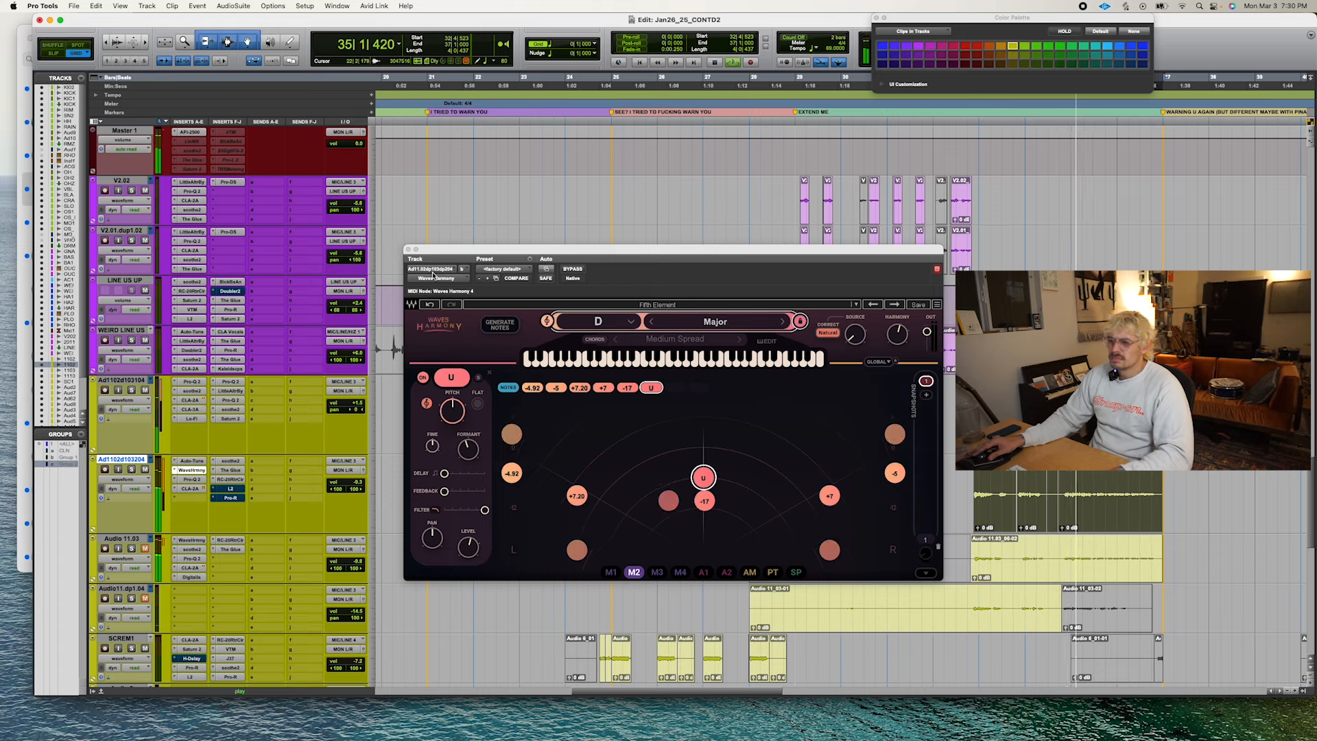
Adjust the RC-20 master cut filter on Ad1102d103204 and open the track's Pro-R insert.
{"action": "left_click_drag", "start_coordinate": [594, 577], "coordinate": [566, 577]}
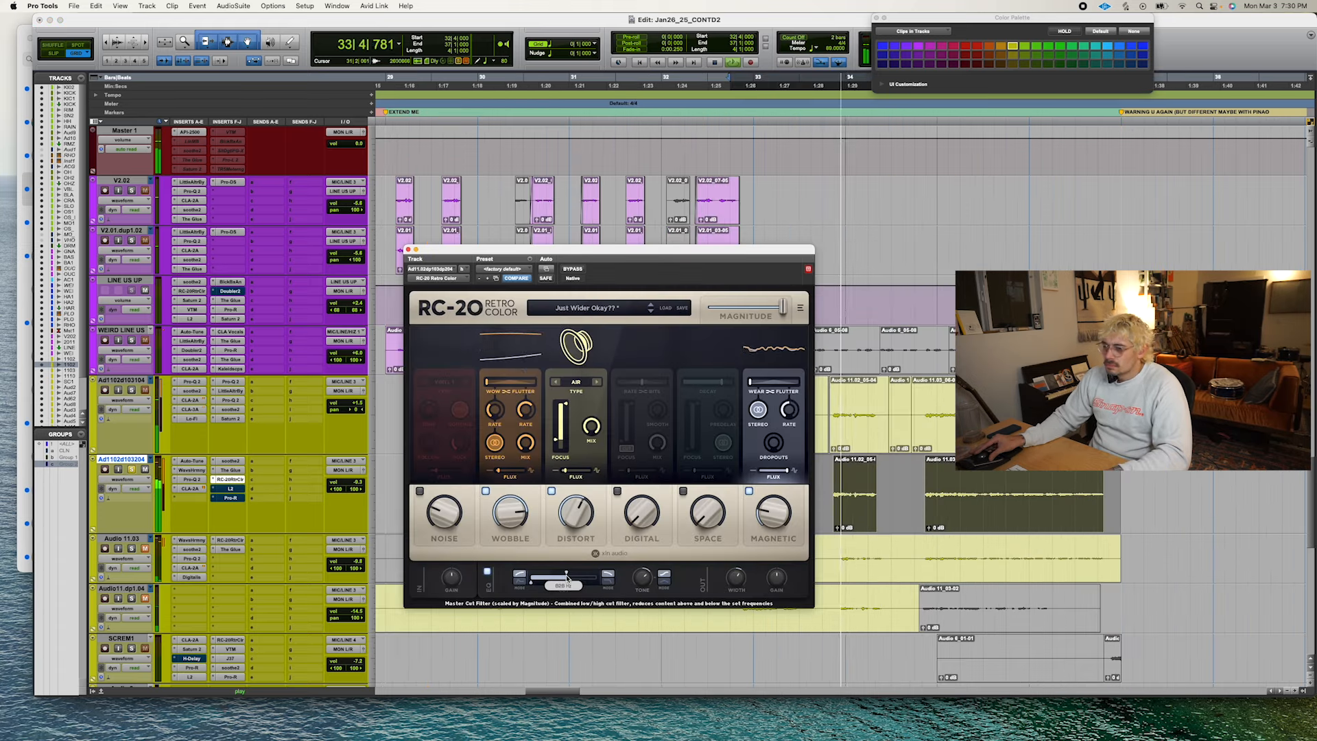
{"action": "left_click", "coordinate": [232, 497]}
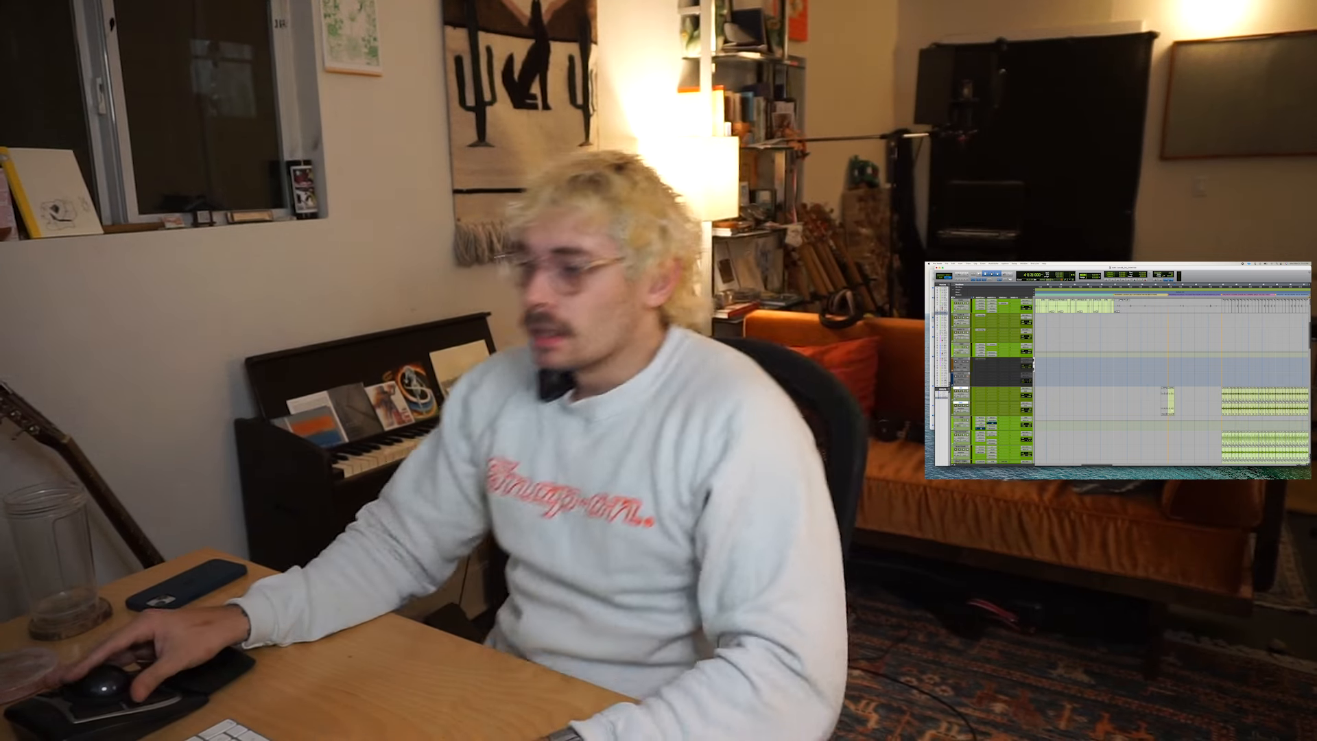
Select the grouped OH and OH2 clip at bar 41 and repeat it up to bar 45.
{"action": "left_click", "coordinate": [1172, 413]}
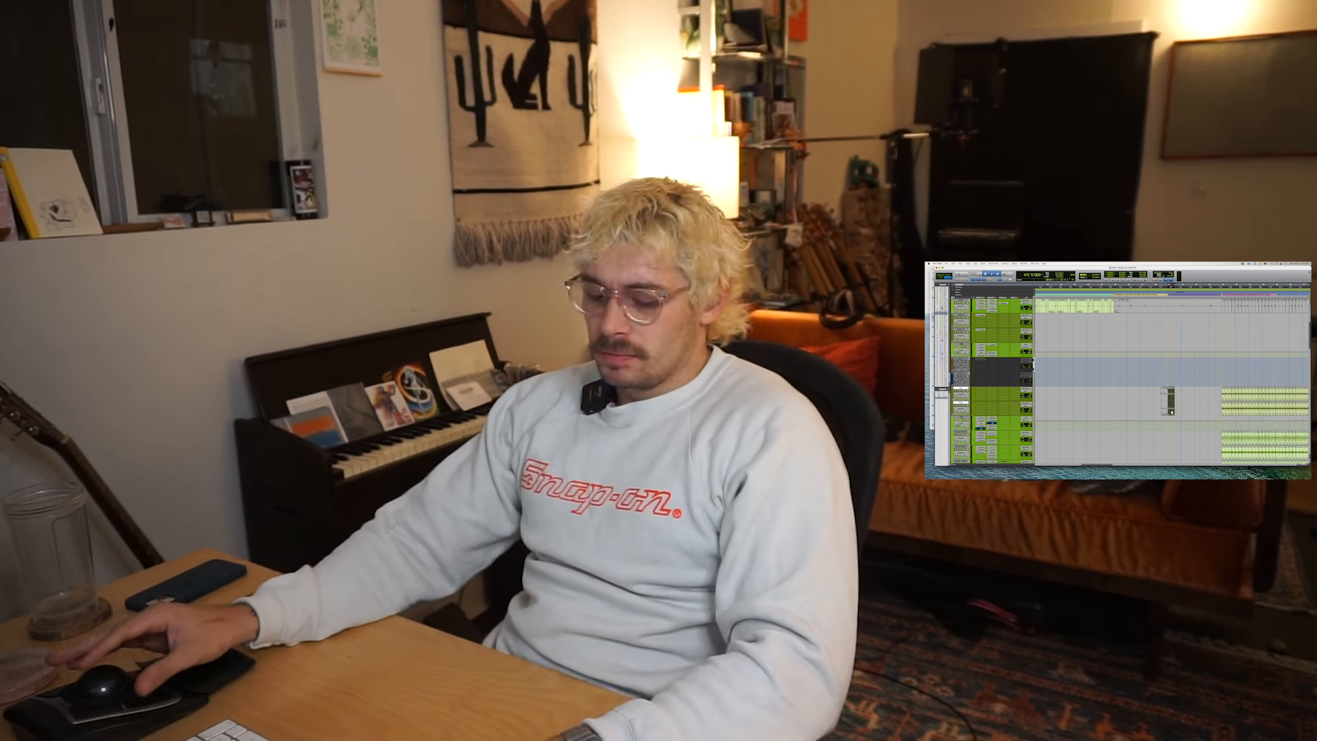
{"action": "key", "text": "t"}
{"action": "key", "text": "t"}
{"action": "scroll", "coordinate": [1163, 395], "scroll_direction": "right", "scroll_amount": 3}
{"action": "scroll", "coordinate": [1164, 395], "scroll_direction": "left", "scroll_amount": 1}
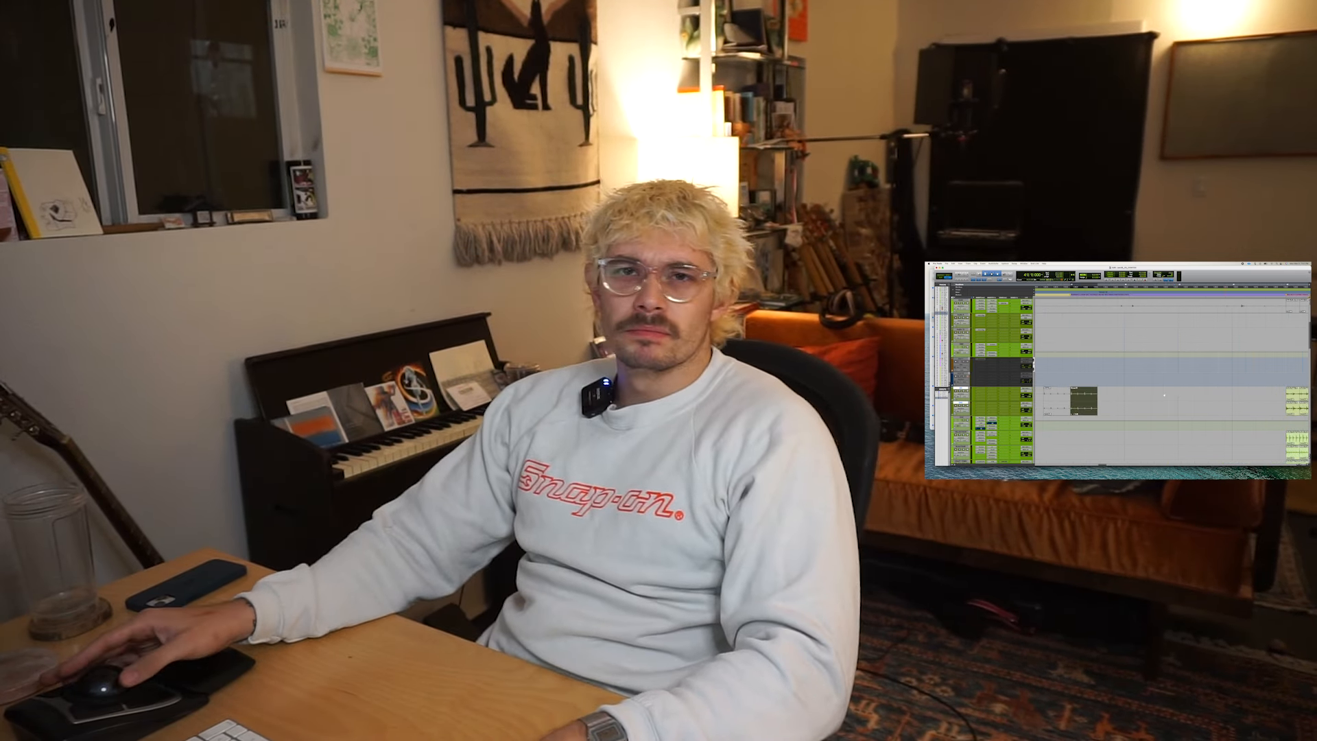
{"action": "key", "text": "r"}
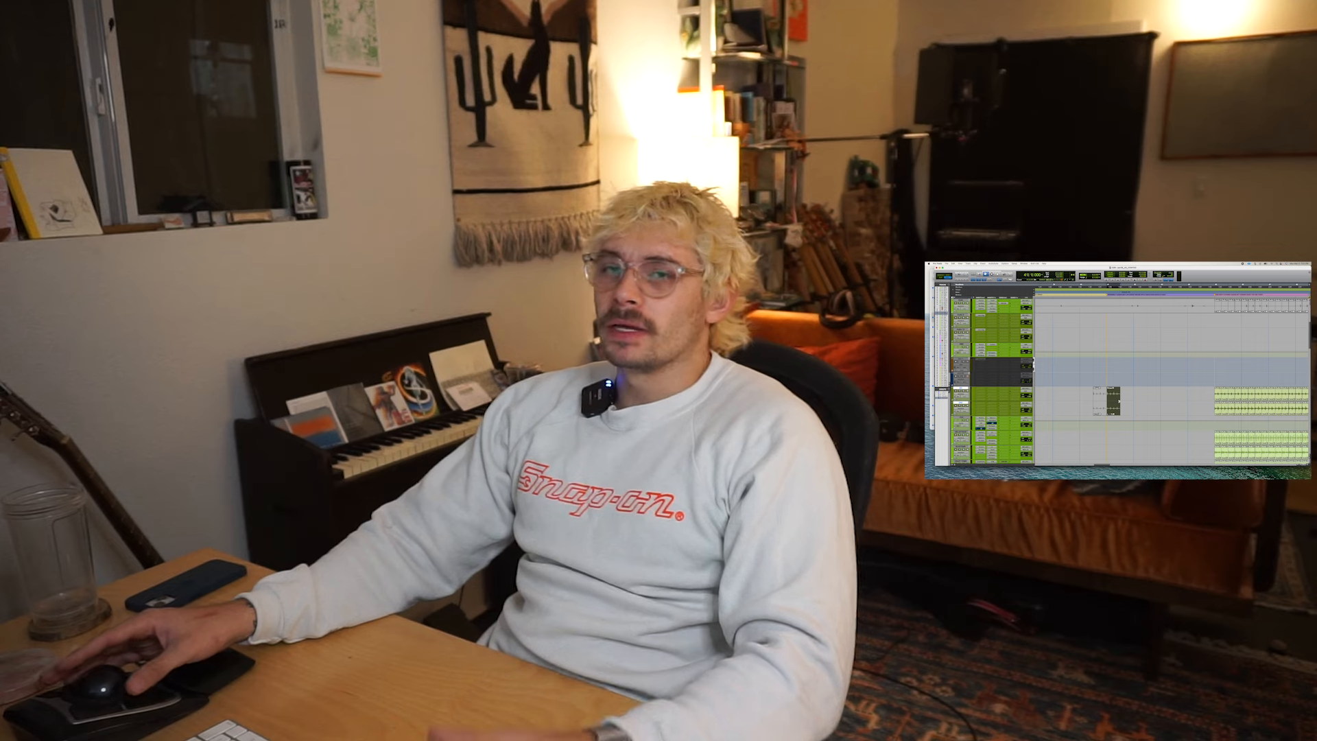
{"action": "left_click_drag", "start_coordinate": [1118, 401], "coordinate": [1132, 401]}
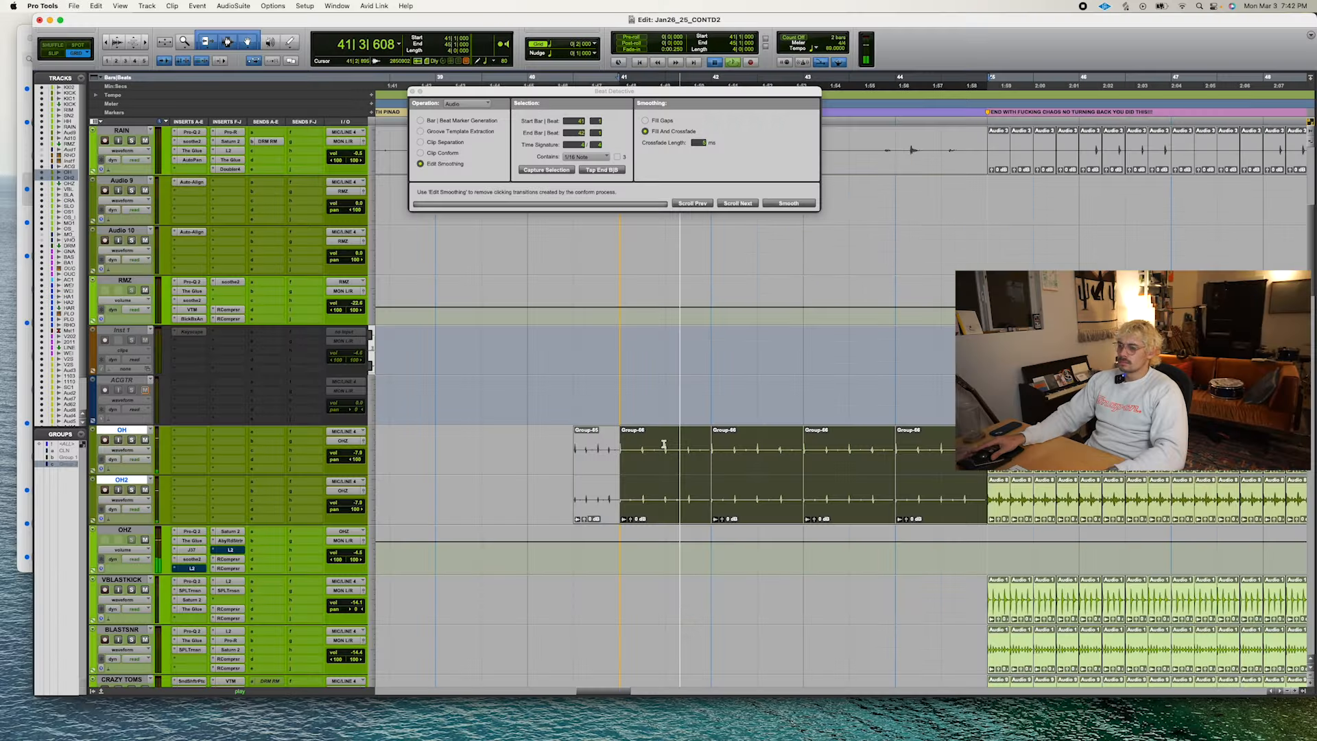
Time-stretch the first grouped OH and OH2 clip so it spans bars 41 to 43, and play it back.
{"action": "left_click", "coordinate": [664, 504]}
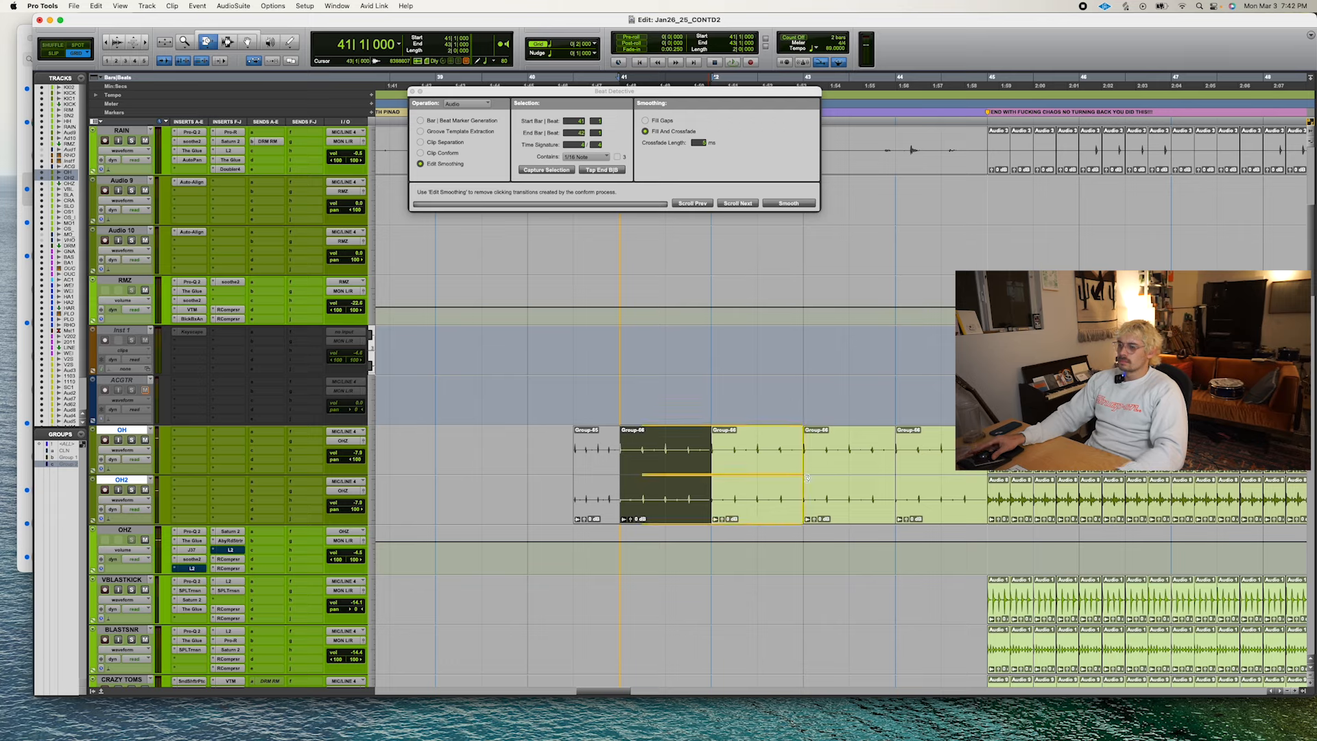
{"action": "left_click_drag", "start_coordinate": [806, 479], "coordinate": [808, 479]}
{"action": "key", "text": "space"}
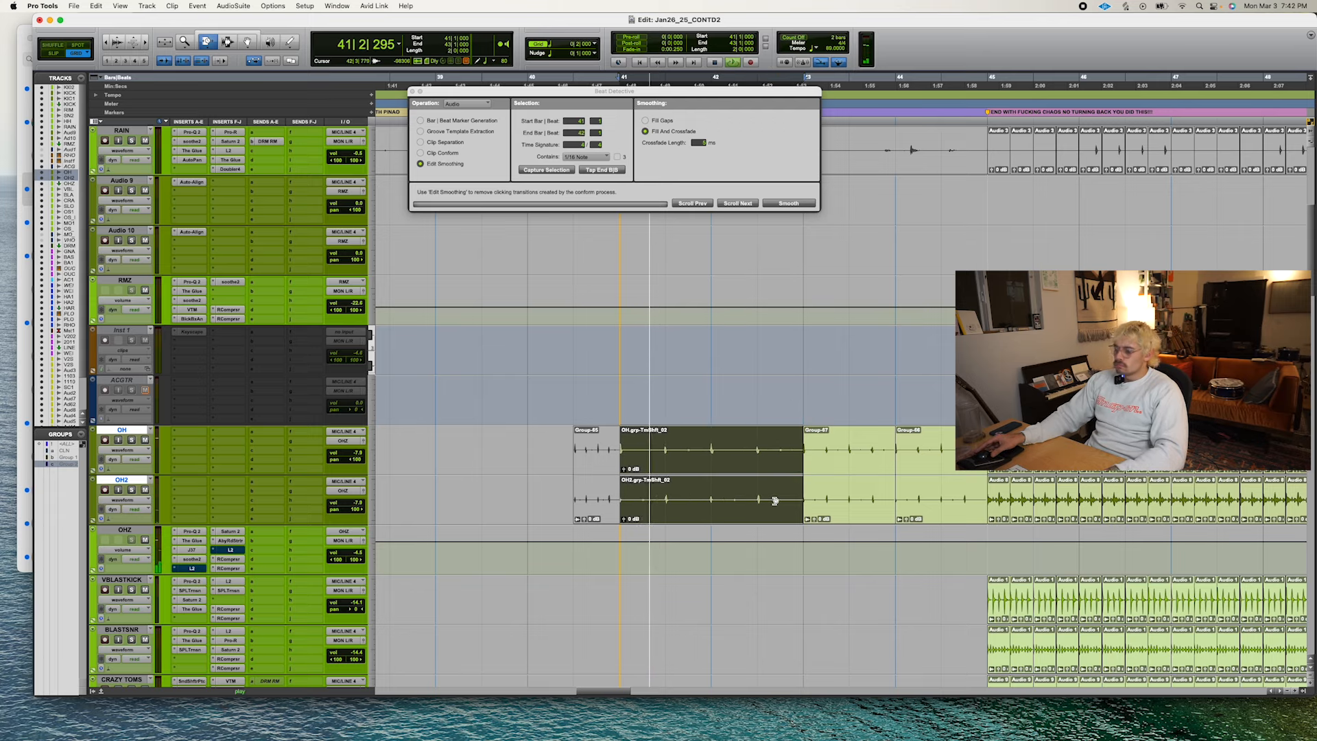
Undo the time-stretch of the grouped OH and OH2 clip and consolidate the selection.
{"action": "key", "text": "super+z"}
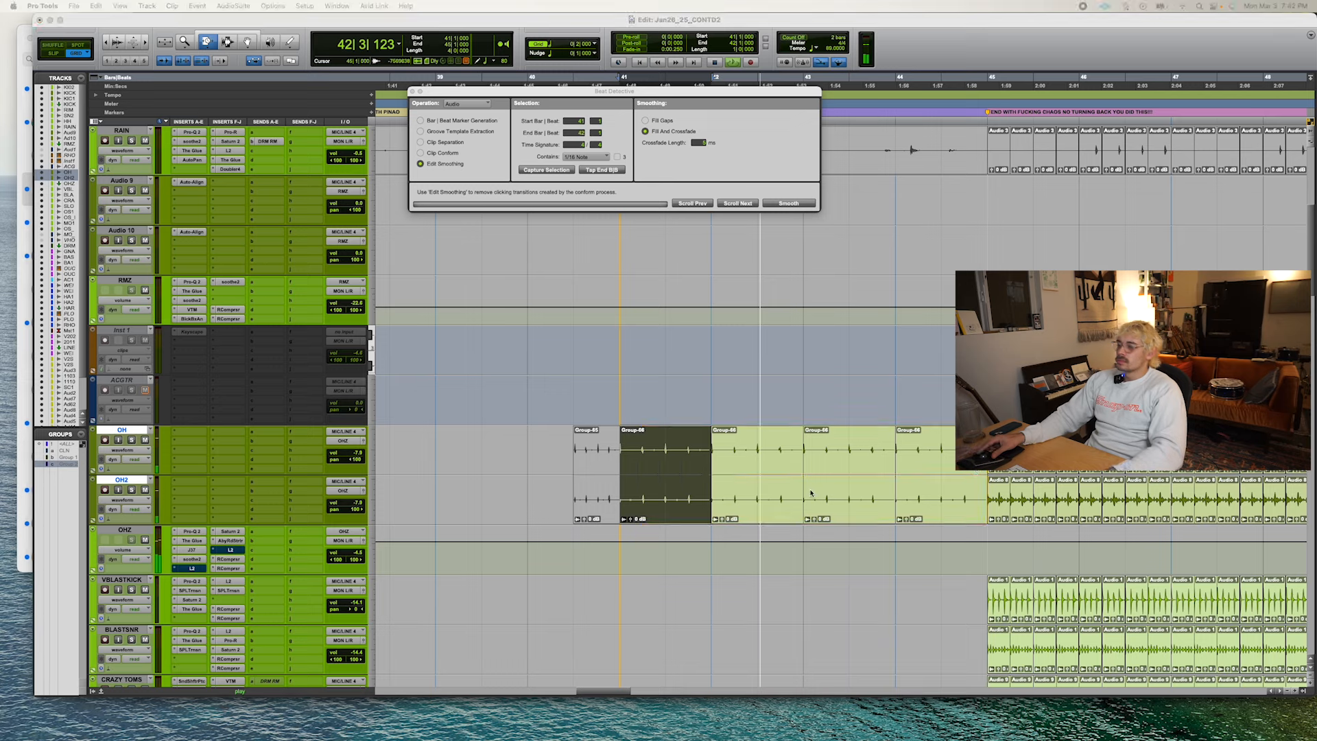
{"action": "key", "text": "alt+shift+3"}
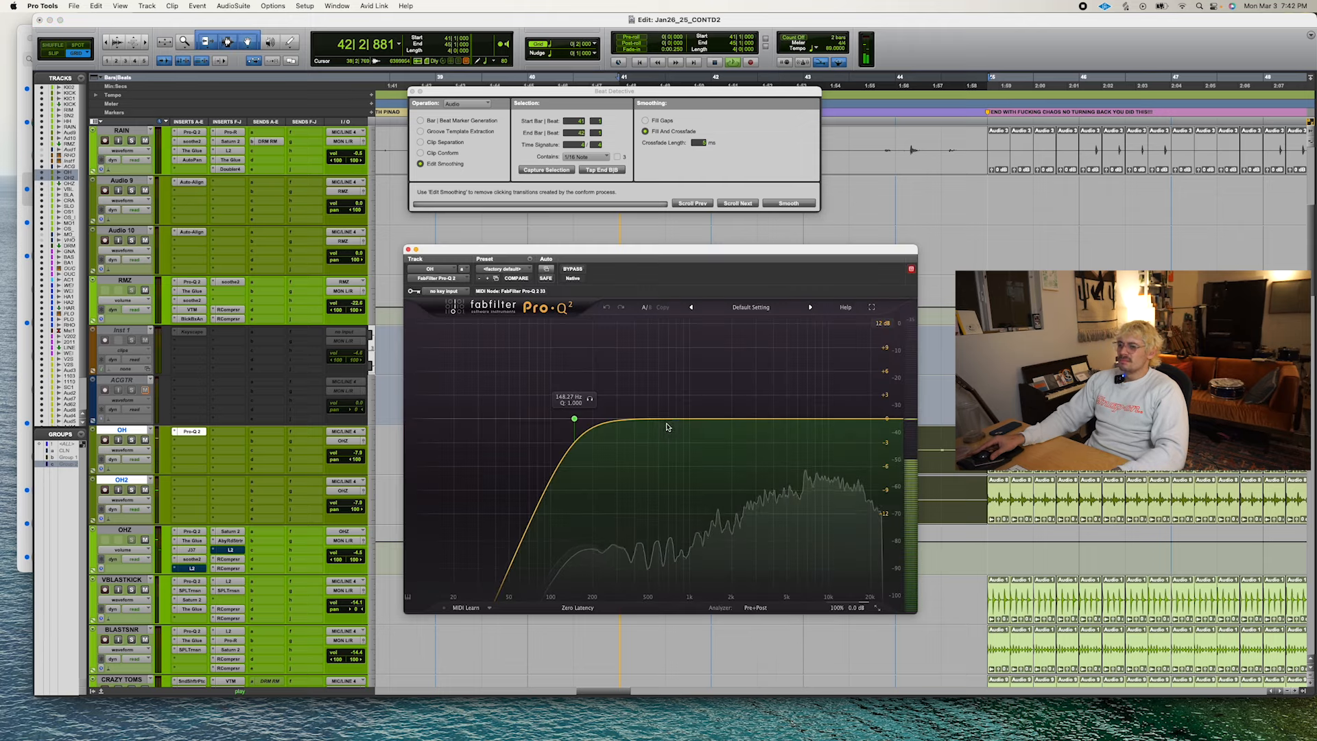
Add a high-cut filter at about 586 Hz in OH's Pro-Q 2 and copy the insert to OH2.
{"action": "mouse_move", "coordinate": [668, 421]}
{"action": "left_mouse_down"}
{"action": "mouse_move", "coordinate": [728, 454]}
{"action": "mouse_move", "coordinate": [697, 419]}
{"action": "mouse_move", "coordinate": [657, 421]}
{"action": "left_mouse_up"}
{"action": "left_click", "coordinate": [637, 556]}
{"action": "left_click", "coordinate": [640, 616]}
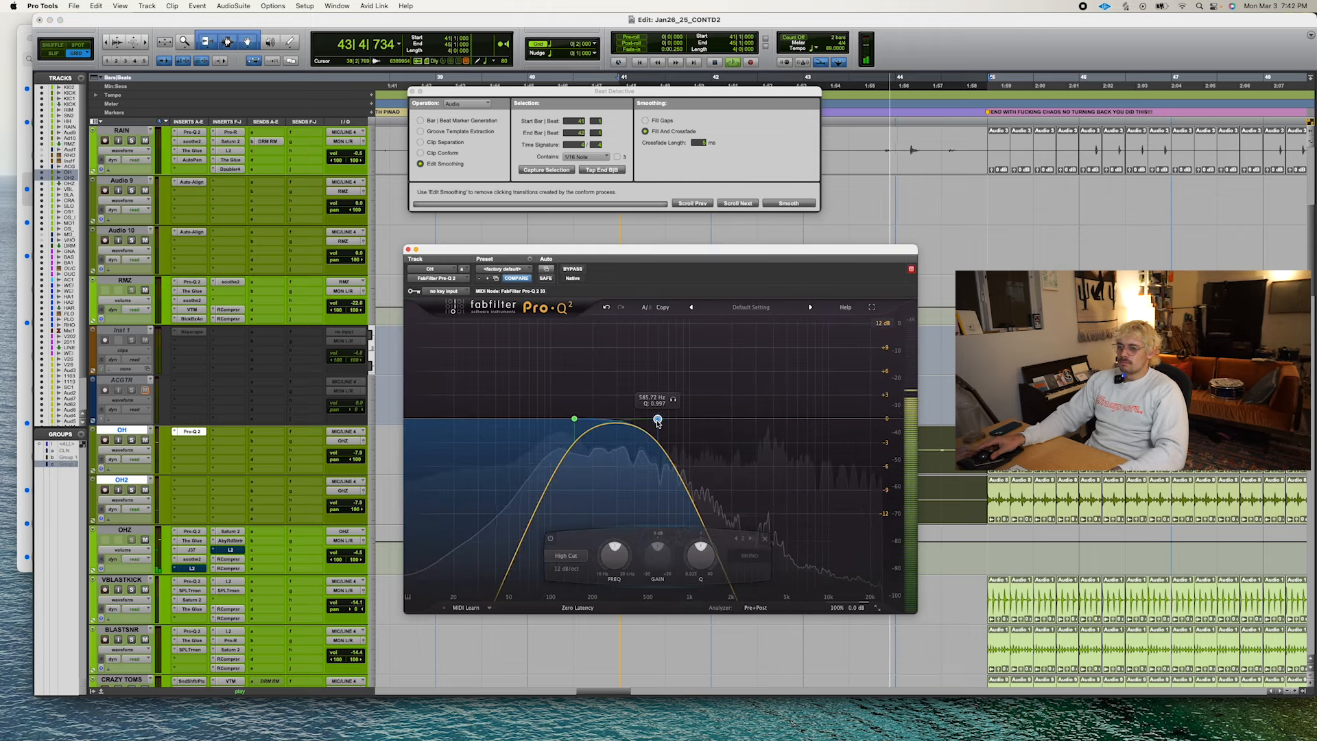
{"action": "left_click_drag", "start_coordinate": [188, 430], "coordinate": [189, 484]}
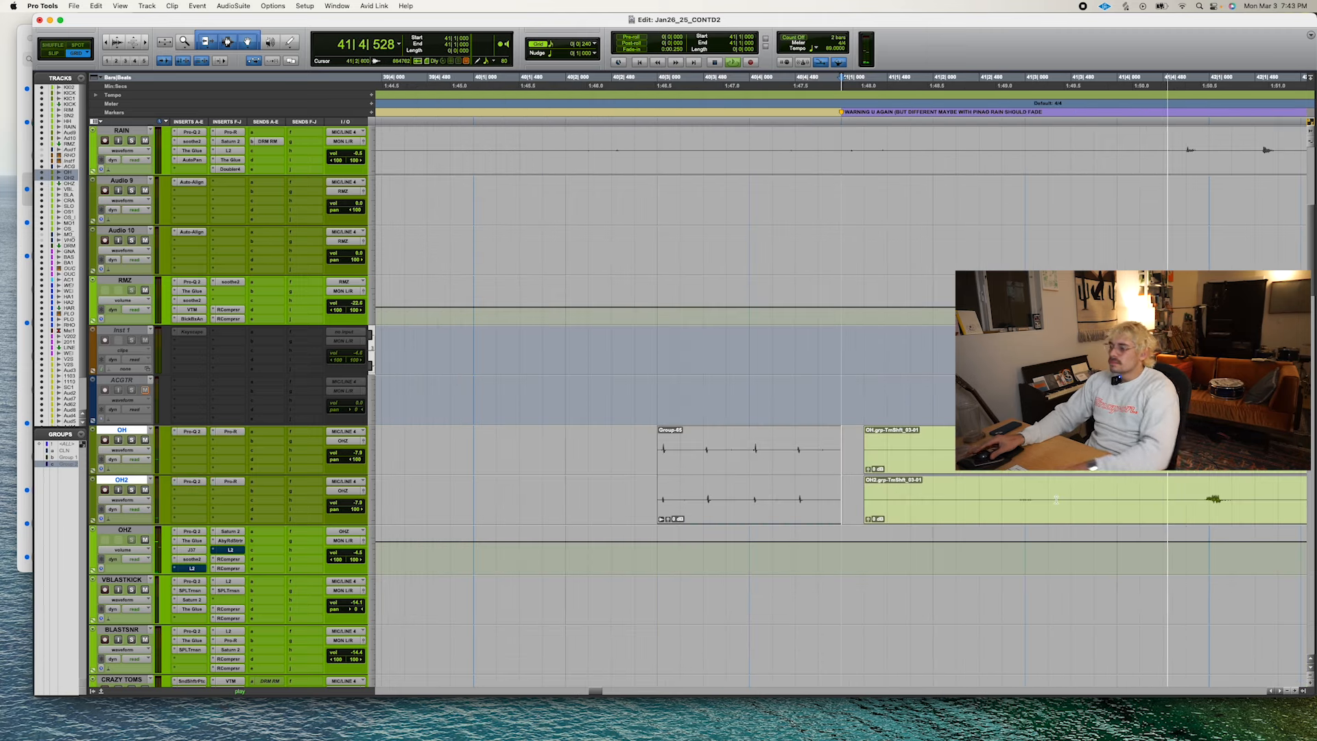
Select the time-shifted OH and OH2 clips in bars 41 to 45 and render them one octave down with SoundShifter Pitch.
{"action": "scroll", "coordinate": [1069, 492], "scroll_direction": "right", "scroll_amount": 2}
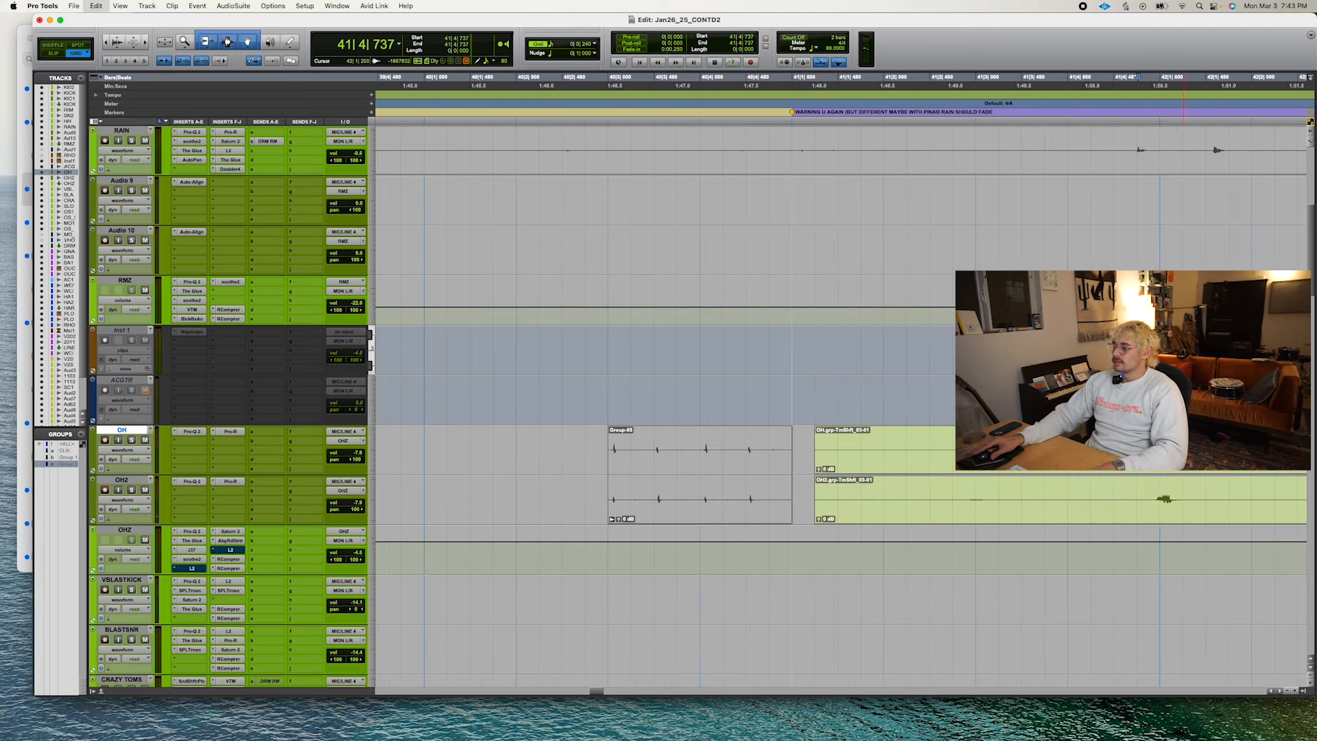
{"action": "scroll", "coordinate": [1171, 475], "scroll_direction": "right", "scroll_amount": 8}
{"action": "left_click_drag", "start_coordinate": [735, 451], "coordinate": [757, 480]}
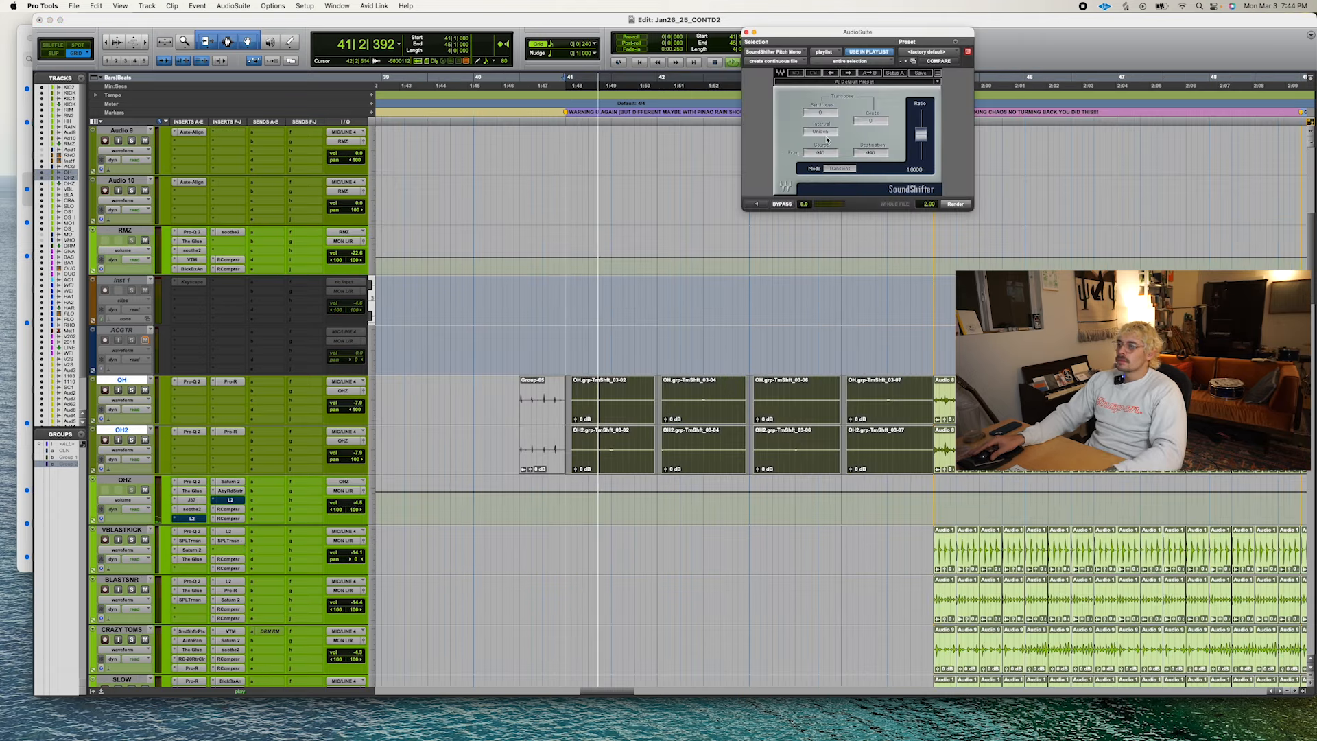
{"action": "left_click_drag", "start_coordinate": [825, 132], "coordinate": [821, 240]}
{"action": "key", "text": "space"}
{"action": "left_click", "coordinate": [948, 205]}
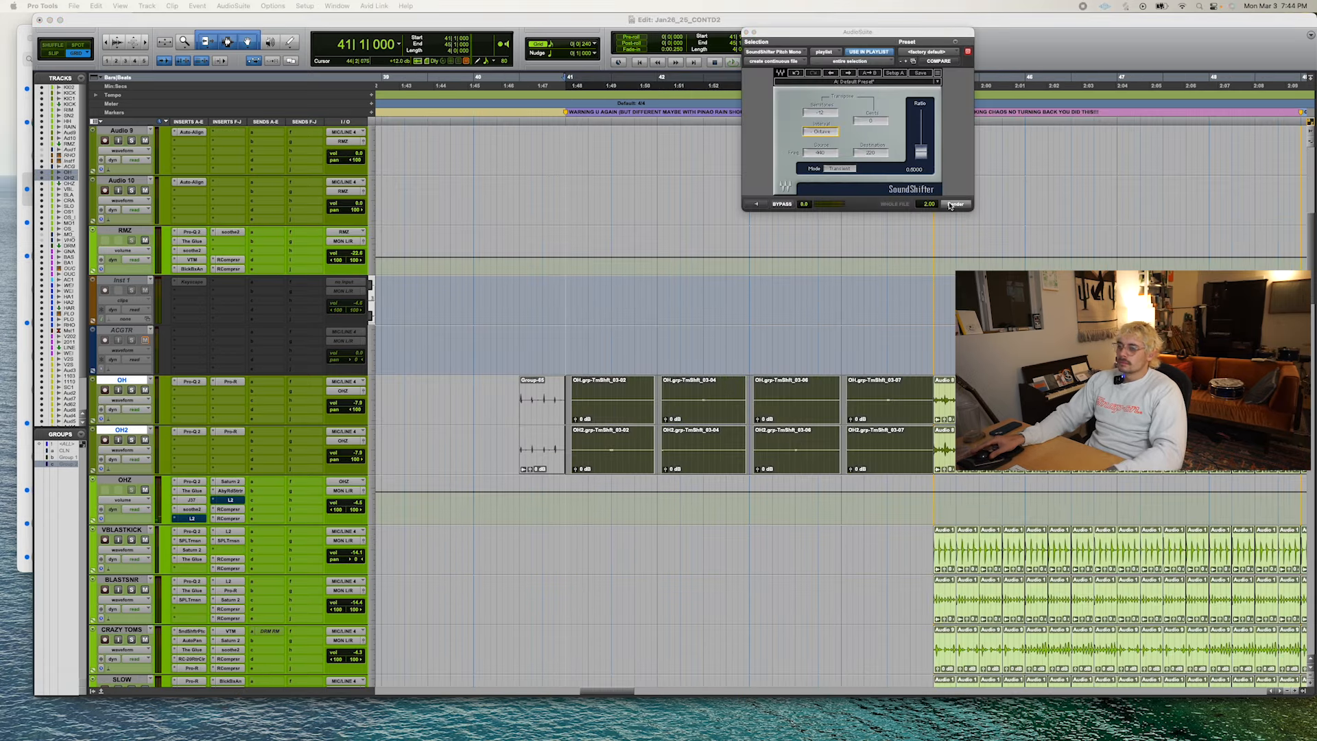
Play back the pitched OH and OH2 clips and adjust the Space setting in OH's Pro-R reverb.
{"action": "key", "text": "space"}
{"action": "left_click", "coordinate": [231, 381]}
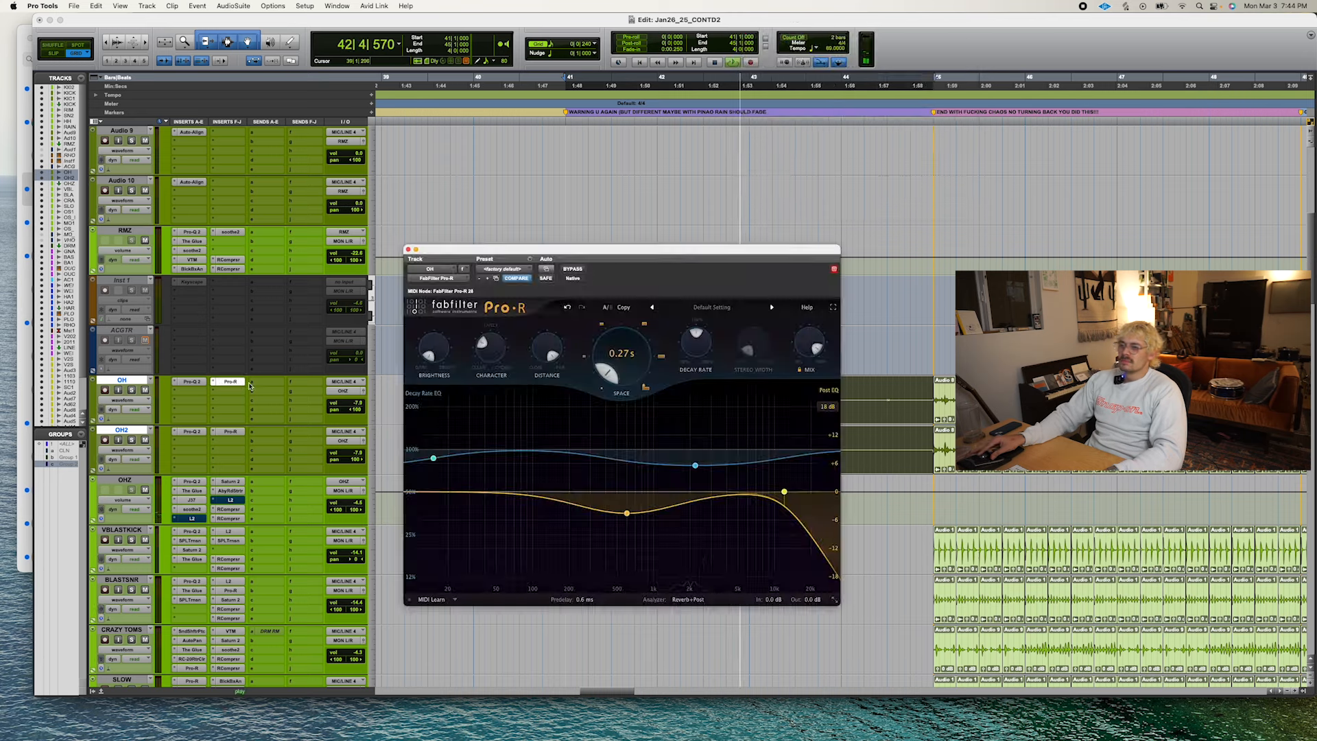
{"action": "left_click_drag", "start_coordinate": [615, 373], "coordinate": [612, 354]}
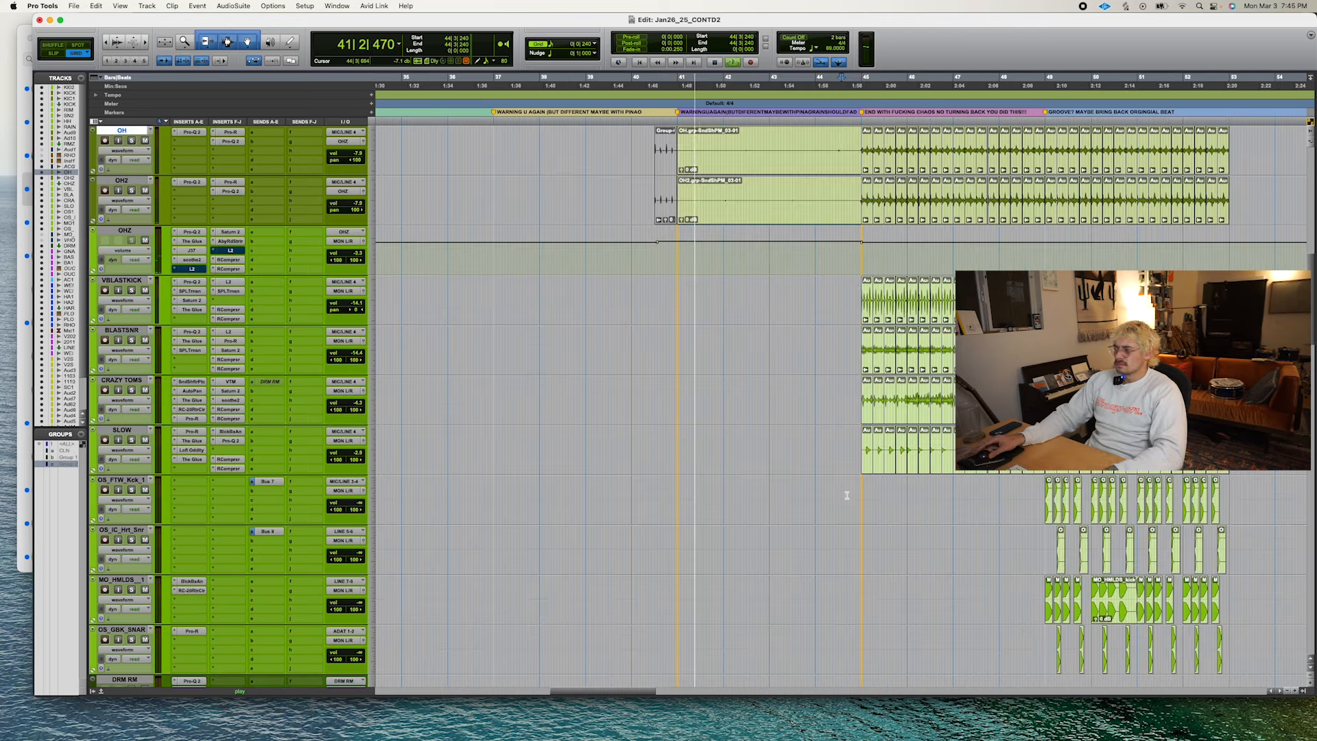
Raise the Brightness of UPRIGHT.cm's Pro-R reverb and set its Space to 0.57 s.
{"action": "scroll", "coordinate": [847, 495], "scroll_direction": "down", "scroll_amount": 5}
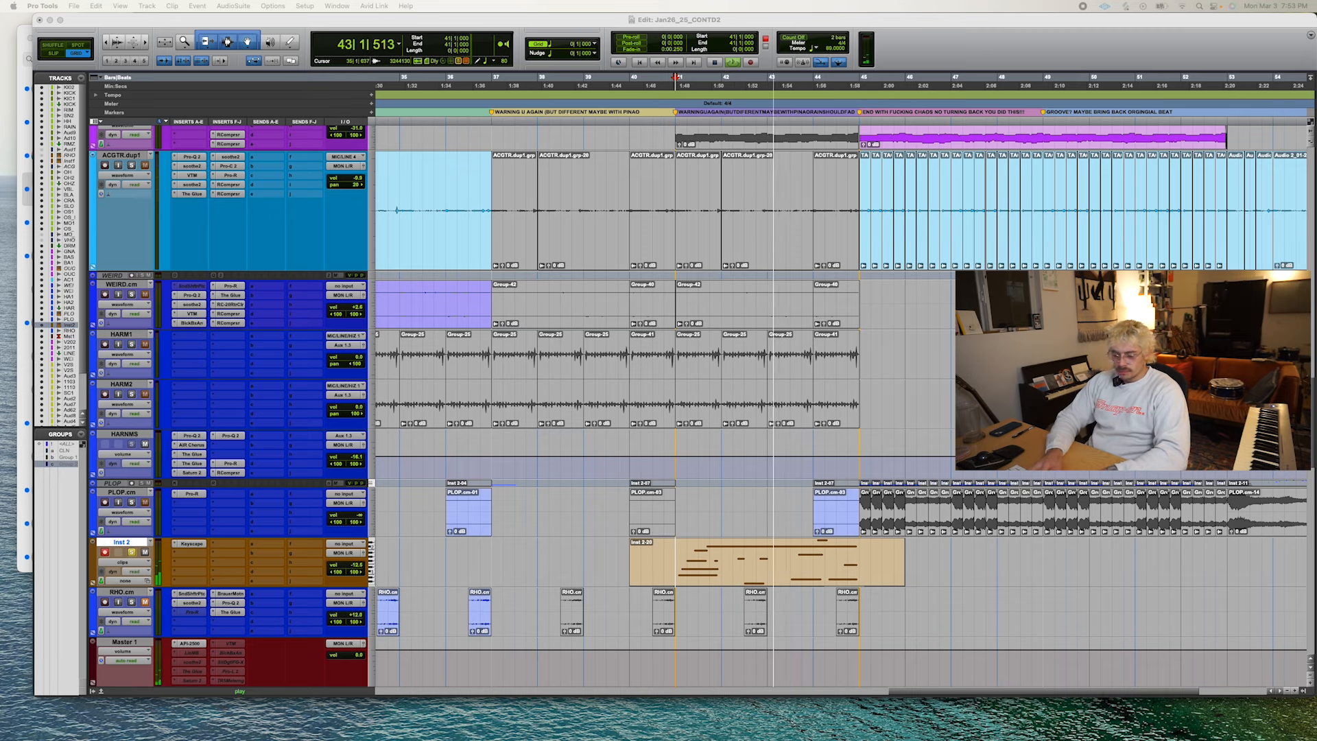
{"action": "key", "text": "Return"}
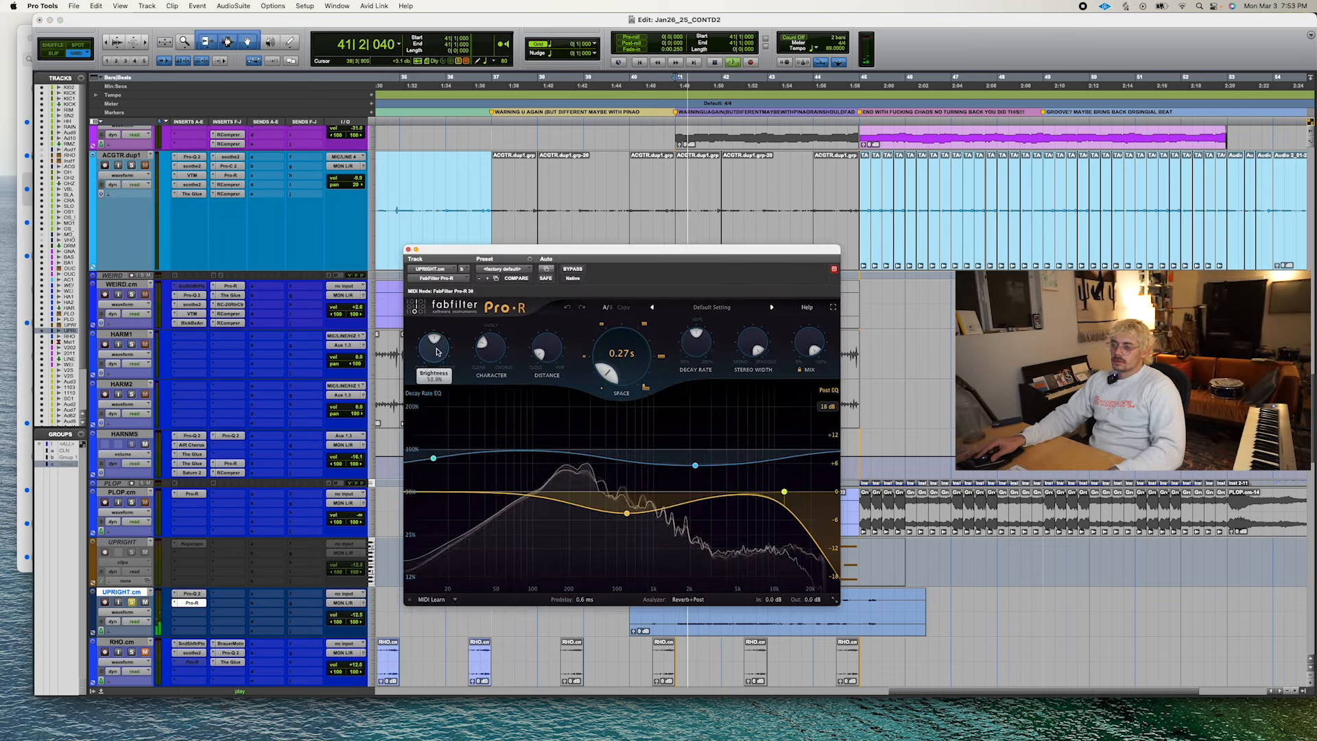
{"action": "left_click_drag", "start_coordinate": [433, 347], "coordinate": [527, 321]}
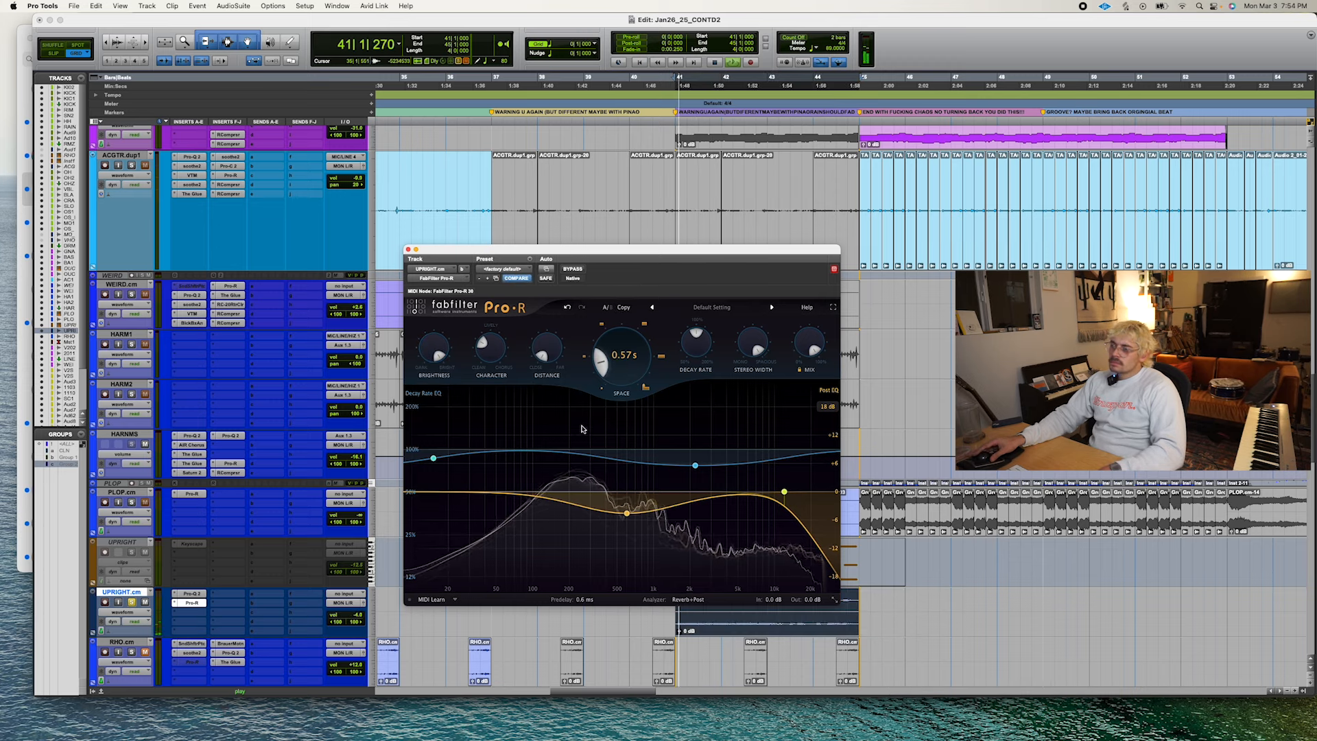
{"action": "mouse_move", "coordinate": [548, 356]}
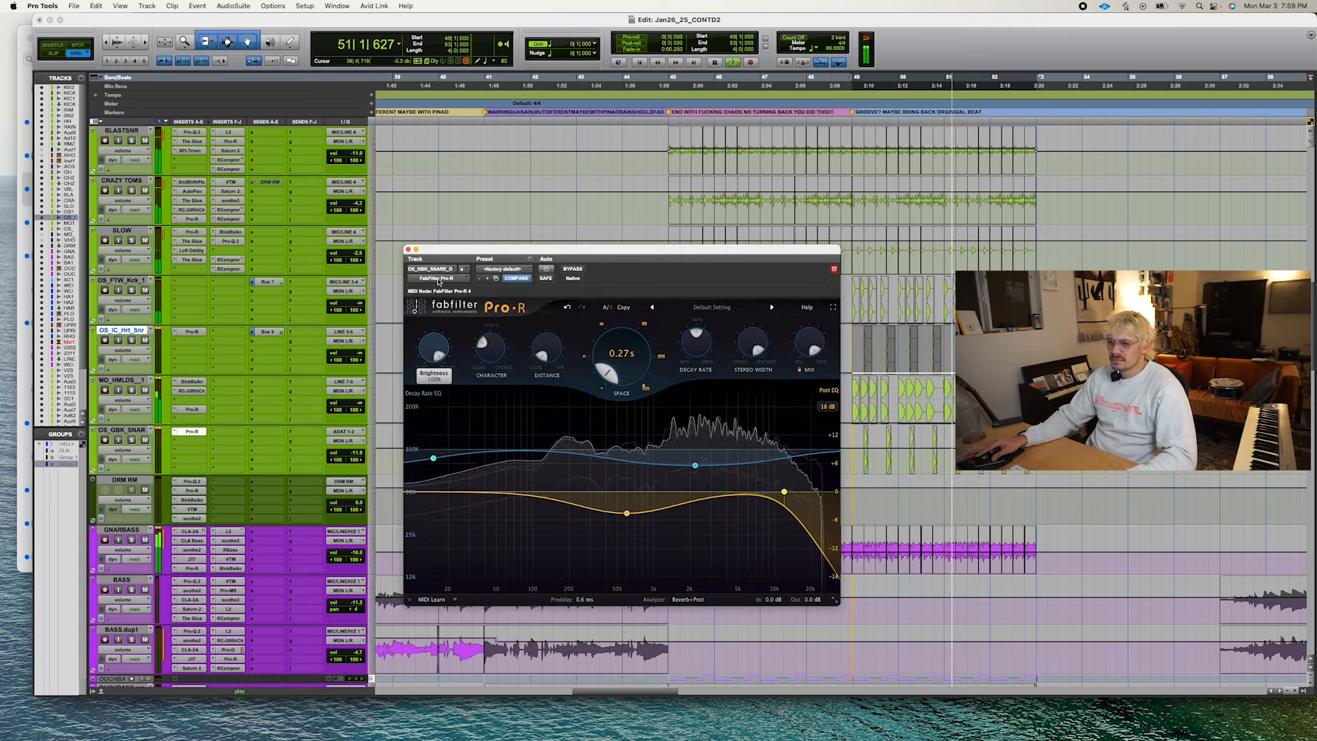
Lower the Brightness and raise the Distance in OS_GBK_SNAR's Pro-R reverb, replaying from bar 49.
{"action": "left_click_drag", "start_coordinate": [438, 282], "coordinate": [436, 399]}
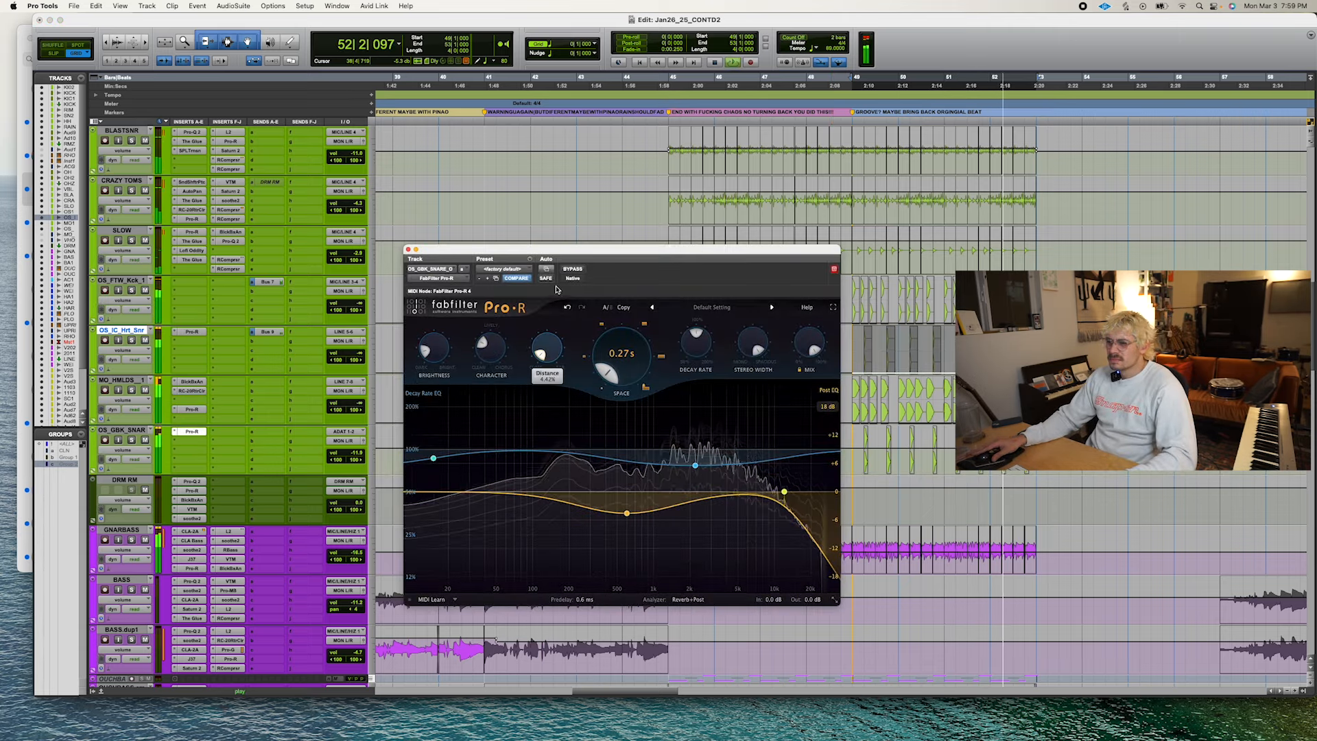
{"action": "key", "text": "space"}
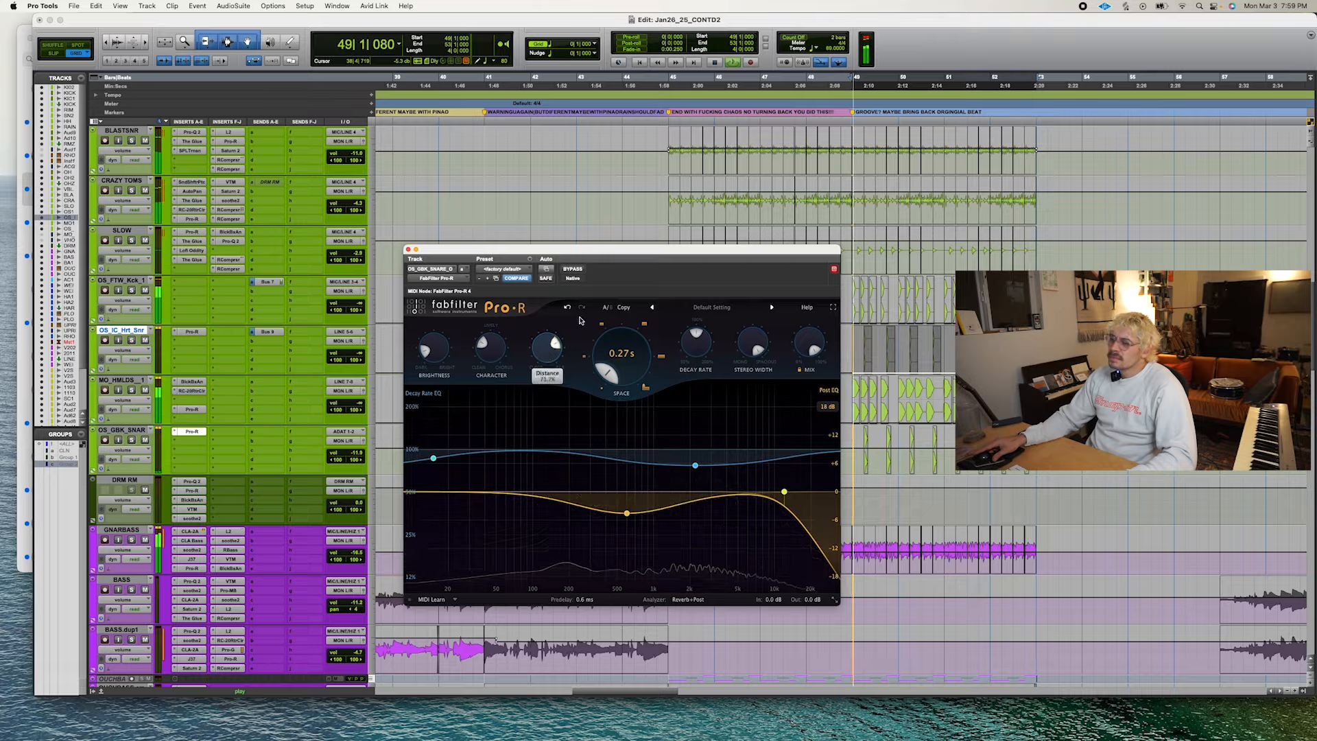